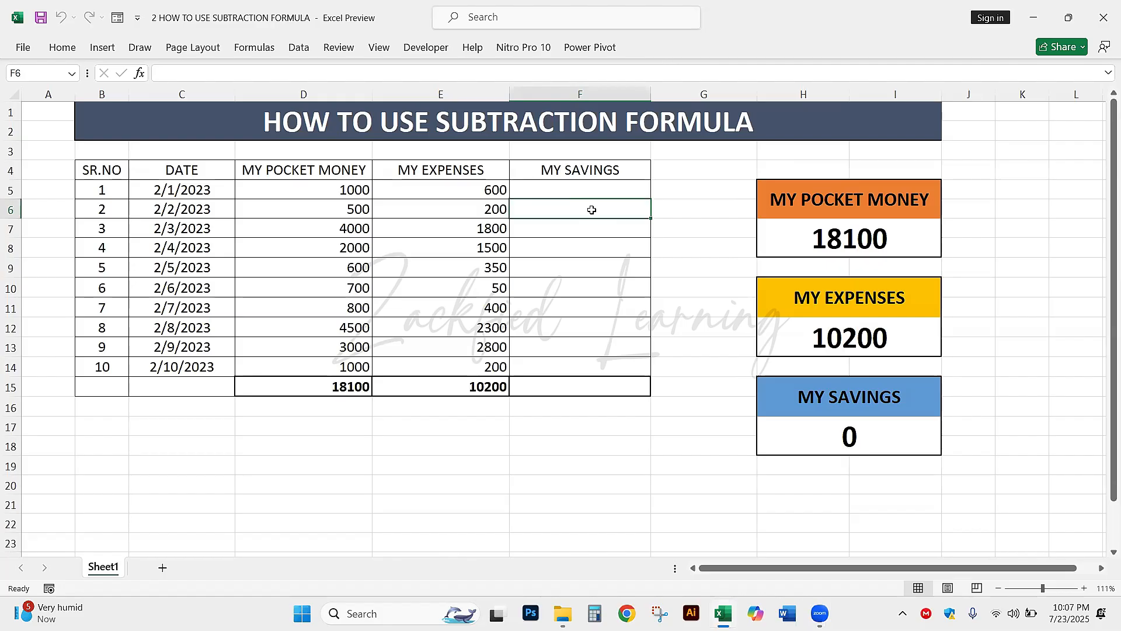
pyautogui.click(390, 131)
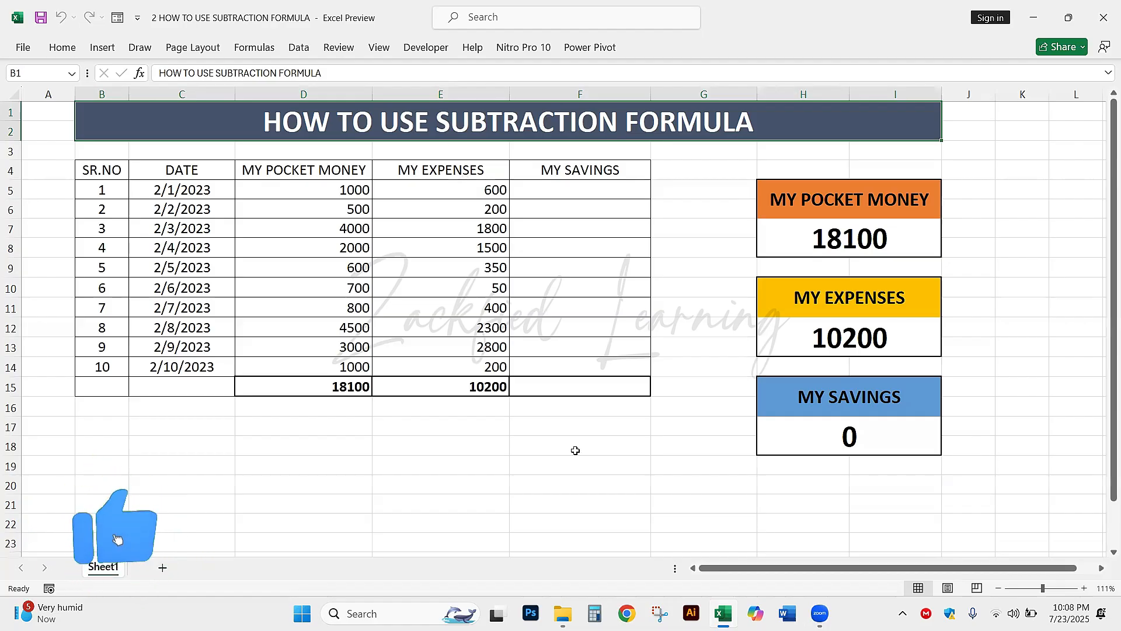
pyautogui.moveTo(313, 185); pyautogui.dragTo(466, 193)
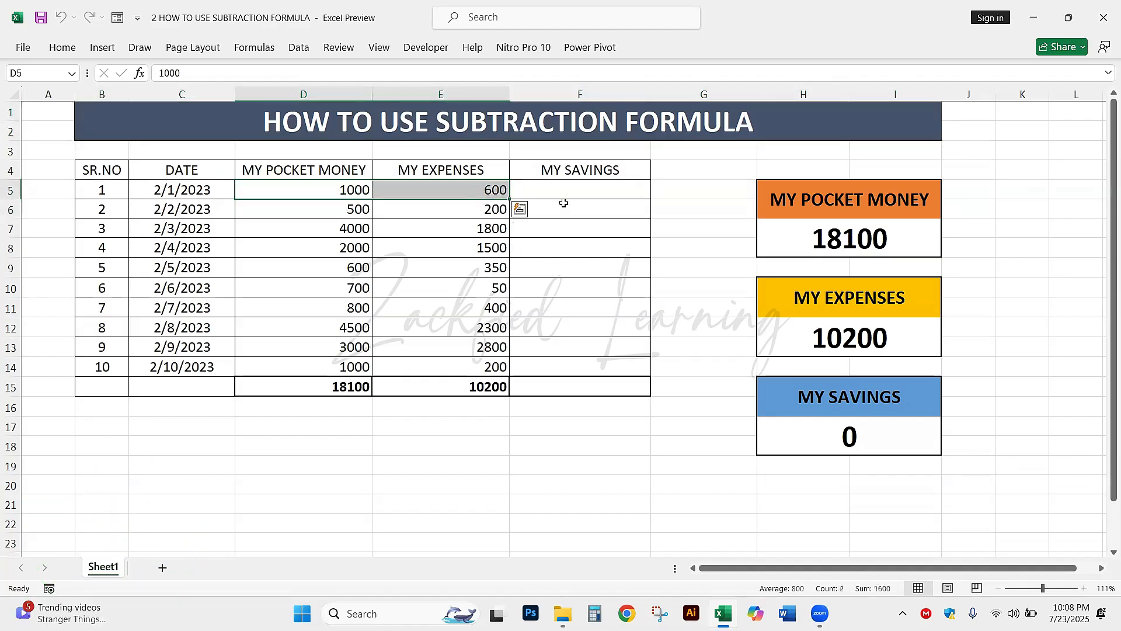
pyautogui.click(577, 190)
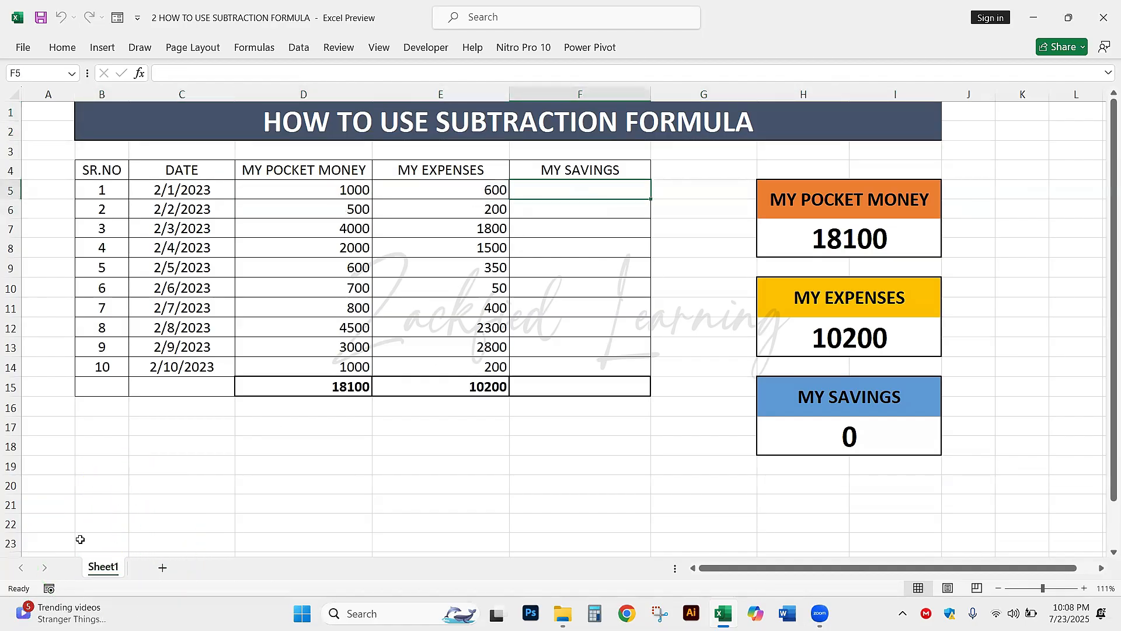
pyautogui.click(22, 150)
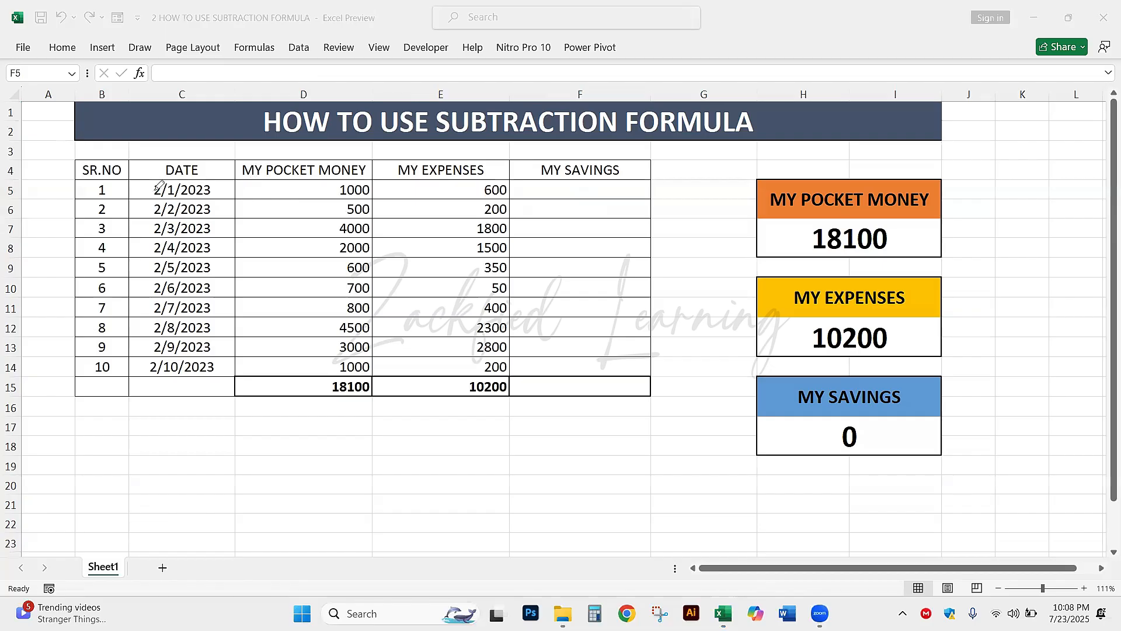
pyautogui.moveTo(147, 182)
pyautogui.mouseDown()
pyautogui.moveTo(232, 182)
pyautogui.moveTo(136, 174)
pyautogui.mouseUp()
pyautogui.moveTo(250, 188); pyautogui.dragTo(329, 186)
pyautogui.moveTo(314, 175)
pyautogui.mouseDown()
pyautogui.moveTo(330, 186)
pyautogui.moveTo(309, 206)
pyautogui.mouseUp()
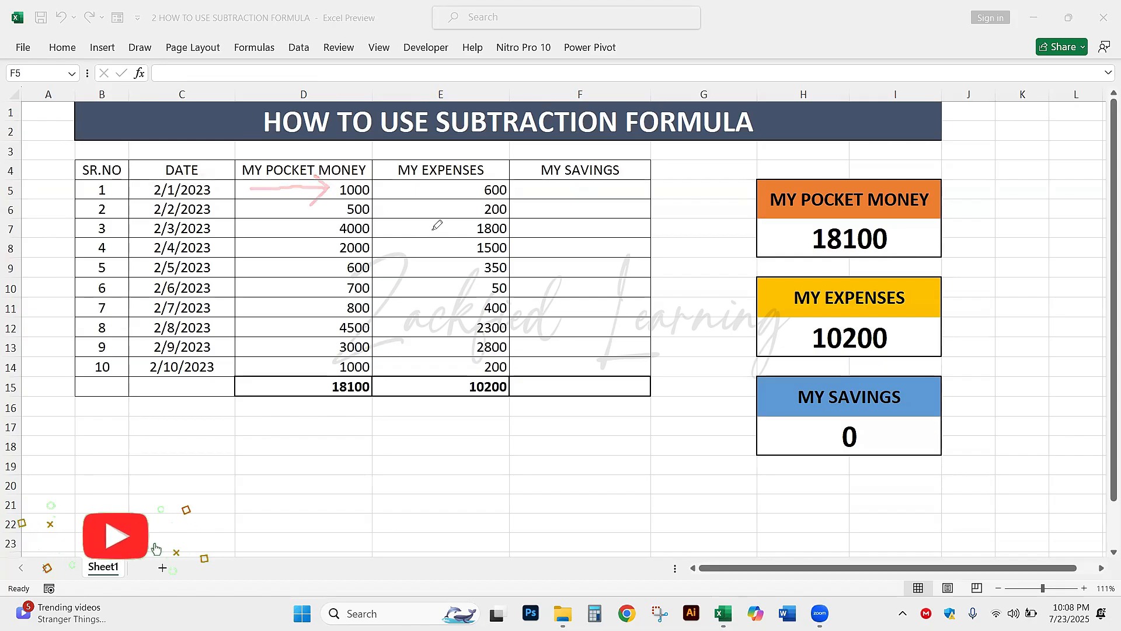
pyautogui.moveTo(403, 189)
pyautogui.mouseDown()
pyautogui.moveTo(480, 191)
pyautogui.moveTo(464, 206)
pyautogui.mouseUp()
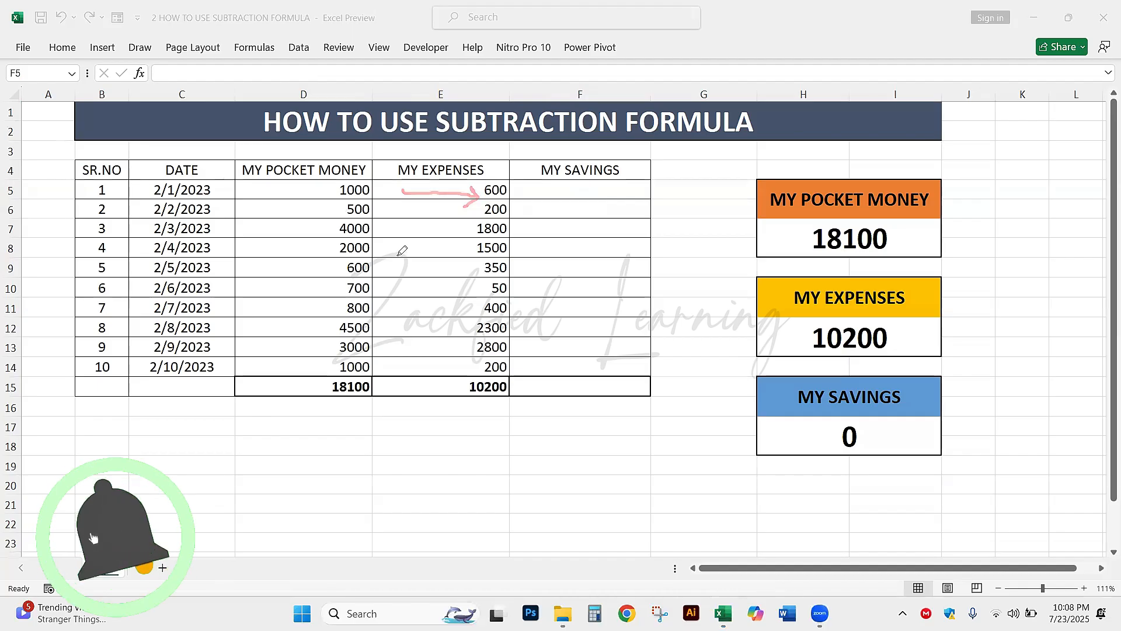
pyautogui.moveTo(572, 191)
pyautogui.mouseDown()
pyautogui.moveTo(578, 182)
pyautogui.moveTo(587, 196)
pyautogui.moveTo(588, 235)
pyautogui.mouseUp()
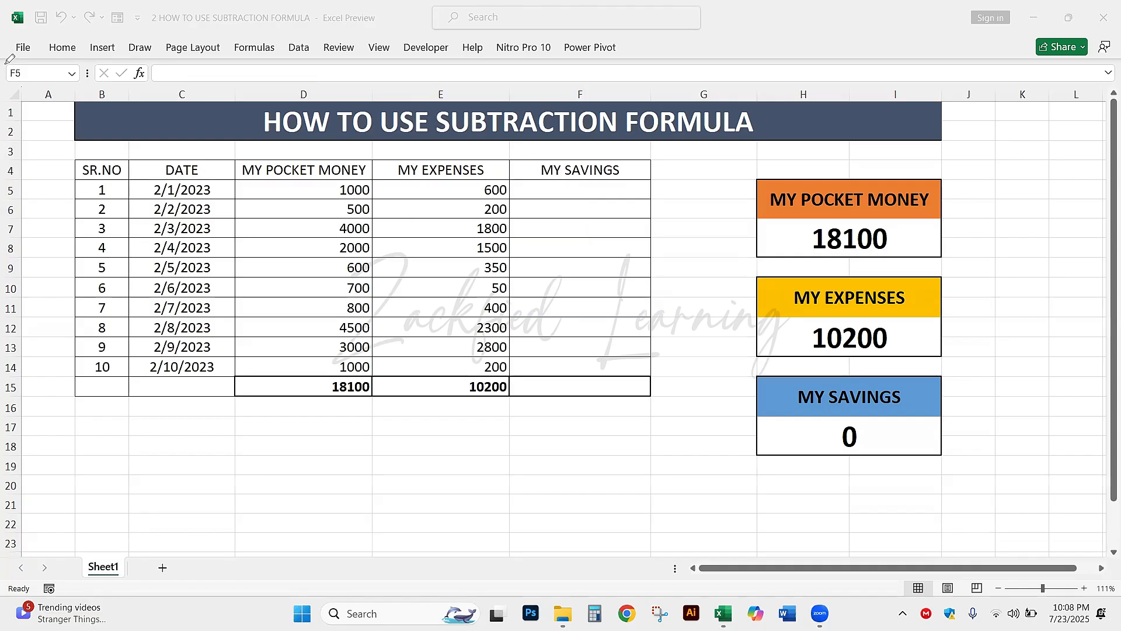
pyautogui.click(427, 222)
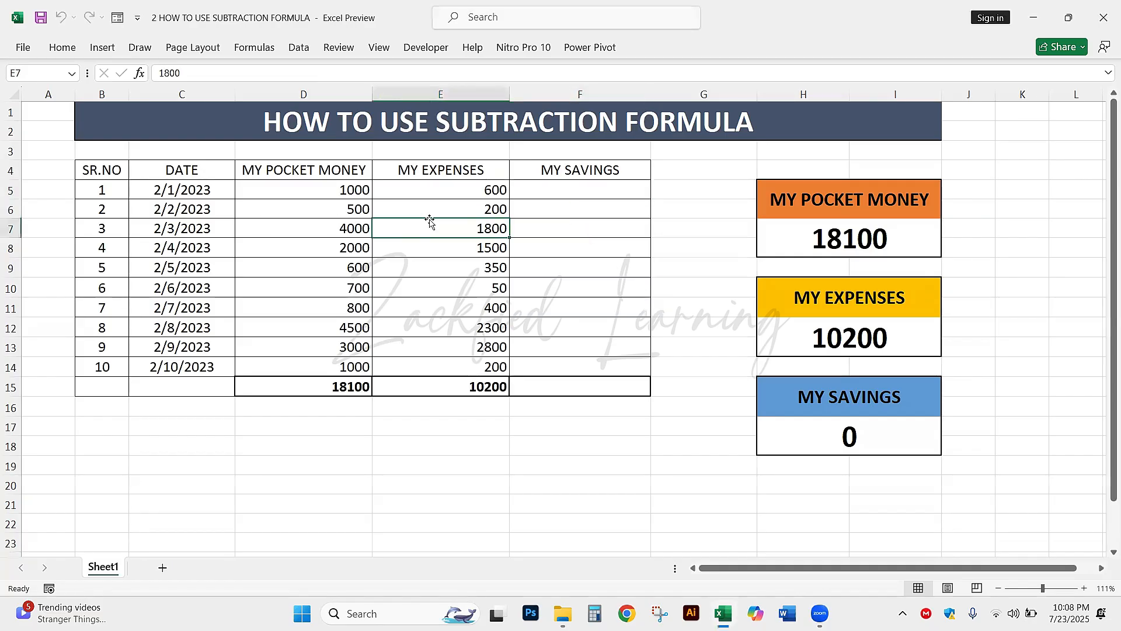
# Step: Enter the formula =D5-E5 in cell F5 to subtract the first row's expenses from its pocket money
pyautogui.click(555, 191)
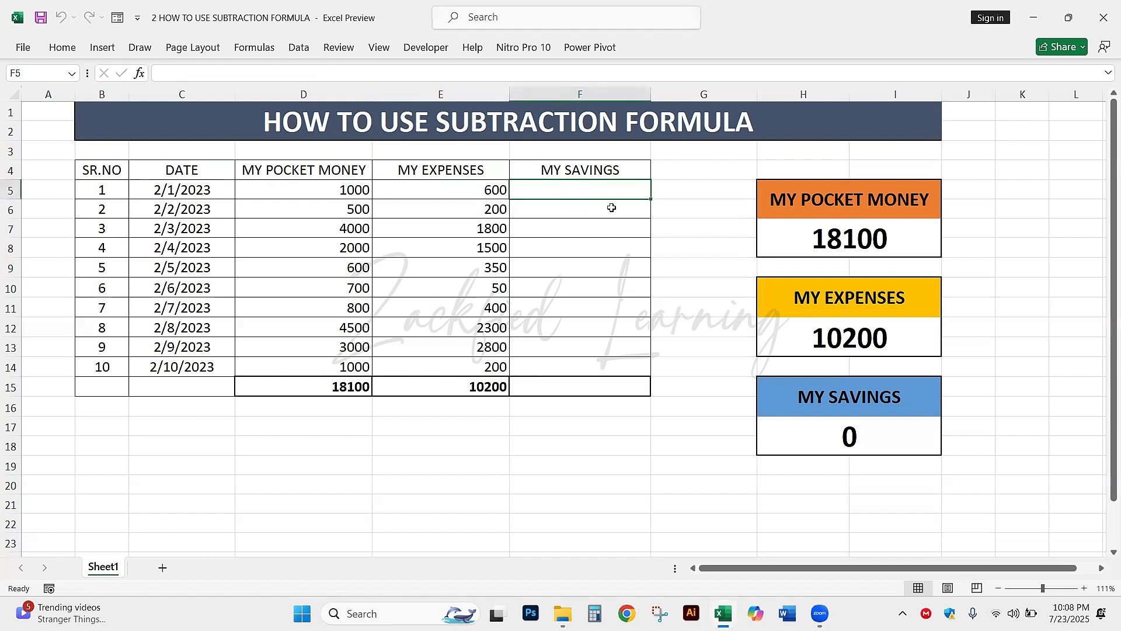
pyautogui.write('=')
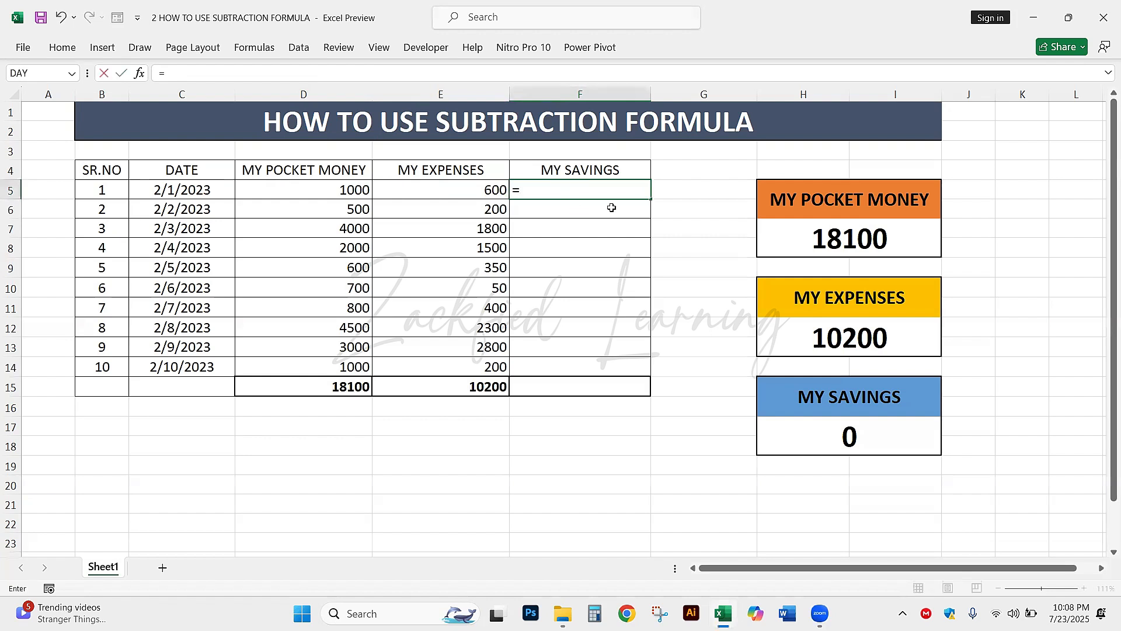
pyautogui.click(543, 190)
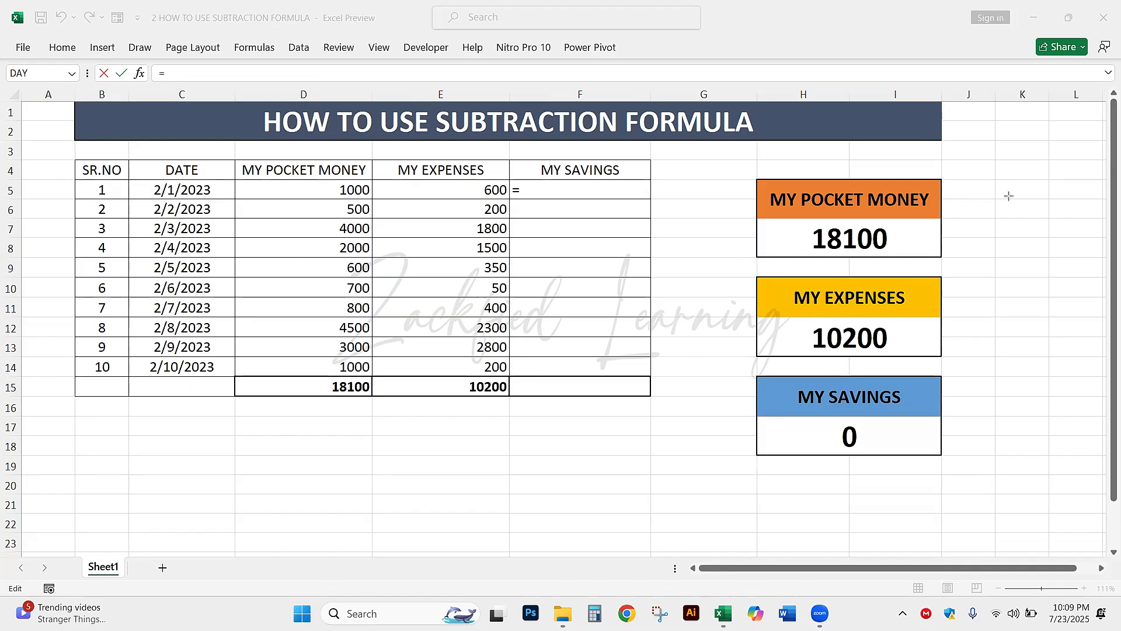
pyautogui.click(555, 192)
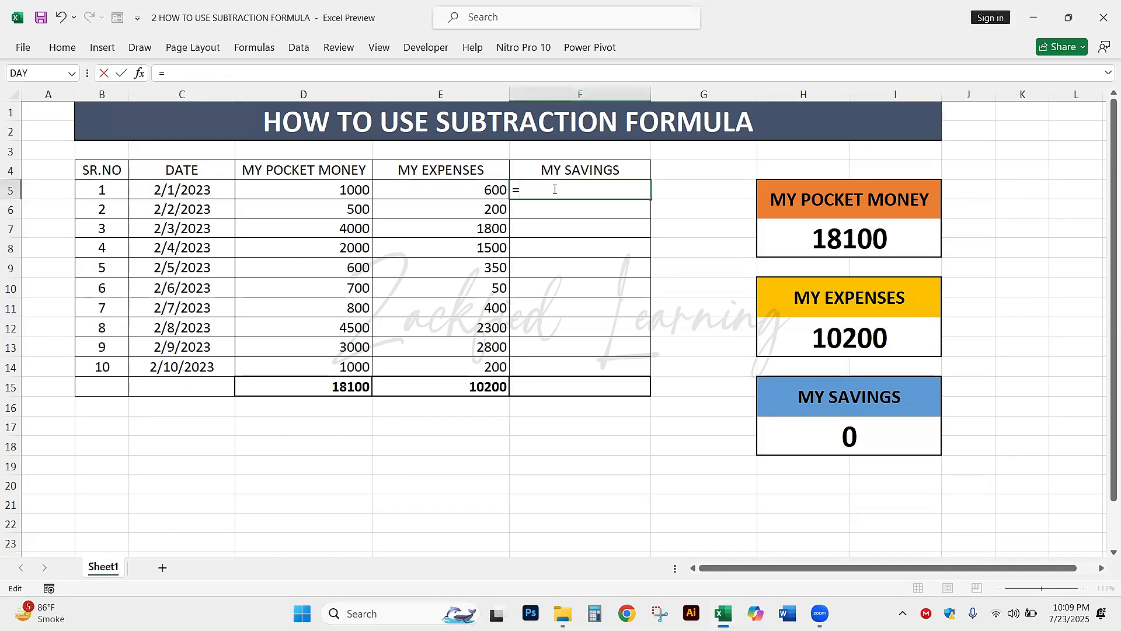
pyautogui.write('=D5')
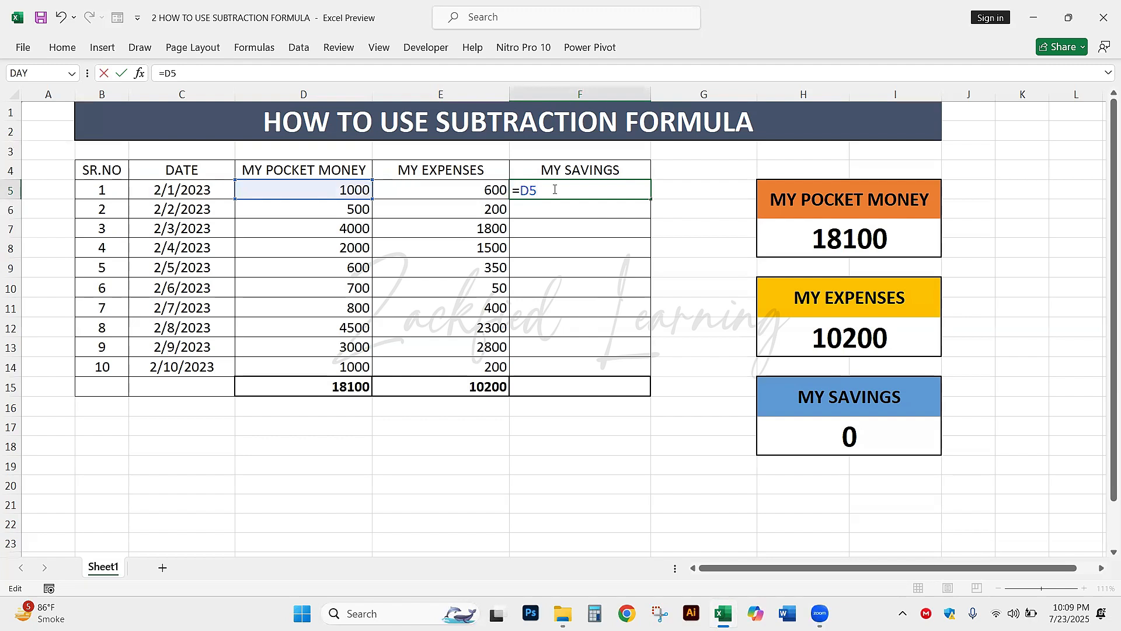
pyautogui.write('-')
pyautogui.write('E5')
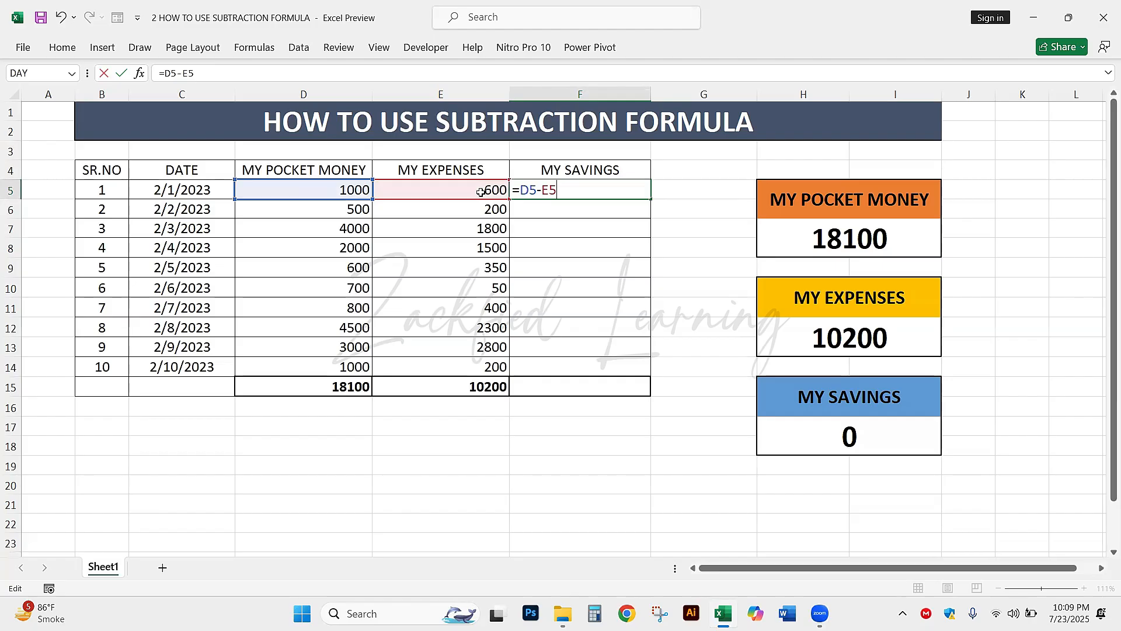
pyautogui.press('Return')
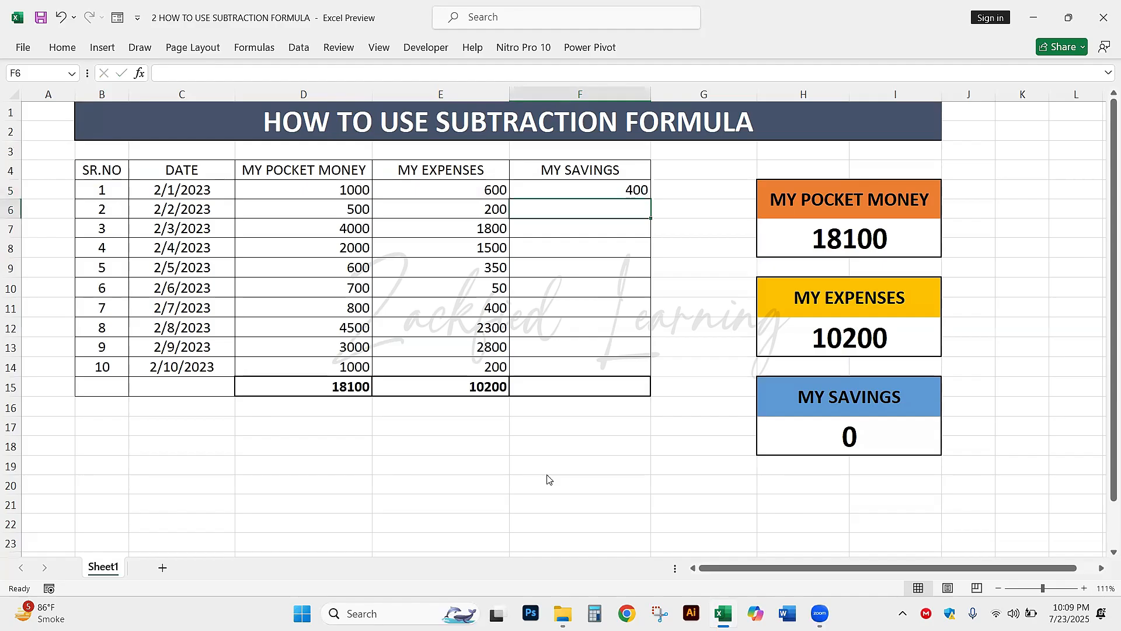
# Step: Examine the subtraction formula in cell F5 and the cells it references, leaving it as it is
pyautogui.hotkey('alt', 'Tab')
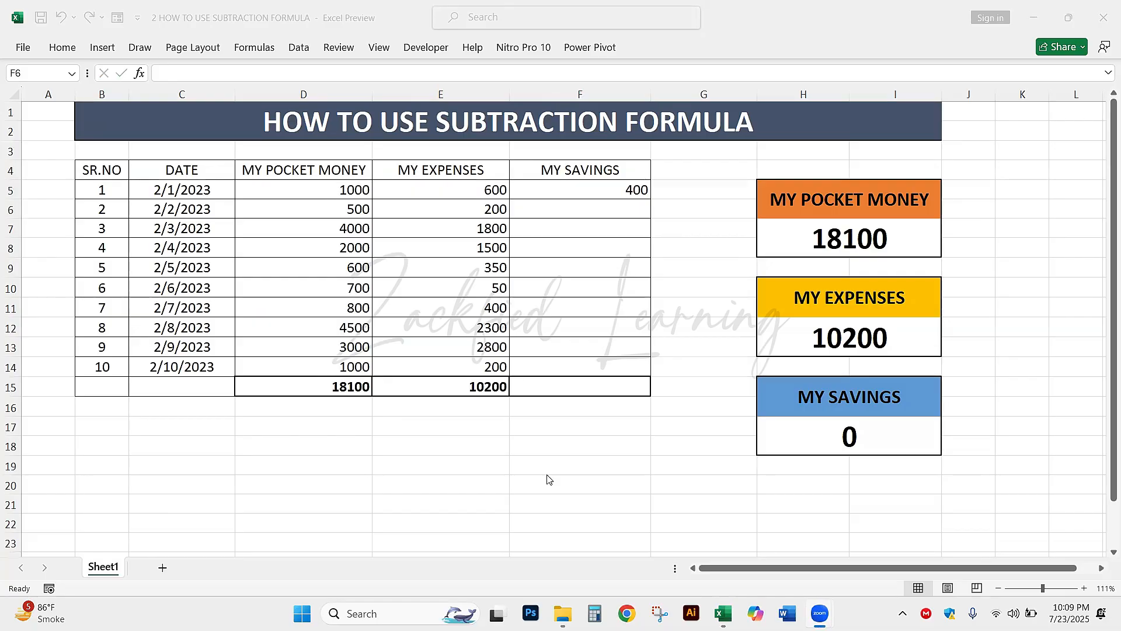
pyautogui.click(603, 188)
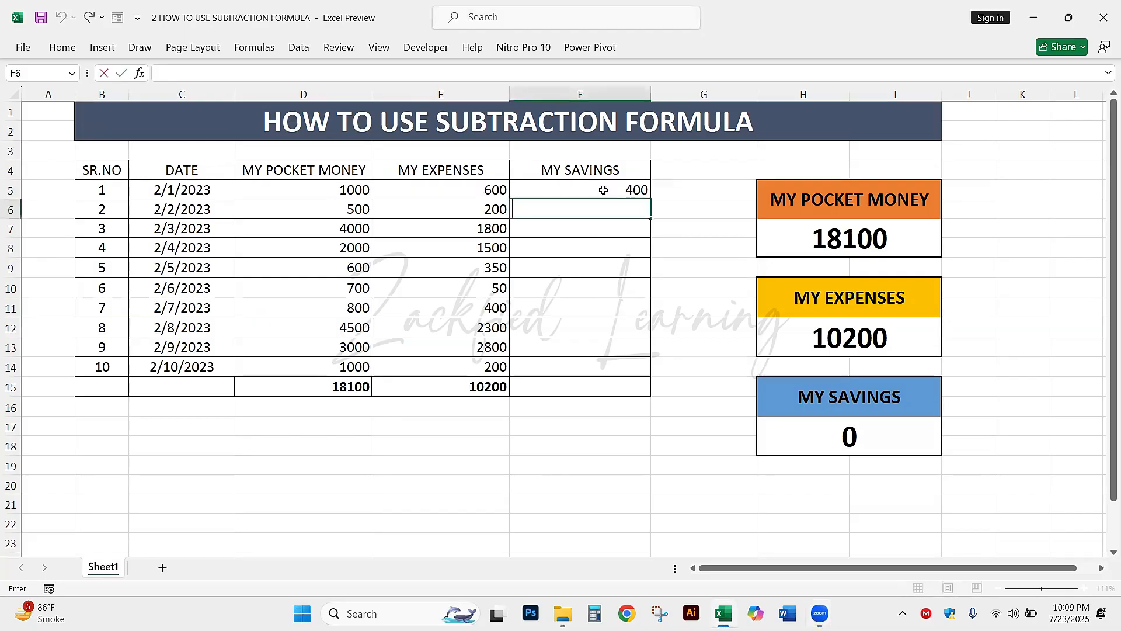
pyautogui.doubleClick(610, 186)
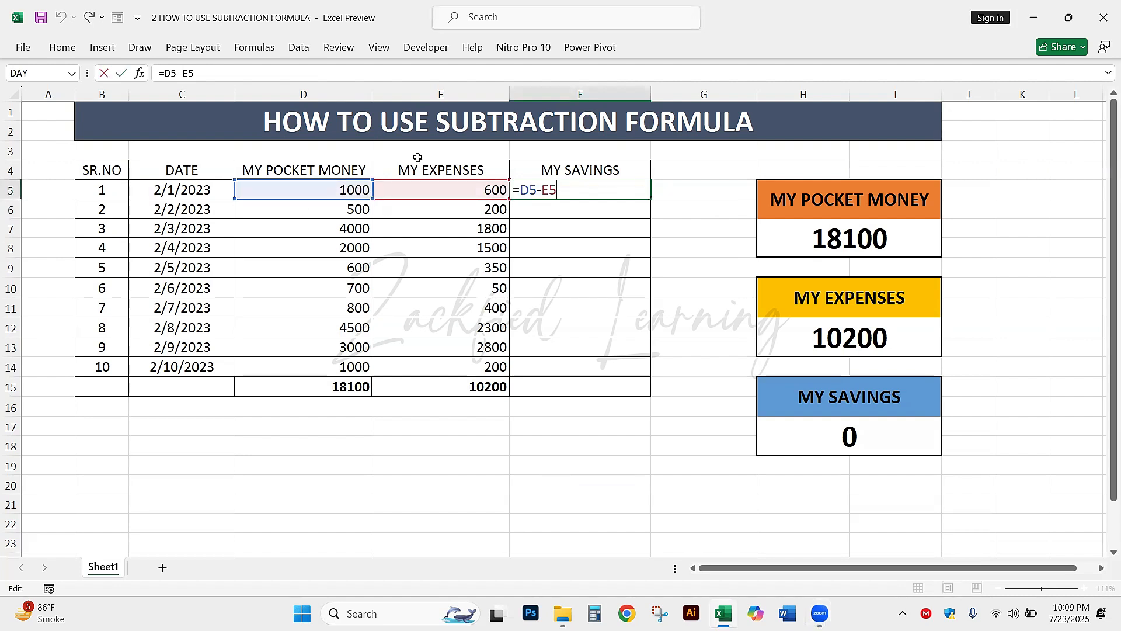
pyautogui.press('Return')
pyautogui.click(593, 181)
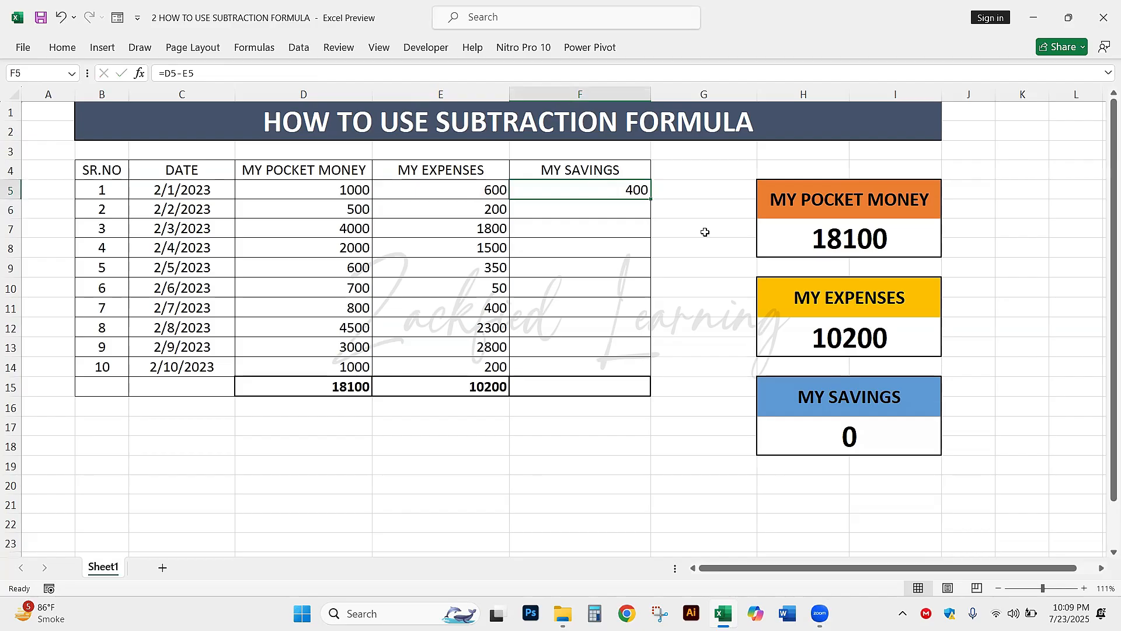
pyautogui.click(1072, 161)
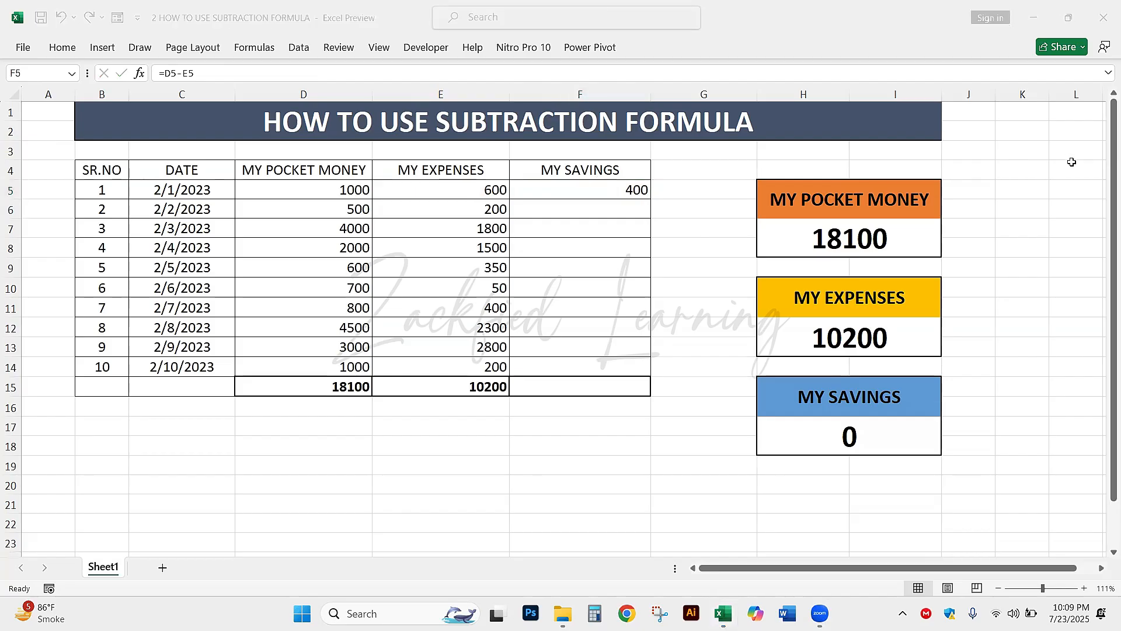
pyautogui.moveTo(637, 167); pyautogui.dragTo(605, 174)
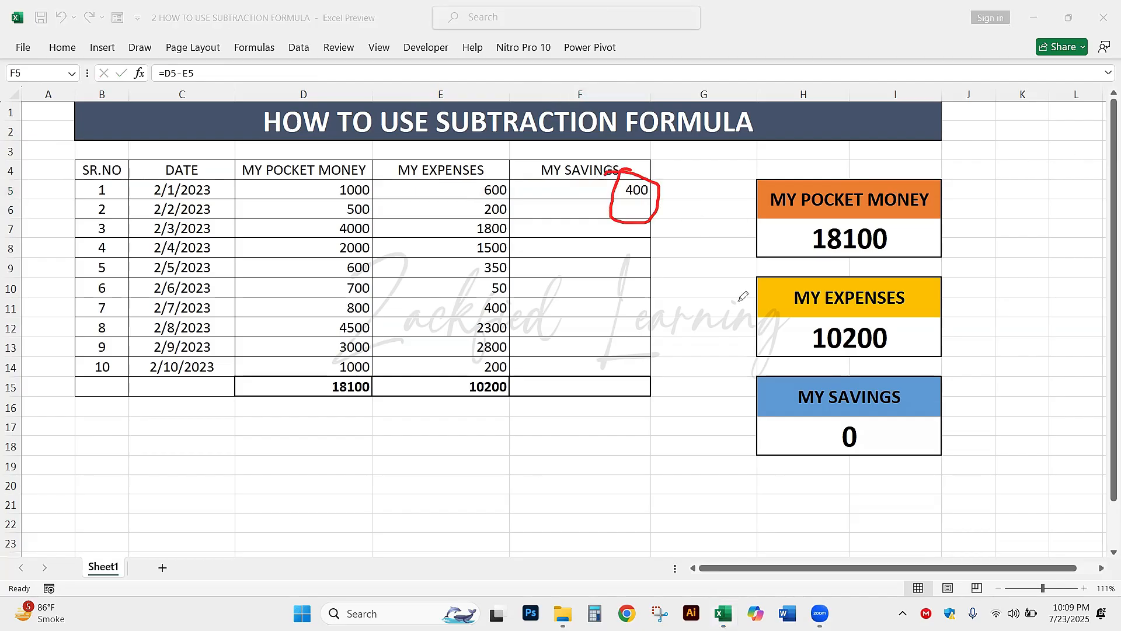
pyautogui.moveTo(670, 238)
pyautogui.mouseDown()
pyautogui.moveTo(634, 208)
pyautogui.moveTo(675, 220)
pyautogui.mouseUp()
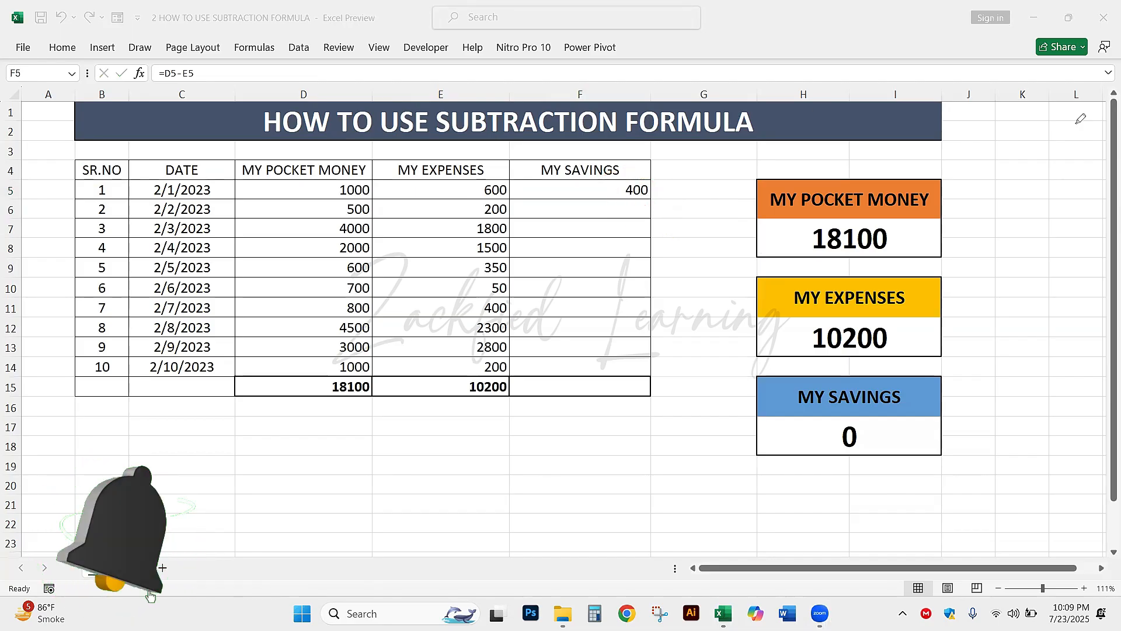
pyautogui.click(705, 243)
# Step: Calculate the second row's savings in cell F6 with the formula =D6-E6
pyautogui.click(617, 210)
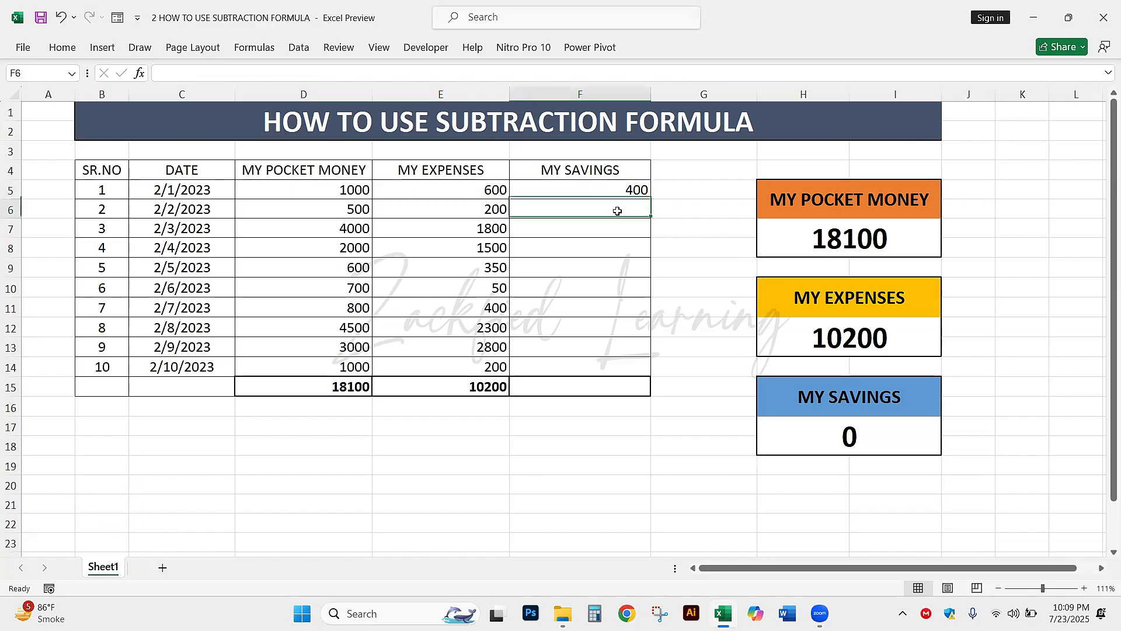
pyautogui.write('=')
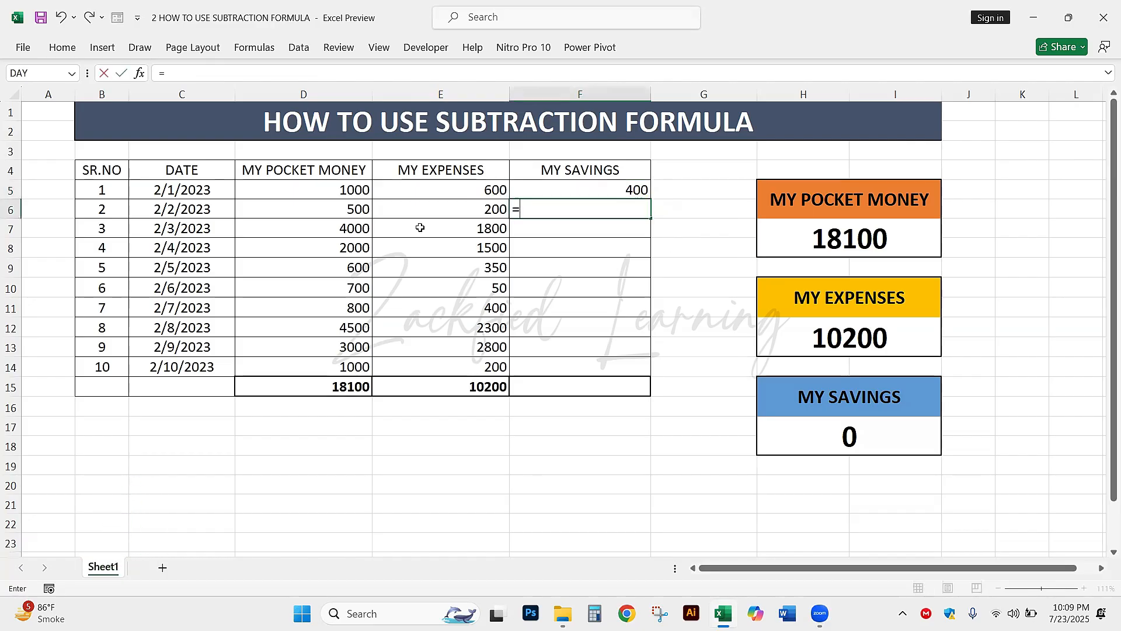
pyautogui.click(323, 209)
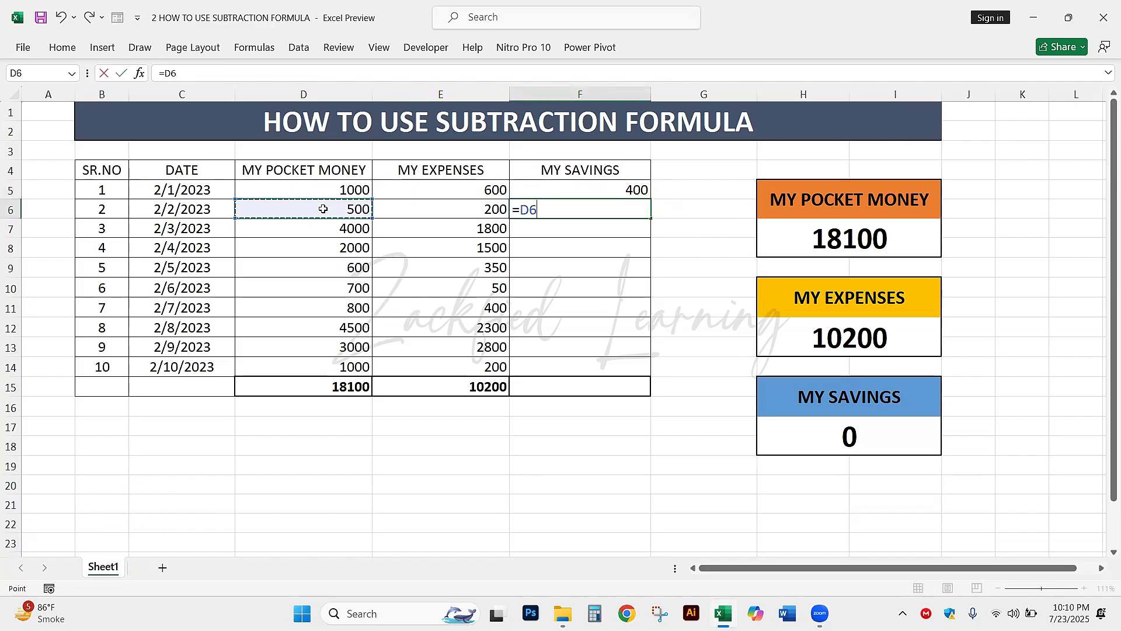
pyautogui.write('-')
pyautogui.click(412, 212)
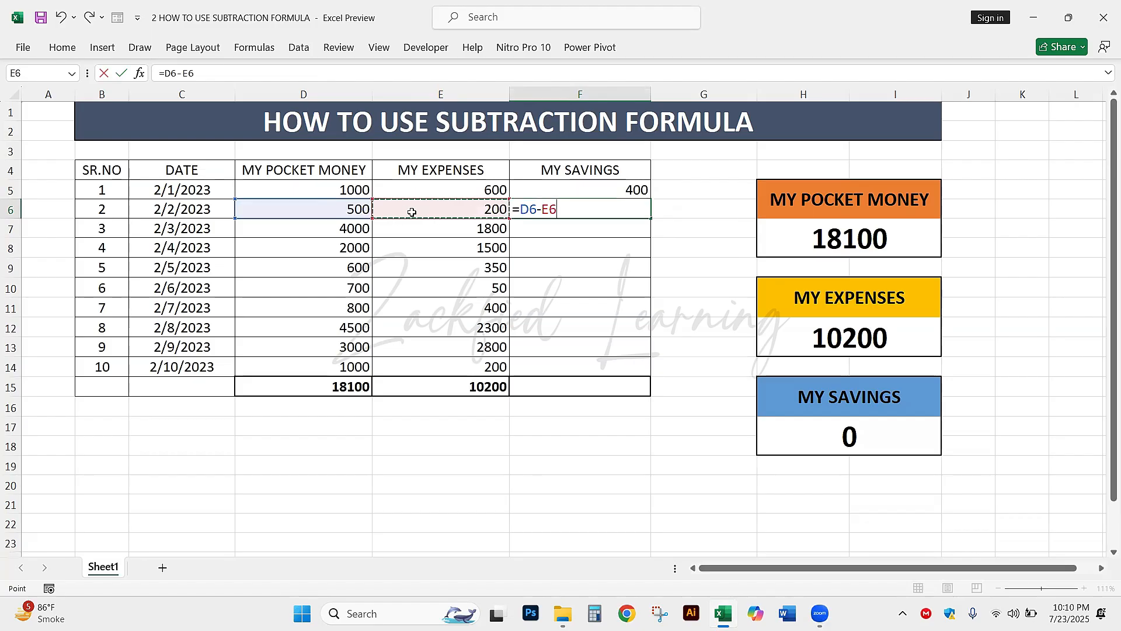
pyautogui.press('Return')
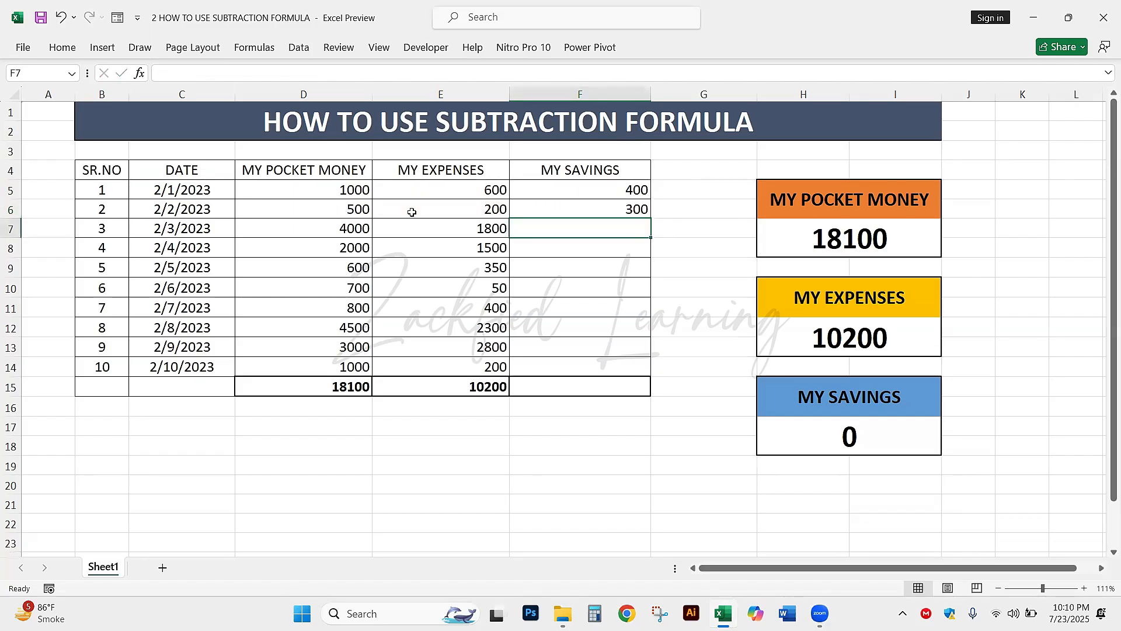
# Step: Calculate the third row's savings in cell F7 with the formula =D7-E7
pyautogui.write('=')
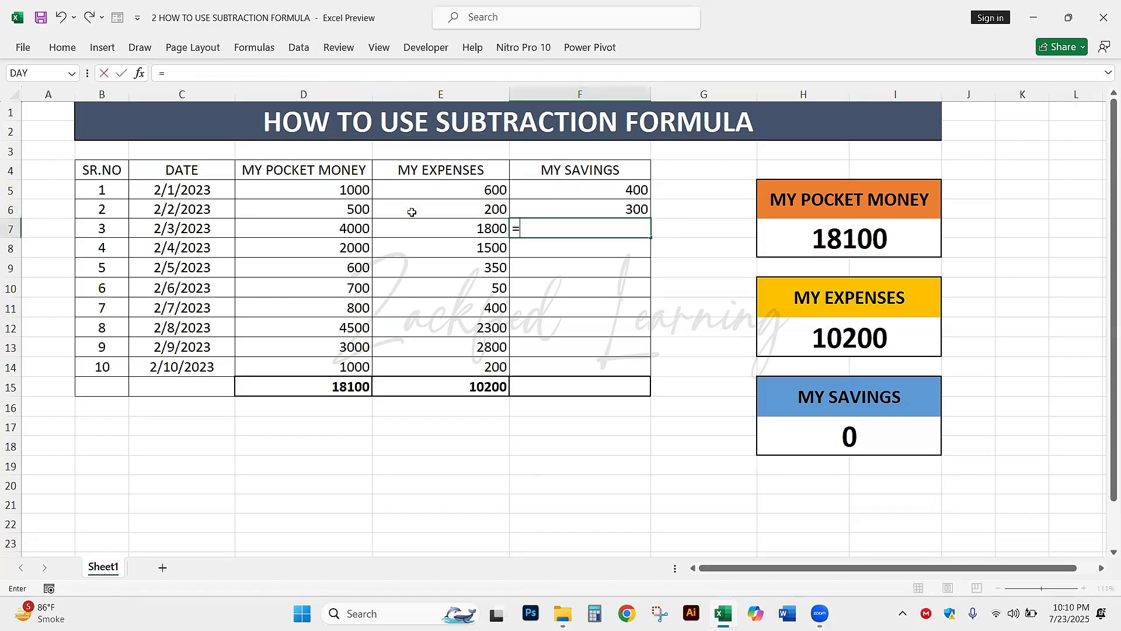
pyautogui.click(322, 230)
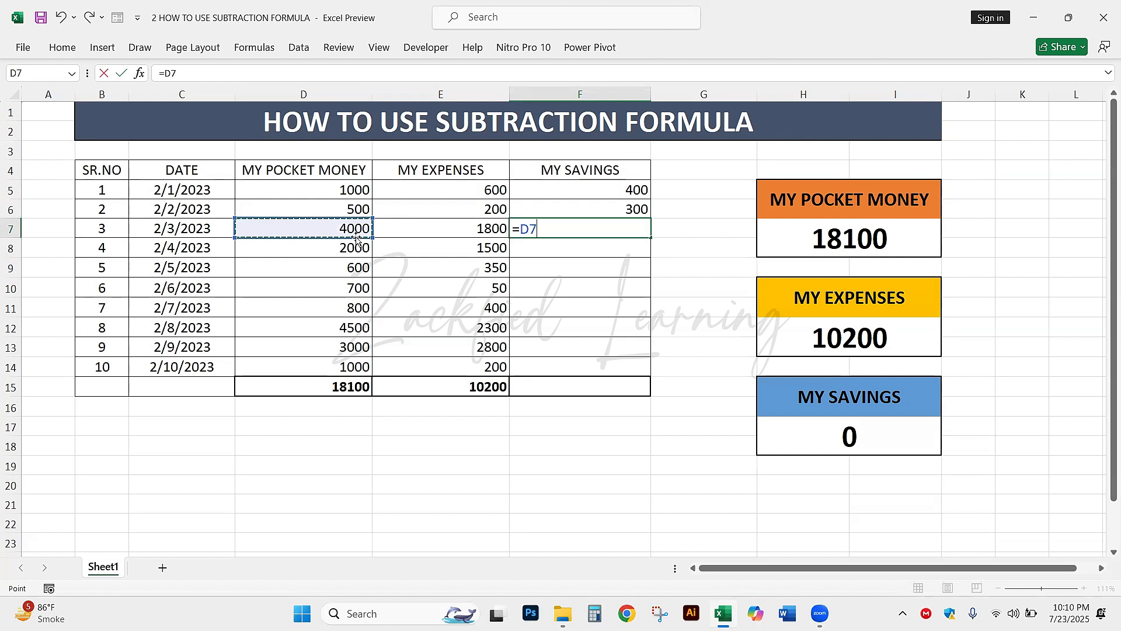
pyautogui.write('-')
pyautogui.click(401, 226)
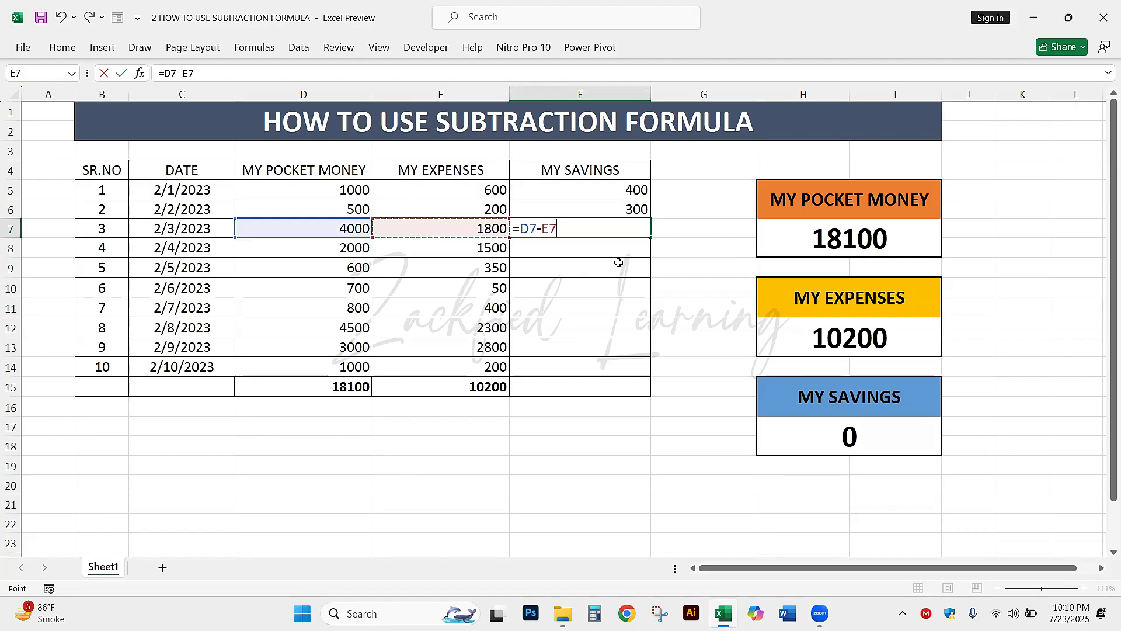
pyautogui.press('Return')
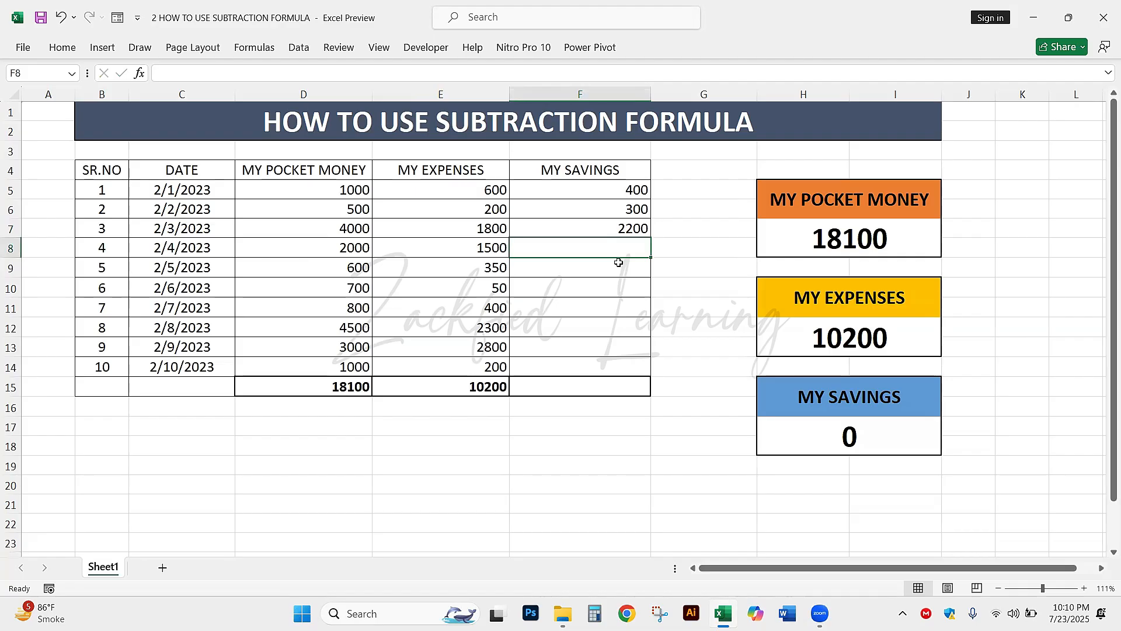
pyautogui.click(596, 232)
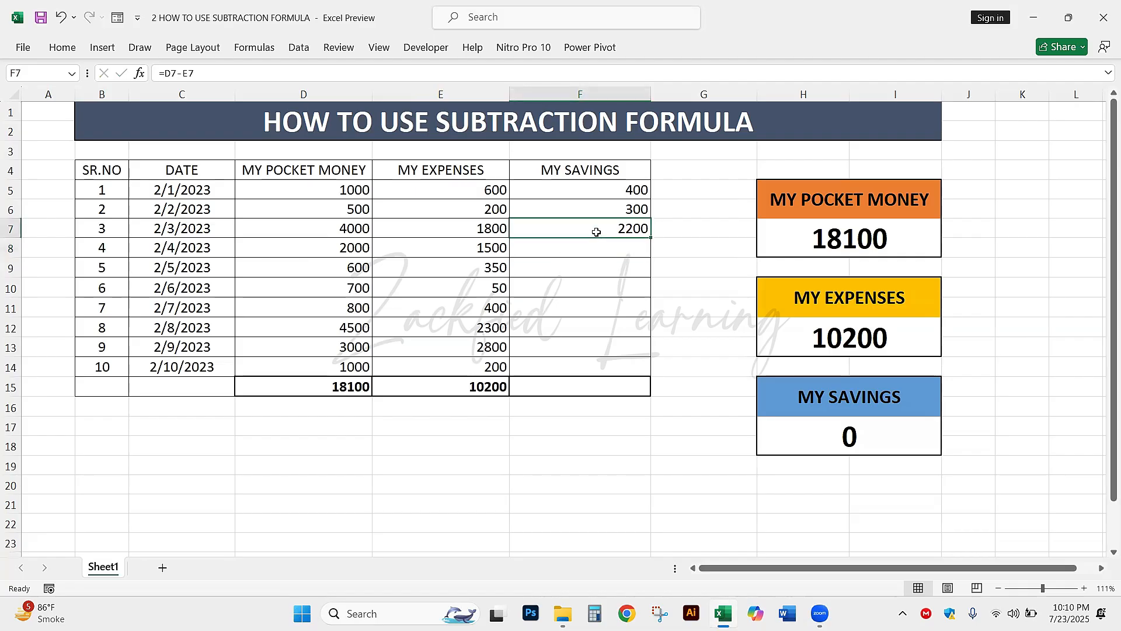
pyautogui.click(595, 247)
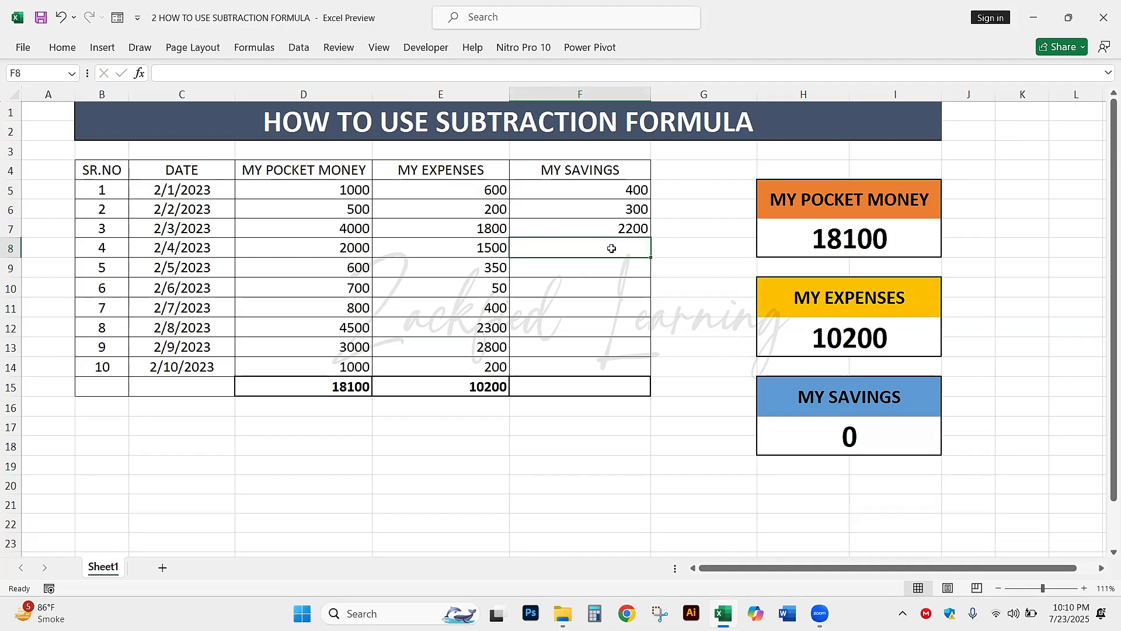
pyautogui.moveTo(611, 249); pyautogui.dragTo(618, 370)
pyautogui.click(701, 283)
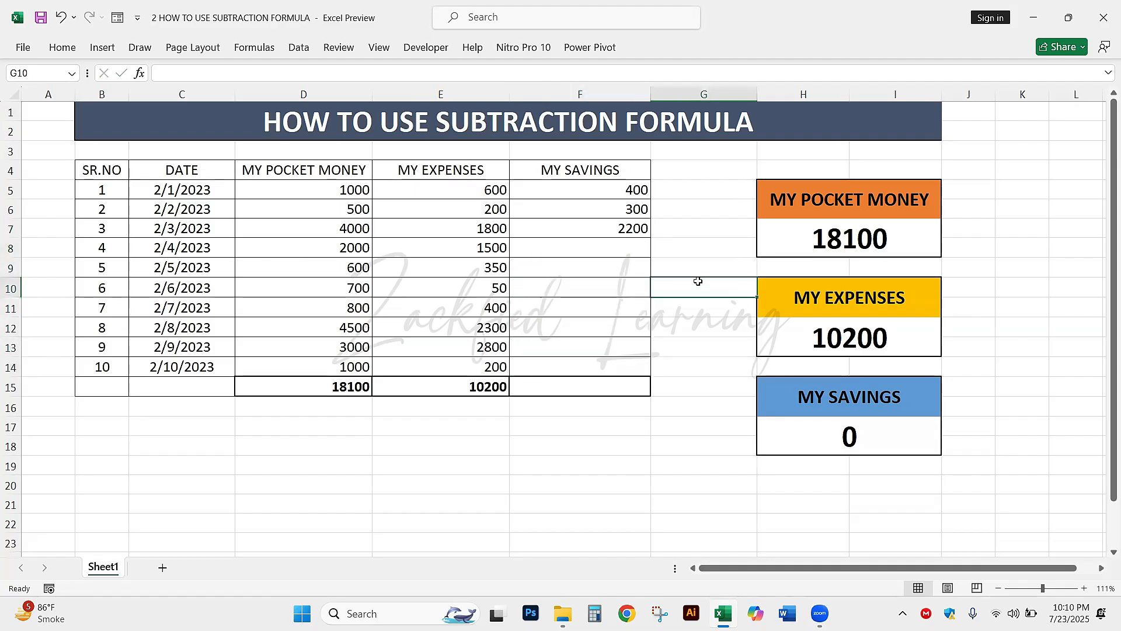
pyautogui.moveTo(613, 226); pyautogui.dragTo(604, 368)
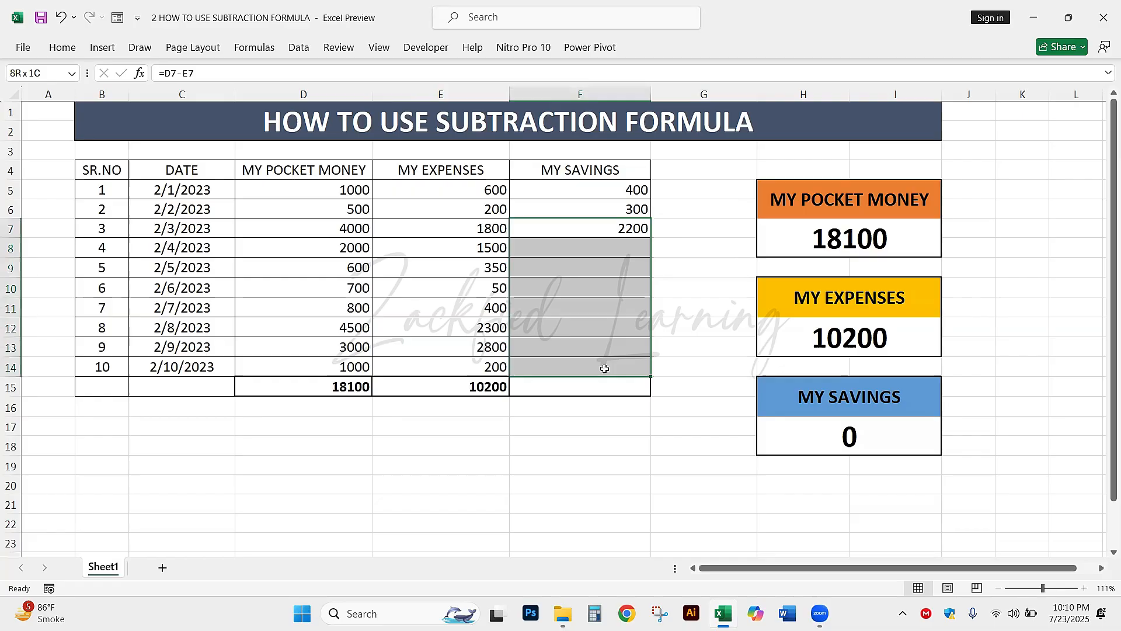
pyautogui.click(629, 285)
pyautogui.click(629, 250)
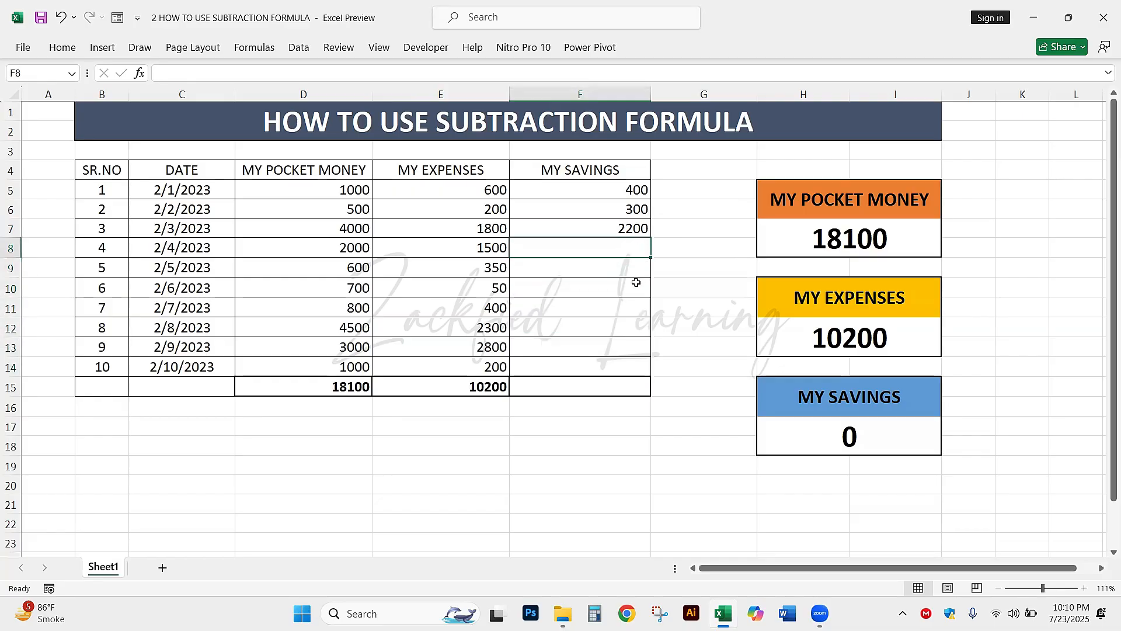
pyautogui.click(645, 228)
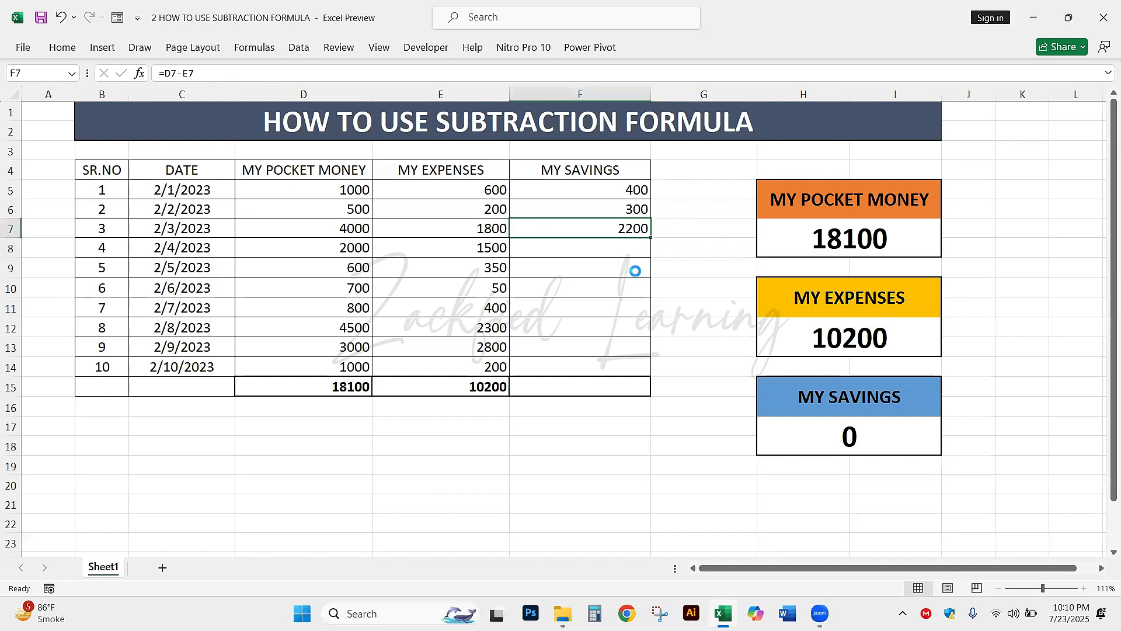
pyautogui.scroll(4, 635, 270)
pyautogui.hscroll(3, 850, 249)
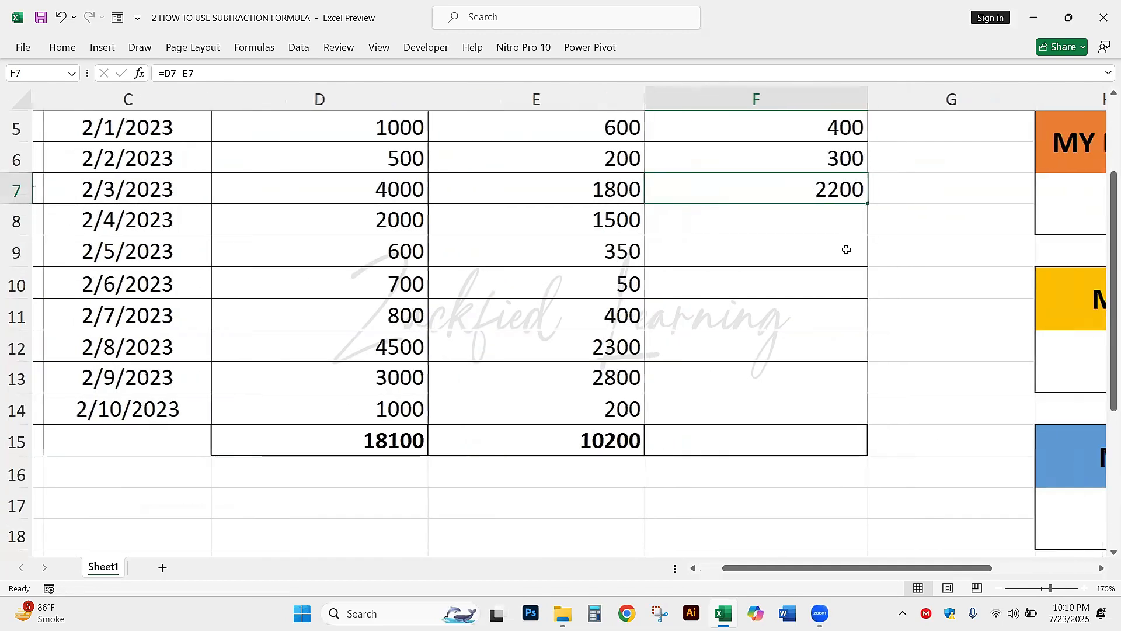
pyautogui.scroll(1, 834, 243)
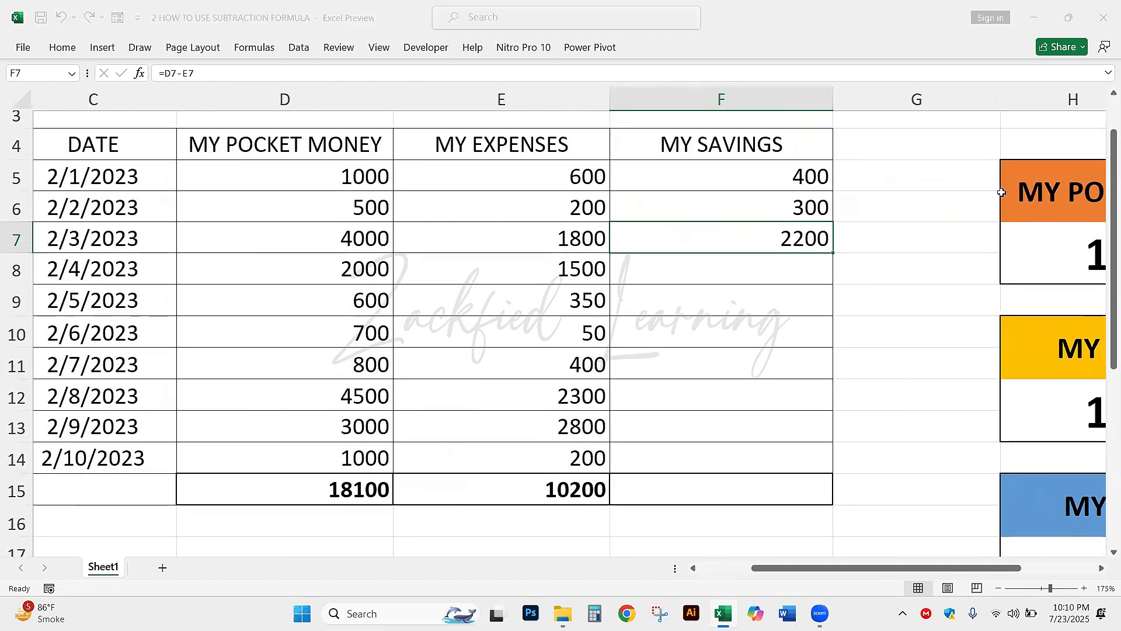
pyautogui.moveTo(837, 251)
pyautogui.mouseDown()
pyautogui.moveTo(824, 255)
pyautogui.moveTo(838, 251)
pyautogui.mouseUp()
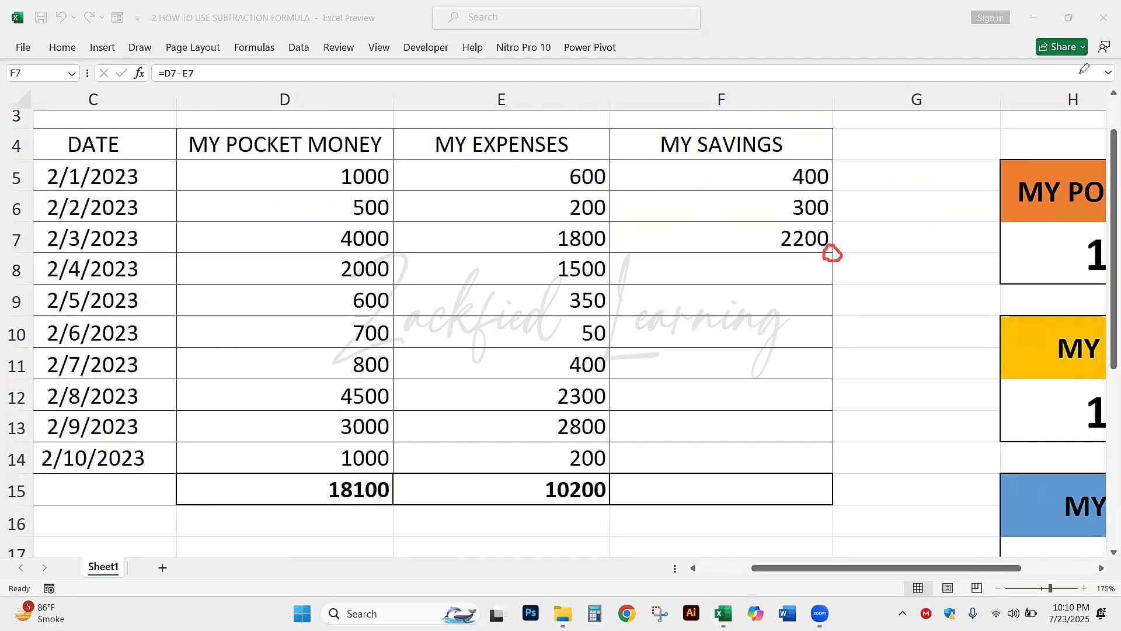
pyautogui.press('Escape')
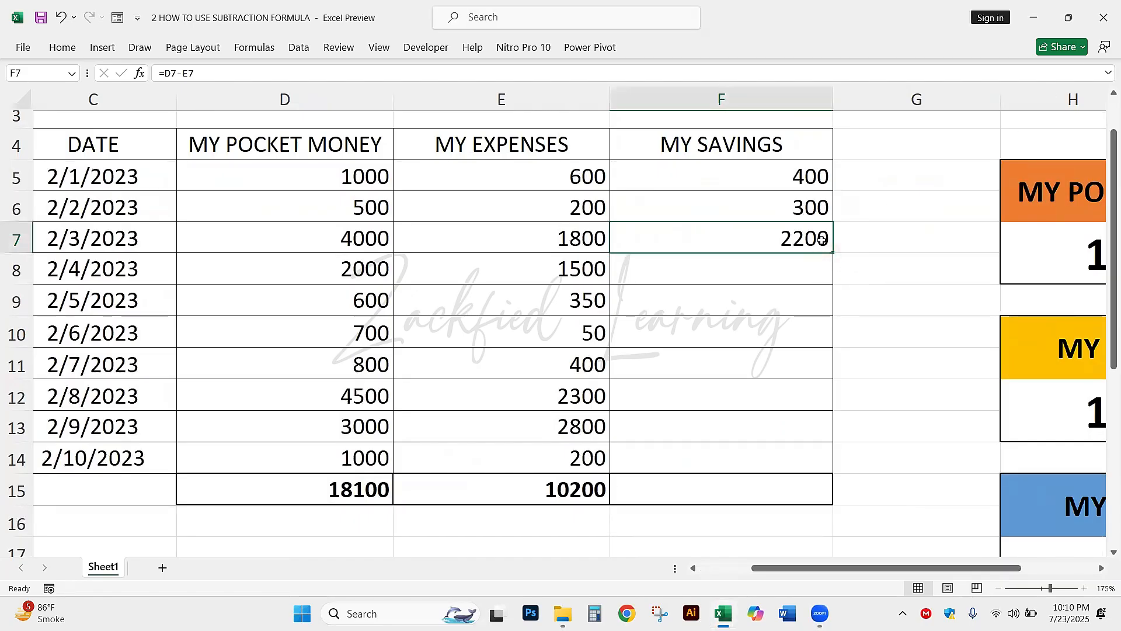
pyautogui.press('Up')
pyautogui.press('Down')
pyautogui.moveTo(831, 267); pyautogui.dragTo(833, 253)
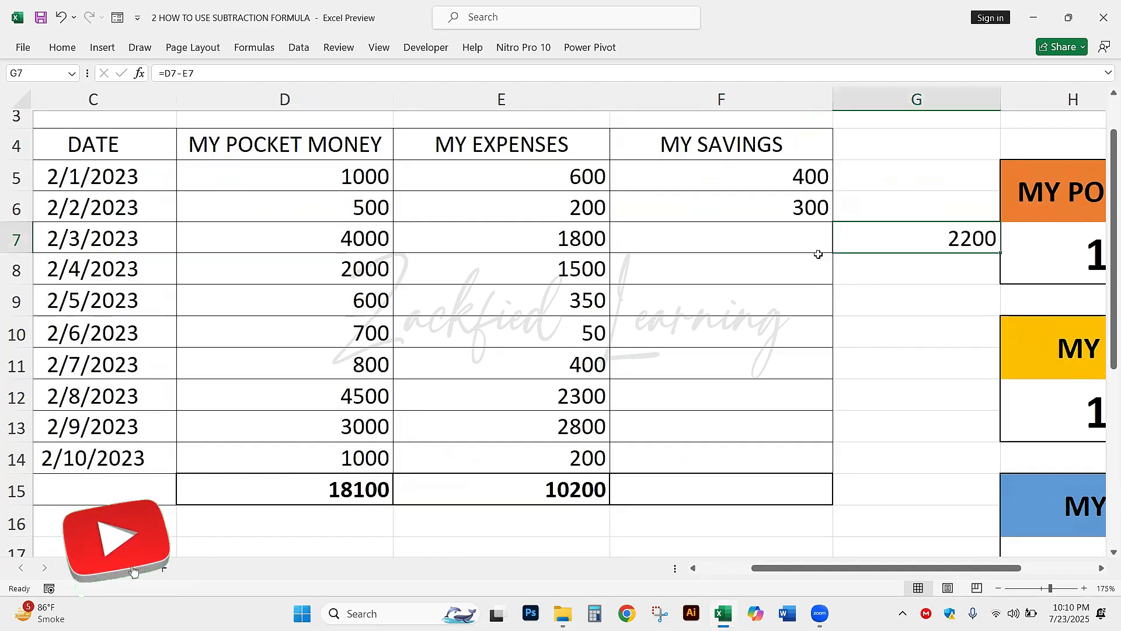
pyautogui.hotkey('ctrl', 'z')
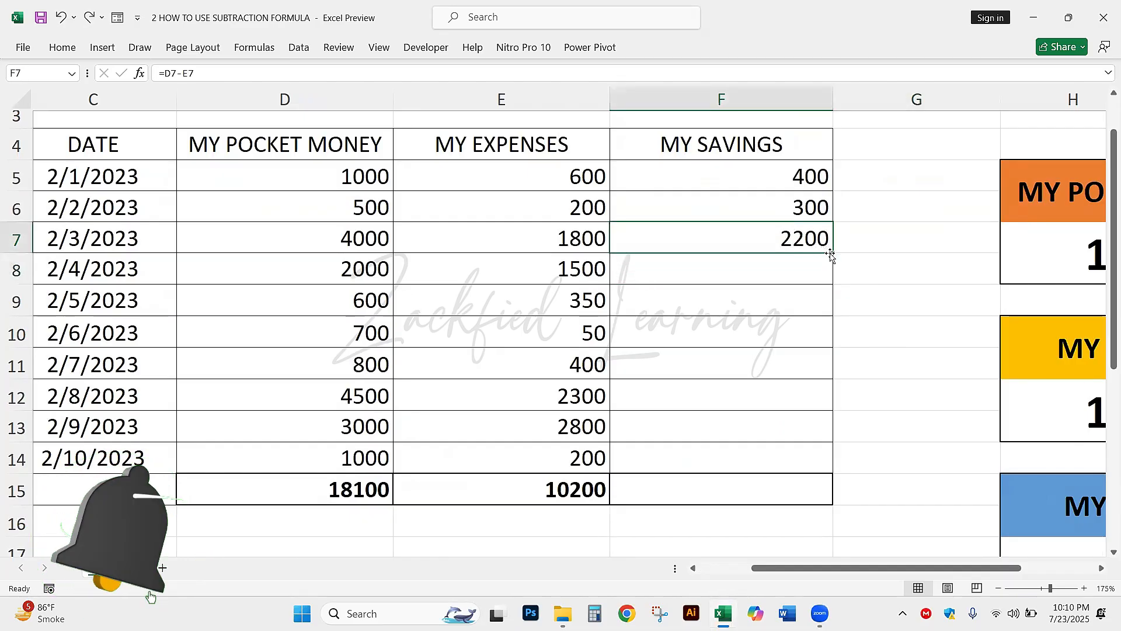
pyautogui.moveTo(831, 254); pyautogui.dragTo(767, 386)
pyautogui.hotkey('ctrl', 'z')
pyautogui.click(866, 308)
pyautogui.press('BackSpace')
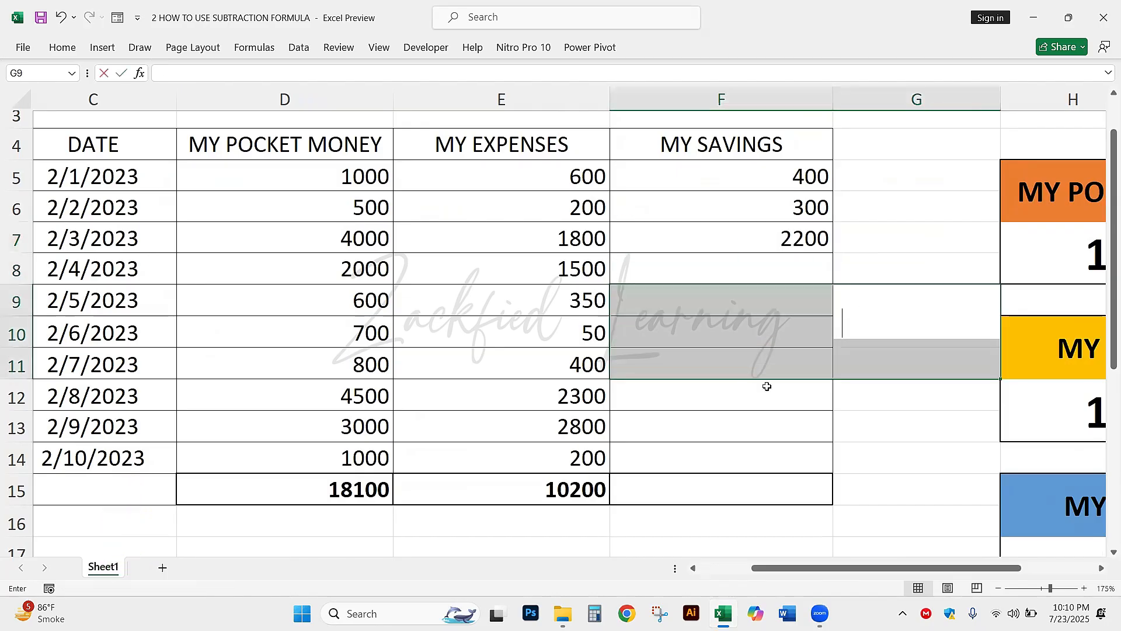
pyautogui.press('Escape')
pyautogui.scroll(-2, 792, 378)
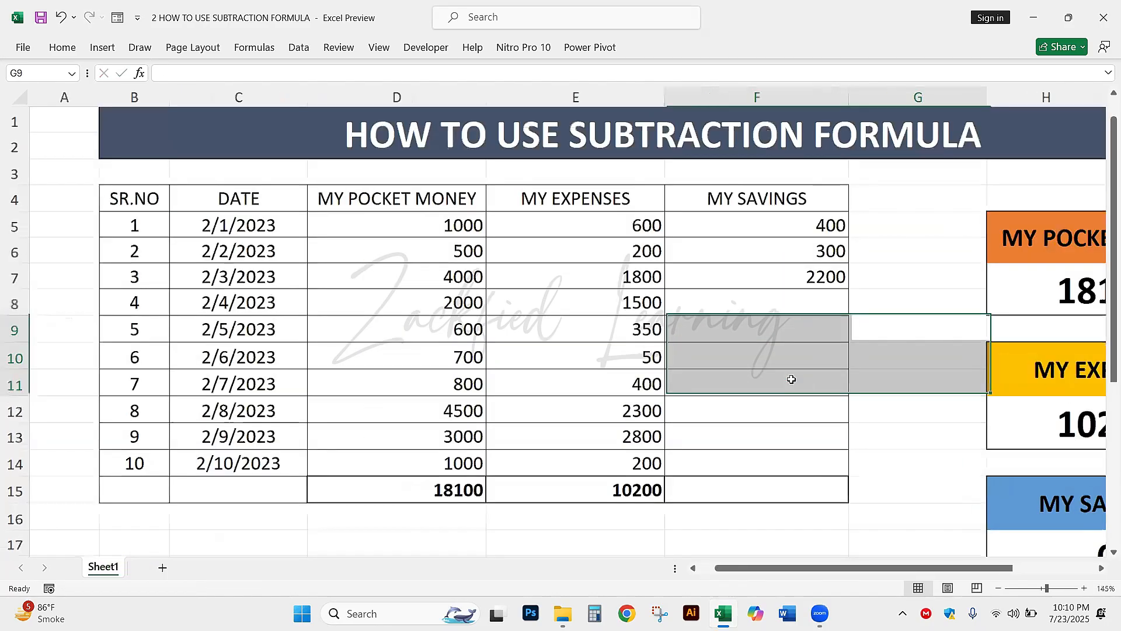
# Step: Fill the subtraction formula in cell F7 down through F14 to calculate savings for the remaining days
pyautogui.click(790, 378)
pyautogui.click(837, 281)
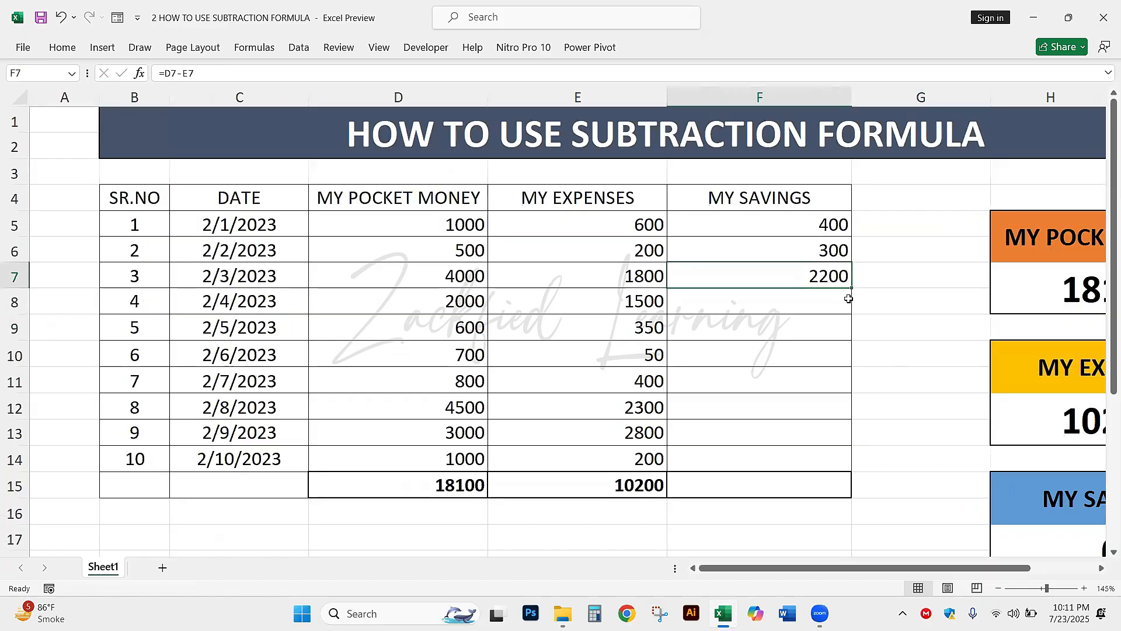
pyautogui.moveTo(851, 288); pyautogui.dragTo(876, 446)
pyautogui.click(878, 443)
pyautogui.click(876, 446)
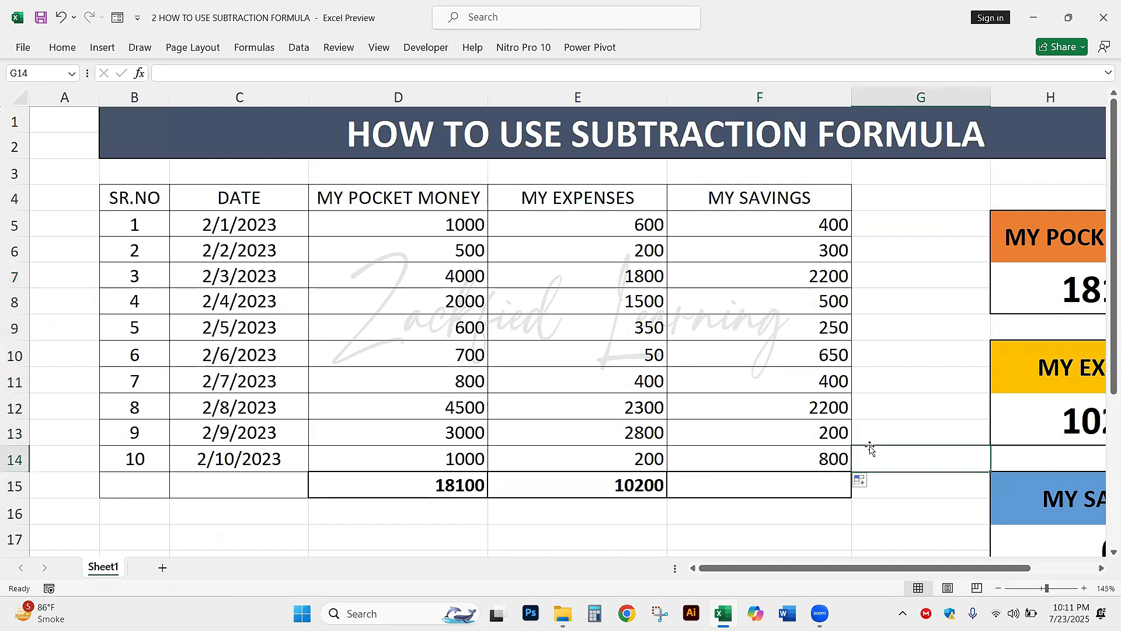
# Step: Examine the copied subtraction formulas in the MY SAVINGS column, rows 8 to 14, and the cells they reference
pyautogui.moveTo(703, 303); pyautogui.dragTo(704, 459)
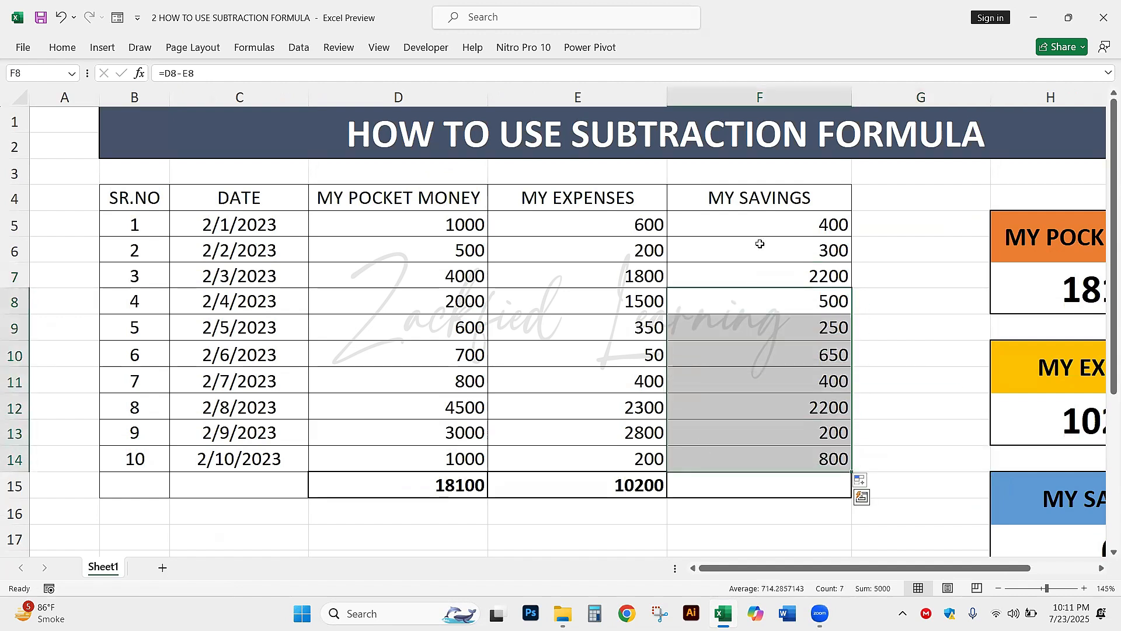
pyautogui.doubleClick(773, 383)
pyautogui.doubleClick(770, 412)
pyautogui.doubleClick(762, 431)
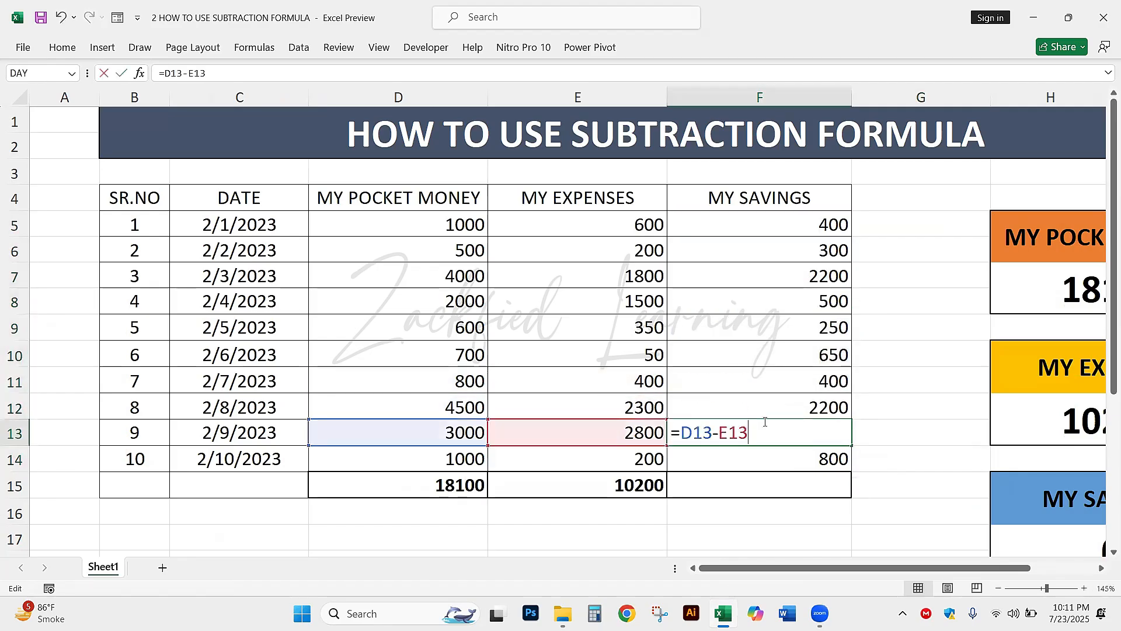
pyautogui.doubleClick(759, 455)
pyautogui.doubleClick(759, 410)
pyautogui.doubleClick(768, 382)
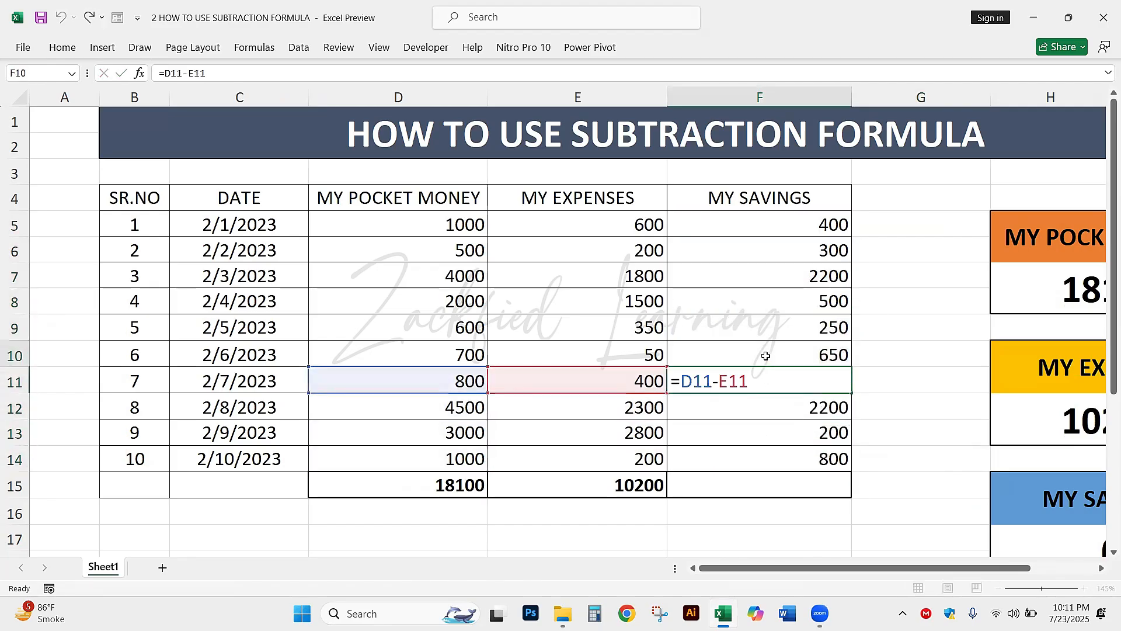
pyautogui.doubleClick(764, 355)
pyautogui.doubleClick(773, 321)
pyautogui.click(771, 357)
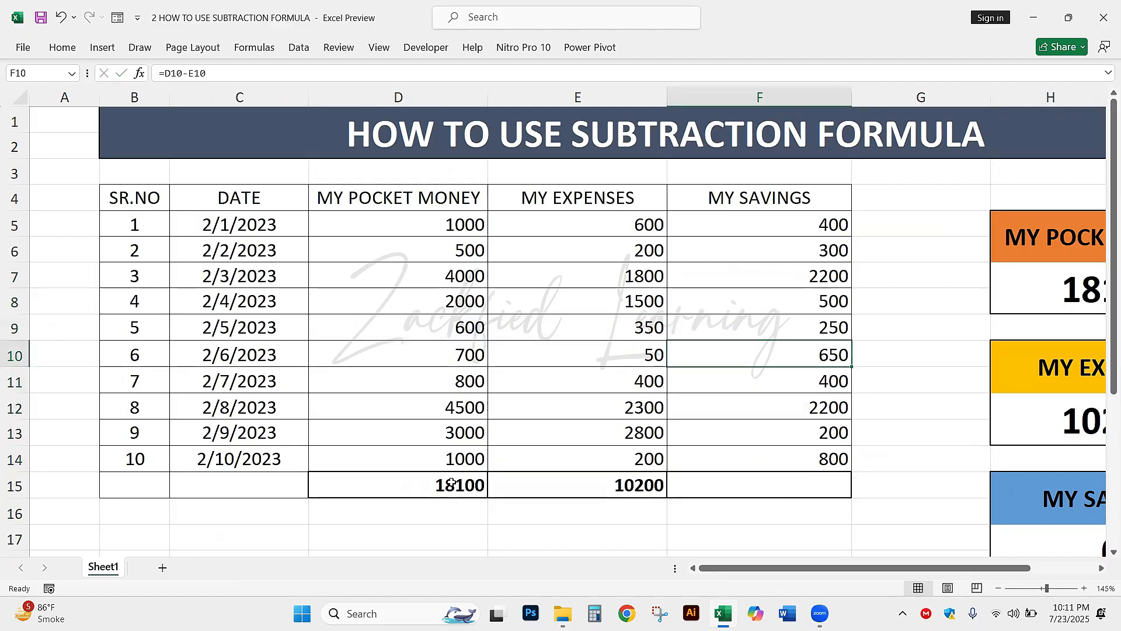
pyautogui.moveTo(451, 482); pyautogui.dragTo(528, 463)
pyautogui.press('Delete')
pyautogui.hotkey('ctrl', 'z')
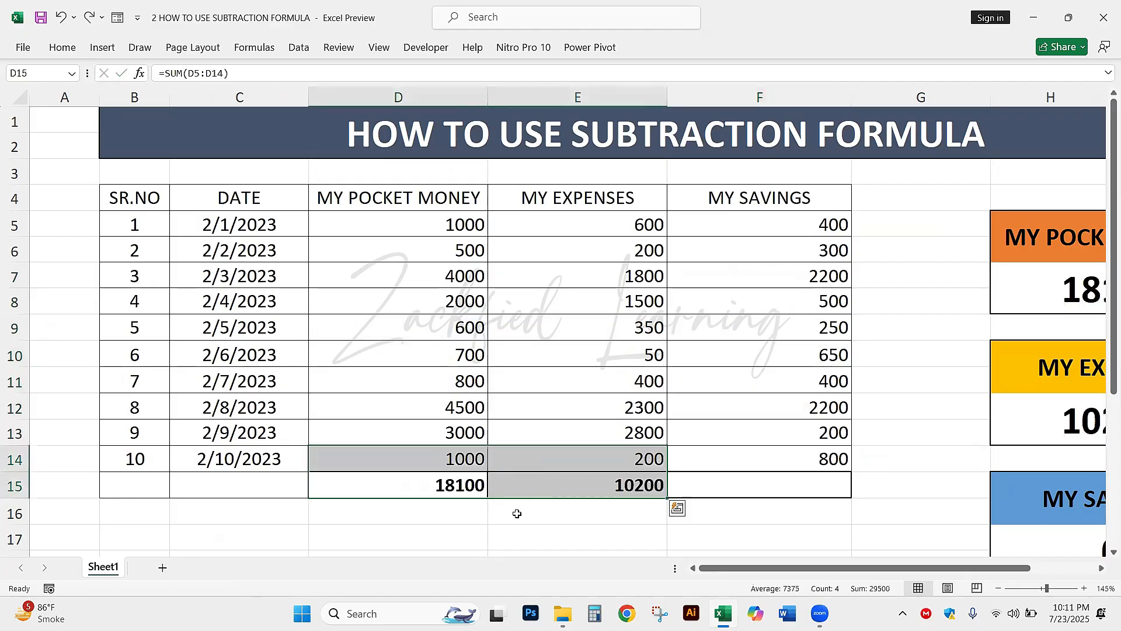
# Step: Clear the existing pocket money and expenses totals from cells D15 and E15
pyautogui.moveTo(447, 488); pyautogui.dragTo(558, 488)
pyautogui.press('Delete')
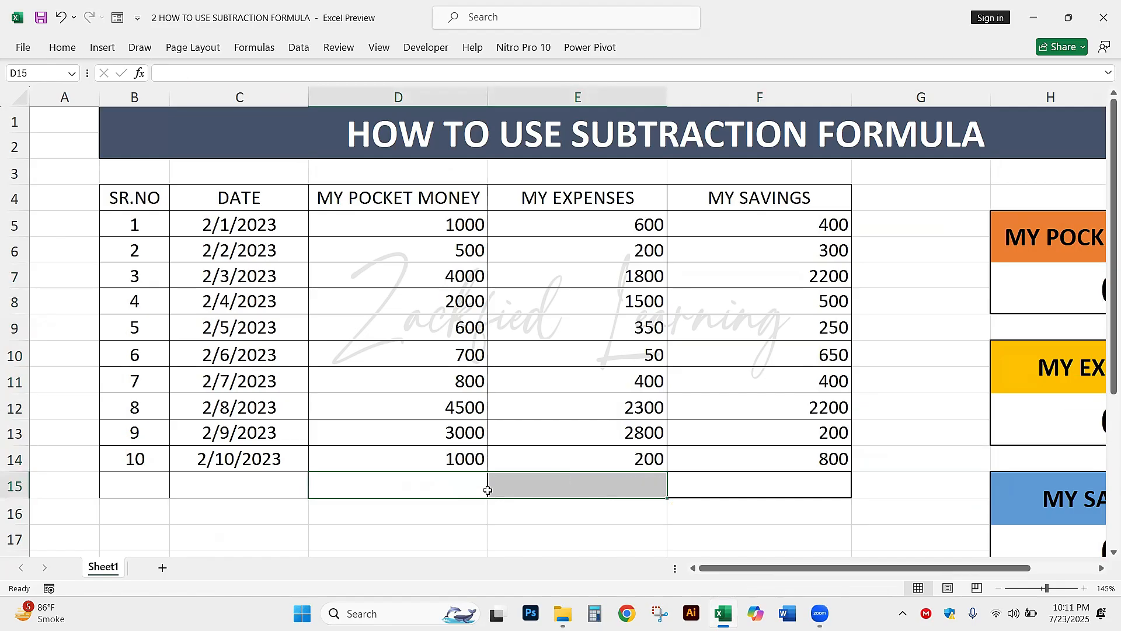
pyautogui.click(485, 490)
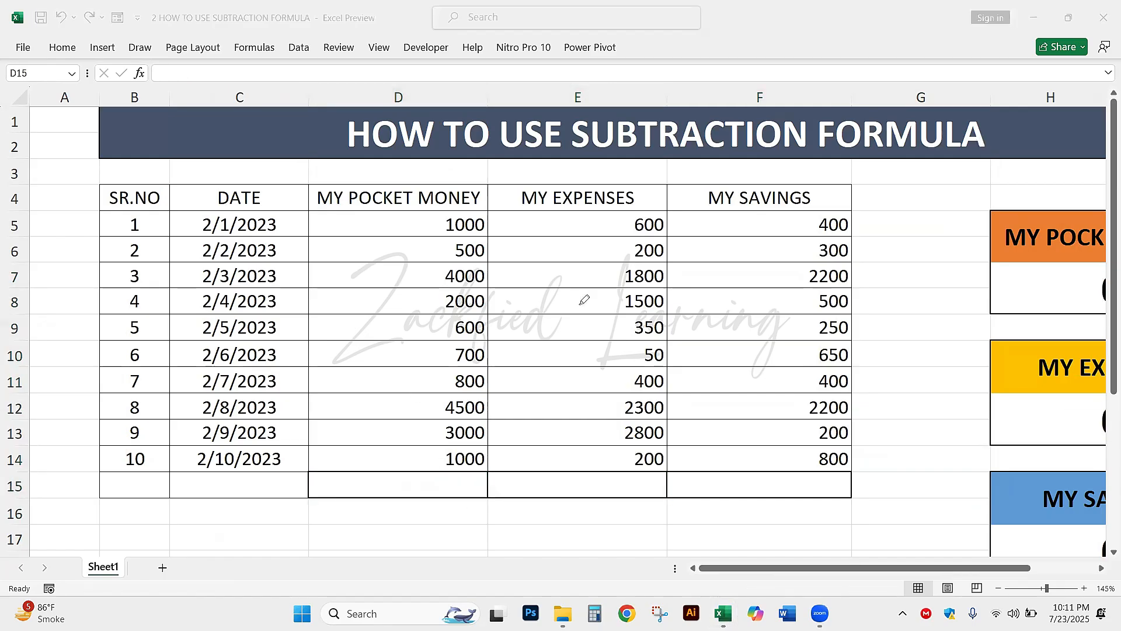
pyautogui.moveTo(388, 228); pyautogui.dragTo(374, 479)
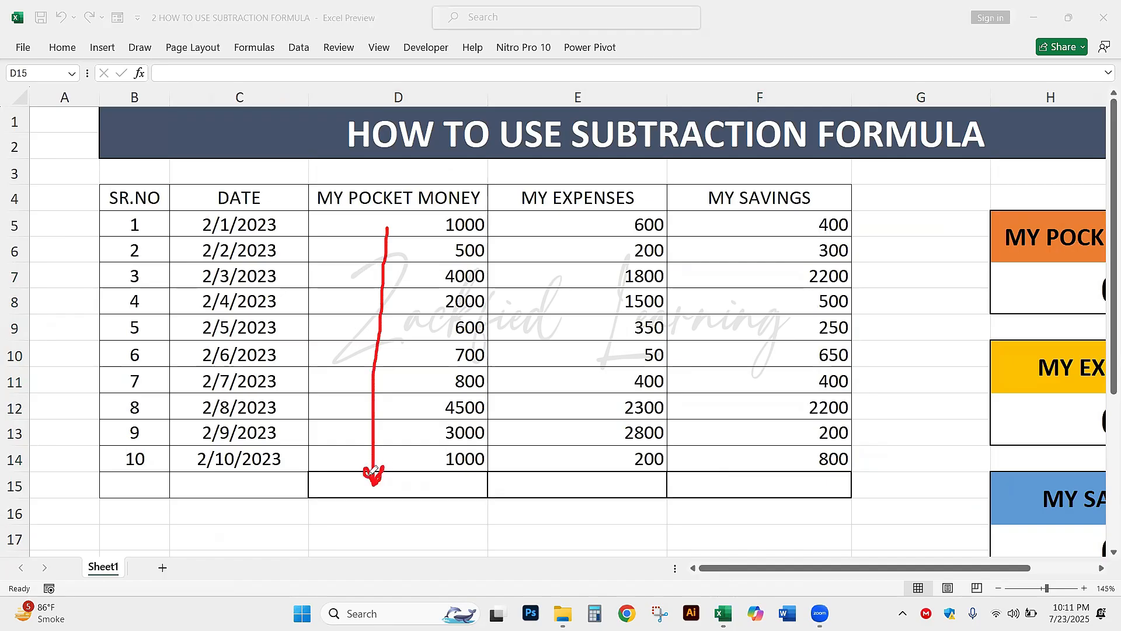
pyautogui.moveTo(566, 231)
pyautogui.mouseDown()
pyautogui.moveTo(562, 488)
pyautogui.moveTo(553, 454)
pyautogui.mouseUp()
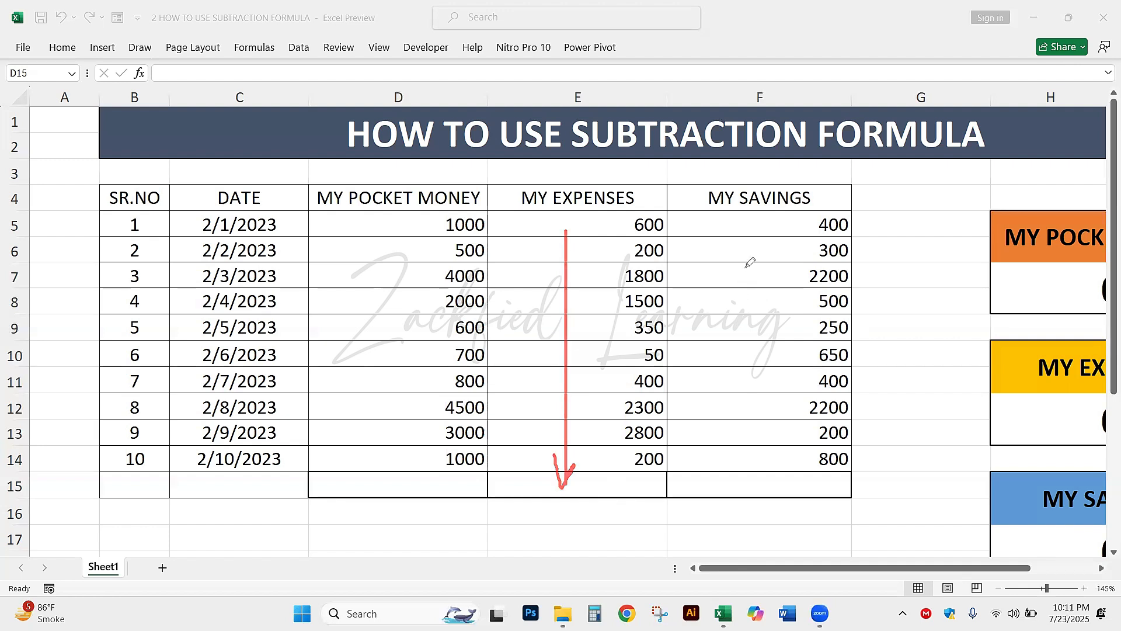
pyautogui.moveTo(745, 223)
pyautogui.mouseDown()
pyautogui.moveTo(756, 453)
pyautogui.moveTo(771, 457)
pyautogui.mouseUp()
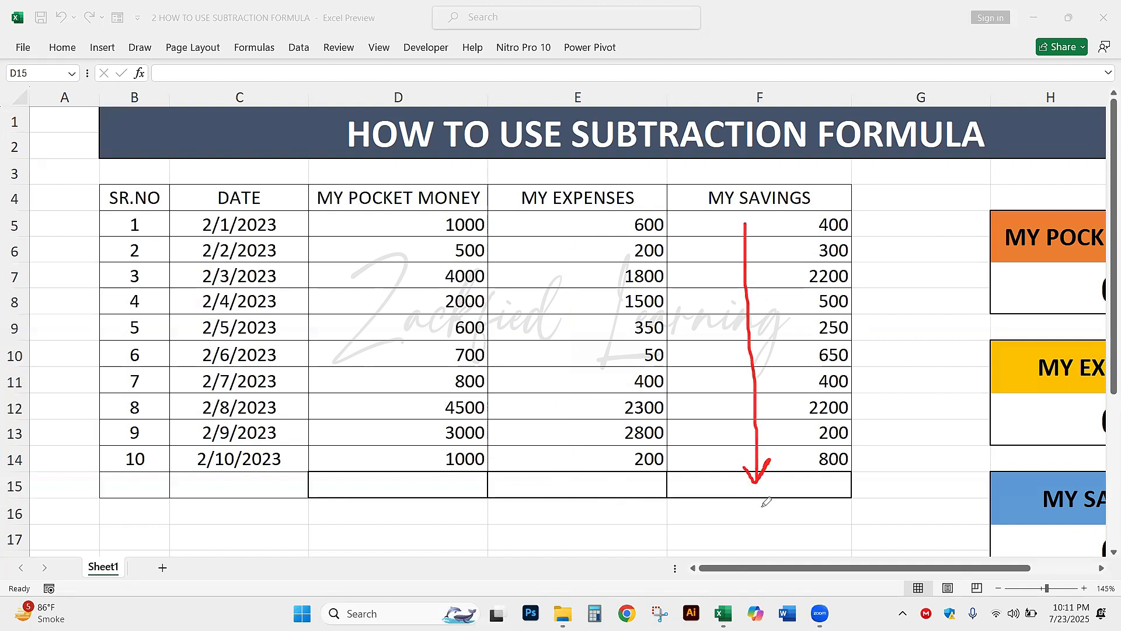
pyautogui.moveTo(182, 227); pyautogui.dragTo(177, 455)
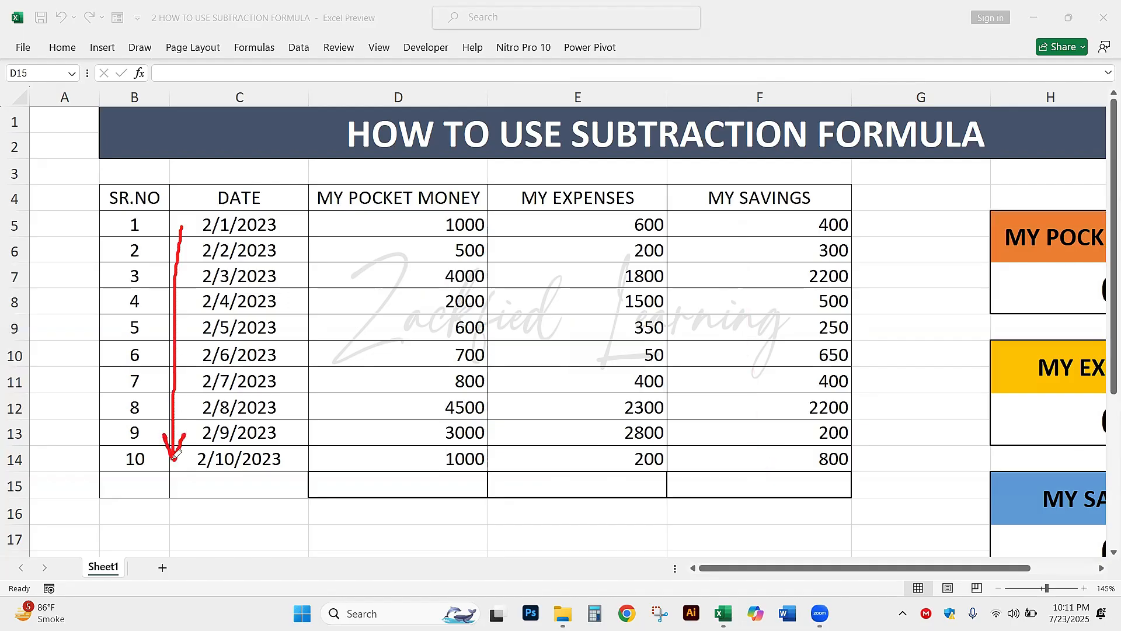
pyautogui.moveTo(143, 441)
pyautogui.mouseDown()
pyautogui.moveTo(100, 469)
pyautogui.moveTo(120, 461)
pyautogui.mouseUp()
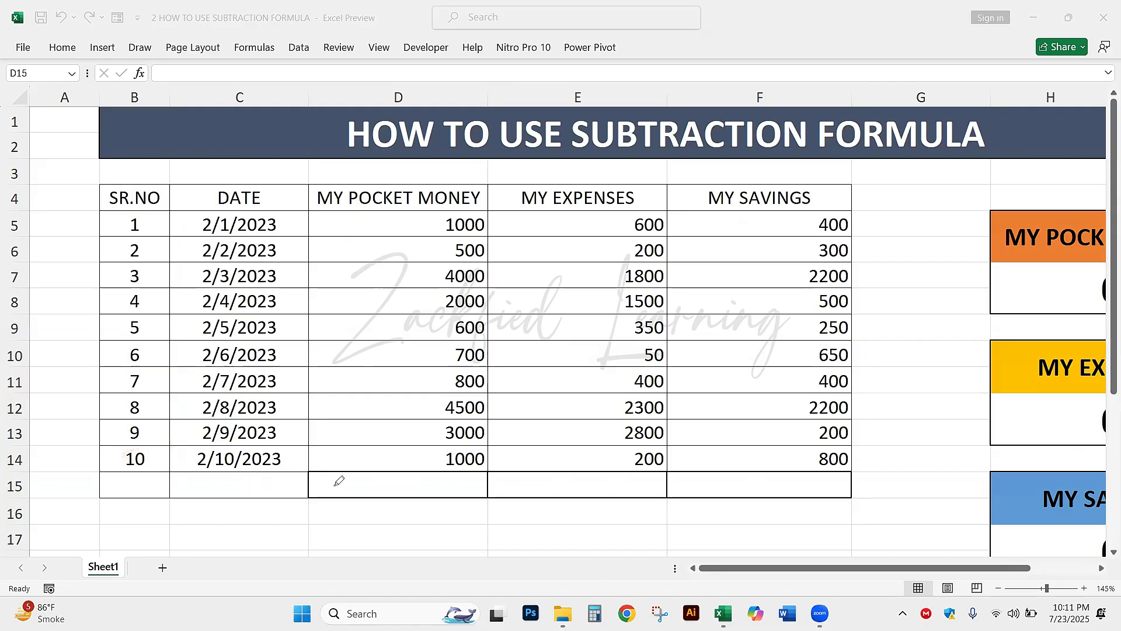
pyautogui.moveTo(375, 470)
pyautogui.mouseDown()
pyautogui.moveTo(385, 522)
pyautogui.moveTo(373, 470)
pyautogui.mouseUp()
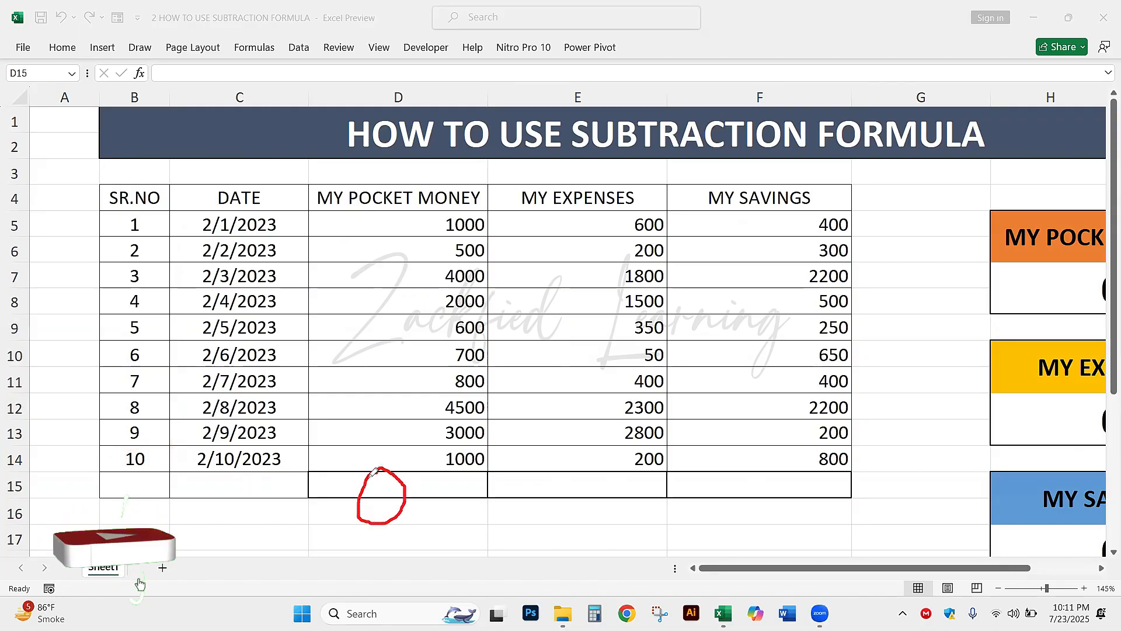
pyautogui.moveTo(608, 467)
pyautogui.mouseDown()
pyautogui.moveTo(576, 531)
pyautogui.moveTo(616, 469)
pyautogui.mouseUp()
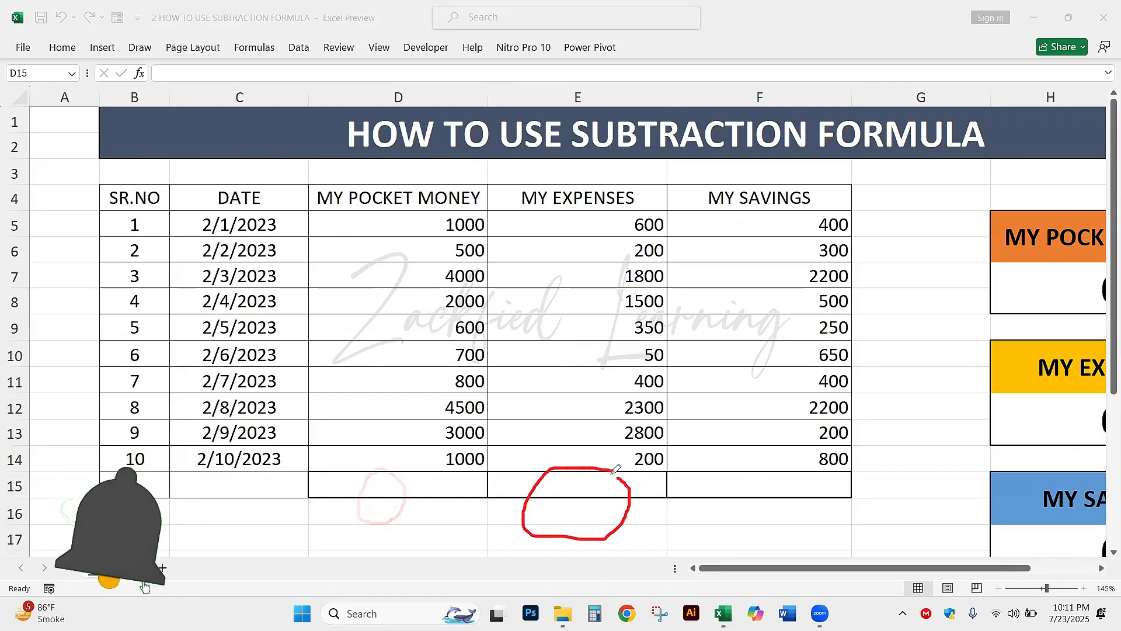
pyautogui.moveTo(789, 466)
pyautogui.mouseDown()
pyautogui.moveTo(681, 503)
pyautogui.moveTo(842, 507)
pyautogui.moveTo(758, 462)
pyautogui.mouseUp()
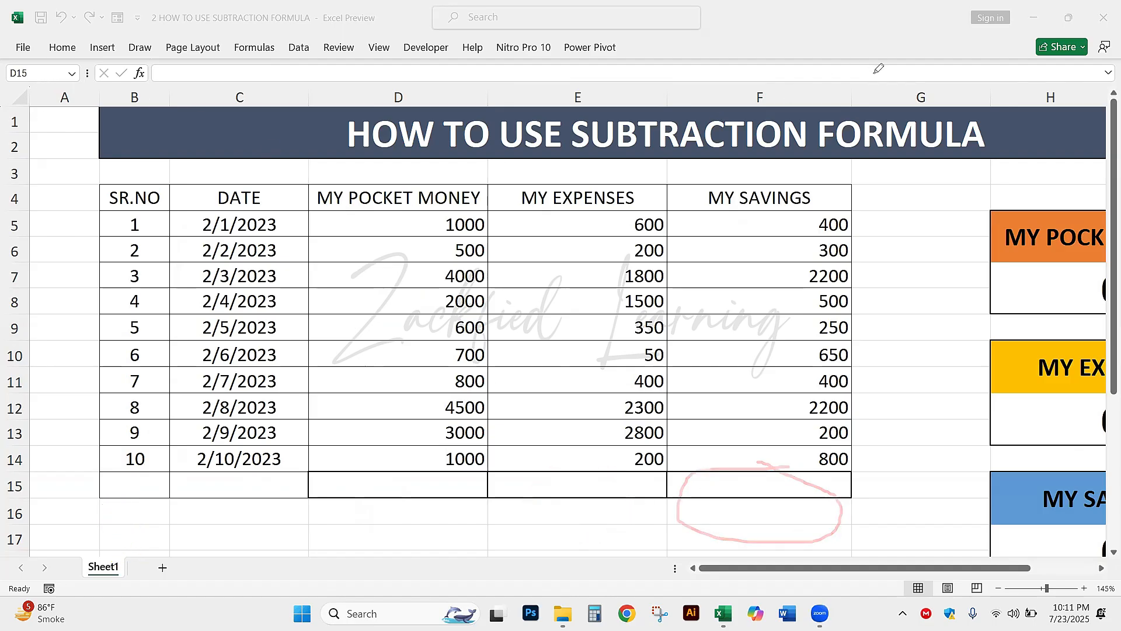
pyautogui.moveTo(795, 224)
pyautogui.mouseDown()
pyautogui.moveTo(781, 252)
pyautogui.moveTo(791, 472)
pyautogui.mouseUp()
pyautogui.moveTo(865, 228)
pyautogui.mouseDown()
pyautogui.moveTo(880, 257)
pyautogui.moveTo(885, 450)
pyautogui.mouseUp()
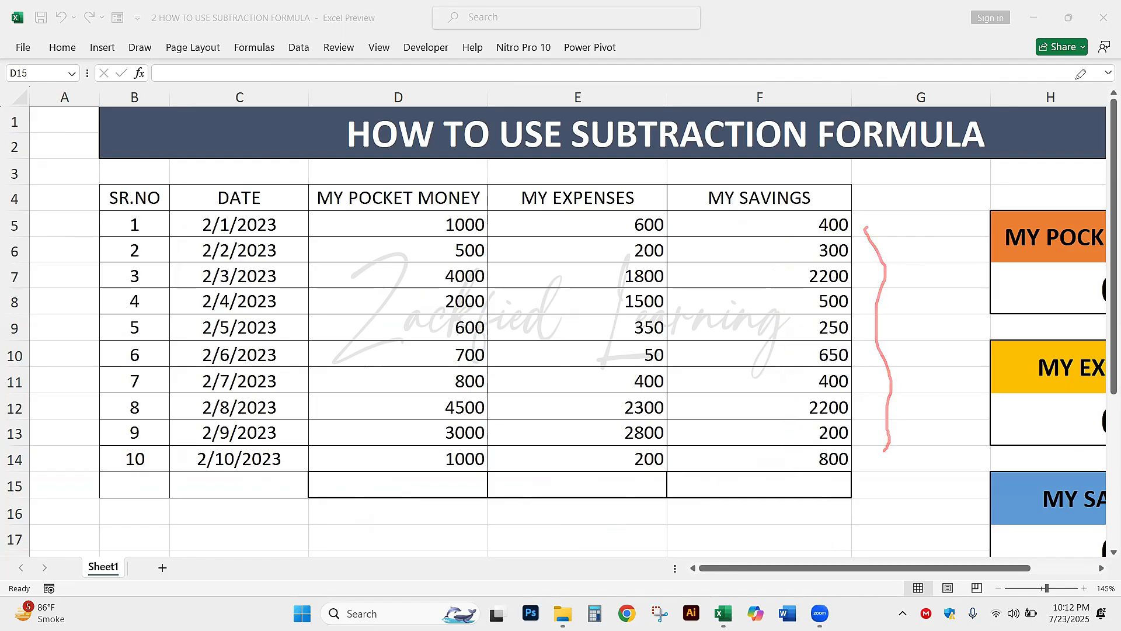
# Step: Total the pocket money column in cell D15 with the formula =SUM(D5:D14)
pyautogui.click(1076, 78)
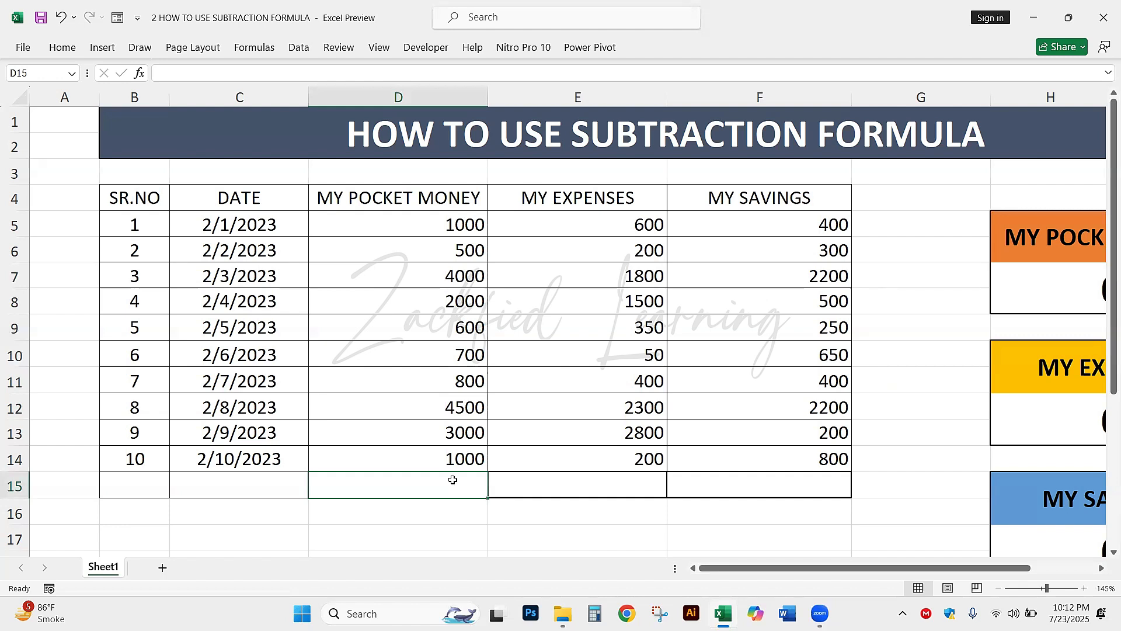
pyautogui.write('=SUM')
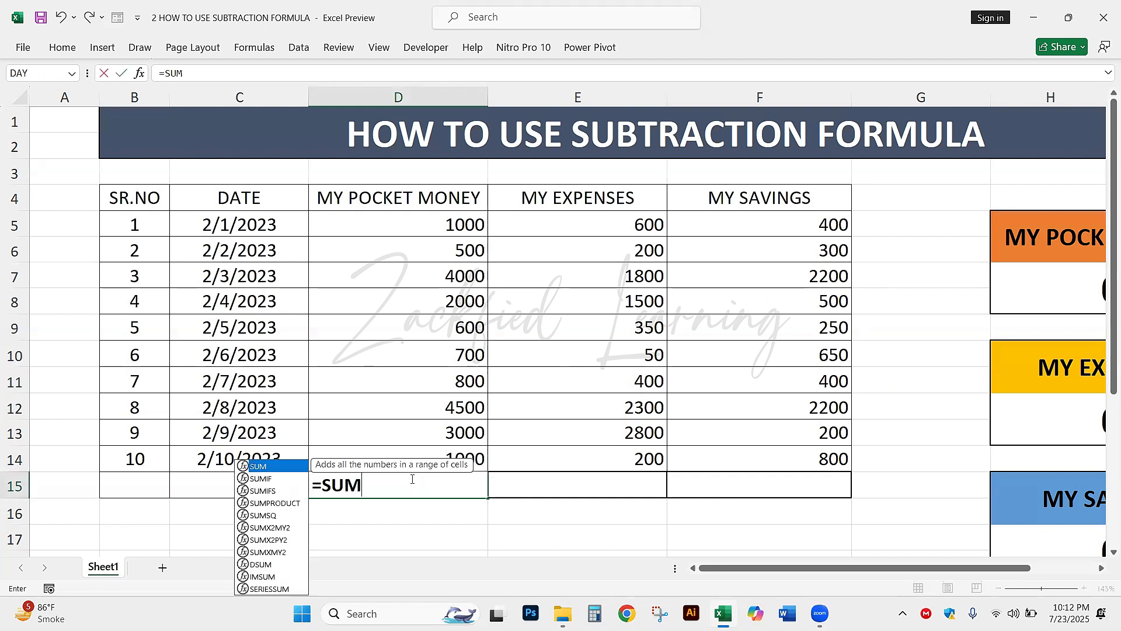
pyautogui.write('(')
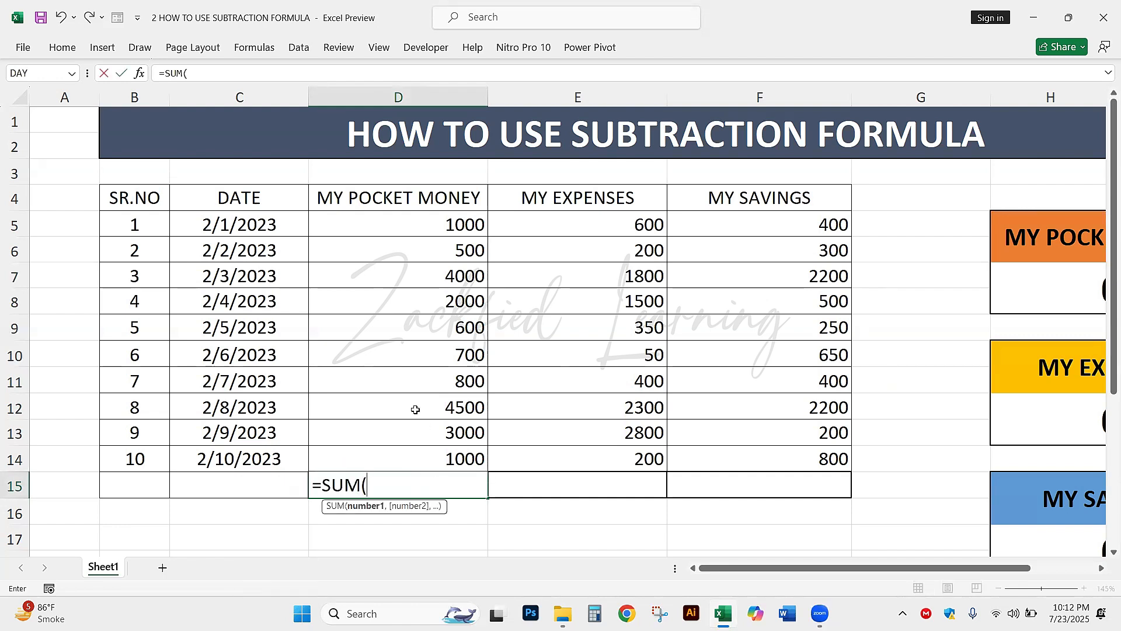
pyautogui.moveTo(426, 222); pyautogui.dragTo(444, 459)
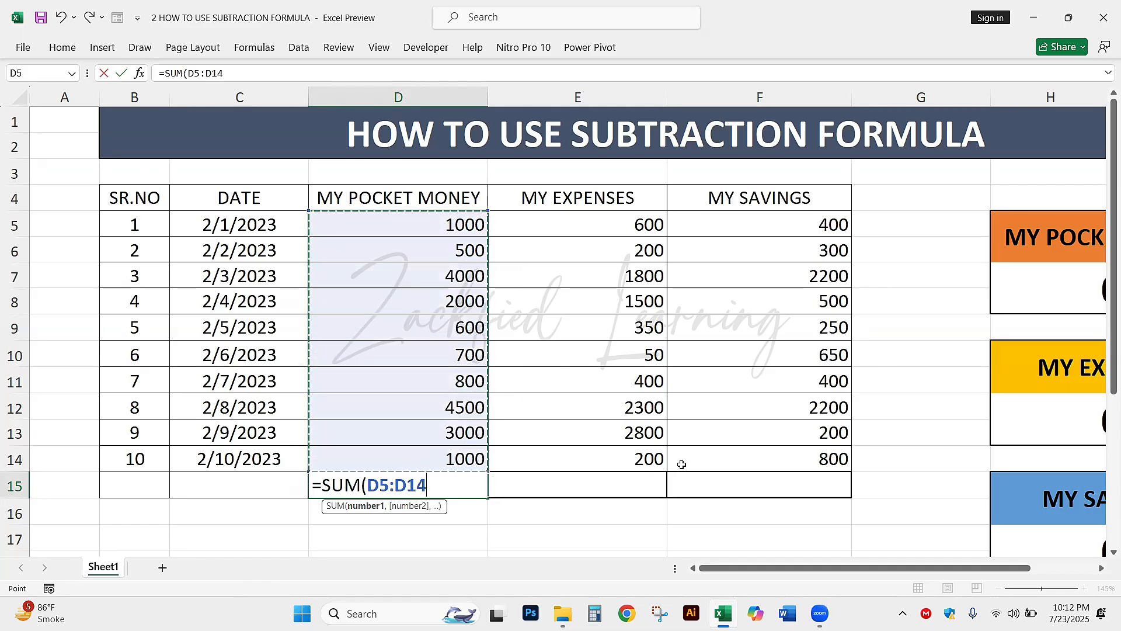
pyautogui.write(')')
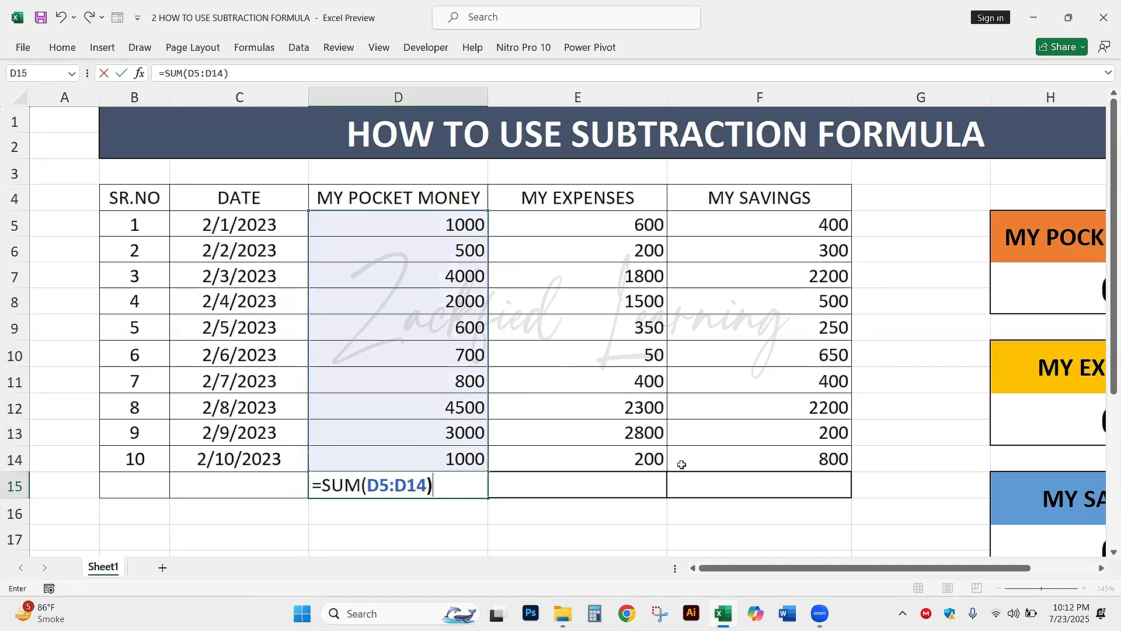
pyautogui.press('Return')
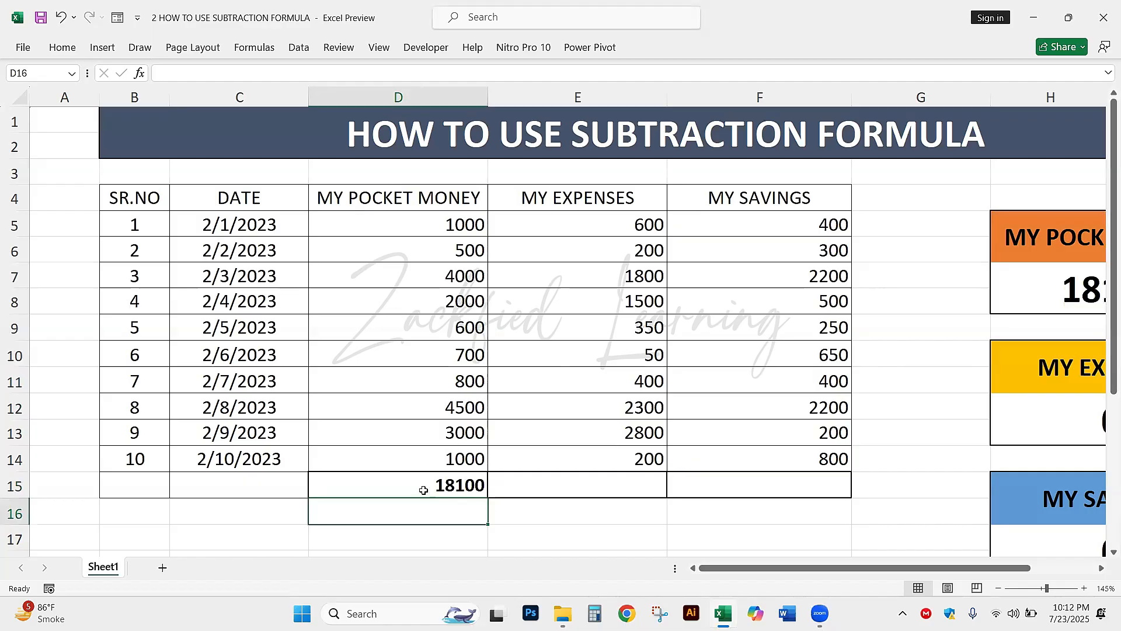
pyautogui.click(421, 487)
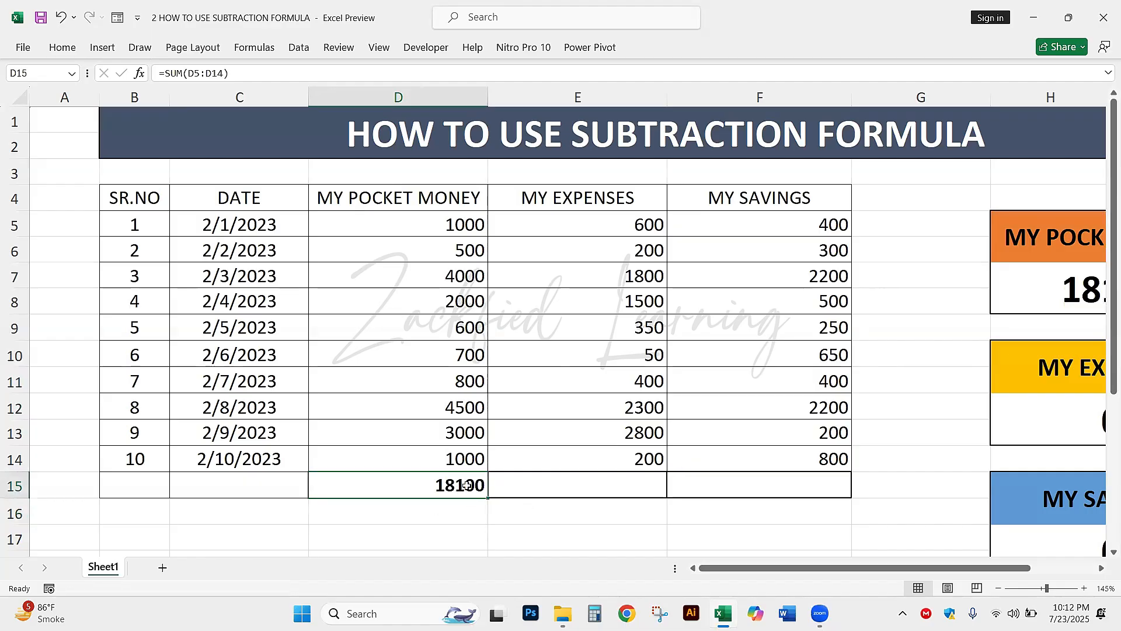
# Step: Total the expenses column in cell E15 with the formula =SUM(E5:E14)
pyautogui.click(563, 479)
pyautogui.write('=')
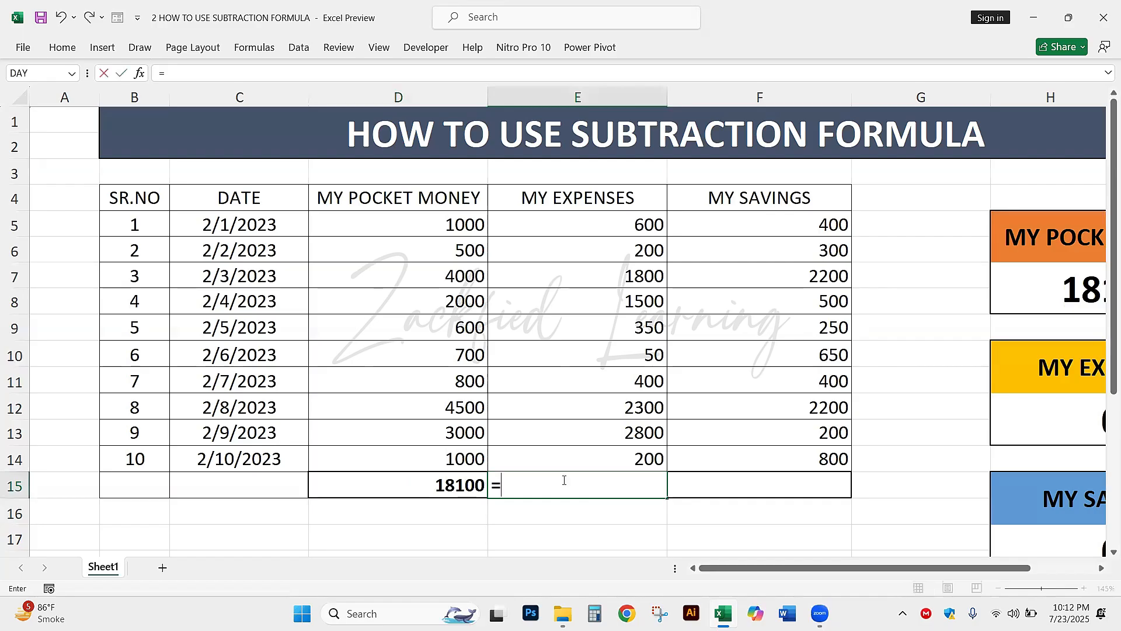
pyautogui.write('SUM(')
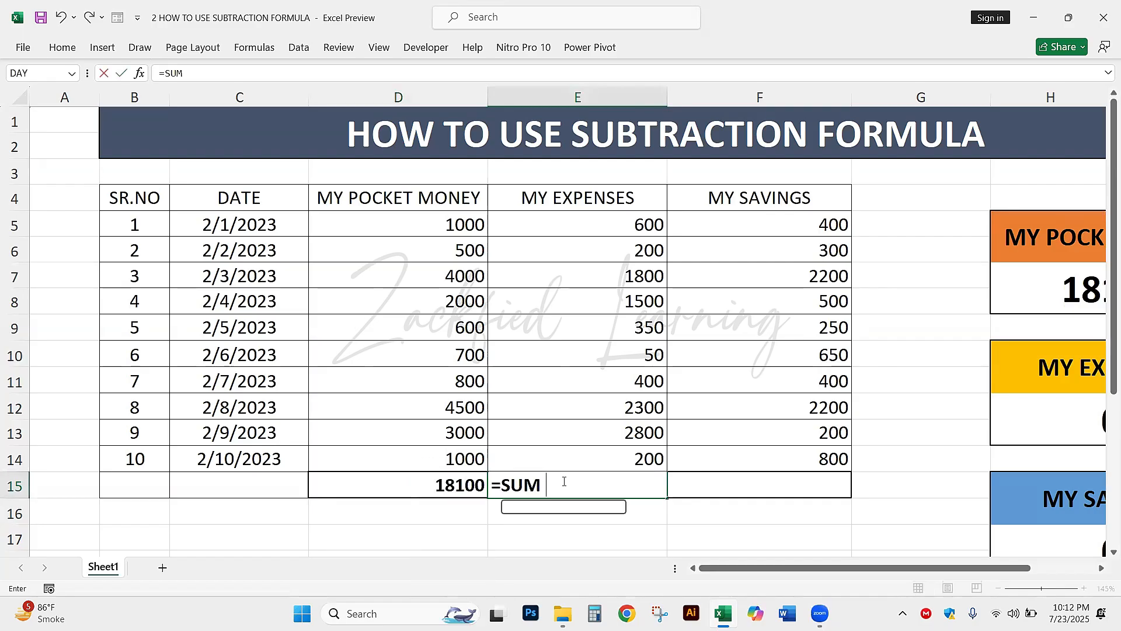
pyautogui.click(608, 224)
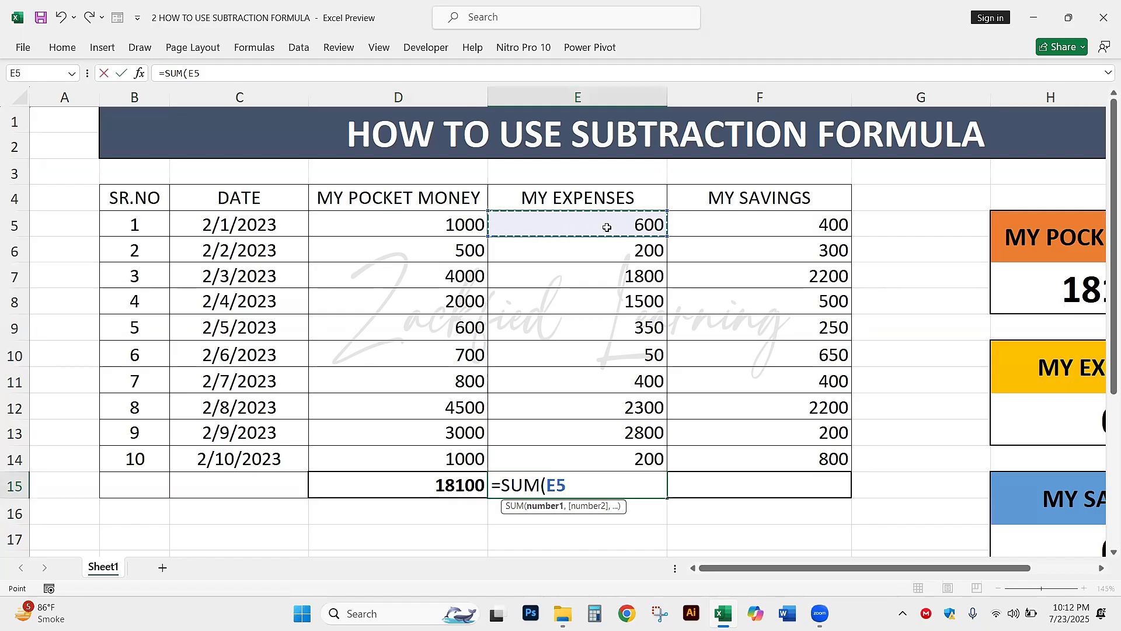
pyautogui.moveTo(607, 227); pyautogui.dragTo(595, 449)
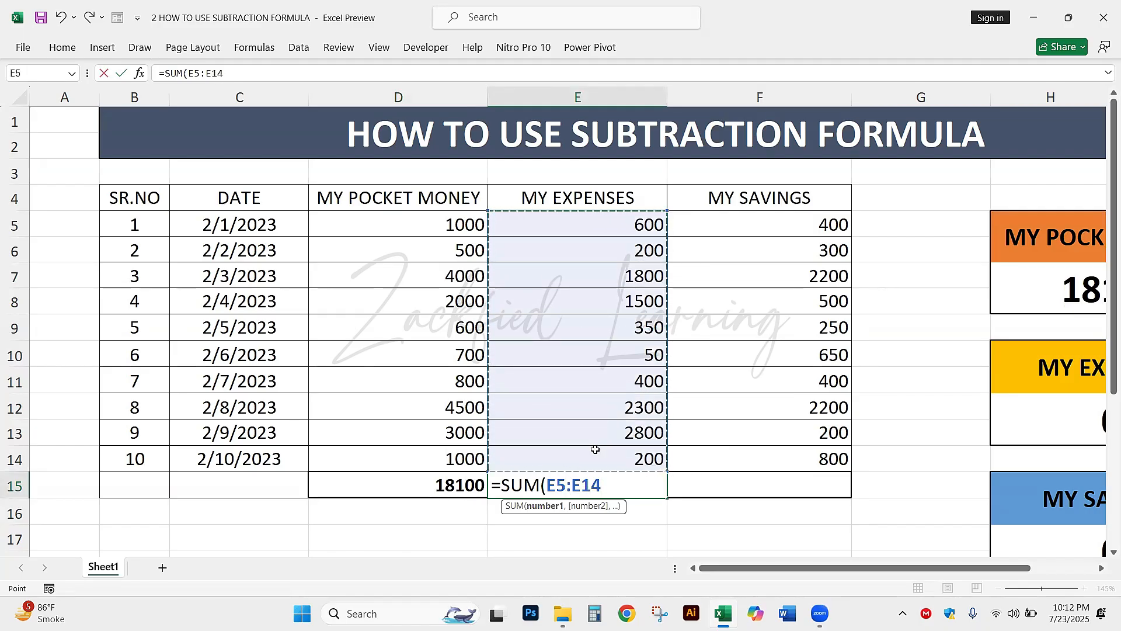
pyautogui.write(')')
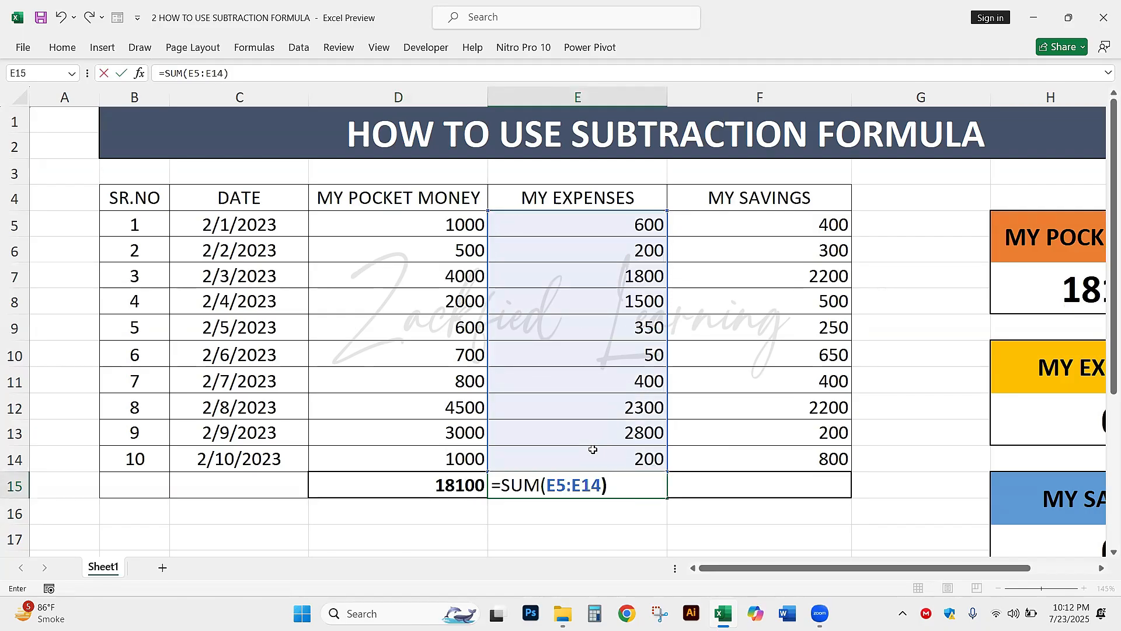
pyautogui.press('Return')
pyautogui.click(601, 486)
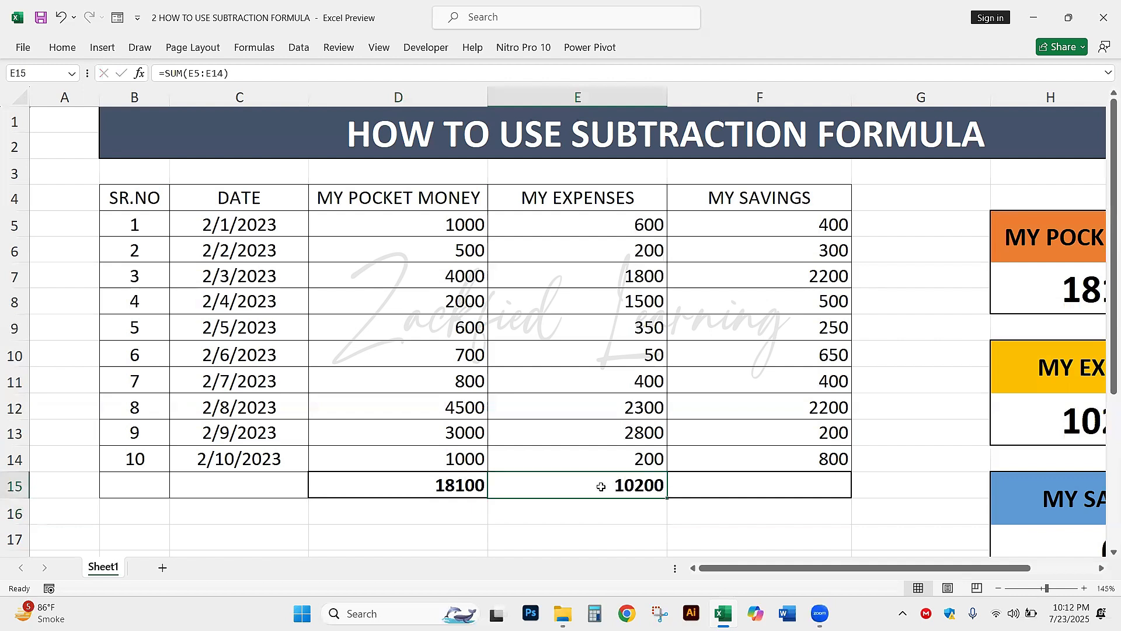
pyautogui.click(402, 487)
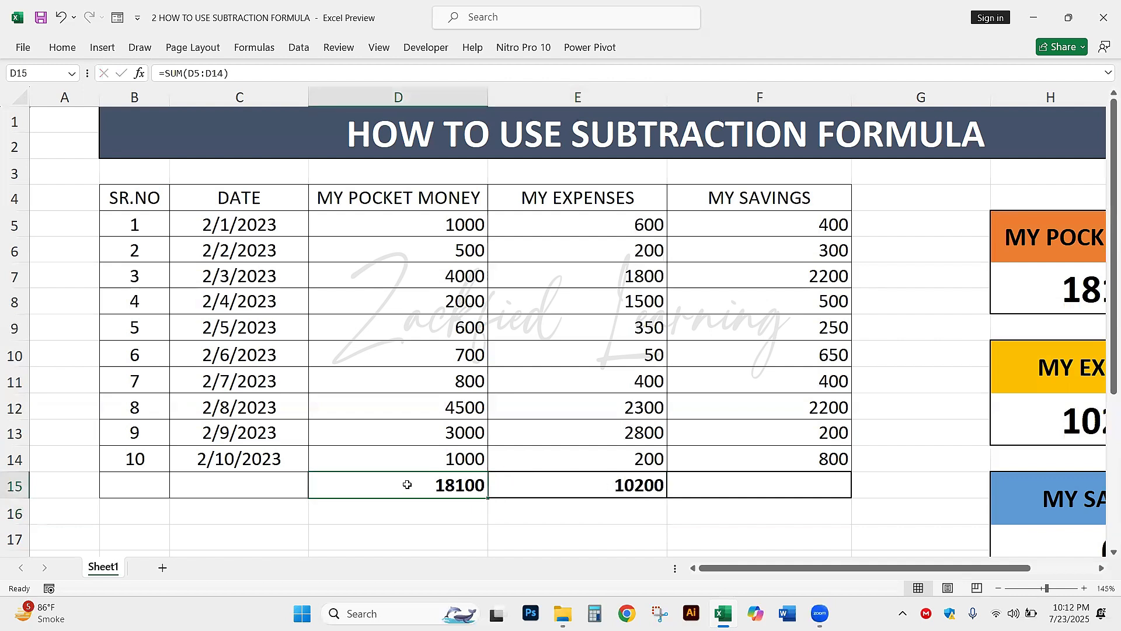
pyautogui.click(533, 480)
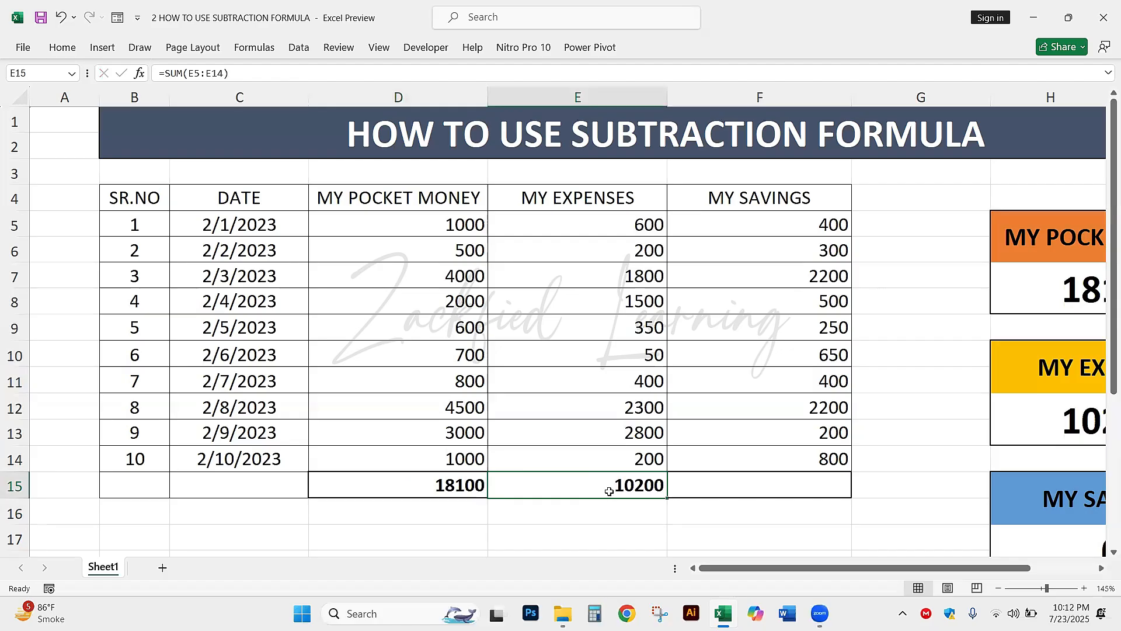
# Step: Total the savings column in cell F15 with the formula =SUM(F5:F14)
pyautogui.click(768, 486)
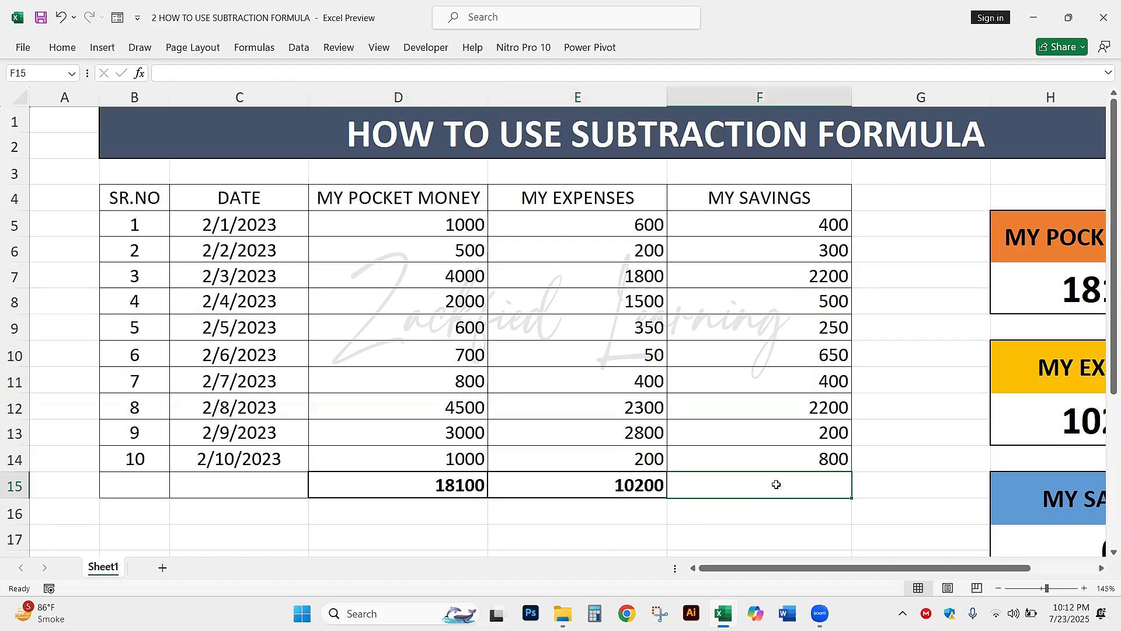
pyautogui.write('=SUM')
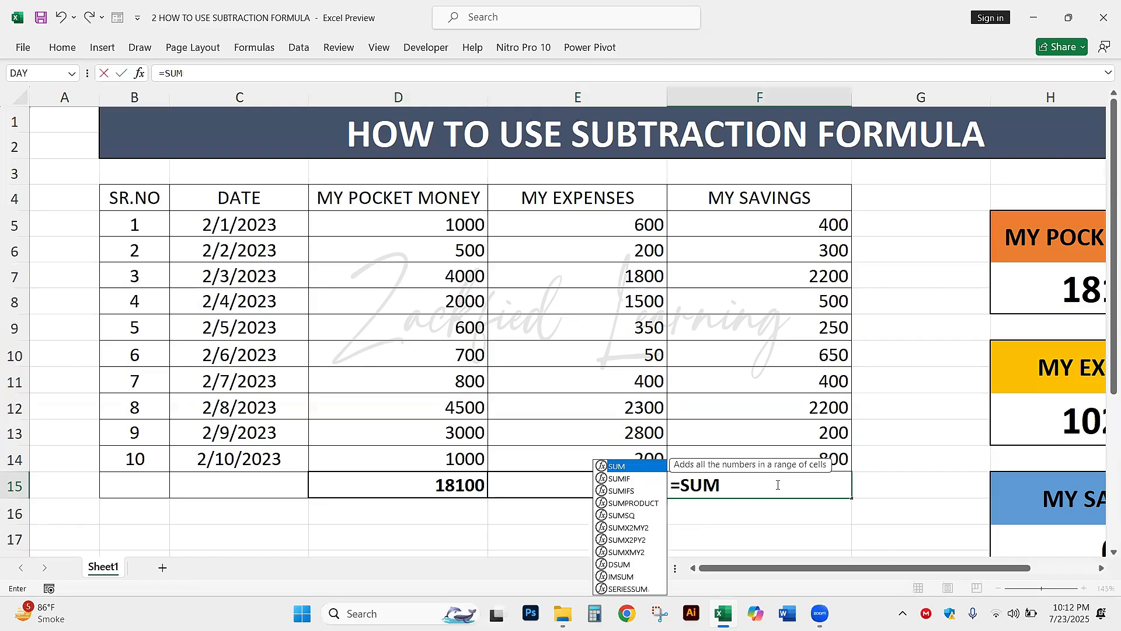
pyautogui.write('(')
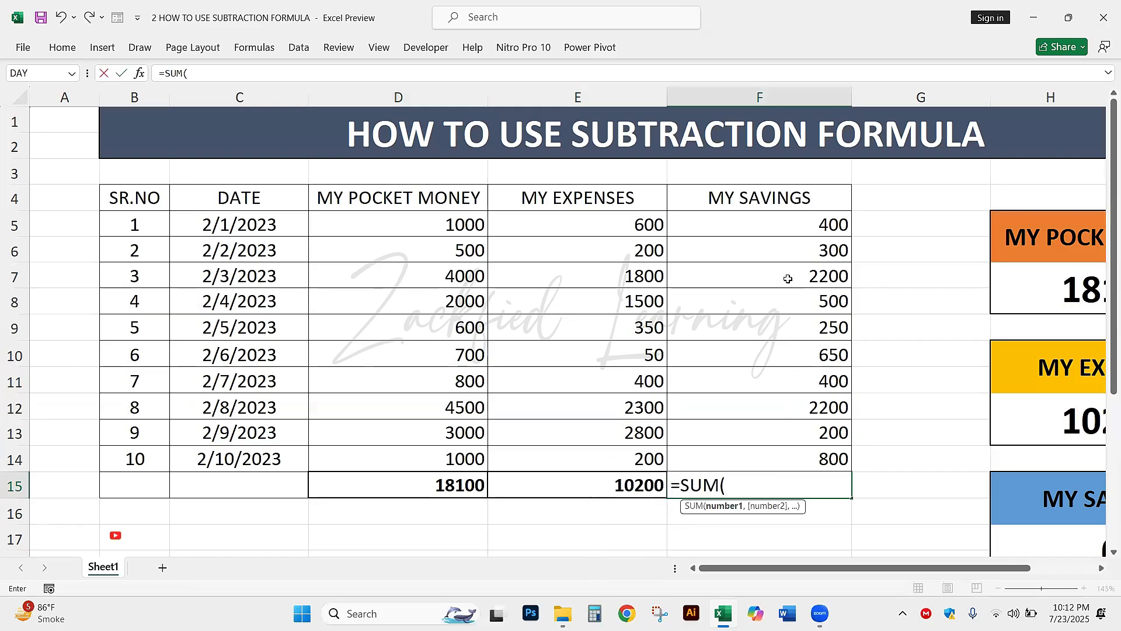
pyautogui.moveTo(786, 225); pyautogui.dragTo(768, 453)
pyautogui.write(')')
pyautogui.press('Return')
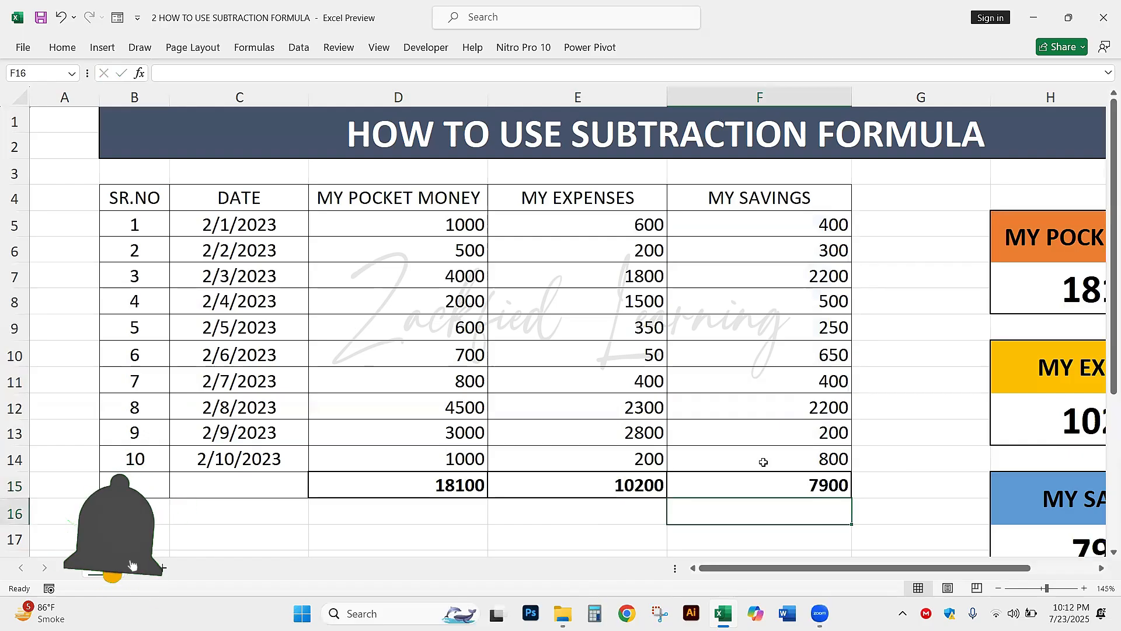
pyautogui.click(756, 480)
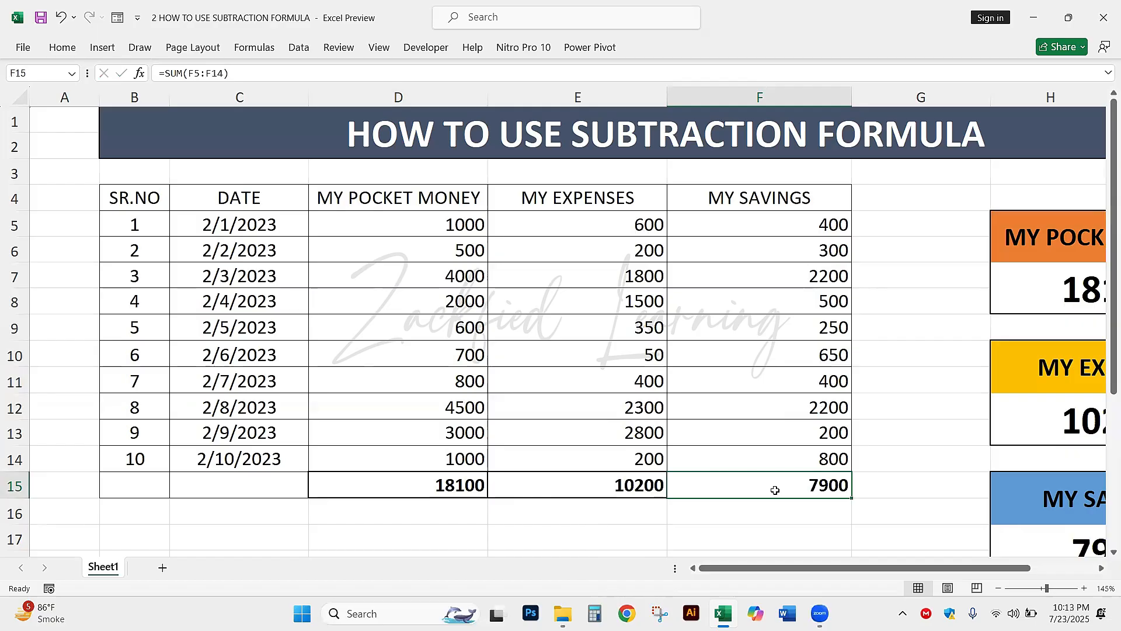
# Step: Undo the savings and expenses totals in F15 and E15, and review the SUM formula in D15
pyautogui.hotkey('ctrl', 'z')
pyautogui.hotkey('ctrl', 'z')
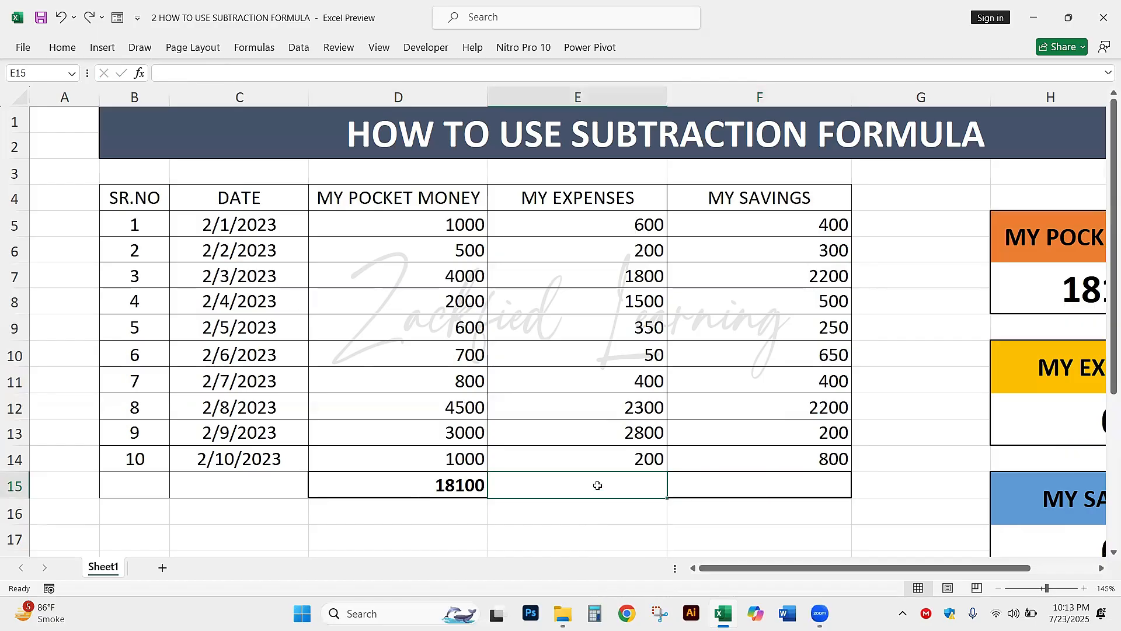
pyautogui.click(477, 487)
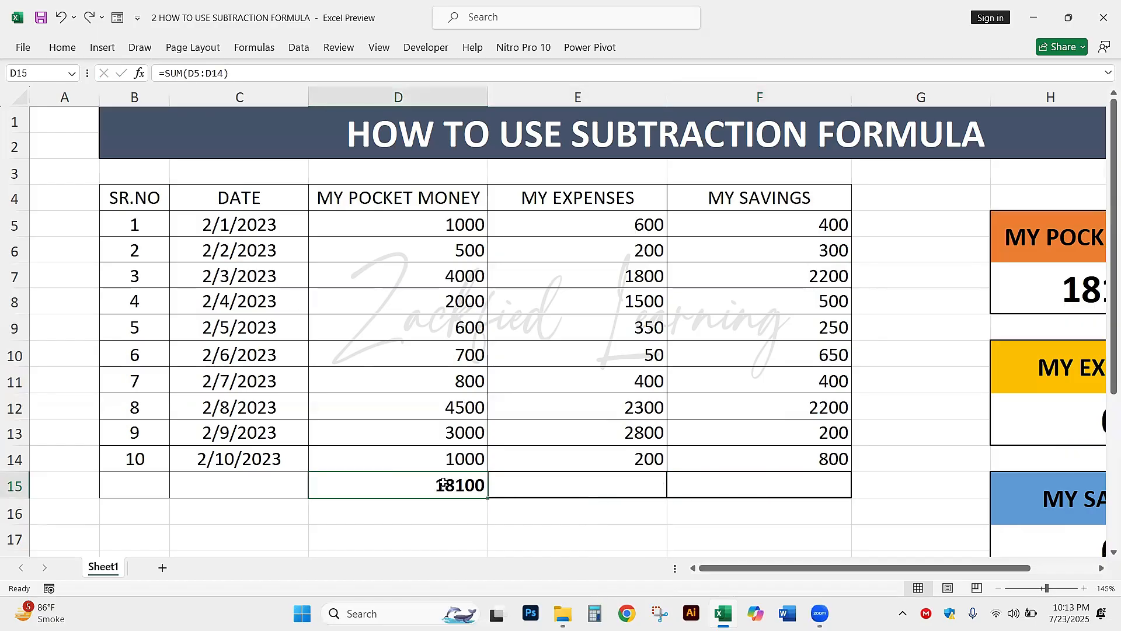
pyautogui.doubleClick(442, 485)
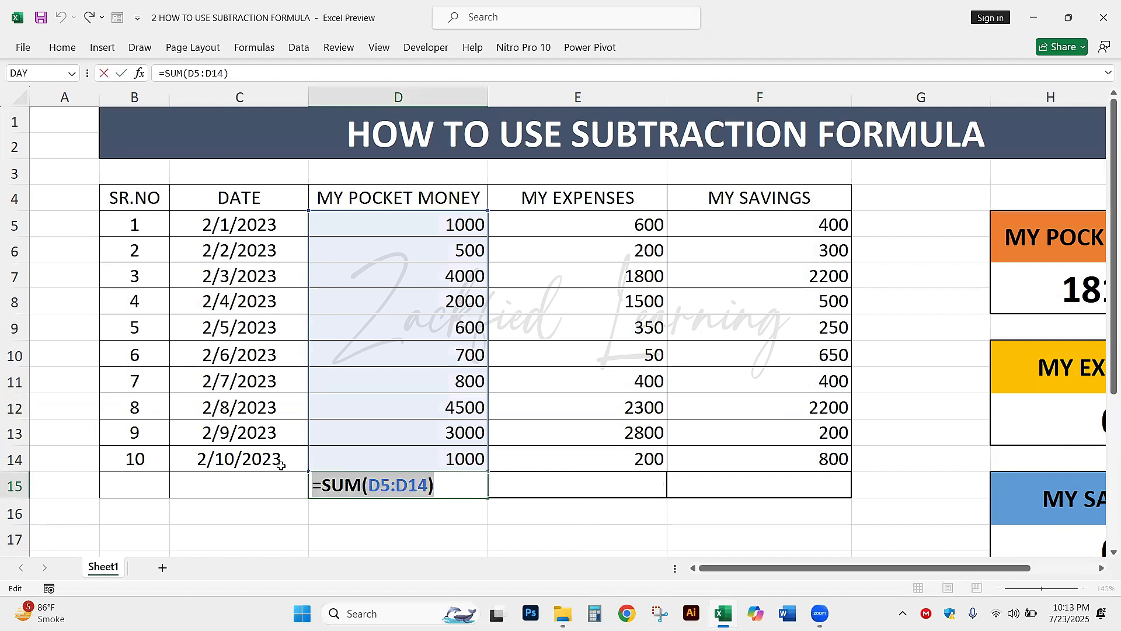
pyautogui.press('Return')
pyautogui.click(604, 484)
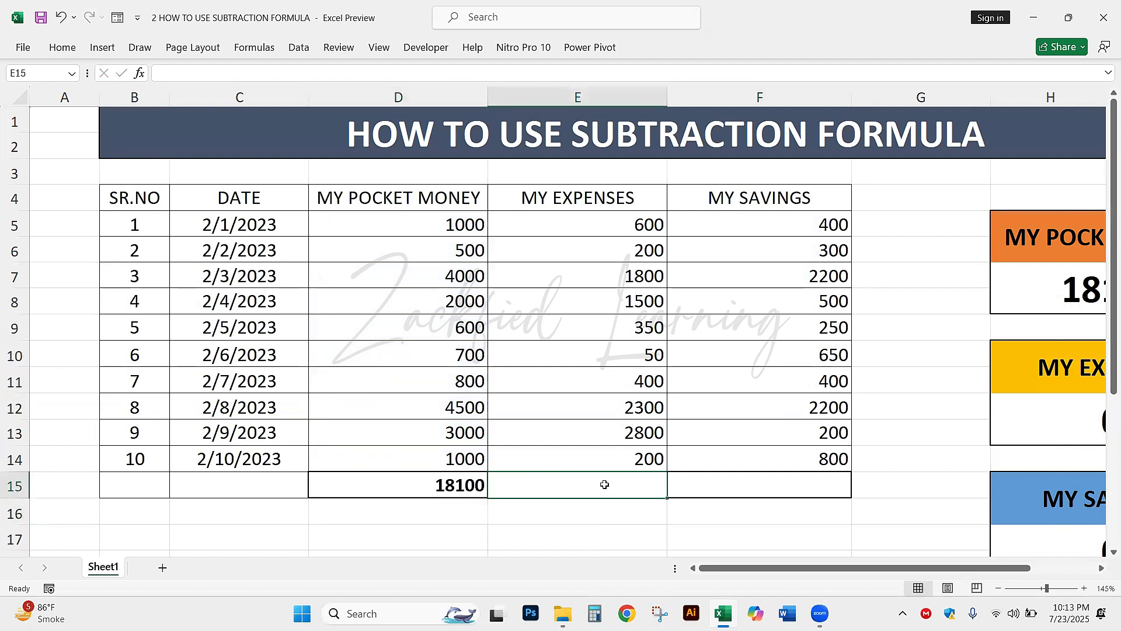
pyautogui.click(705, 480)
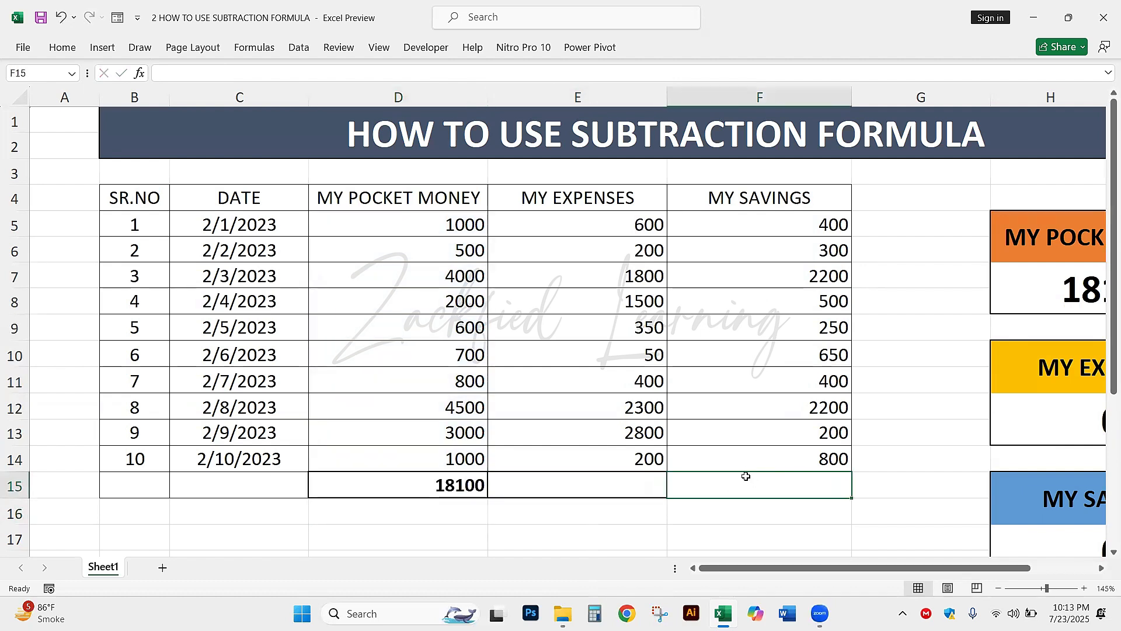
# Step: Copy the SUM formula from D15 into the expenses total cell E15 and undo the paste
pyautogui.click(440, 482)
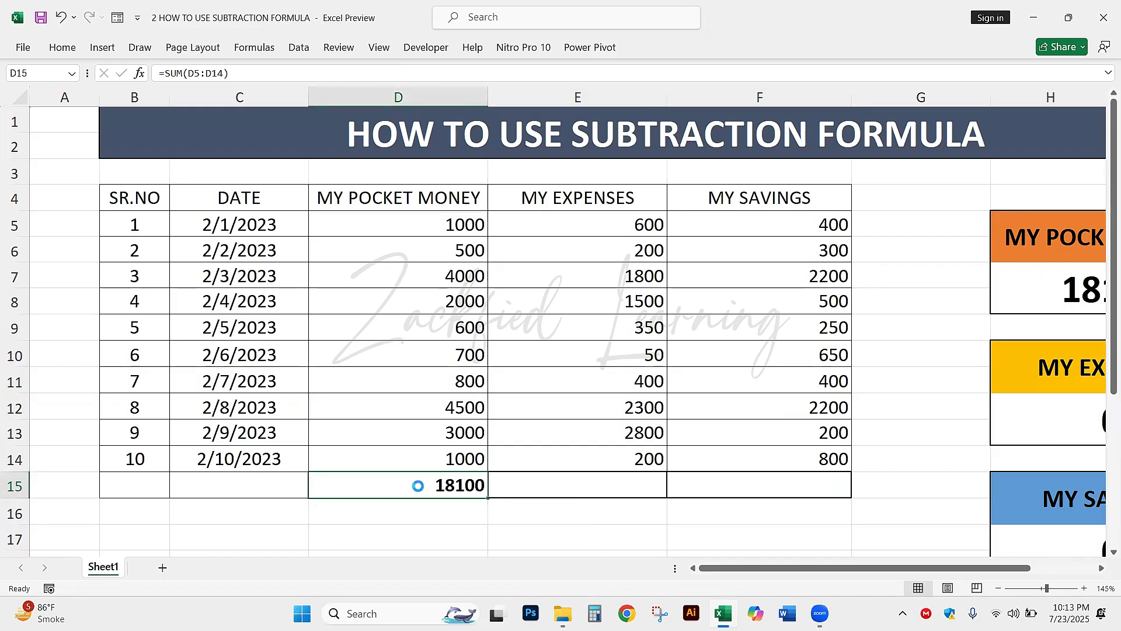
pyautogui.hotkey('ctrl', 'c')
pyautogui.click(503, 476)
pyautogui.hotkey('ctrl', 'v')
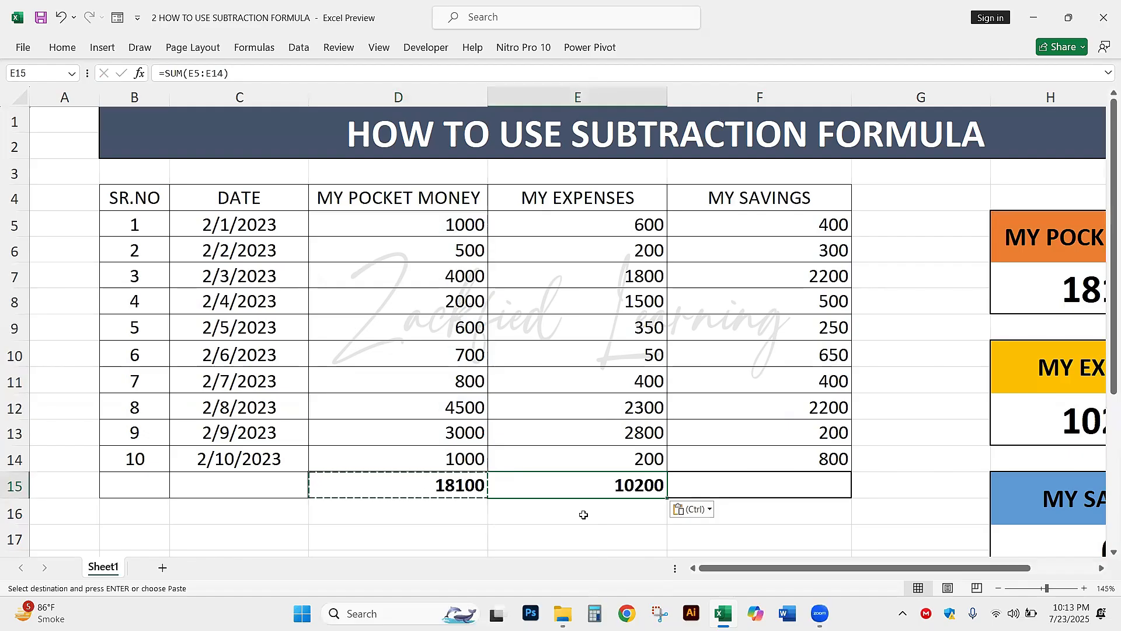
pyautogui.press('ctrl')
pyautogui.press('Escape')
pyautogui.press('Escape')
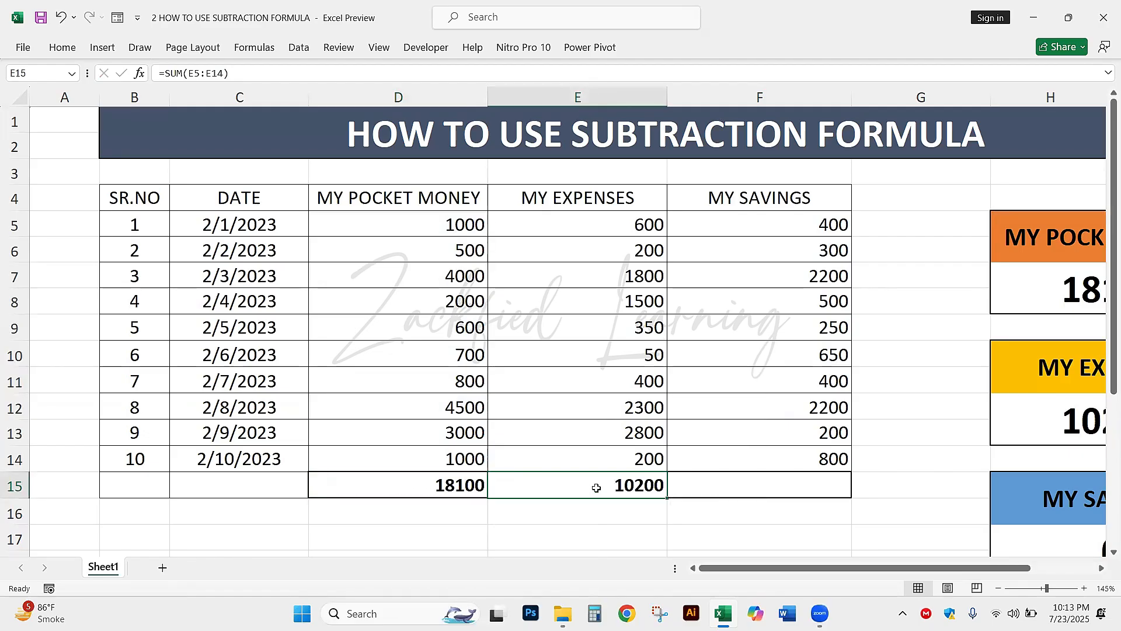
pyautogui.hotkey('ctrl', 'z')
pyautogui.press('Escape')
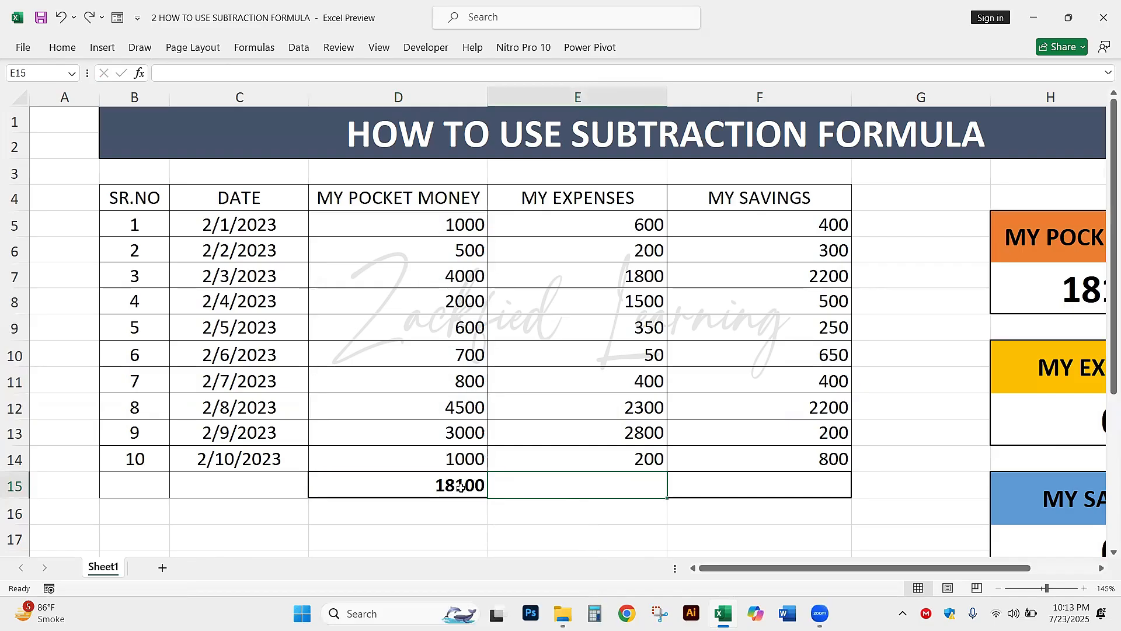
# Step: Fill the SUM formula from D15 across E15 and F15, and undo the fill after checking the copied formulas
pyautogui.click(460, 486)
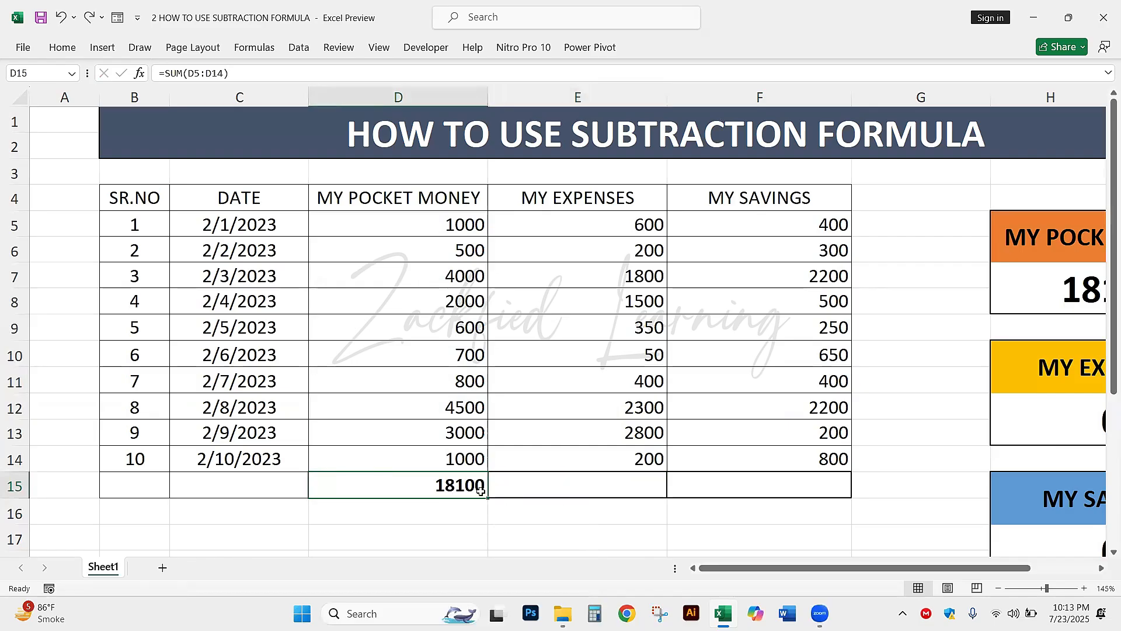
pyautogui.moveTo(488, 497); pyautogui.dragTo(693, 495)
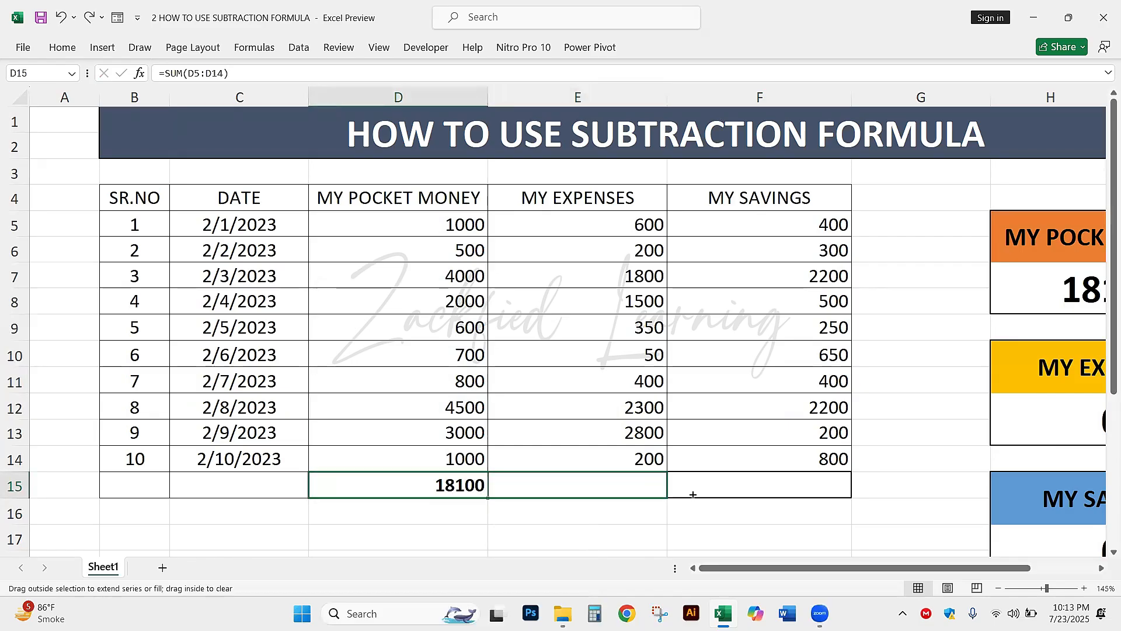
pyautogui.moveTo(760, 487); pyautogui.dragTo(812, 479)
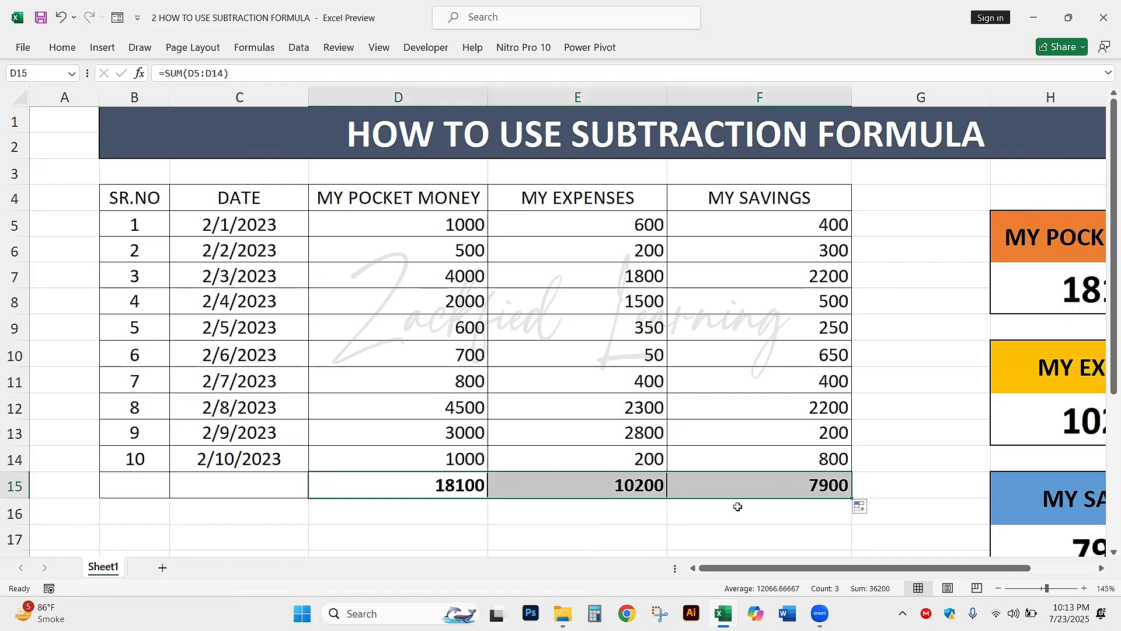
pyautogui.click(737, 516)
pyautogui.click(692, 491)
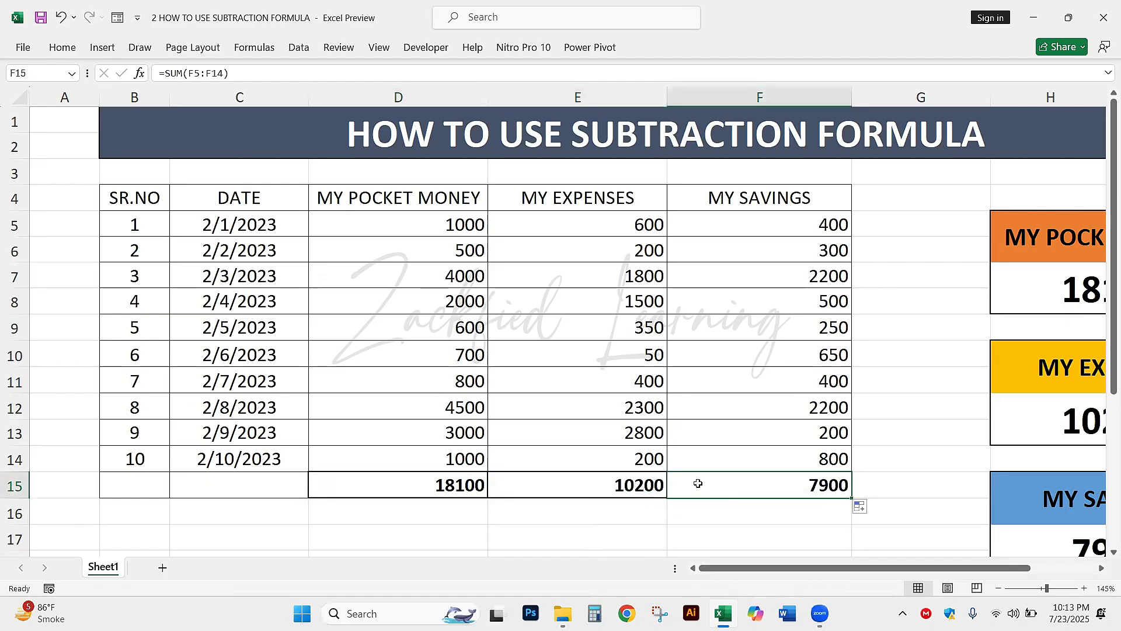
pyautogui.moveTo(698, 484)
pyautogui.mouseDown()
pyautogui.moveTo(745, 488)
pyautogui.moveTo(600, 478)
pyautogui.moveTo(790, 477)
pyautogui.mouseUp()
pyautogui.click(580, 495)
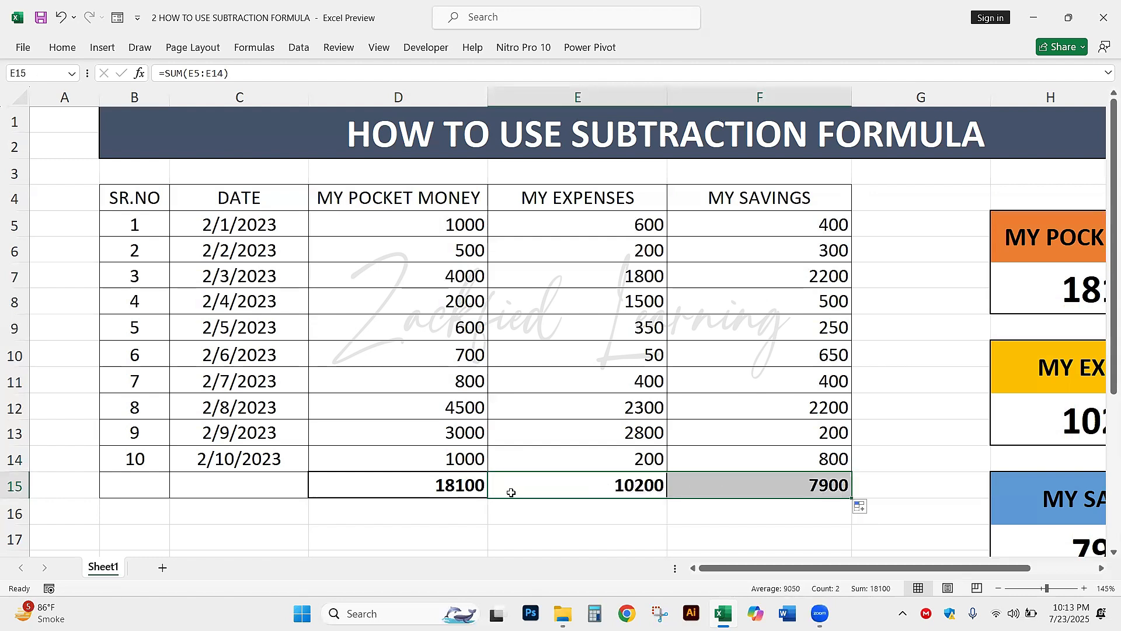
pyautogui.hotkey('ctrl', 'z')
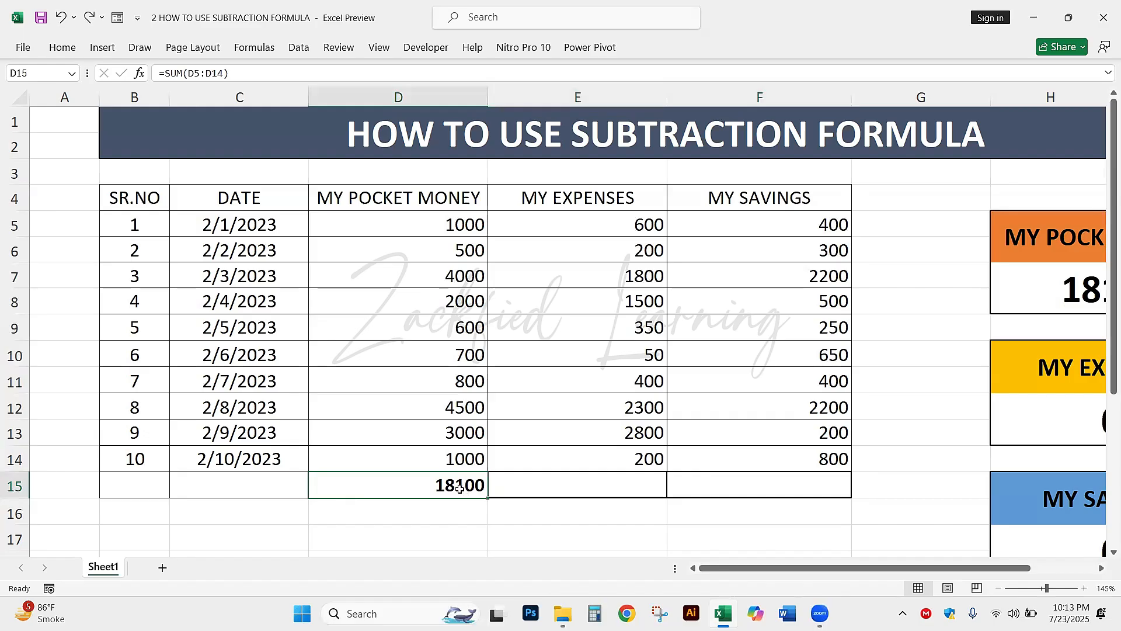
# Step: Copy the SUM formula from D15 into the expenses total cell E15 and the savings total cell F15
pyautogui.hotkey('ctrl', 'c')
pyautogui.click(525, 488)
pyautogui.hotkey('ctrl', 'v')
pyautogui.click(711, 487)
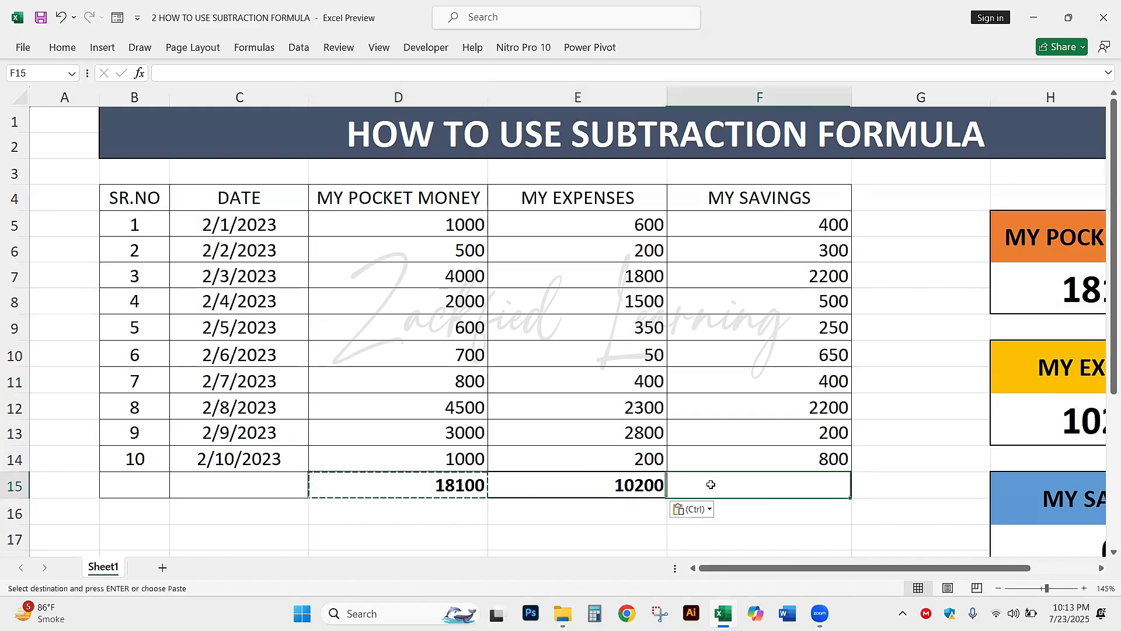
pyautogui.hotkey('ctrl', 'v')
pyautogui.press('Escape')
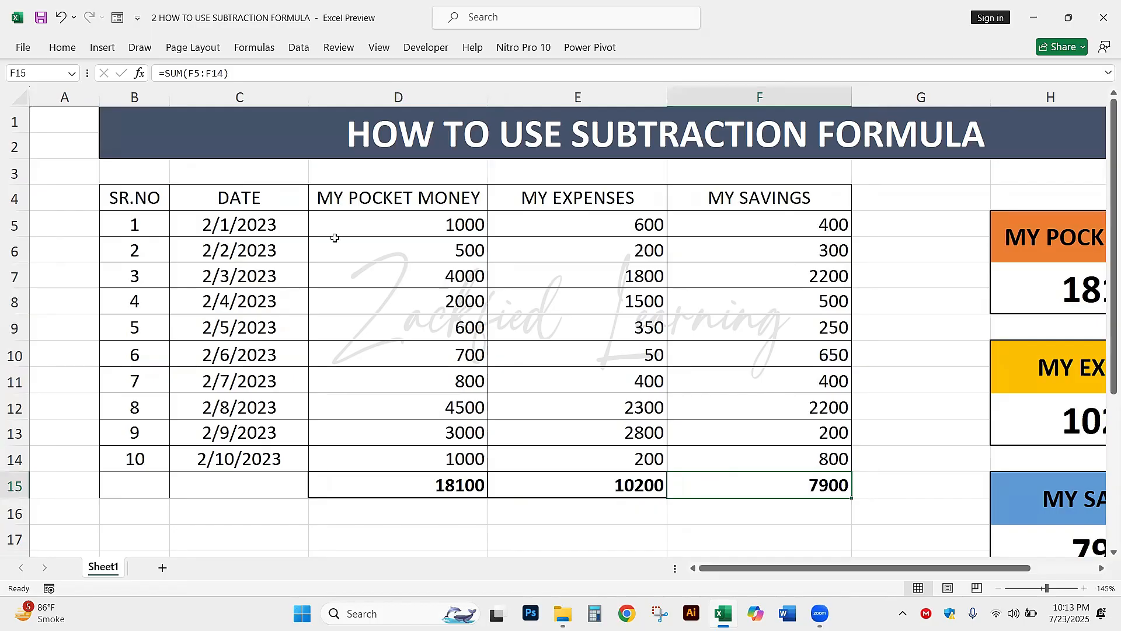
# Step: Review the daily savings in F5:F14 and the row 15 totals, and close the subtraction formula workbook
pyautogui.moveTo(168, 197); pyautogui.dragTo(776, 475)
pyautogui.click(721, 225)
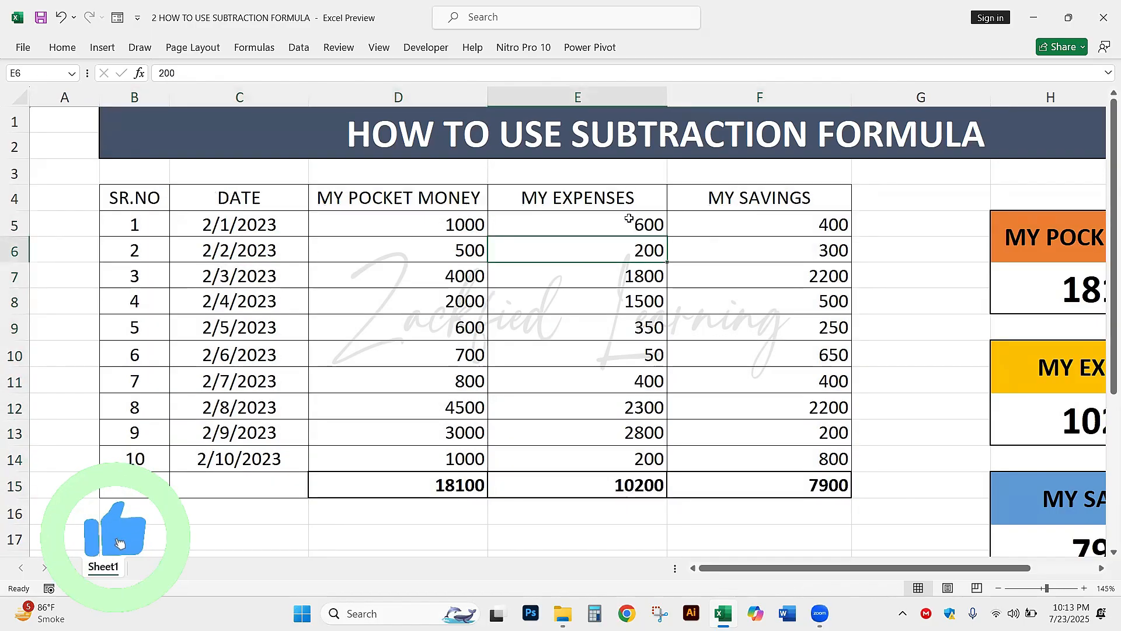
pyautogui.moveTo(754, 226); pyautogui.dragTo(743, 453)
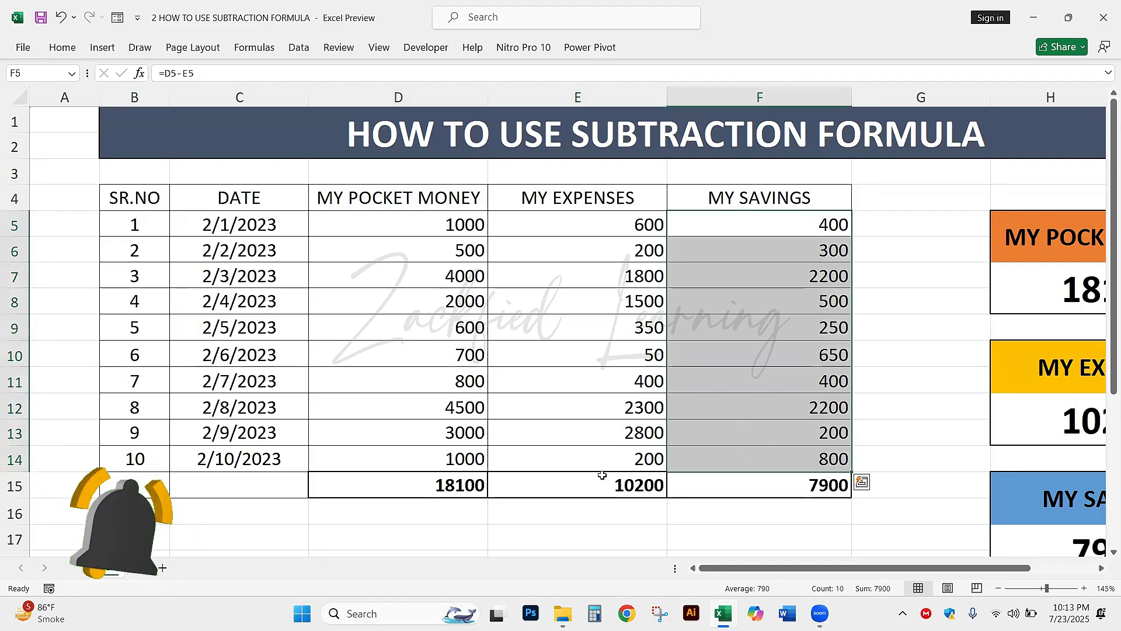
pyautogui.moveTo(450, 482); pyautogui.dragTo(709, 490)
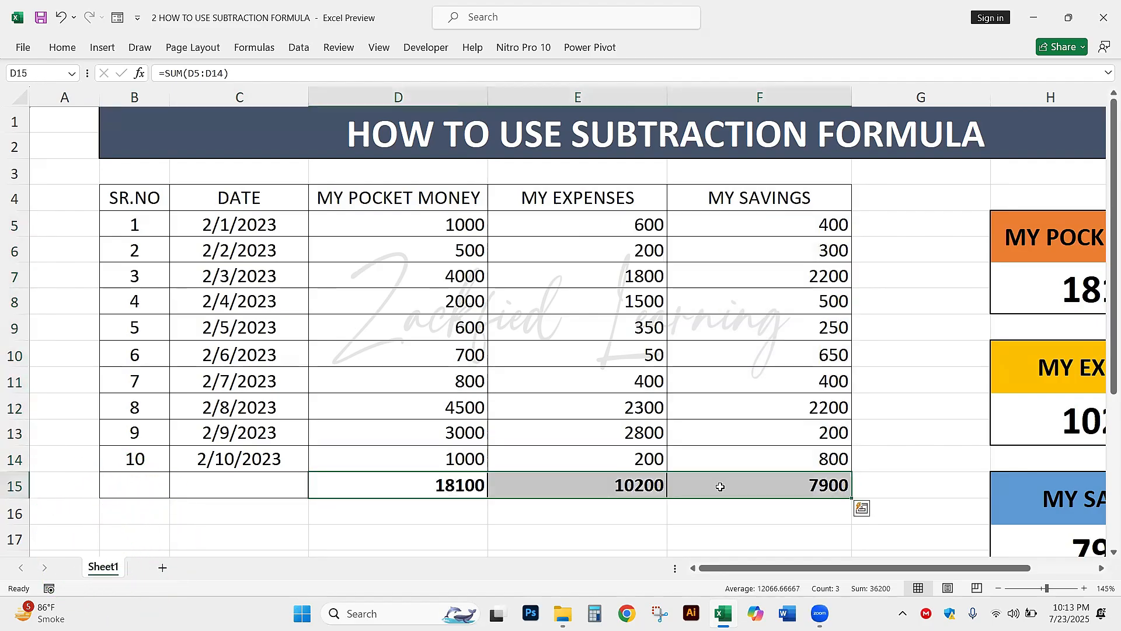
pyautogui.click(702, 461)
pyautogui.hotkey('ctrl', 'w')
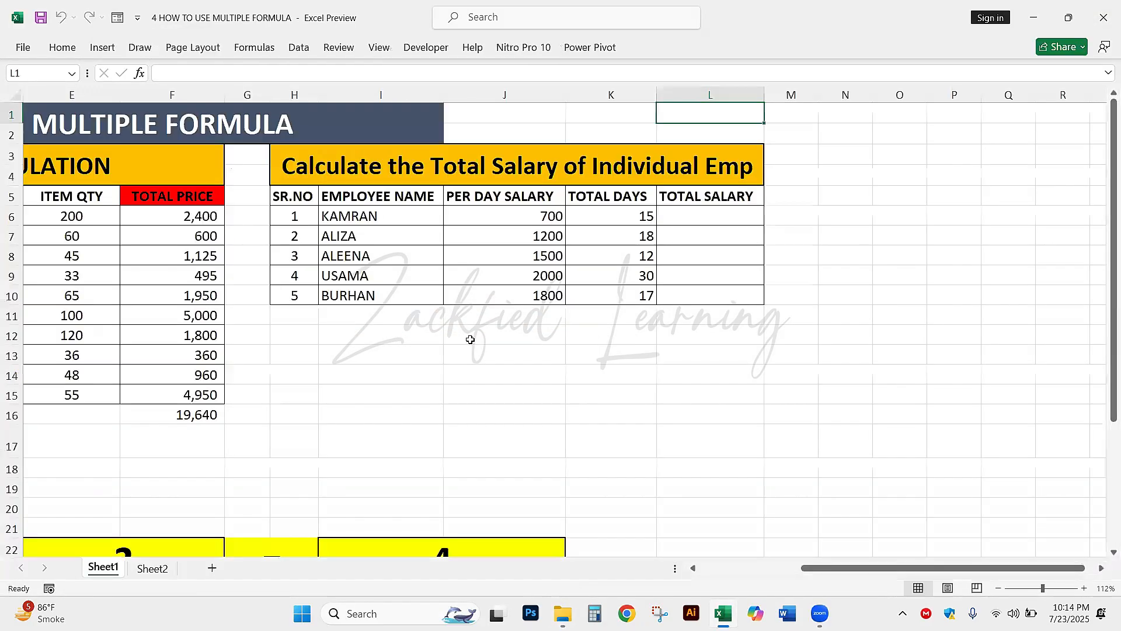
# Step: Examine the inventory calculation and employee salary tables, including the total in F16, in the multiple formula workbook
pyautogui.moveTo(251, 255); pyautogui.dragTo(434, 294)
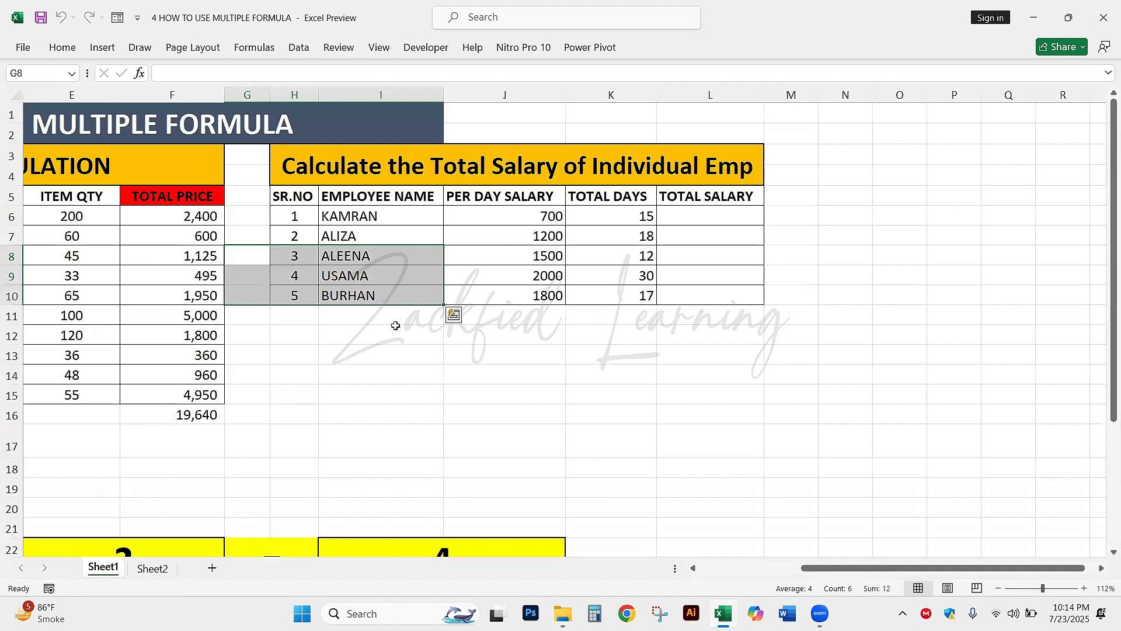
pyautogui.click(392, 331)
pyautogui.hscroll(-4, 391, 331)
pyautogui.hscroll(-3, 392, 330)
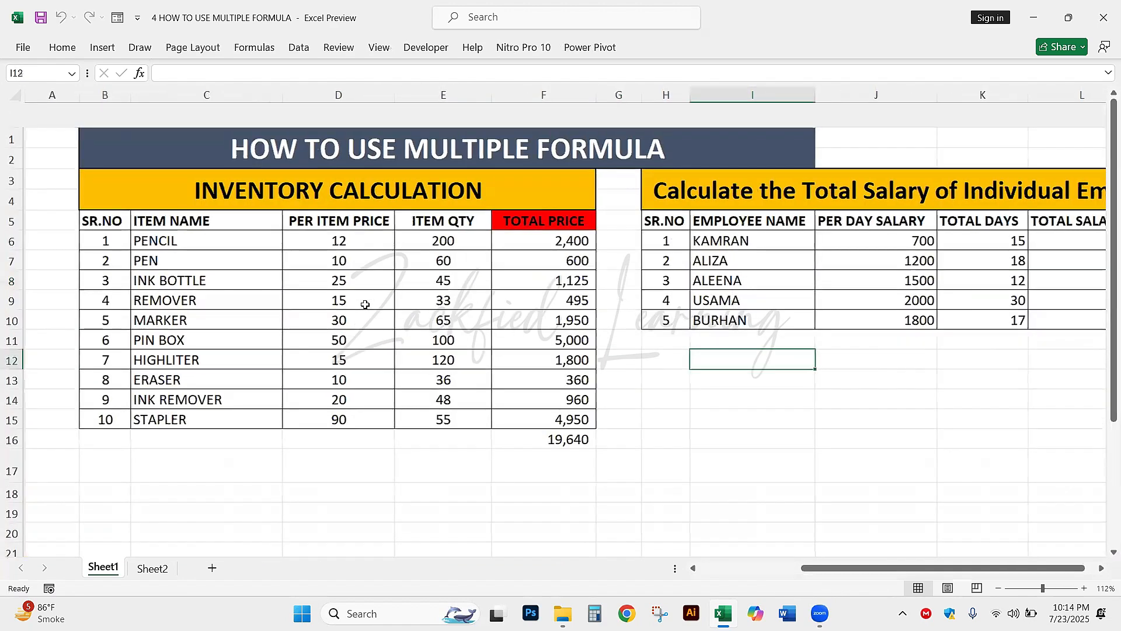
pyautogui.click(508, 419)
pyautogui.scroll(1, 509, 419)
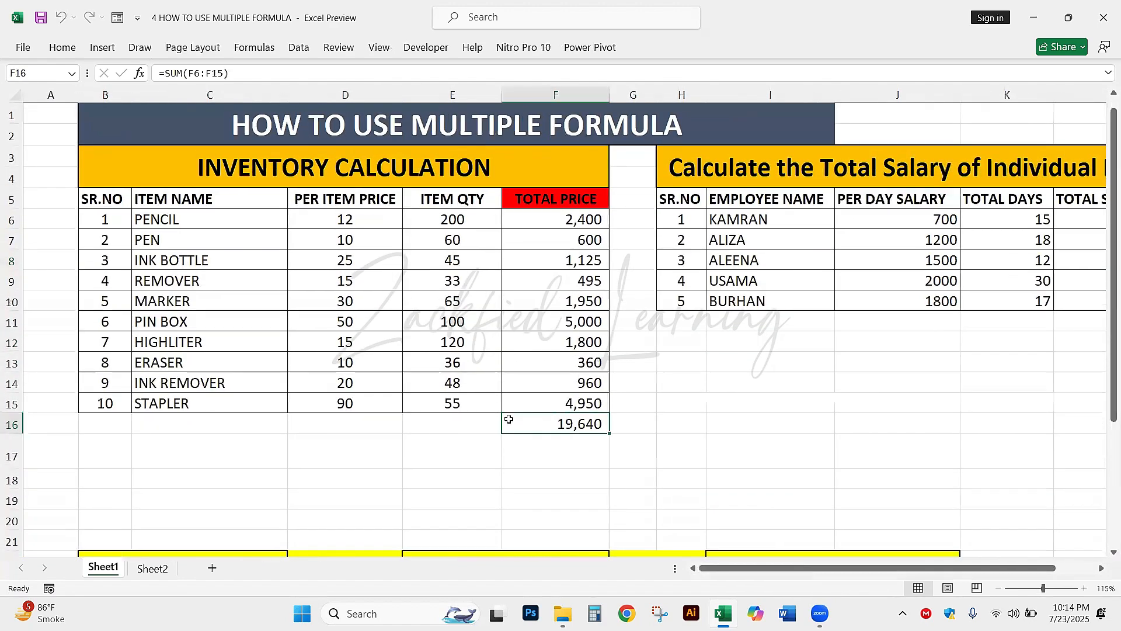
pyautogui.keyDown('ctrl'); pyautogui.click(509, 420); pyautogui.keyUp('ctrl')
pyautogui.scroll(1, 510, 417)
pyautogui.click(685, 407)
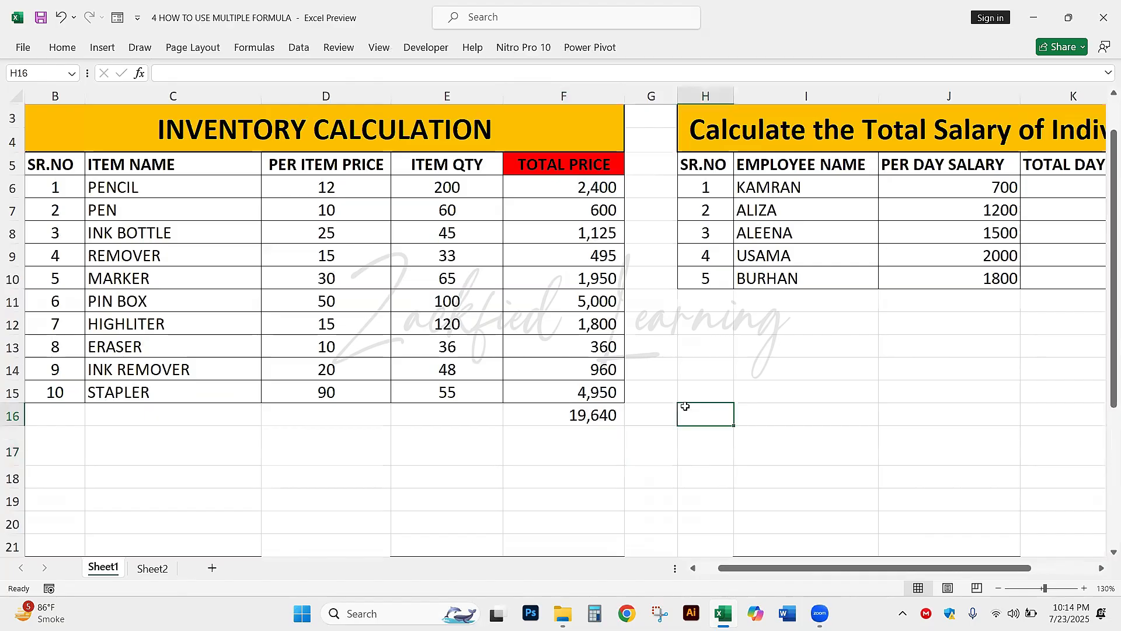
pyautogui.click(652, 278)
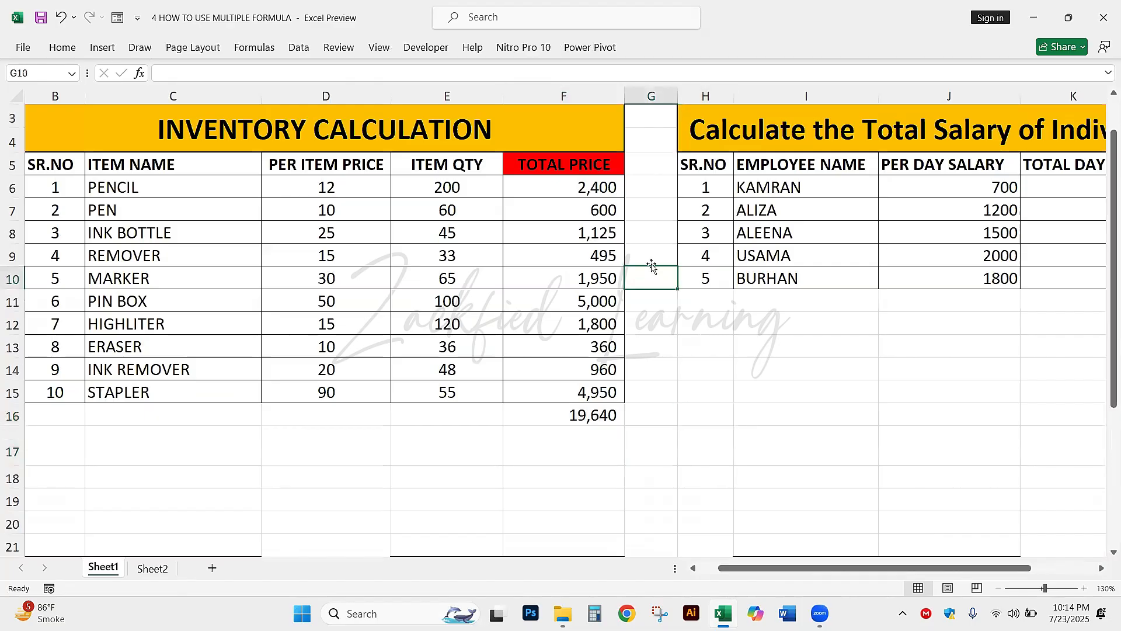
# Step: Clear the TOTAL PRICE formulas and the grand total from F6:F16 of the inventory table
pyautogui.moveTo(605, 190); pyautogui.dragTo(600, 405)
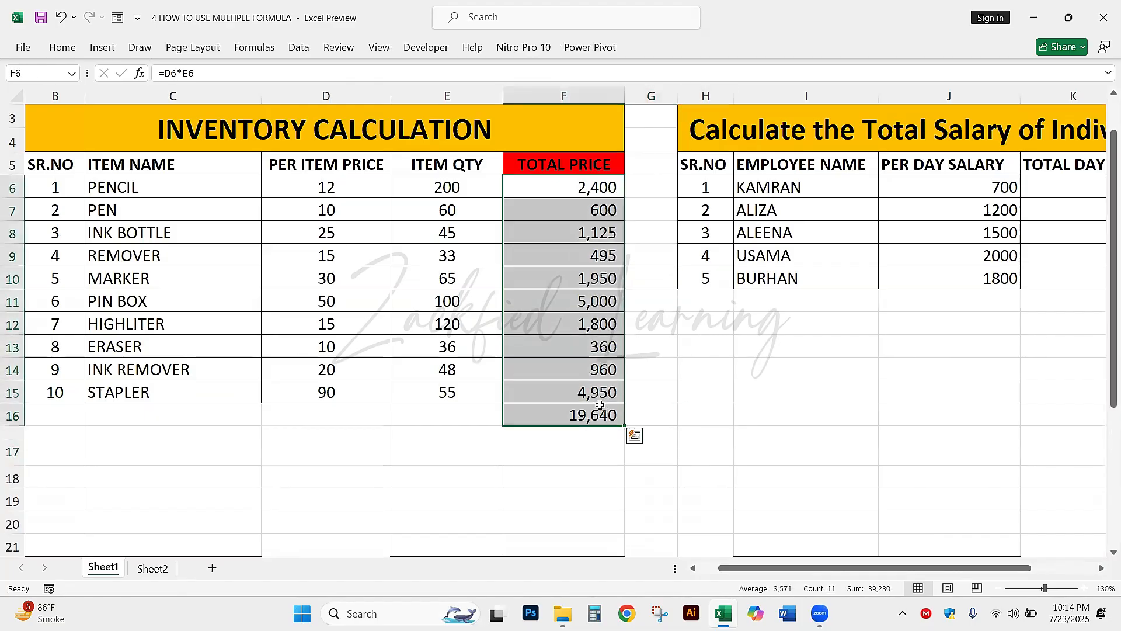
pyautogui.press('Delete')
pyautogui.click(576, 392)
pyautogui.scroll(1, 501, 368)
pyautogui.hscroll(-1, 501, 368)
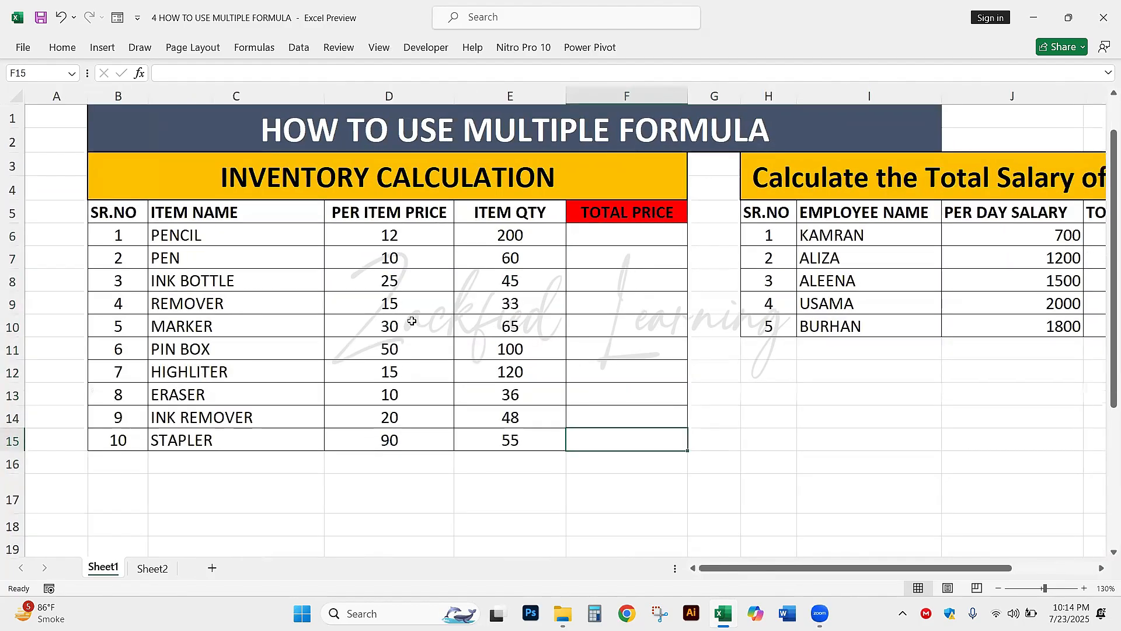
pyautogui.click(411, 369)
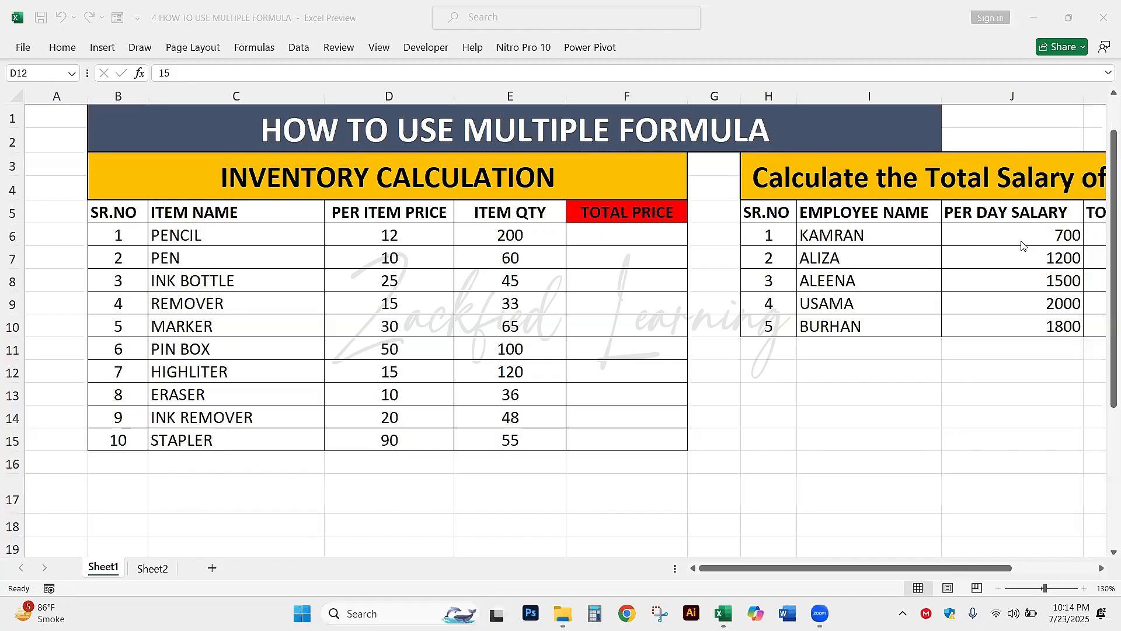
# Step: Draw red arrows to the PER ITEM PRICE, ITEM QTY and TOTAL PRICE columns, and undo them
pyautogui.moveTo(300, 213)
pyautogui.mouseDown()
pyautogui.moveTo(246, 212)
pyautogui.moveTo(323, 213)
pyautogui.mouseUp()
pyautogui.moveTo(580, 297); pyautogui.dragTo(545, 220)
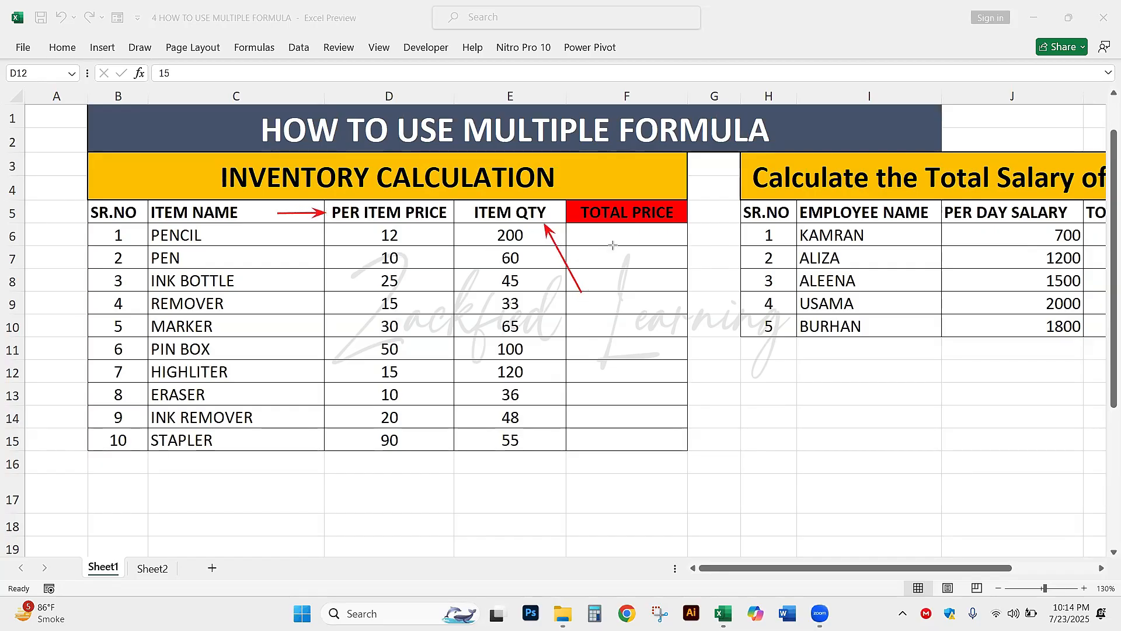
pyautogui.moveTo(588, 285); pyautogui.dragTo(617, 231)
pyautogui.hotkey('ctrl', 'z')
pyautogui.hotkey('ctrl', 'z')
pyautogui.hotkey('ctrl', 'z')
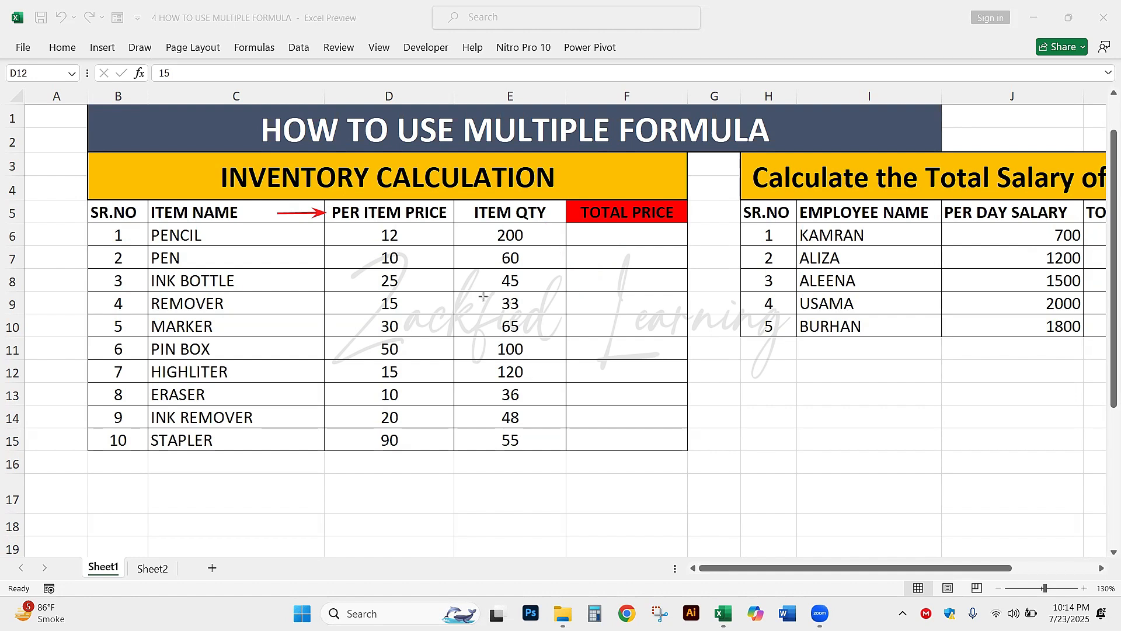
# Step: Draw vertical arrows along the item name, price and quantity columns and one into the first TOTAL PRICE cell, and undo all four
pyautogui.moveTo(274, 228); pyautogui.dragTo(297, 442)
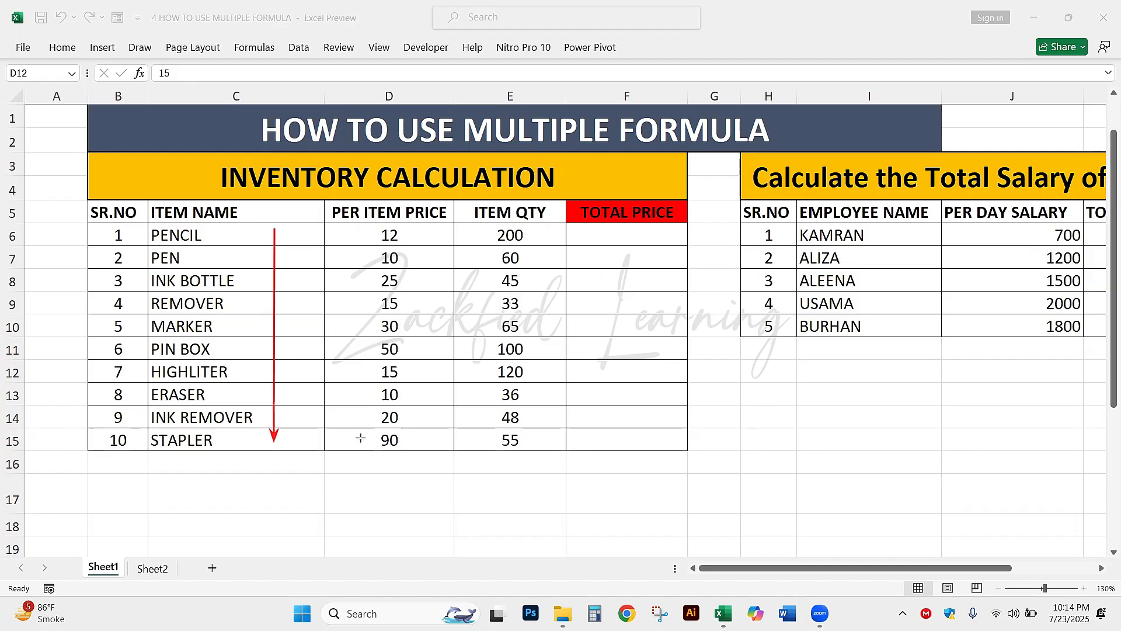
pyautogui.moveTo(360, 438); pyautogui.dragTo(372, 229)
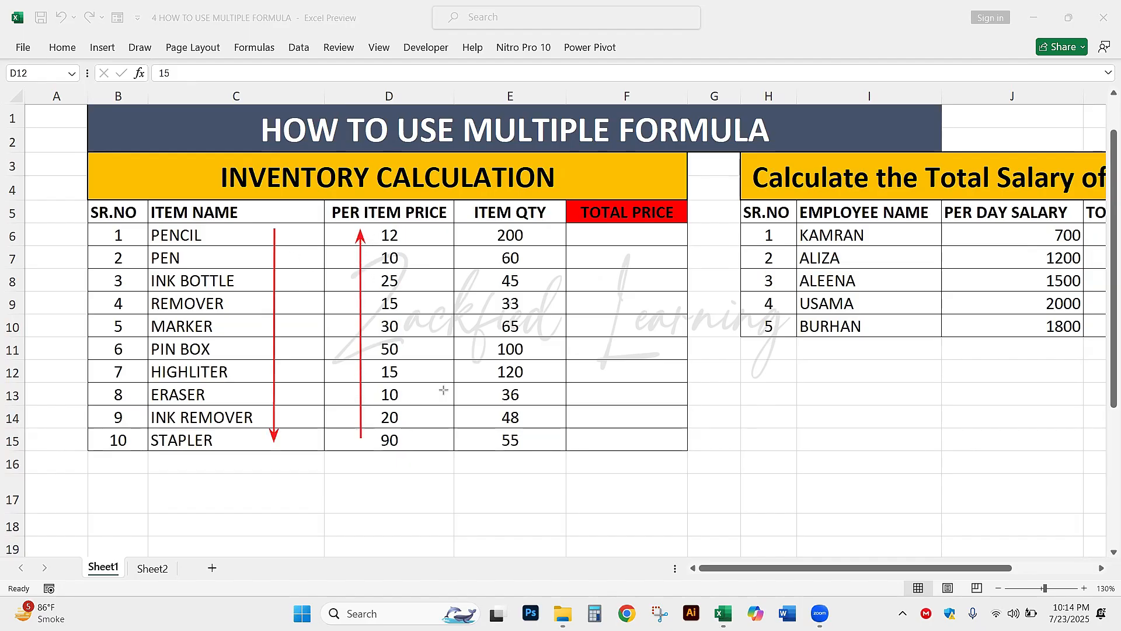
pyautogui.moveTo(483, 234); pyautogui.dragTo(483, 442)
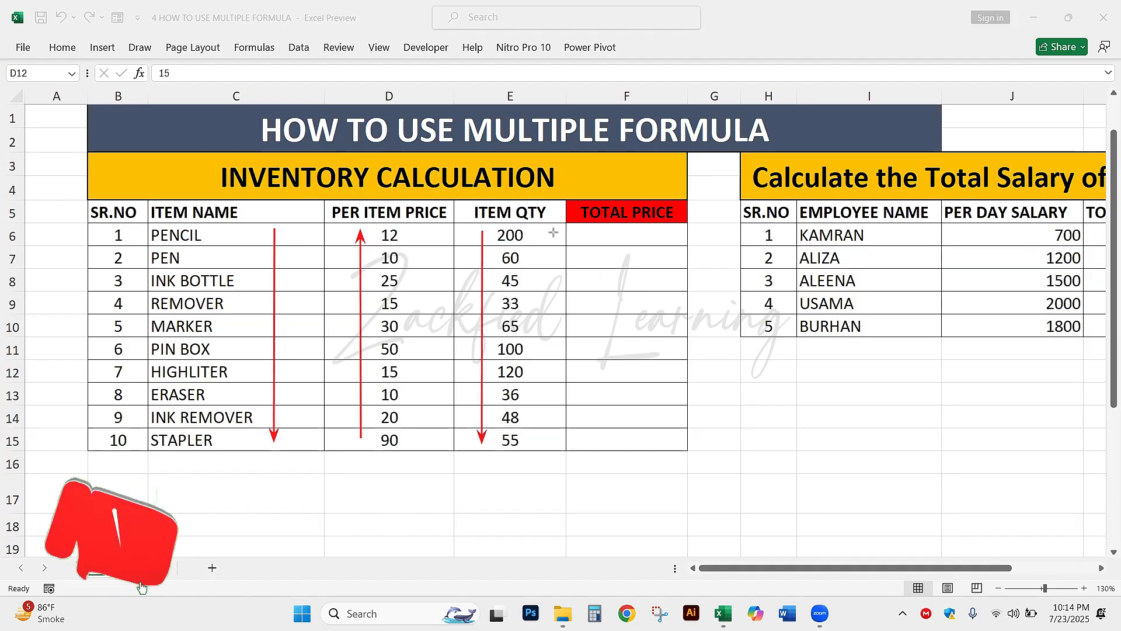
pyautogui.moveTo(541, 235); pyautogui.dragTo(633, 236)
pyautogui.hotkey('ctrl', 'z')
pyautogui.hotkey('ctrl', 'z')
pyautogui.hotkey('ctrl', 'z')
pyautogui.hotkey('ctrl', 'z')
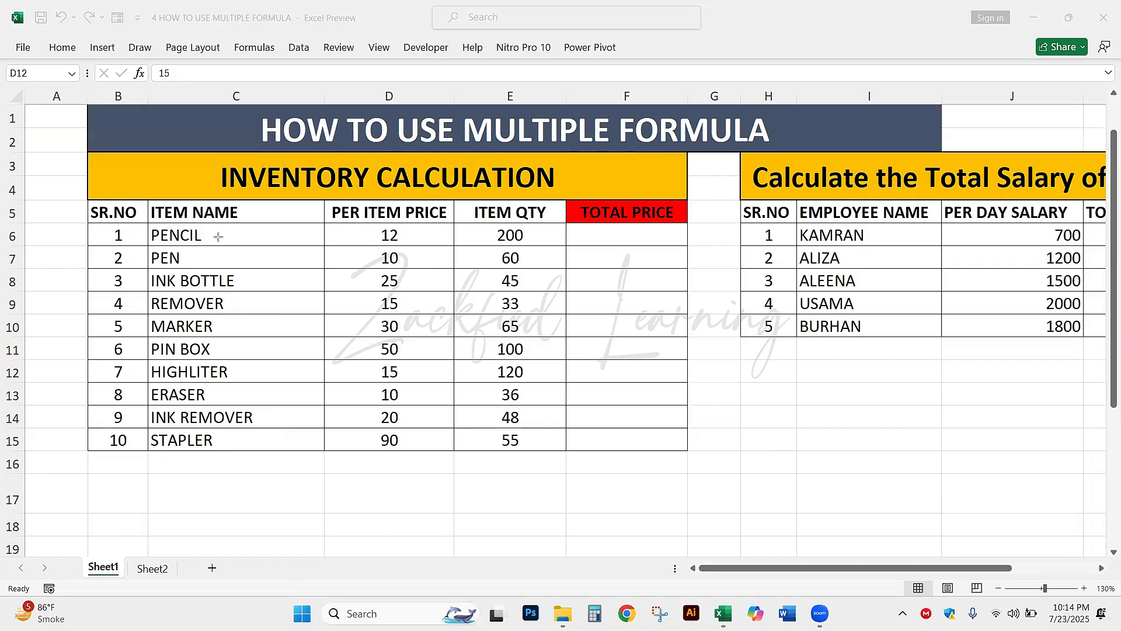
# Step: Mark the PENCIL row's name, price, quantity and empty total price cell with temporary freehand ink
pyautogui.moveTo(288, 233); pyautogui.dragTo(209, 233)
pyautogui.hotkey('ctrl', 'z')
pyautogui.moveTo(188, 220)
pyautogui.mouseDown()
pyautogui.moveTo(201, 255)
pyautogui.moveTo(217, 232)
pyautogui.mouseUp()
pyautogui.moveTo(365, 228)
pyautogui.mouseDown()
pyautogui.moveTo(412, 231)
pyautogui.moveTo(366, 227)
pyautogui.mouseUp()
pyautogui.moveTo(515, 220)
pyautogui.mouseDown()
pyautogui.moveTo(489, 228)
pyautogui.moveTo(497, 248)
pyautogui.moveTo(545, 233)
pyautogui.moveTo(510, 214)
pyautogui.mouseUp()
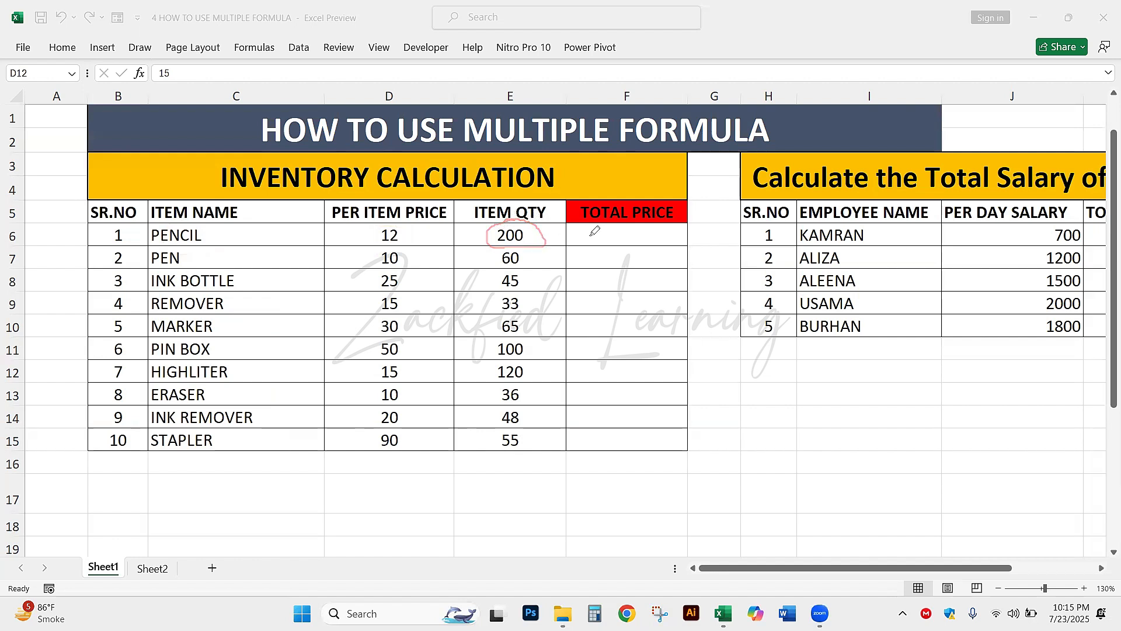
pyautogui.moveTo(607, 234); pyautogui.dragTo(615, 236)
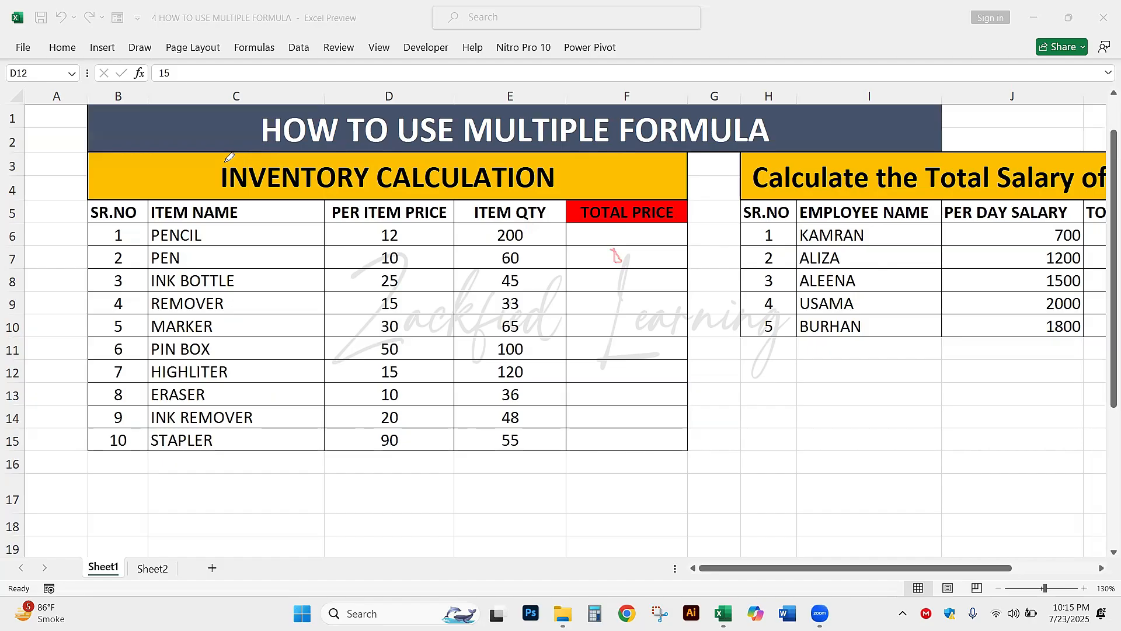
# Step: Mark the INVENTORY CALCULATION title with a temporary freehand circle and arrow
pyautogui.moveTo(225, 160)
pyautogui.mouseDown()
pyautogui.moveTo(333, 149)
pyautogui.moveTo(585, 169)
pyautogui.moveTo(526, 196)
pyautogui.moveTo(260, 214)
pyautogui.moveTo(221, 157)
pyautogui.moveTo(202, 186)
pyautogui.moveTo(355, 205)
pyautogui.moveTo(275, 144)
pyautogui.moveTo(222, 160)
pyautogui.moveTo(350, 216)
pyautogui.moveTo(326, 137)
pyautogui.moveTo(228, 175)
pyautogui.moveTo(357, 175)
pyautogui.moveTo(303, 176)
pyautogui.moveTo(394, 197)
pyautogui.mouseUp()
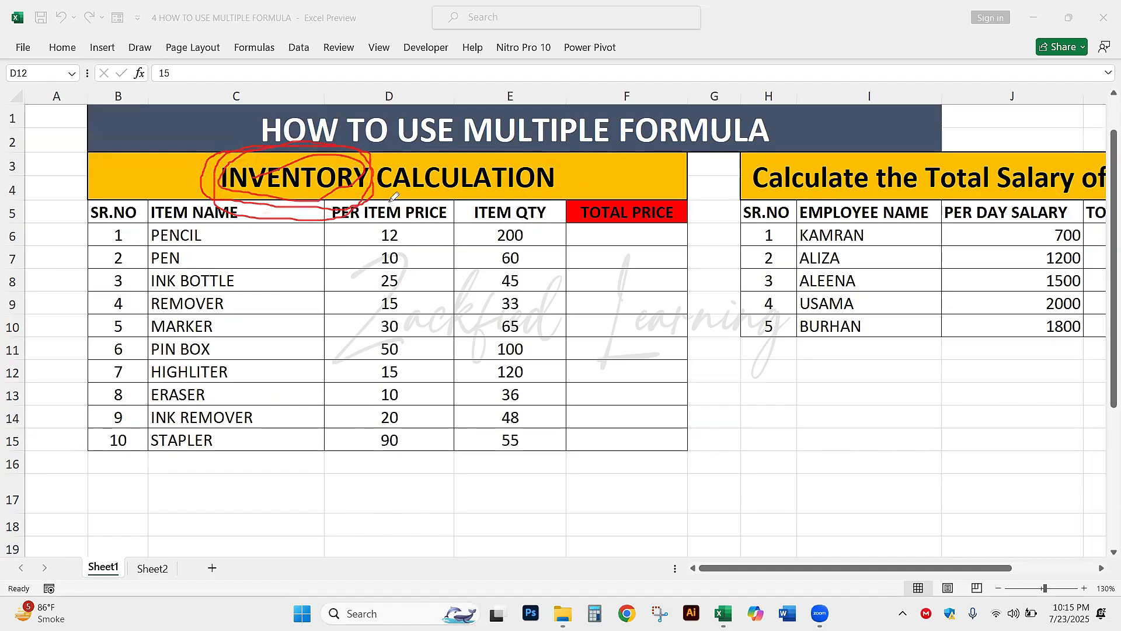
pyautogui.moveTo(137, 173)
pyautogui.mouseDown()
pyautogui.moveTo(198, 179)
pyautogui.moveTo(164, 178)
pyautogui.moveTo(199, 158)
pyautogui.moveTo(195, 187)
pyautogui.moveTo(199, 168)
pyautogui.mouseUp()
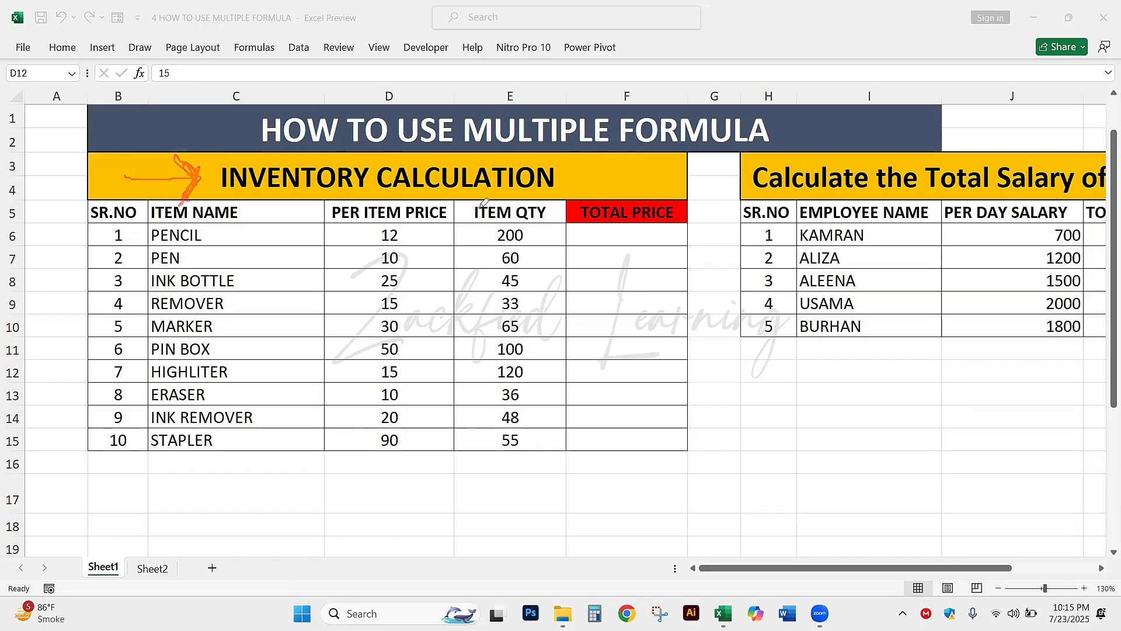
pyautogui.moveTo(480, 207); pyautogui.dragTo(477, 211)
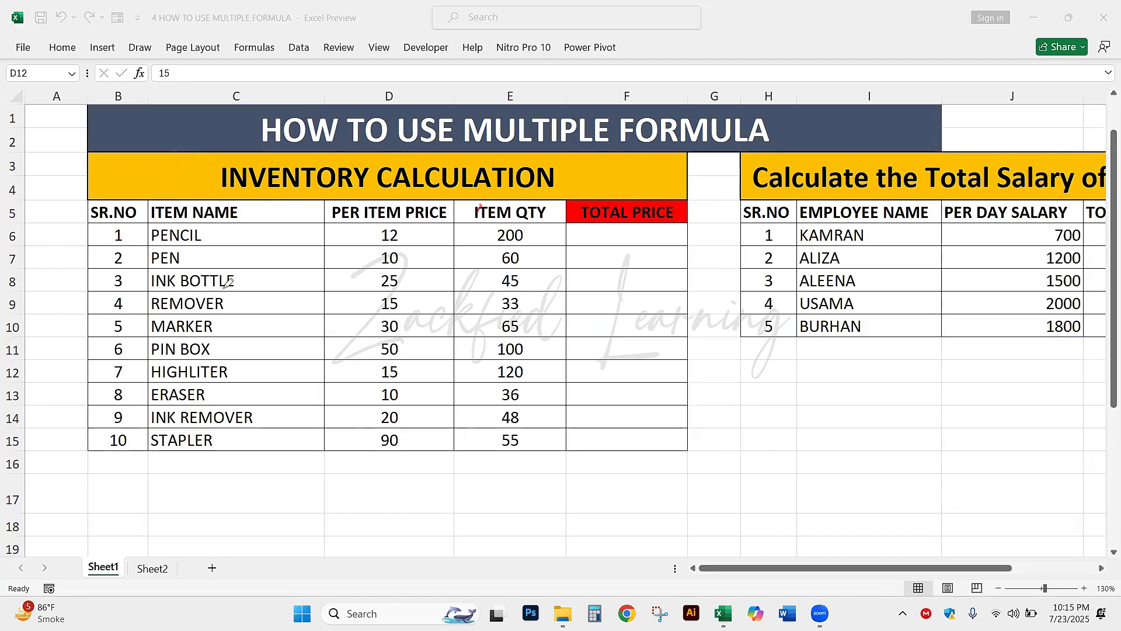
# Step: Tick the item names from PENCIL to STAPLER and their per item prices with temporary ink
pyautogui.moveTo(220, 227)
pyautogui.mouseDown()
pyautogui.moveTo(255, 218)
pyautogui.moveTo(231, 262)
pyautogui.moveTo(253, 240)
pyautogui.mouseUp()
pyautogui.moveTo(244, 282)
pyautogui.mouseDown()
pyautogui.moveTo(270, 273)
pyautogui.moveTo(272, 298)
pyautogui.mouseUp()
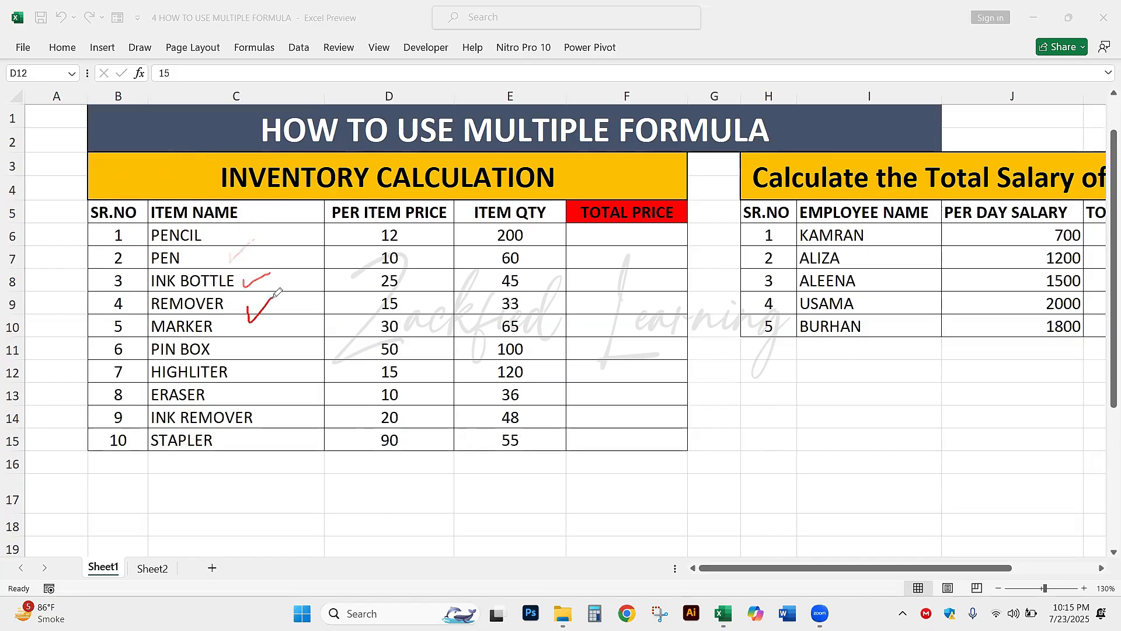
pyautogui.moveTo(246, 334); pyautogui.dragTo(263, 324)
pyautogui.moveTo(241, 366)
pyautogui.mouseDown()
pyautogui.moveTo(258, 356)
pyautogui.moveTo(232, 395)
pyautogui.moveTo(252, 391)
pyautogui.moveTo(275, 407)
pyautogui.moveTo(251, 441)
pyautogui.moveTo(278, 407)
pyautogui.mouseUp()
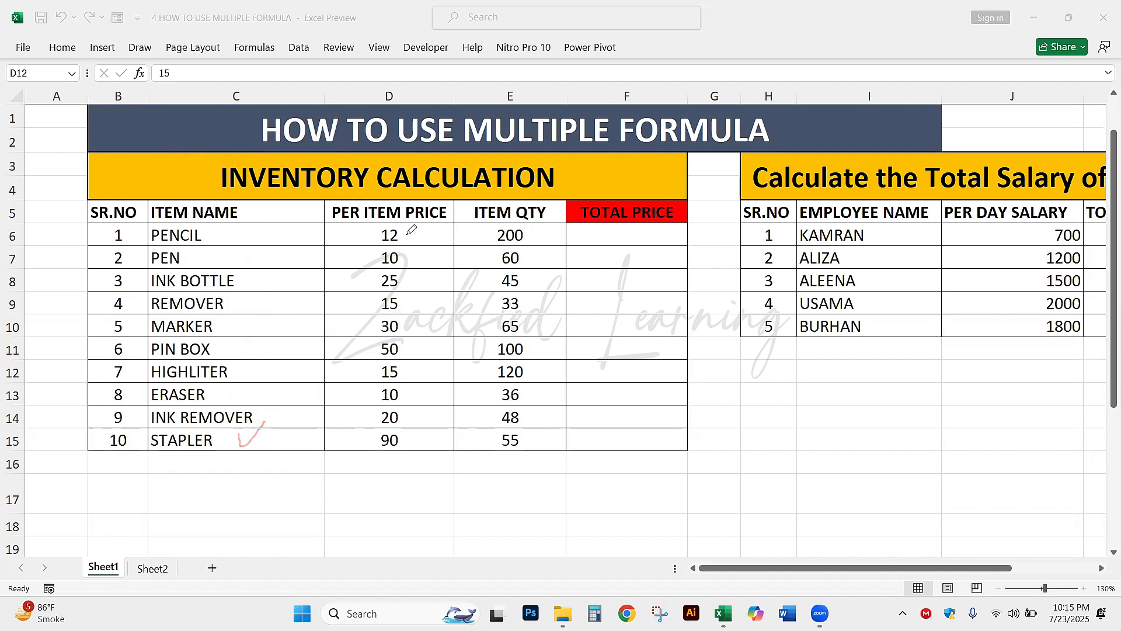
pyautogui.moveTo(411, 255)
pyautogui.mouseDown()
pyautogui.moveTo(423, 245)
pyautogui.moveTo(431, 267)
pyautogui.mouseUp()
pyautogui.moveTo(413, 308)
pyautogui.mouseDown()
pyautogui.moveTo(426, 297)
pyautogui.moveTo(423, 383)
pyautogui.mouseUp()
pyautogui.moveTo(411, 438); pyautogui.dragTo(420, 428)
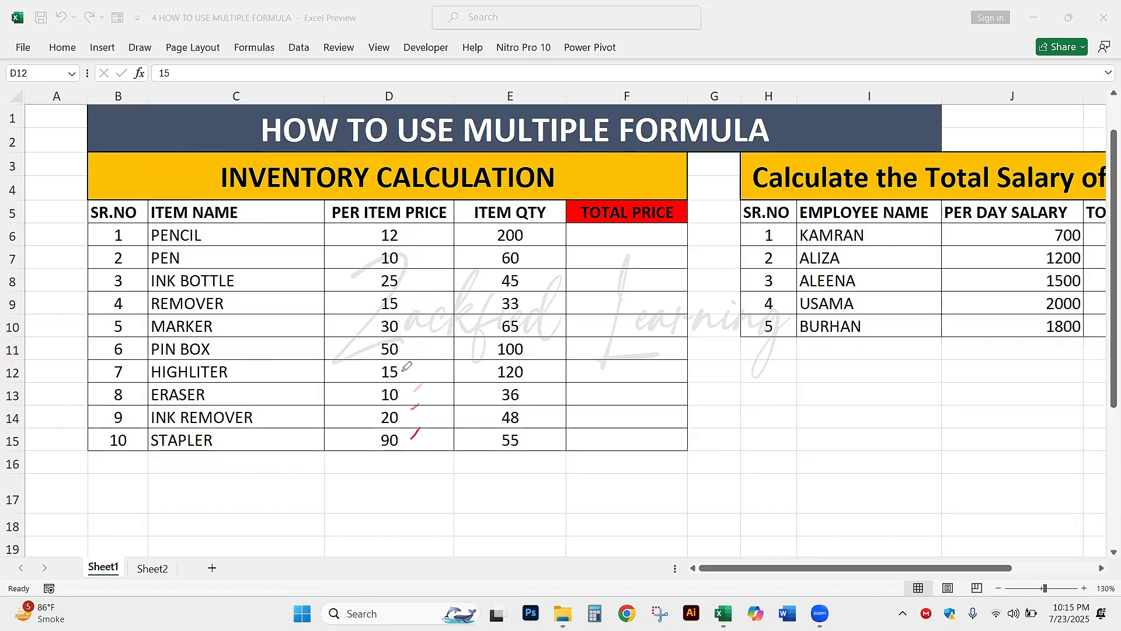
# Step: Bracket the full item name, per item price and quantity columns with temporary ink
pyautogui.moveTo(238, 235)
pyautogui.mouseDown()
pyautogui.moveTo(272, 244)
pyautogui.moveTo(286, 432)
pyautogui.moveTo(243, 431)
pyautogui.mouseUp()
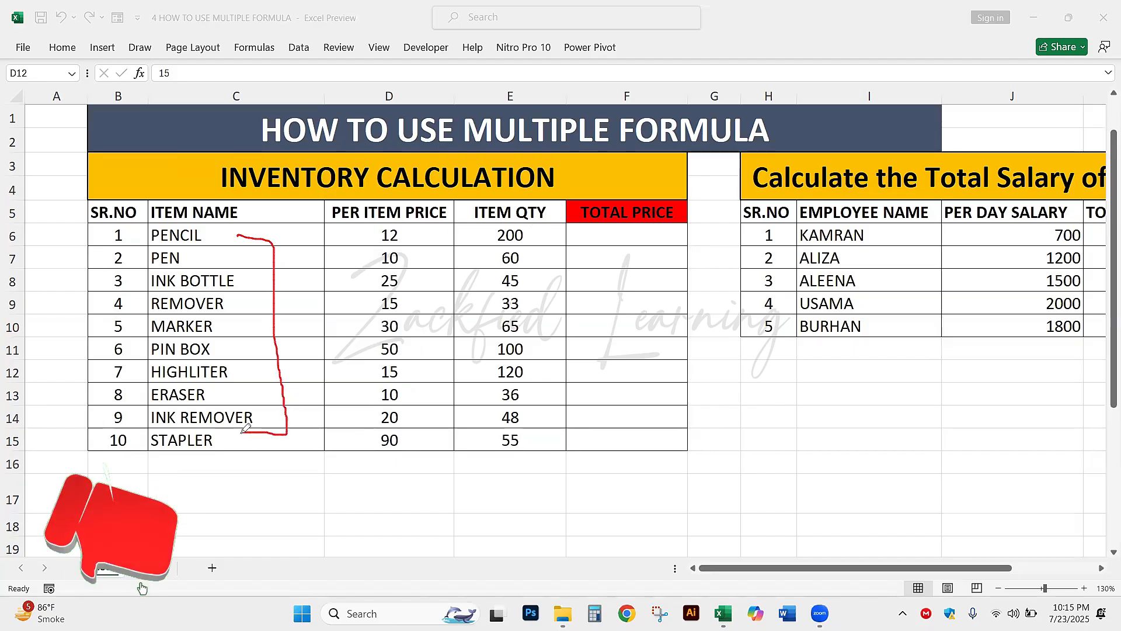
pyautogui.moveTo(377, 236)
pyautogui.mouseDown()
pyautogui.moveTo(365, 237)
pyautogui.moveTo(353, 332)
pyautogui.moveTo(354, 432)
pyautogui.moveTo(369, 435)
pyautogui.mouseUp()
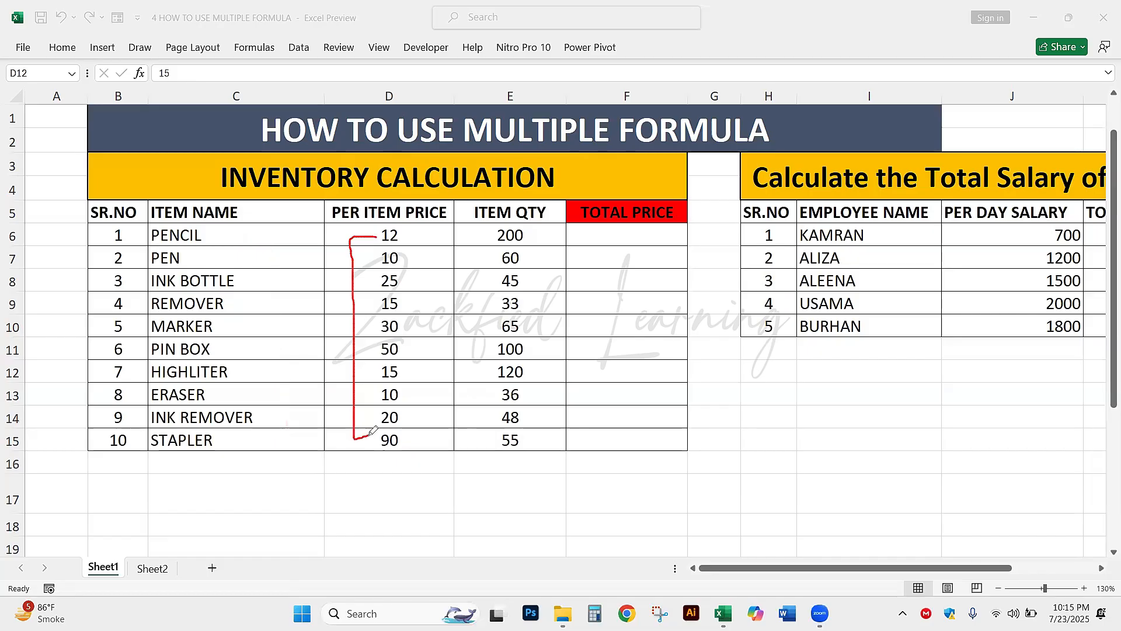
pyautogui.moveTo(495, 234)
pyautogui.mouseDown()
pyautogui.moveTo(467, 347)
pyautogui.moveTo(480, 437)
pyautogui.mouseUp()
# Step: Circle and tick the grand total area below the TOTAL PRICE column with temporary ink, and return to the worksheet at cell F8
pyautogui.moveTo(616, 232)
pyautogui.mouseDown()
pyautogui.moveTo(613, 257)
pyautogui.moveTo(653, 308)
pyautogui.moveTo(643, 449)
pyautogui.moveTo(609, 513)
pyautogui.moveTo(698, 462)
pyautogui.moveTo(570, 420)
pyautogui.moveTo(552, 497)
pyautogui.moveTo(653, 519)
pyautogui.moveTo(700, 481)
pyautogui.moveTo(684, 418)
pyautogui.moveTo(609, 406)
pyautogui.moveTo(554, 472)
pyautogui.moveTo(552, 495)
pyautogui.mouseUp()
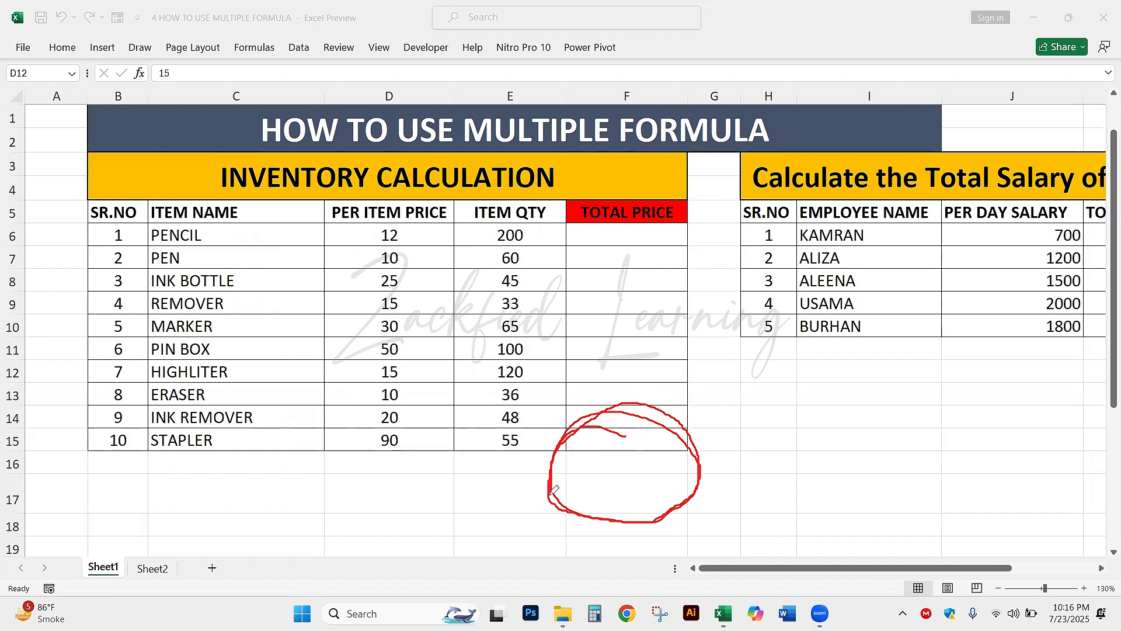
pyautogui.moveTo(624, 459); pyautogui.dragTo(674, 454)
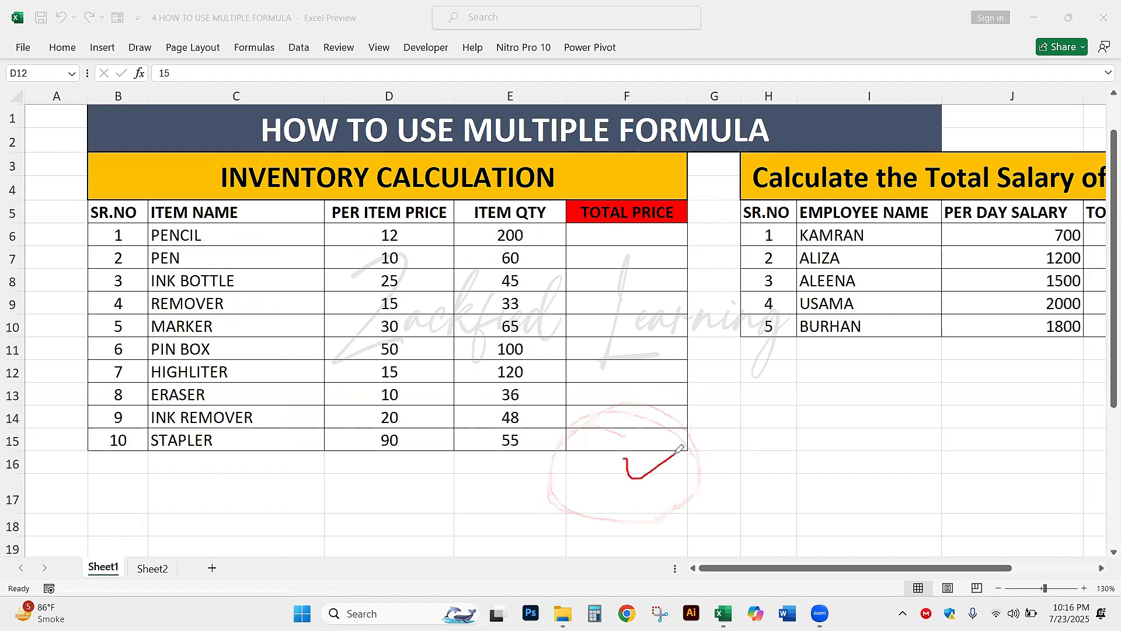
pyautogui.moveTo(248, 232)
pyautogui.mouseDown()
pyautogui.moveTo(263, 249)
pyautogui.moveTo(289, 473)
pyautogui.mouseUp()
pyautogui.moveTo(583, 445)
pyautogui.mouseDown()
pyautogui.moveTo(681, 450)
pyautogui.moveTo(588, 450)
pyautogui.mouseUp()
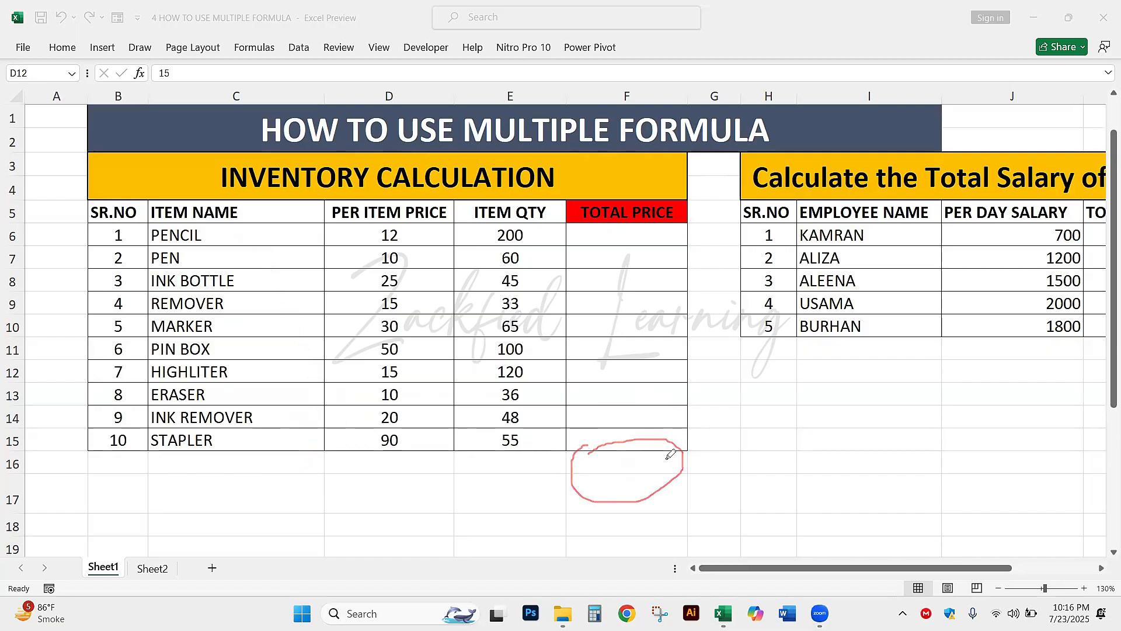
pyautogui.moveTo(653, 474); pyautogui.dragTo(667, 460)
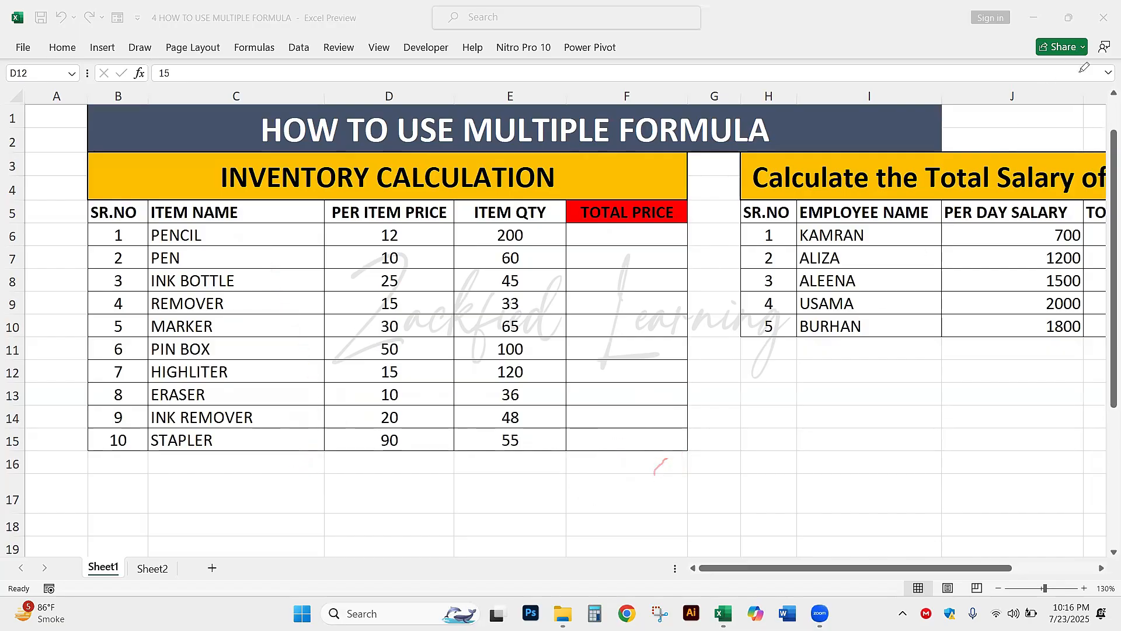
pyautogui.click(661, 279)
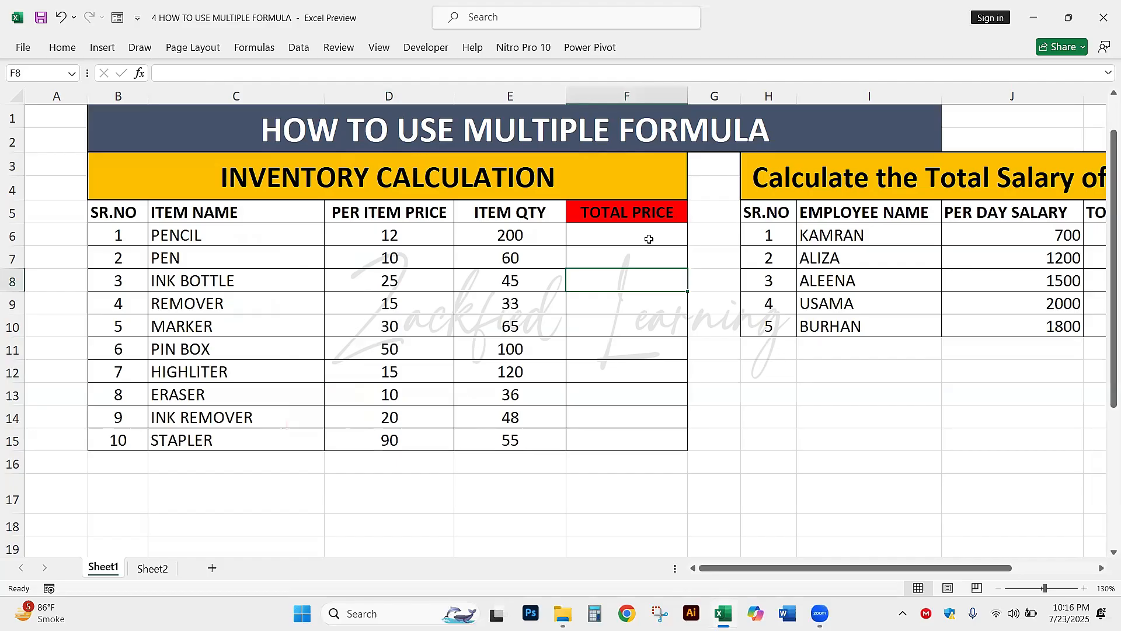
pyautogui.moveTo(640, 350); pyautogui.dragTo(640, 368)
pyautogui.click(642, 303)
pyautogui.click(660, 259)
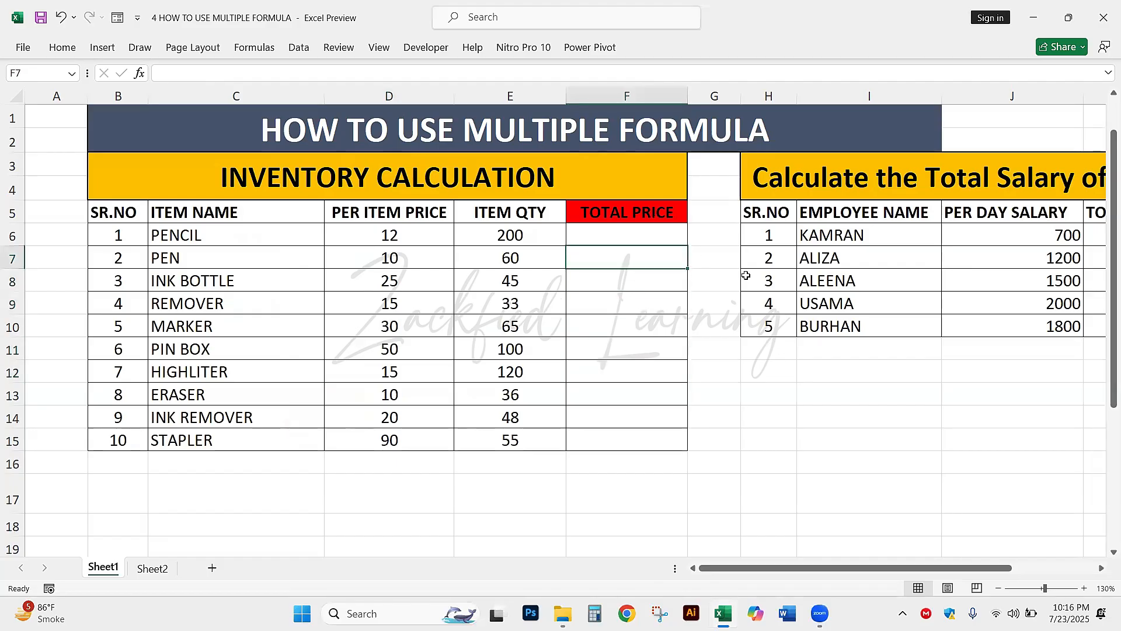
pyautogui.press('Down')
pyautogui.press('Up')
pyautogui.press('Up')
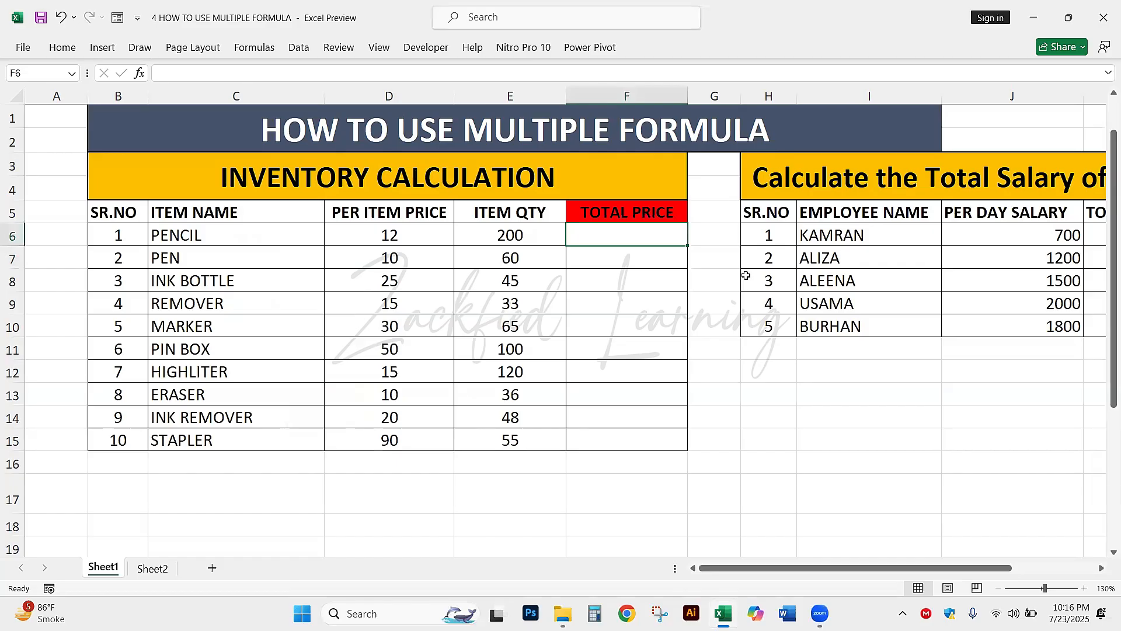
pyautogui.write('=')
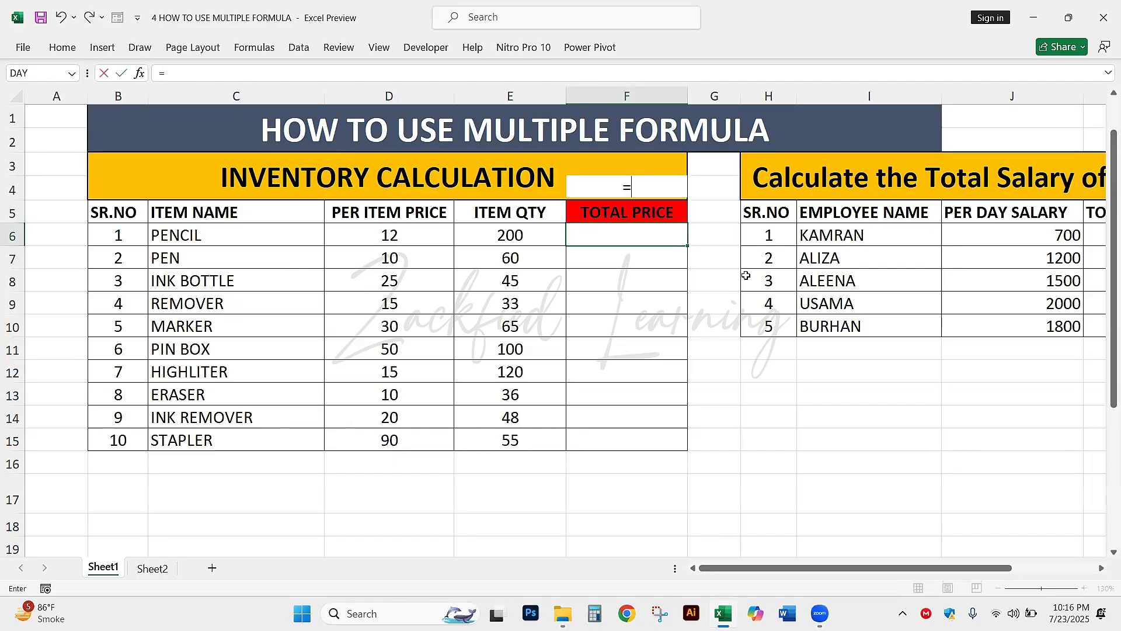
pyautogui.press('Escape')
pyautogui.press('Down')
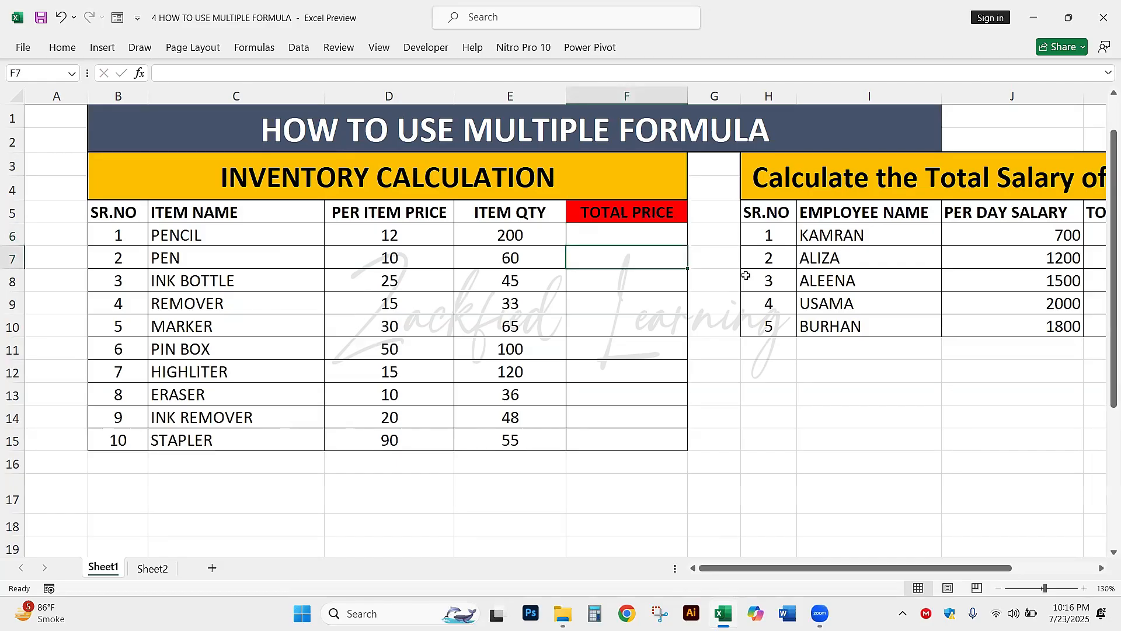
pyautogui.write('=')
pyautogui.press('Escape')
pyautogui.press('Down')
pyautogui.press('Up')
pyautogui.press('Up')
pyautogui.click(712, 324)
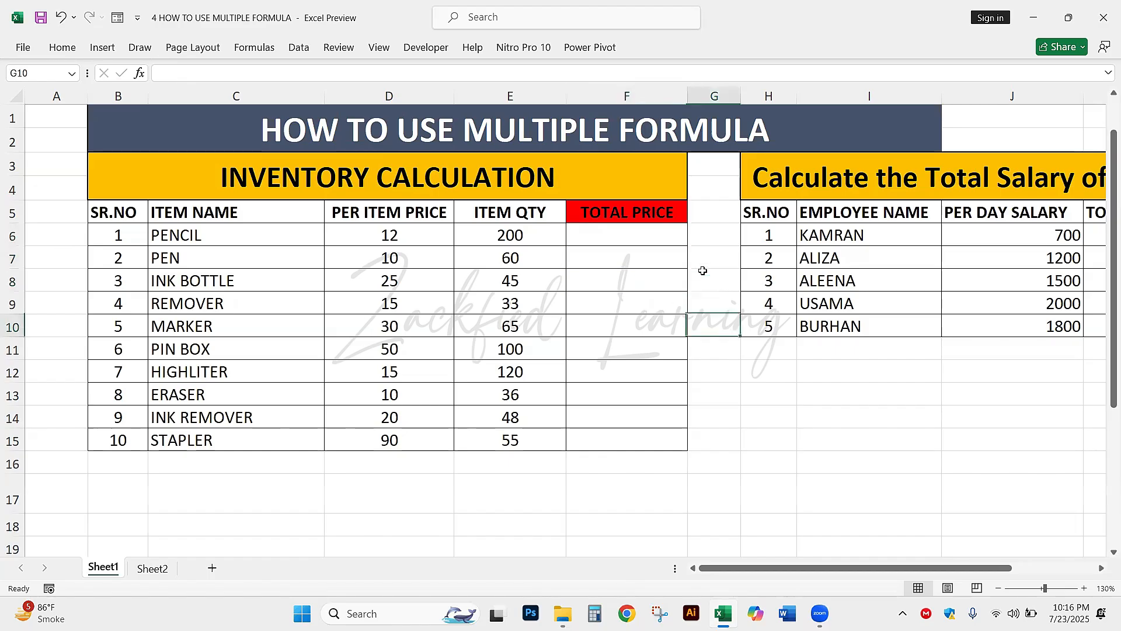
pyautogui.click(644, 278)
pyautogui.press('Down')
pyautogui.press('Down')
pyautogui.press('Down')
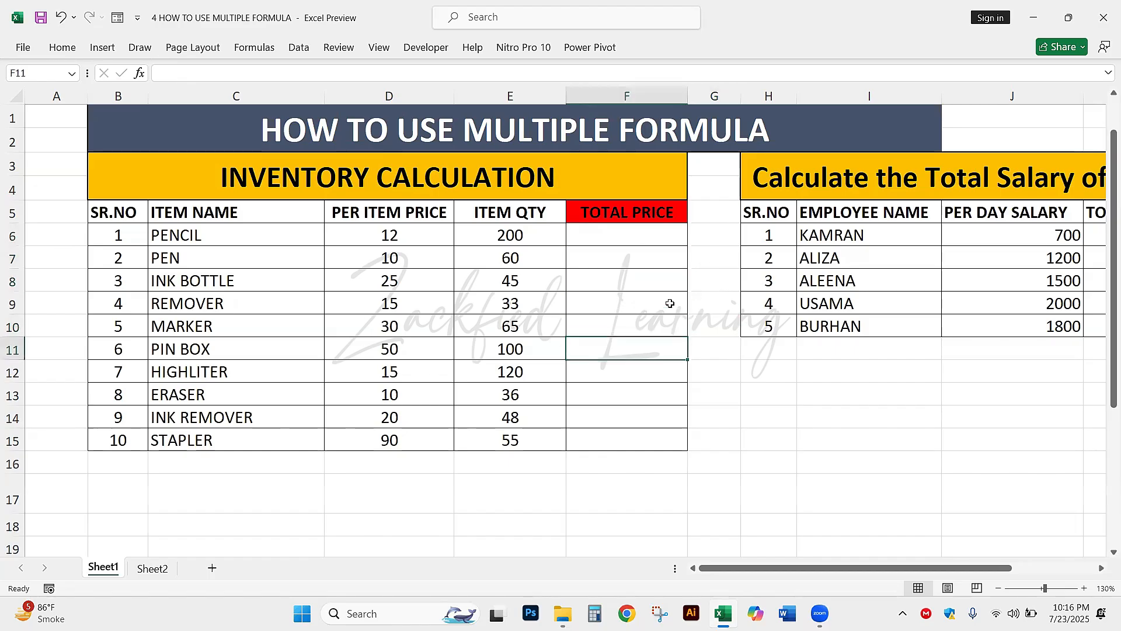
pyautogui.write('=')
pyautogui.press('Escape')
pyautogui.press('Up')
pyautogui.press('Up')
# Step: Calculate the PENCIL total price in F6 by multiplying price by quantity with =D6*E6, and review the formula
pyautogui.scroll(3, 646, 241)
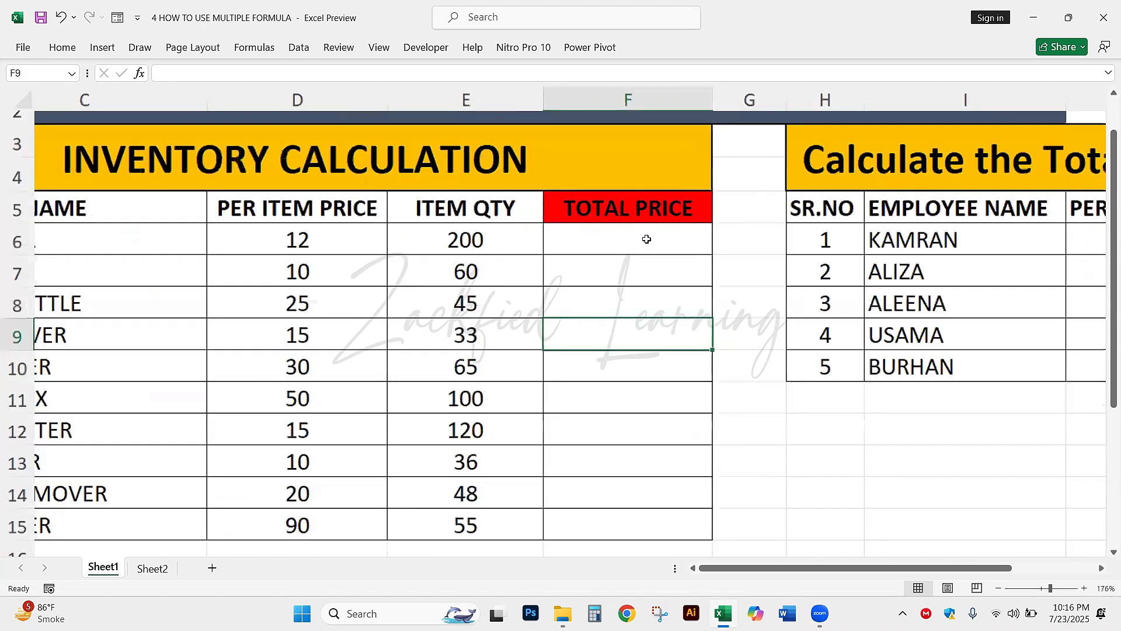
pyautogui.scroll(-6, 543, 212)
pyautogui.scroll(5, 544, 212)
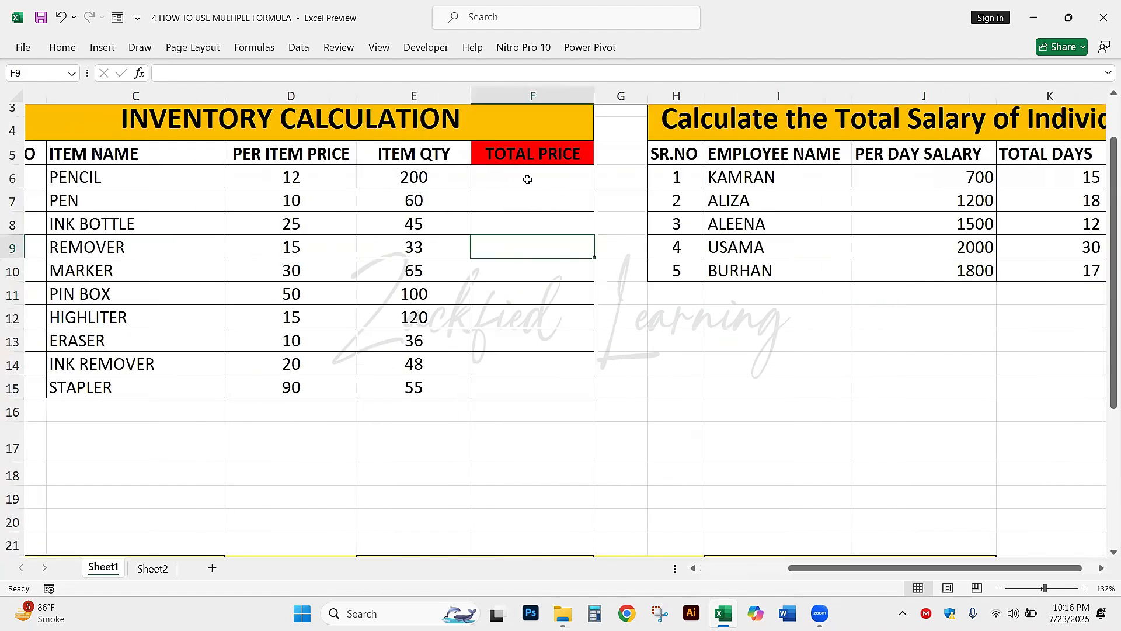
pyautogui.scroll(2, 648, 168)
pyautogui.hscroll(-2, 648, 168)
pyautogui.press('Up')
pyautogui.press('Up')
pyautogui.press('Up')
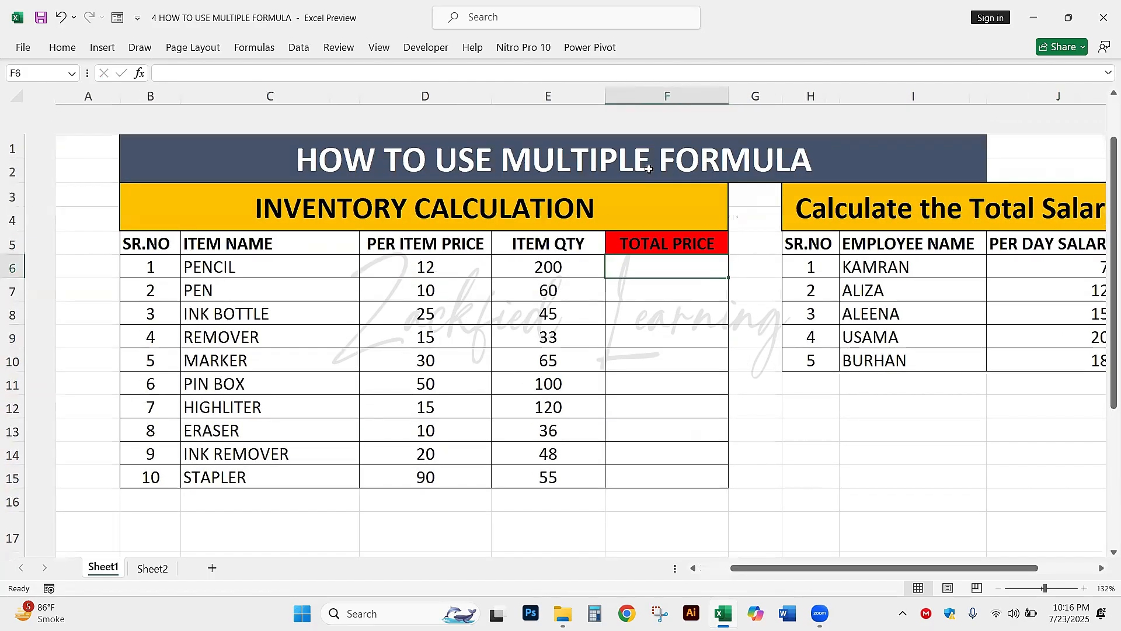
pyautogui.write('=')
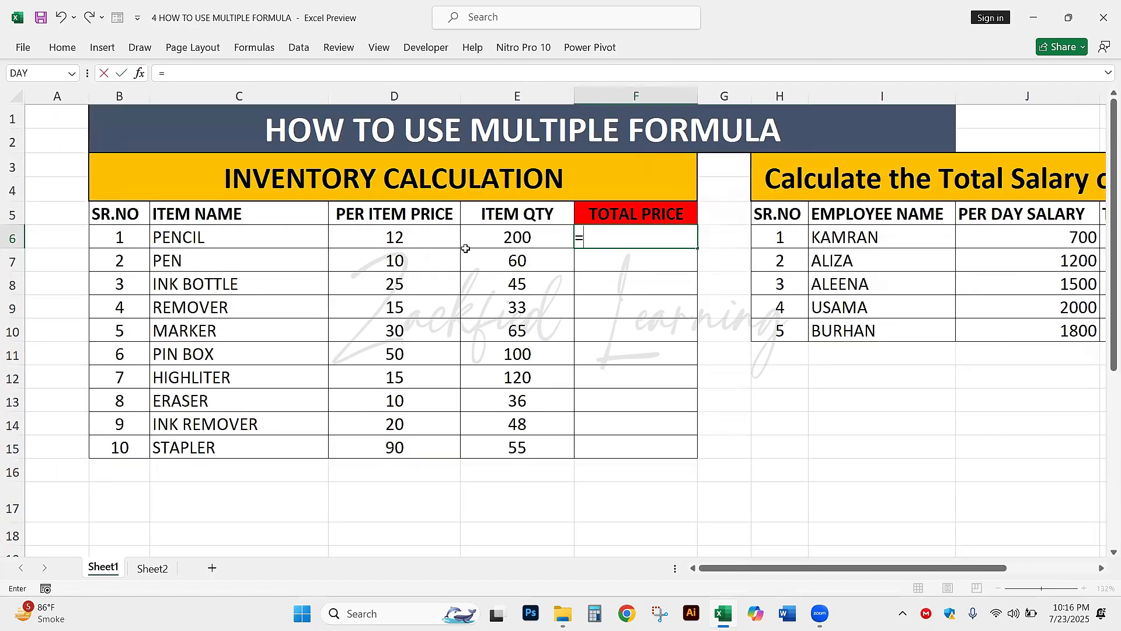
pyautogui.click(446, 239)
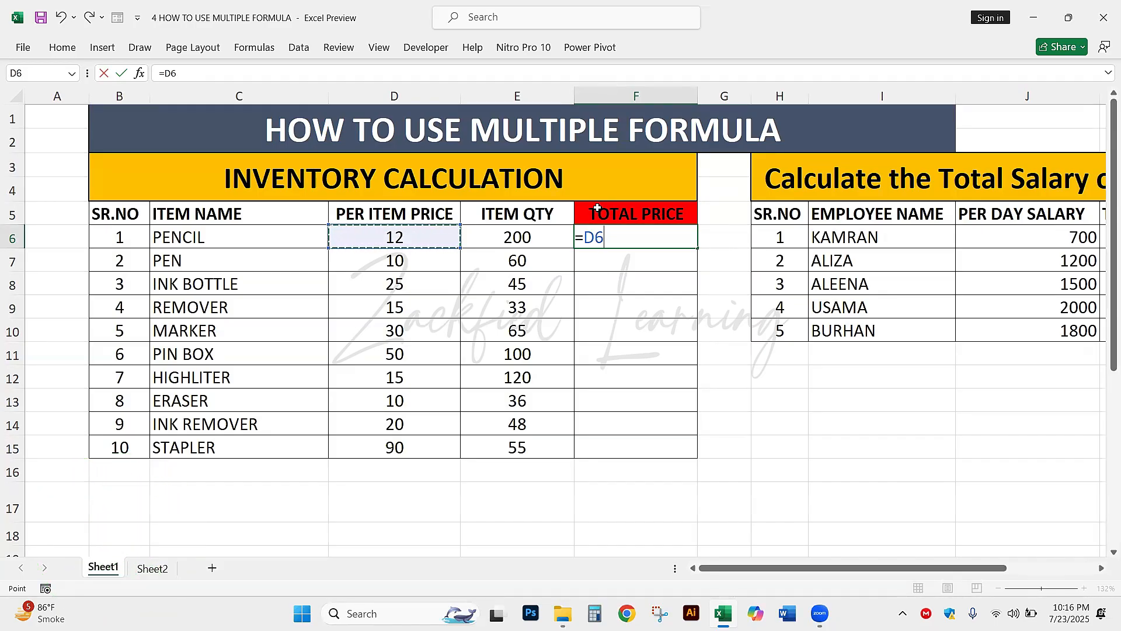
pyautogui.write('*')
pyautogui.click(549, 239)
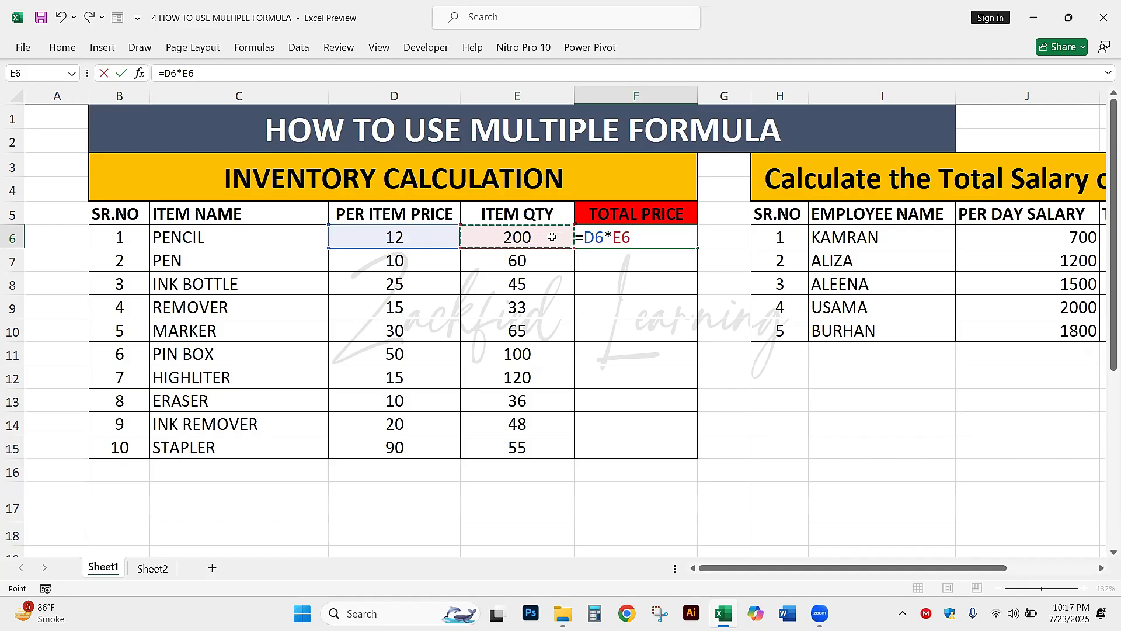
pyautogui.press('Return')
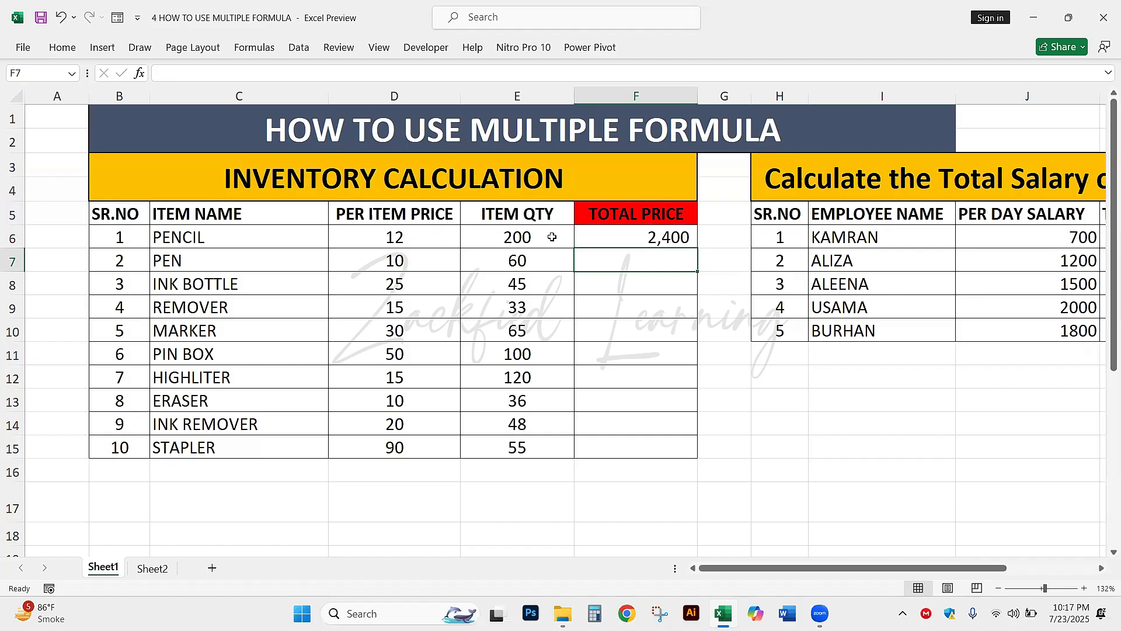
pyautogui.click(552, 237)
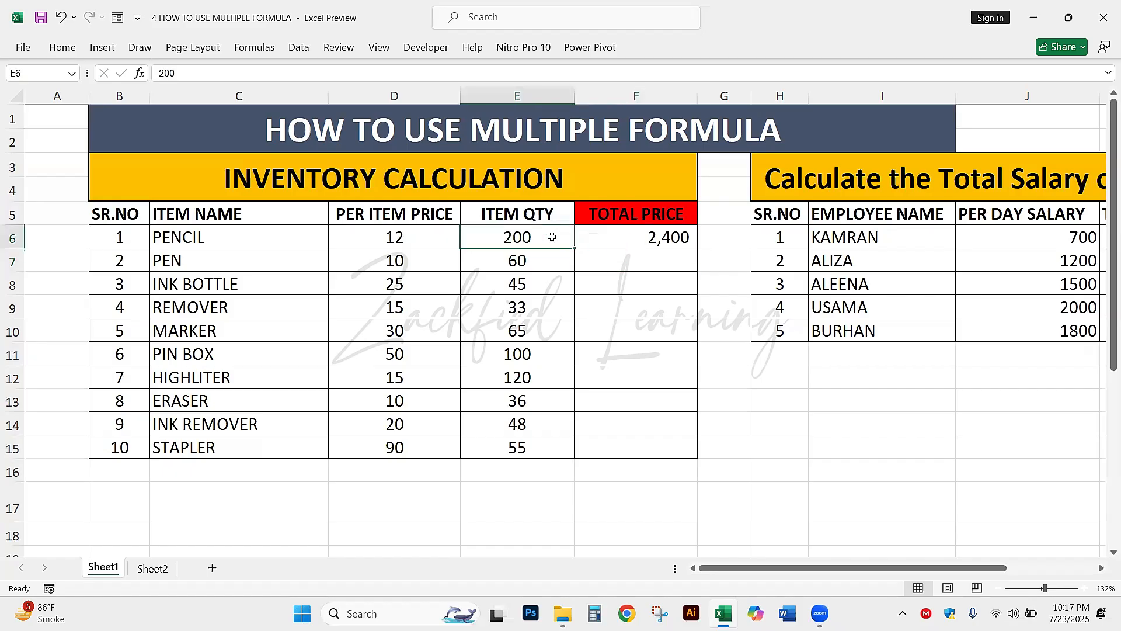
pyautogui.click(611, 236)
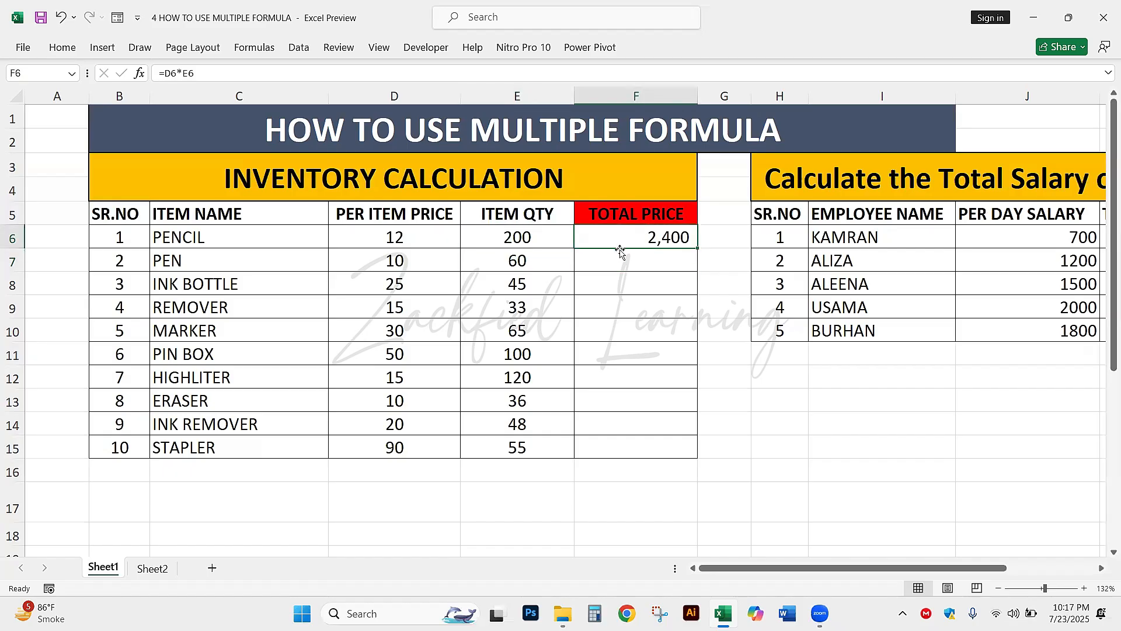
# Step: Calculate the PEN total price in F7 with =D7*E7, and review the formula
pyautogui.click(672, 260)
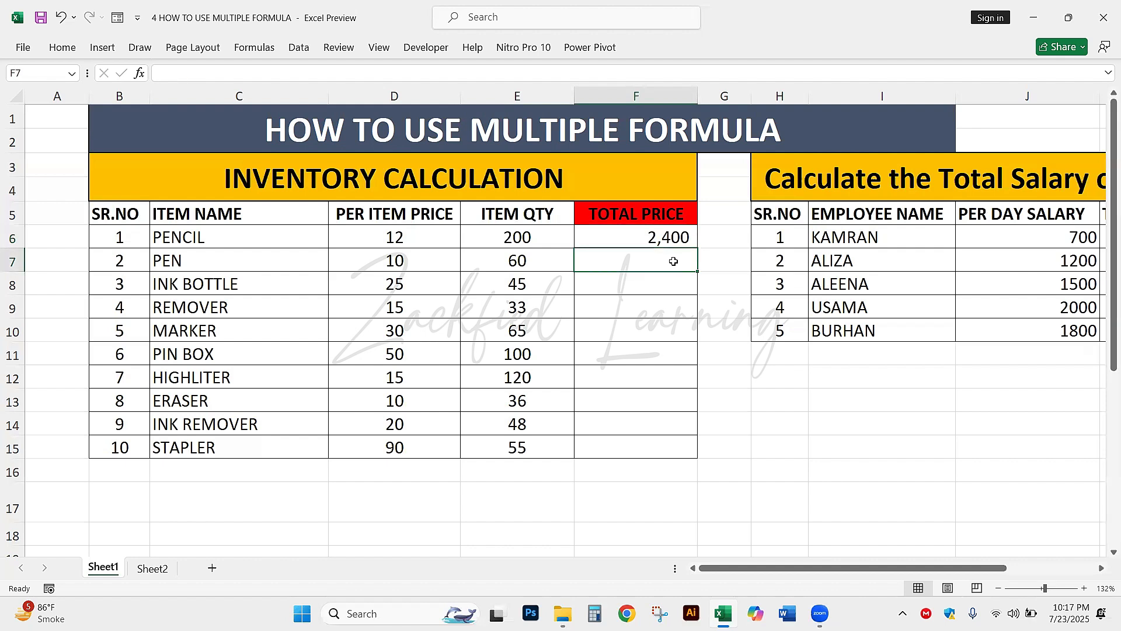
pyautogui.write('=')
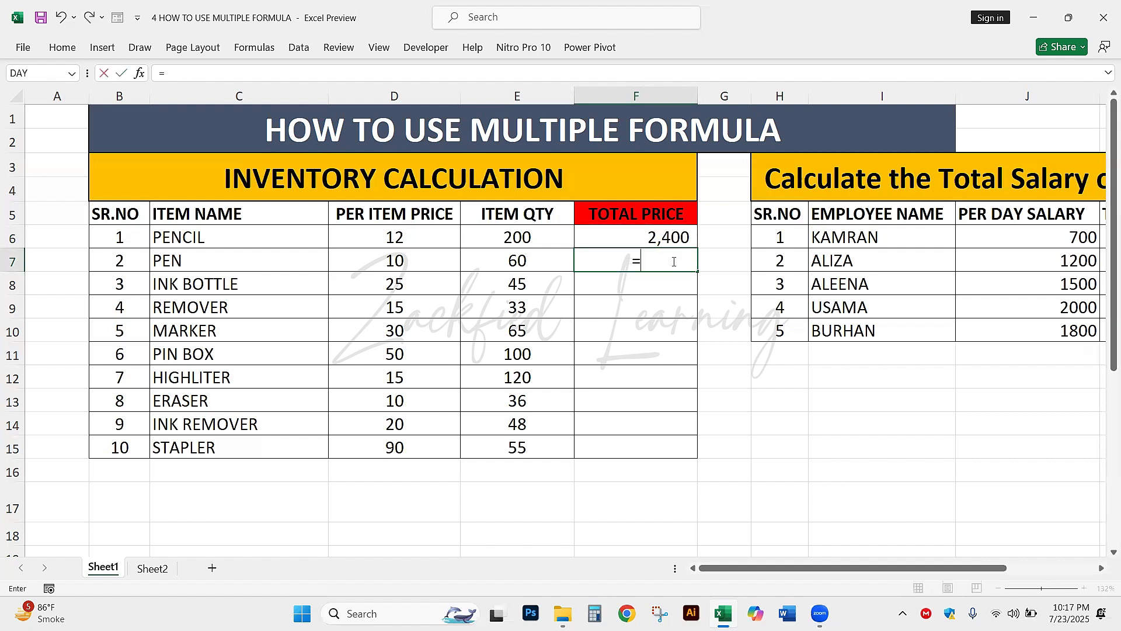
pyautogui.click(403, 268)
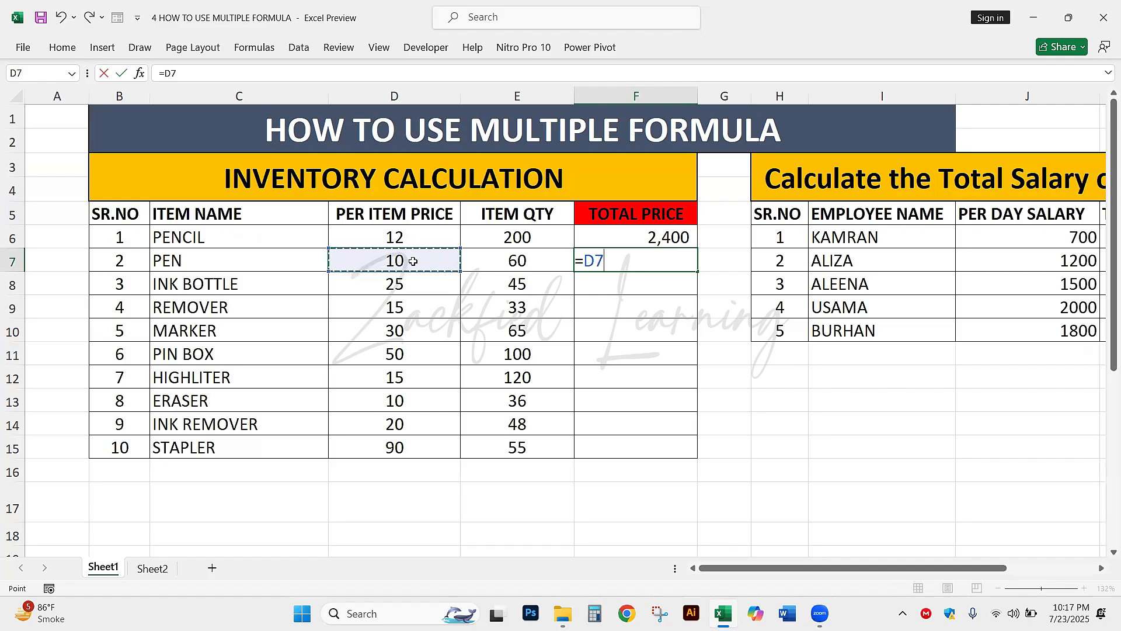
pyautogui.write('*')
pyautogui.click(547, 262)
pyautogui.press('Return')
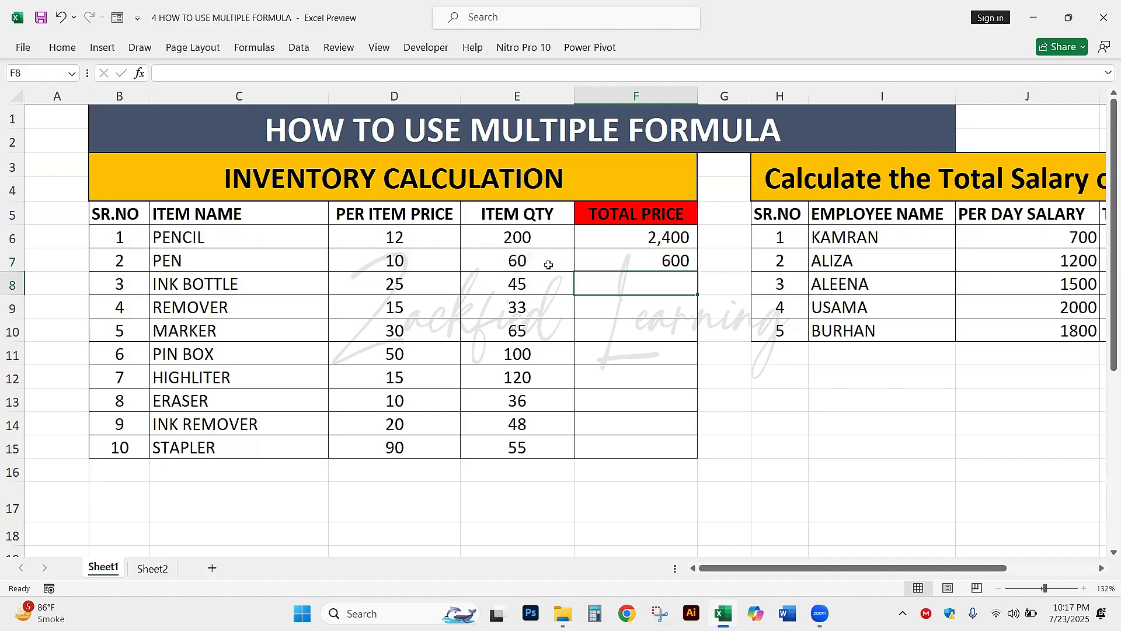
pyautogui.click(582, 262)
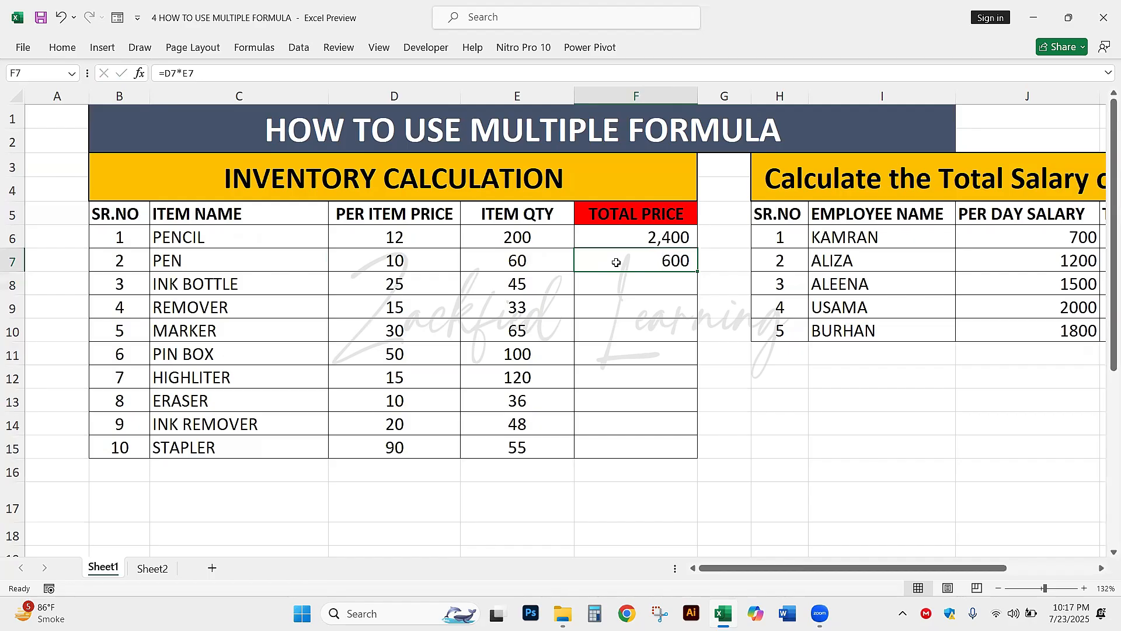
# Step: Calculate the INK BOTTLE total price in F8 with =D8*E8, and review the formula
pyautogui.click(622, 284)
pyautogui.write('=')
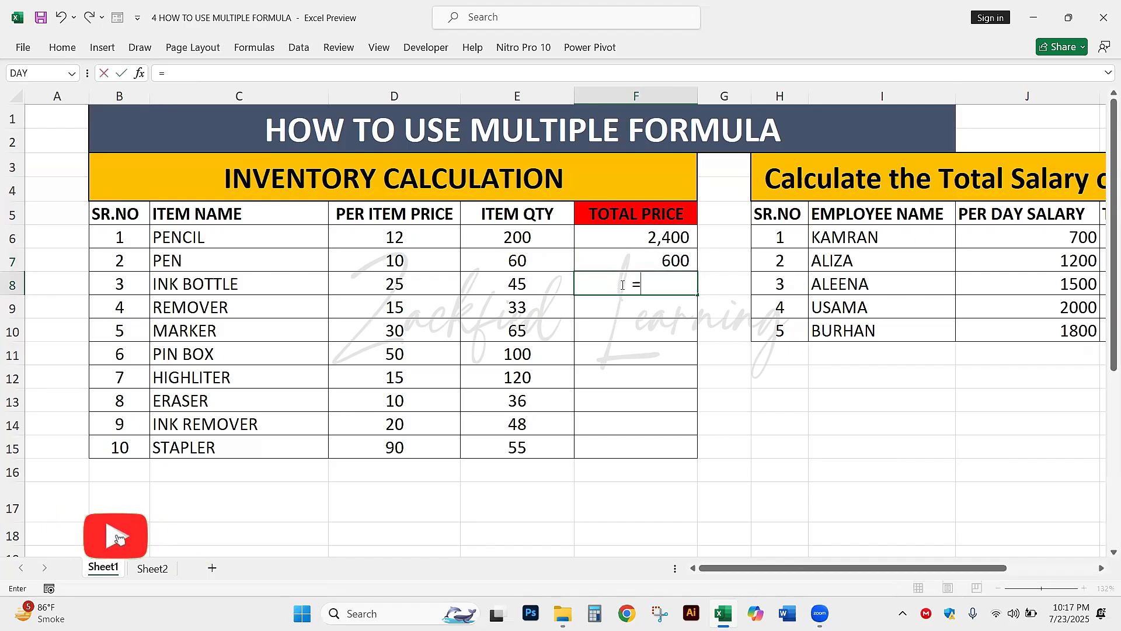
pyautogui.click(428, 279)
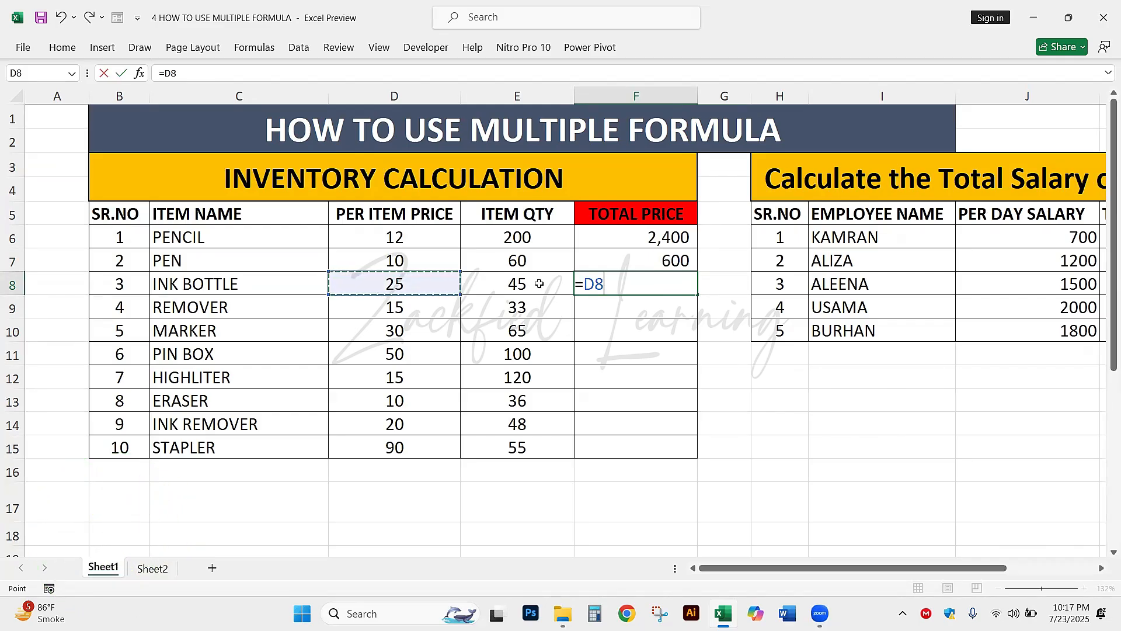
pyautogui.write('*')
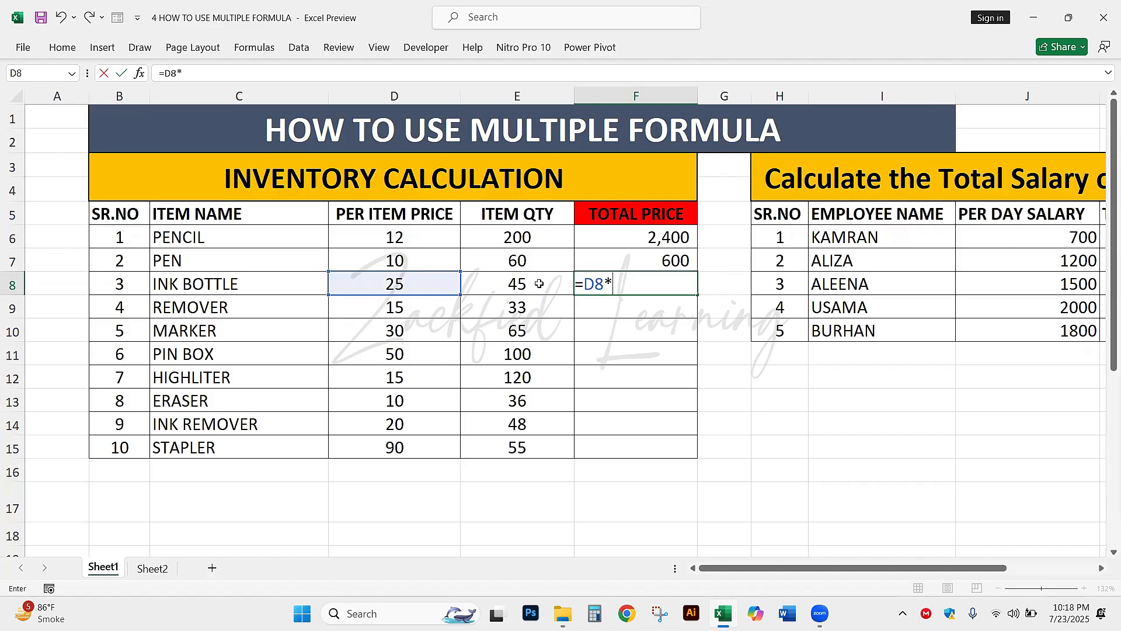
pyautogui.click(539, 284)
pyautogui.press('Return')
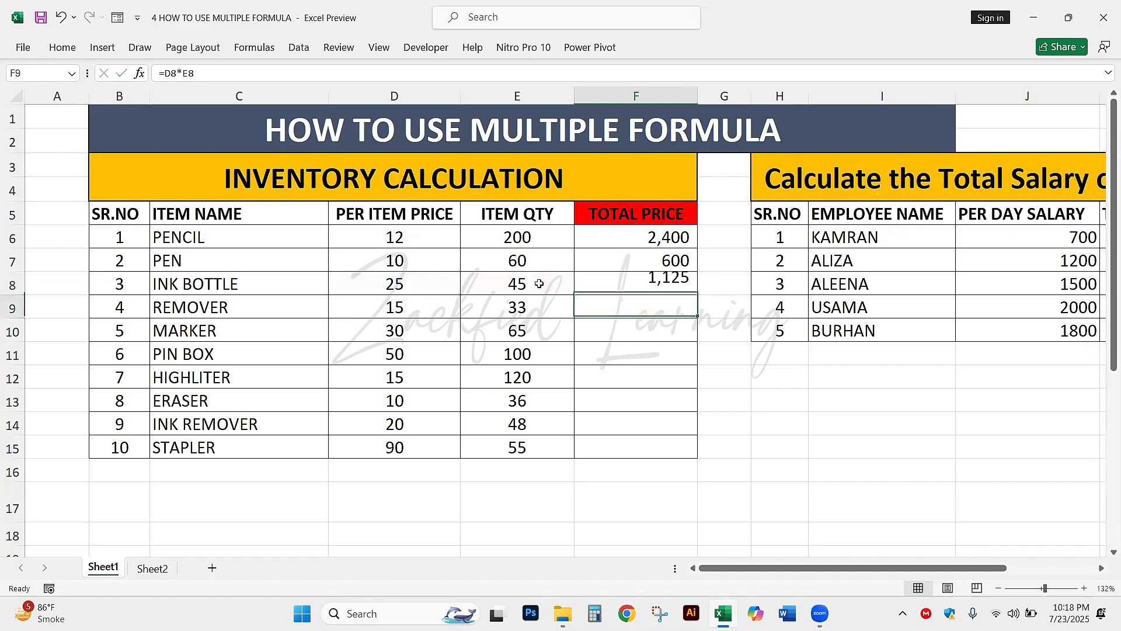
pyautogui.click(580, 286)
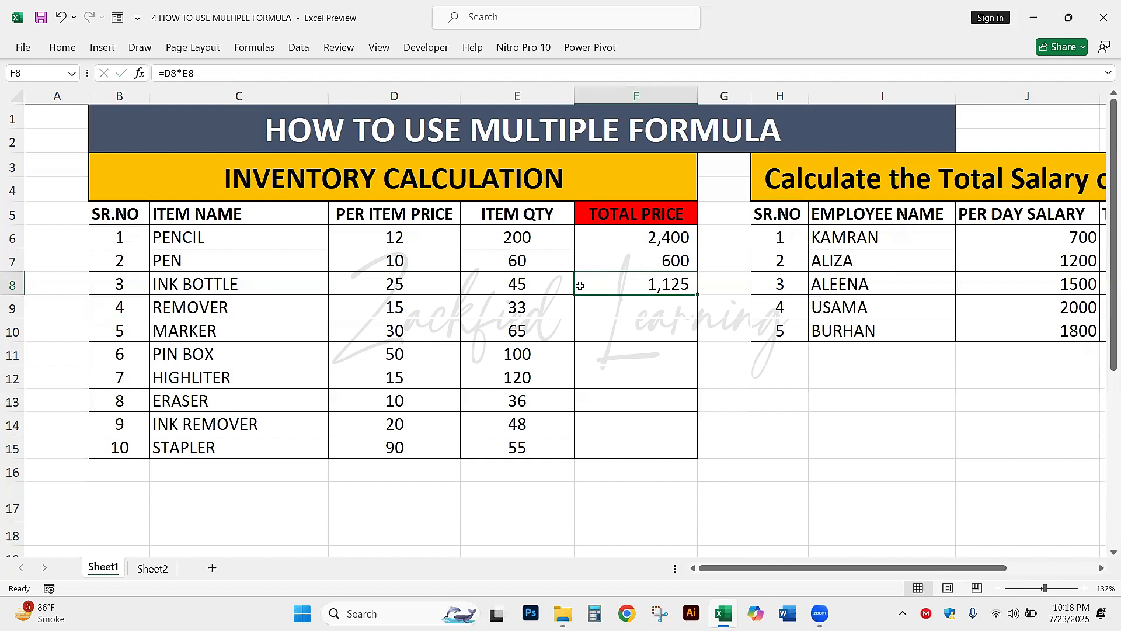
# Step: Fill the INK BOTTLE total price formula from F8 down to F15, and check the TOTAL PRICE column
pyautogui.moveTo(607, 234); pyautogui.dragTo(625, 279)
pyautogui.click(625, 303)
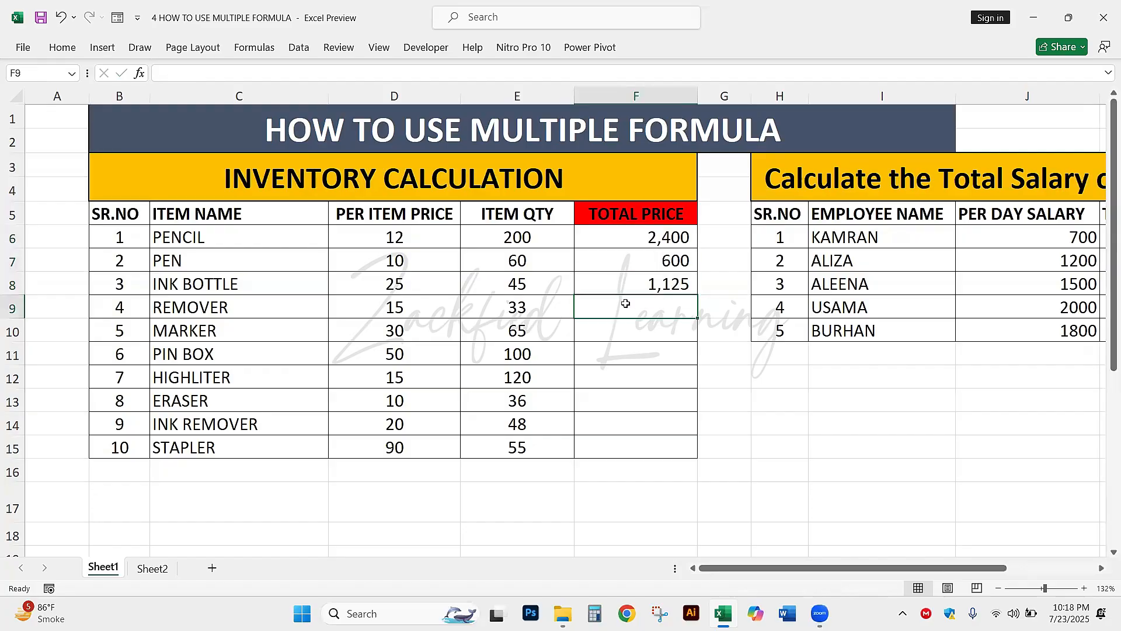
pyautogui.click(677, 283)
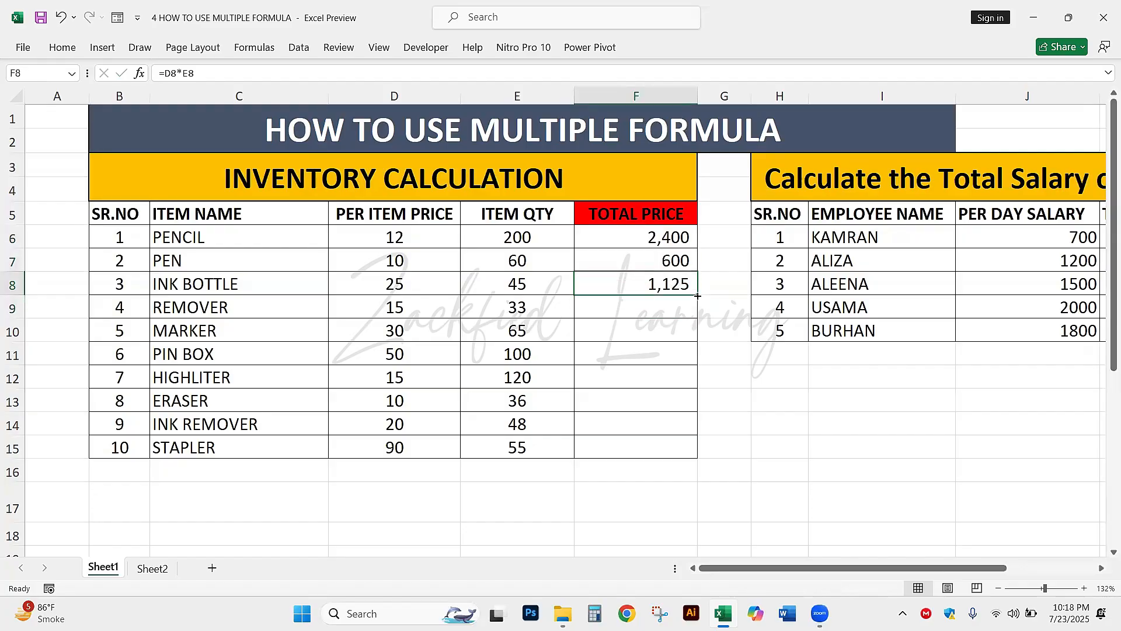
pyautogui.moveTo(698, 296); pyautogui.dragTo(705, 453)
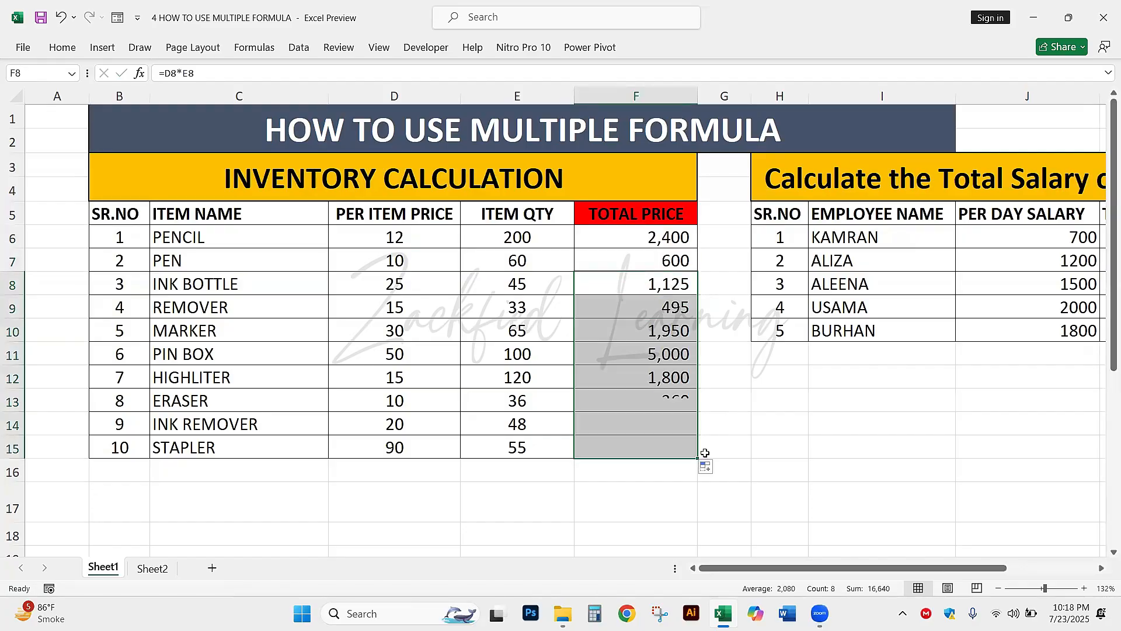
pyautogui.click(681, 423)
pyautogui.moveTo(637, 237); pyautogui.dragTo(623, 447)
pyautogui.click(623, 447)
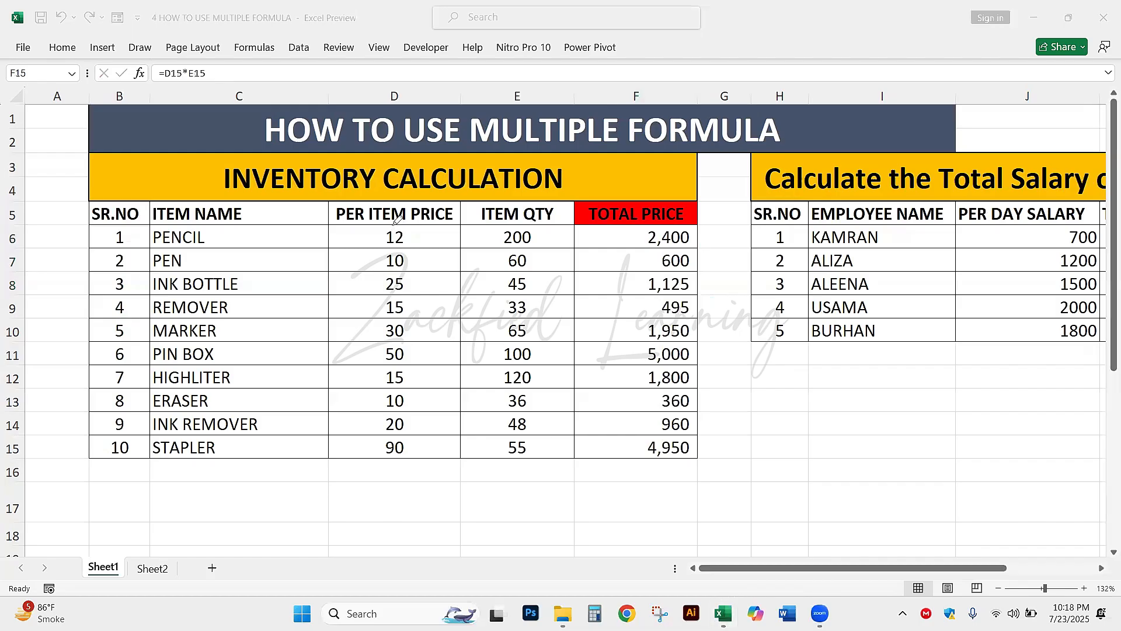
# Step: Mark the prices, quantities and total prices from PENCIL to REMOVER with temporary ink
pyautogui.moveTo(397, 220); pyautogui.dragTo(417, 248)
pyautogui.moveTo(518, 222)
pyautogui.mouseDown()
pyautogui.moveTo(481, 242)
pyautogui.moveTo(530, 221)
pyautogui.moveTo(640, 236)
pyautogui.moveTo(597, 300)
pyautogui.mouseUp()
pyautogui.moveTo(419, 261); pyautogui.dragTo(442, 261)
pyautogui.moveTo(537, 258); pyautogui.dragTo(627, 269)
pyautogui.moveTo(423, 281); pyautogui.dragTo(450, 269)
pyautogui.moveTo(543, 279)
pyautogui.mouseDown()
pyautogui.moveTo(554, 287)
pyautogui.moveTo(574, 272)
pyautogui.moveTo(606, 286)
pyautogui.moveTo(640, 261)
pyautogui.mouseUp()
pyautogui.moveTo(397, 298)
pyautogui.mouseDown()
pyautogui.moveTo(385, 301)
pyautogui.moveTo(392, 324)
pyautogui.moveTo(410, 300)
pyautogui.mouseUp()
pyautogui.moveTo(514, 294)
pyautogui.mouseDown()
pyautogui.moveTo(502, 317)
pyautogui.moveTo(534, 298)
pyautogui.moveTo(512, 291)
pyautogui.mouseUp()
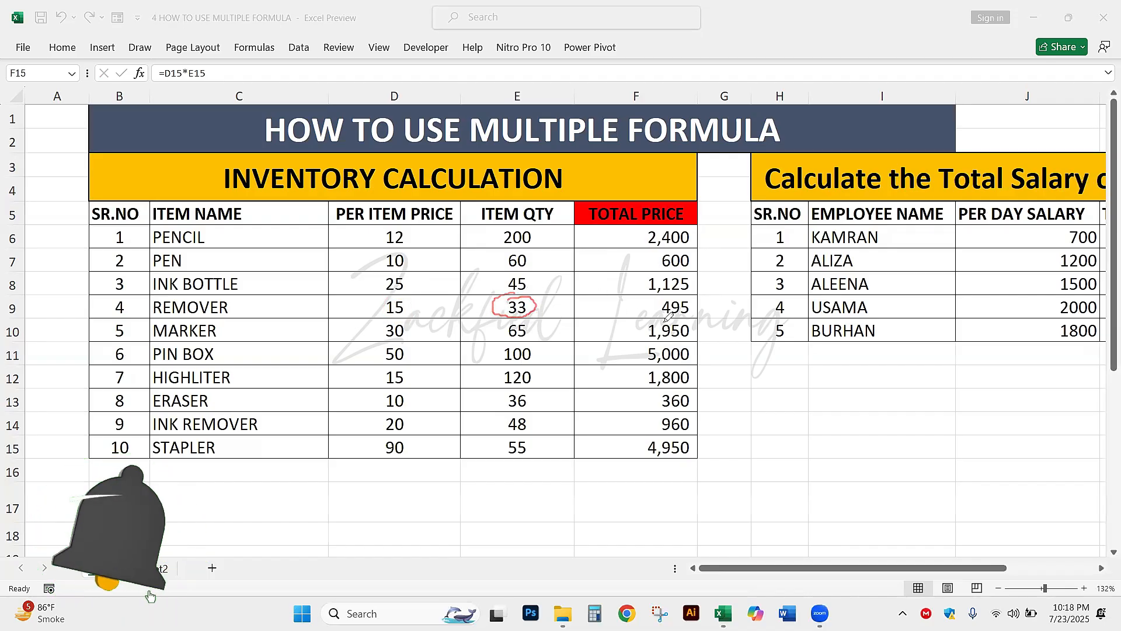
pyautogui.moveTo(638, 303); pyautogui.dragTo(669, 295)
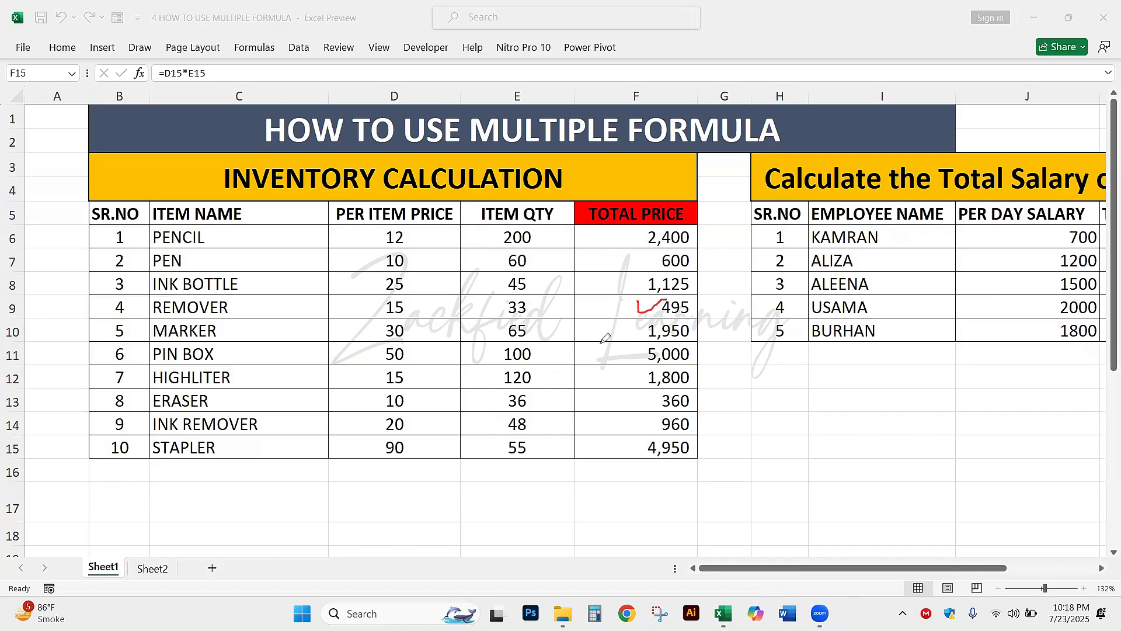
# Step: Mark the lower TOTAL PRICE values and the empty area beneath the salary table with temporary ink, and leave drawing mode
pyautogui.moveTo(598, 338)
pyautogui.mouseDown()
pyautogui.moveTo(636, 351)
pyautogui.moveTo(637, 427)
pyautogui.moveTo(624, 447)
pyautogui.mouseUp()
pyautogui.moveTo(635, 342)
pyautogui.mouseDown()
pyautogui.moveTo(645, 391)
pyautogui.moveTo(605, 295)
pyautogui.mouseUp()
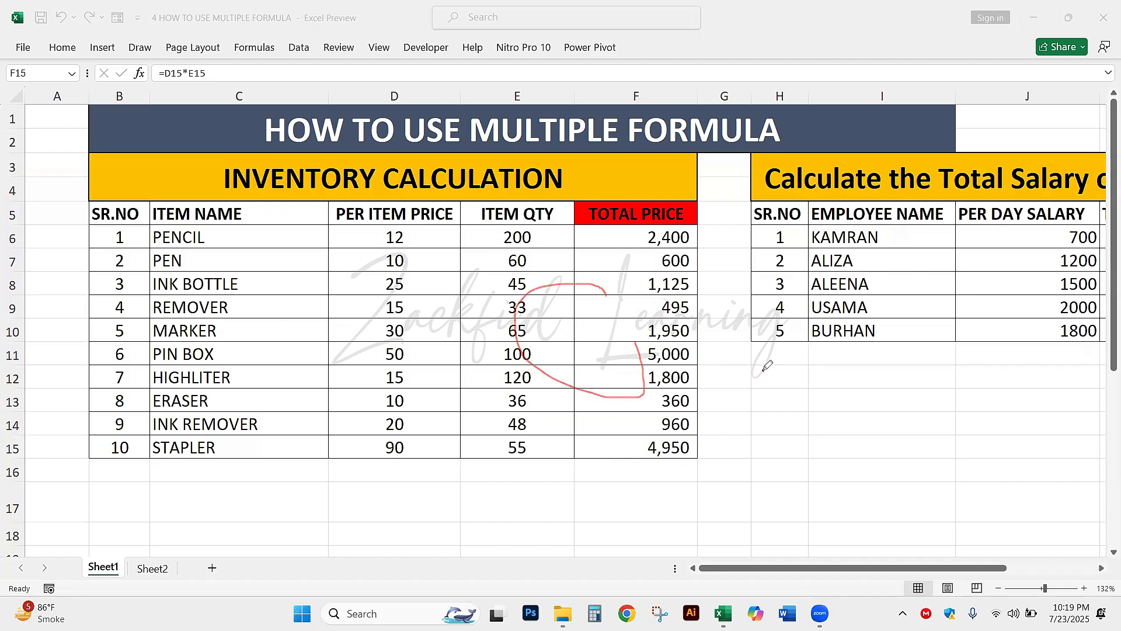
pyautogui.moveTo(763, 371); pyautogui.dragTo(769, 376)
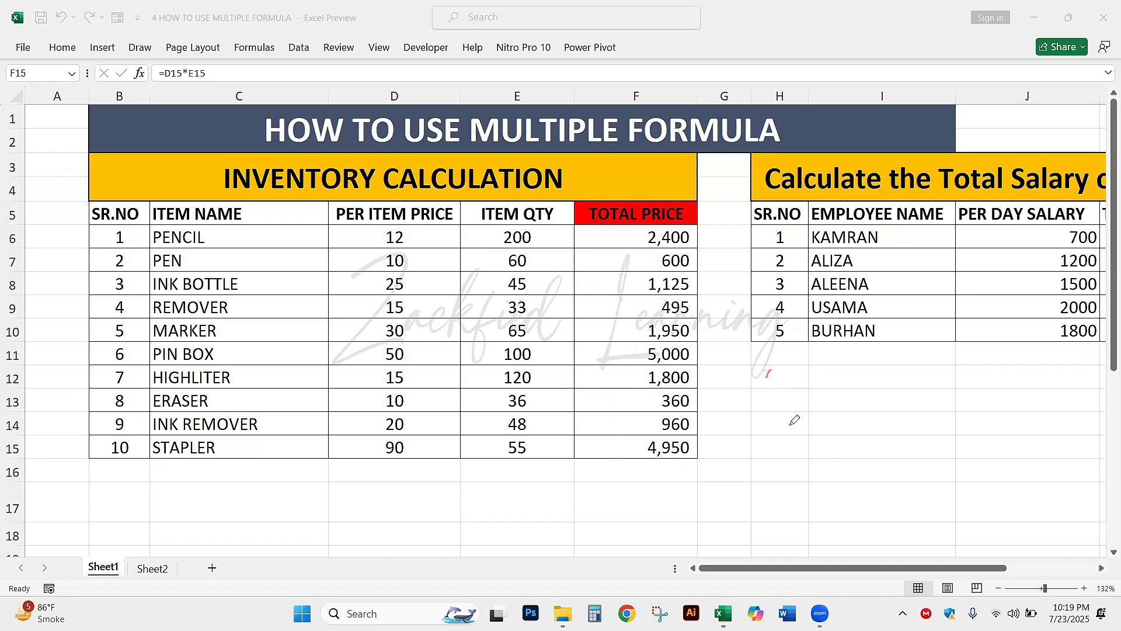
pyautogui.moveTo(791, 457)
pyautogui.mouseDown()
pyautogui.moveTo(807, 389)
pyautogui.moveTo(851, 445)
pyautogui.mouseUp()
pyautogui.moveTo(793, 364); pyautogui.dragTo(808, 434)
pyautogui.moveTo(830, 358); pyautogui.dragTo(821, 434)
pyautogui.press('Escape')
# Step: Total the TOTAL PRICE column in F16 with =SUM(F6:F15), and make the grand total bold
pyautogui.click(680, 479)
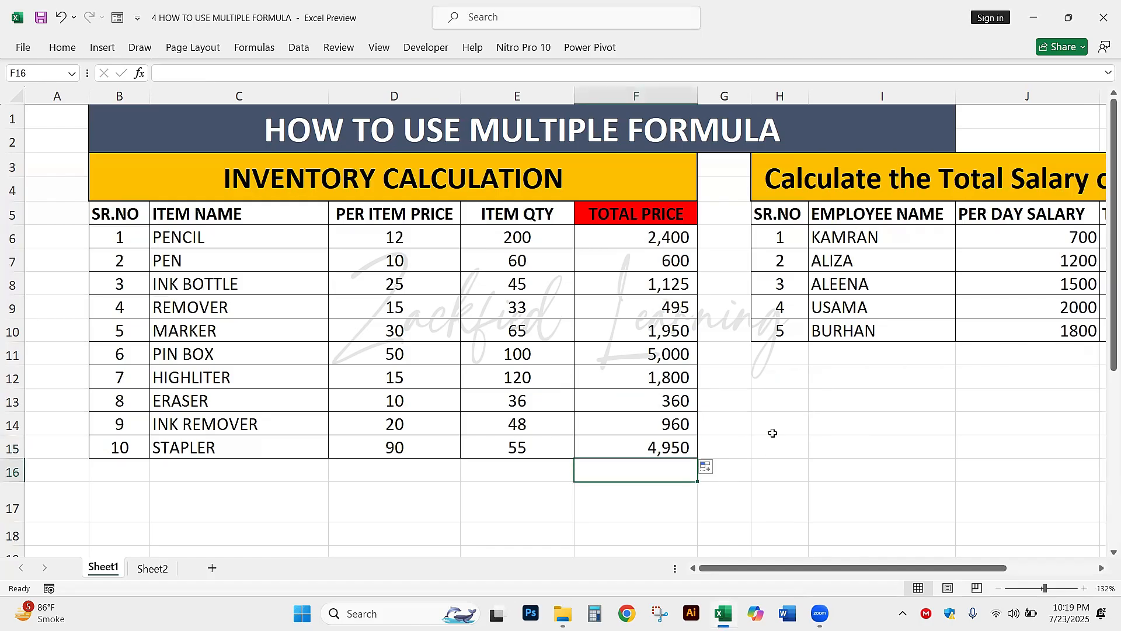
pyautogui.write('=SUM')
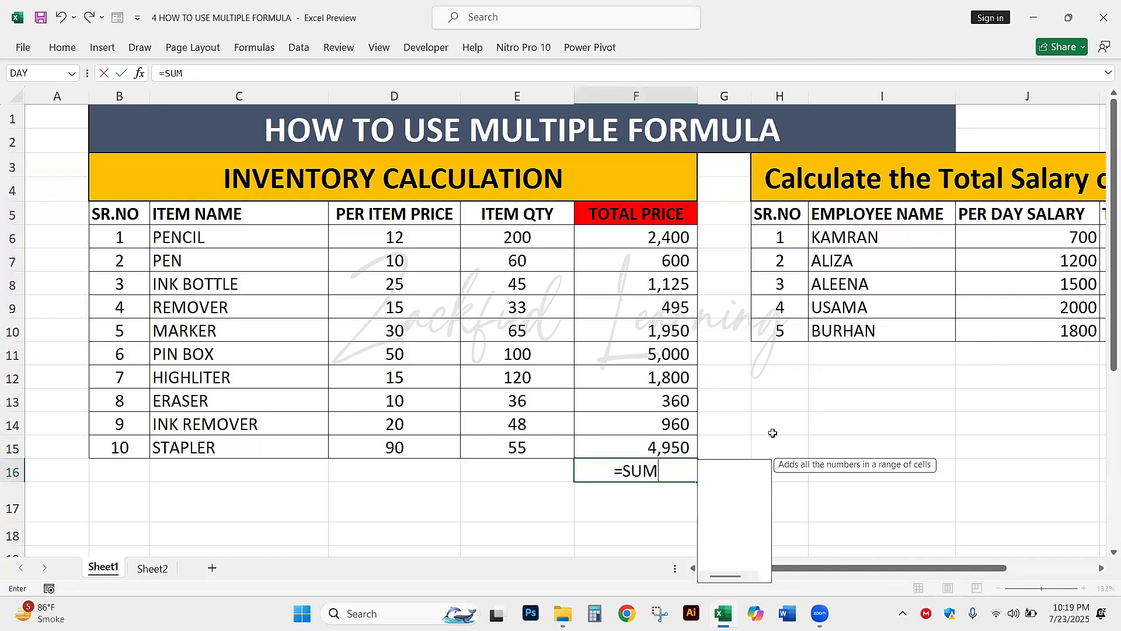
pyautogui.write('(')
pyautogui.moveTo(641, 230); pyautogui.dragTo(648, 444)
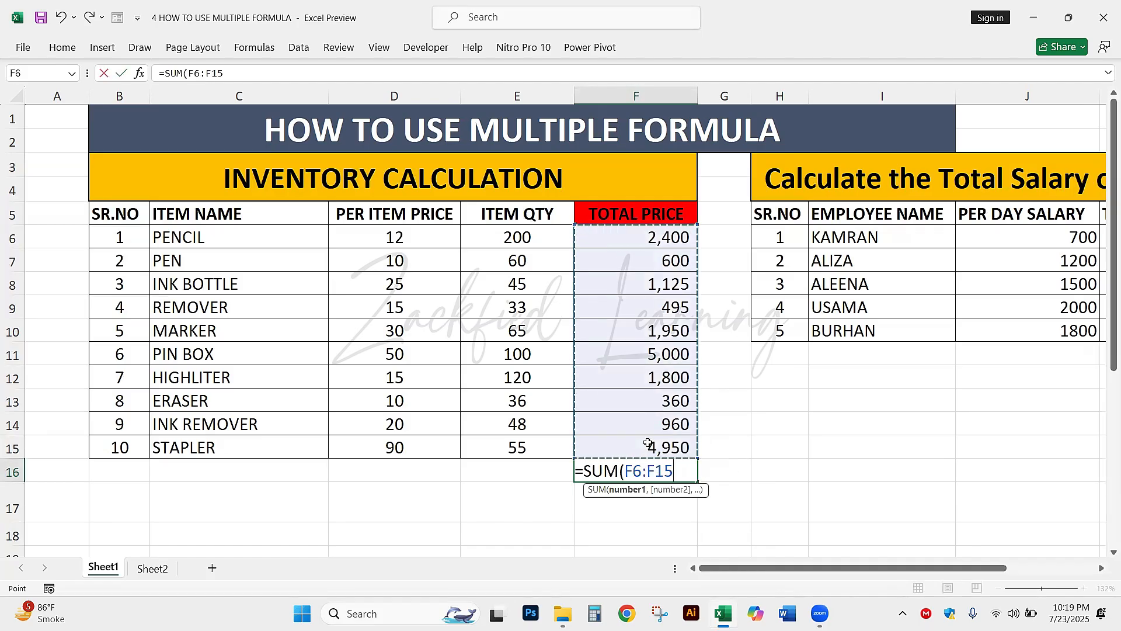
pyautogui.write(')')
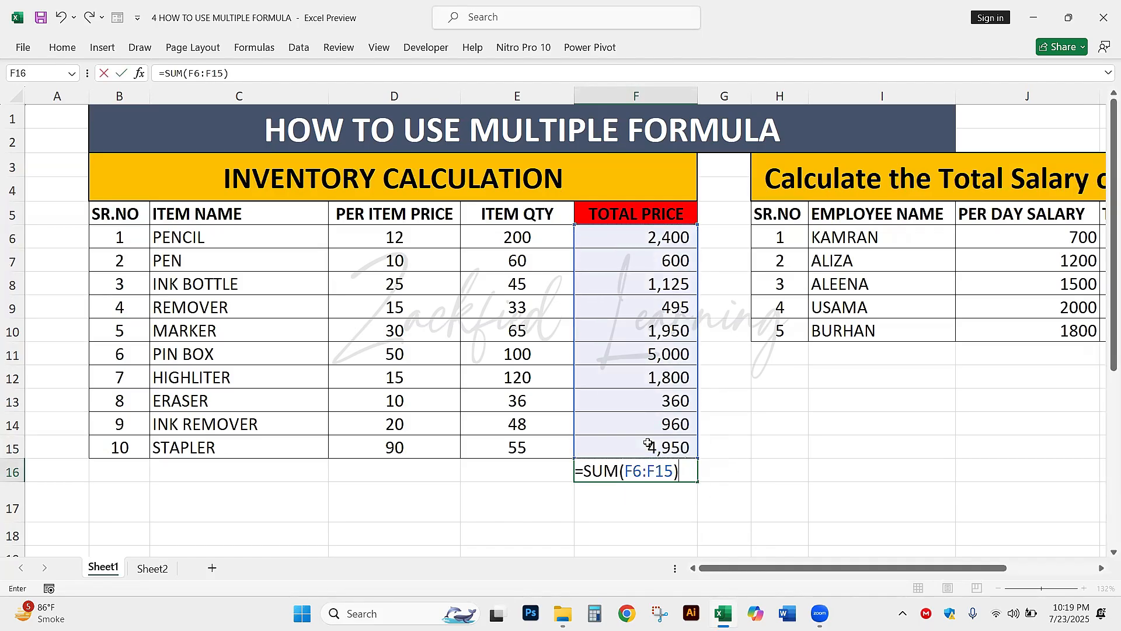
pyautogui.press('Return')
pyautogui.click(621, 475)
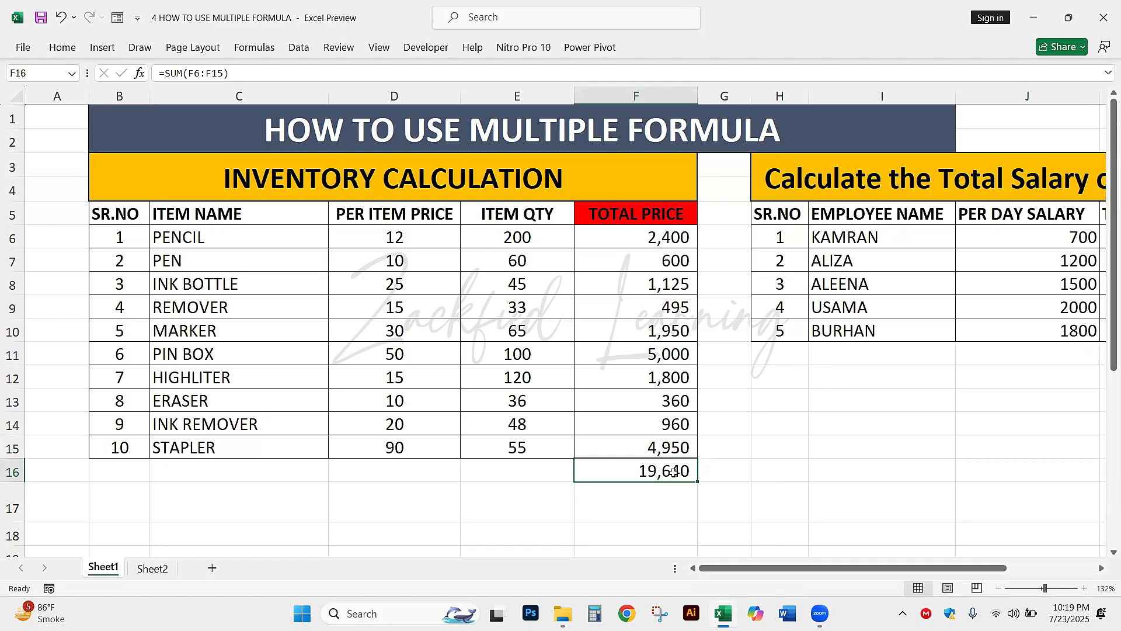
pyautogui.hotkey('ctrl', 'b')
# Step: Review the item names from PENCIL to STAPLER and the grand total formula in F16
pyautogui.moveTo(287, 237); pyautogui.dragTo(282, 439)
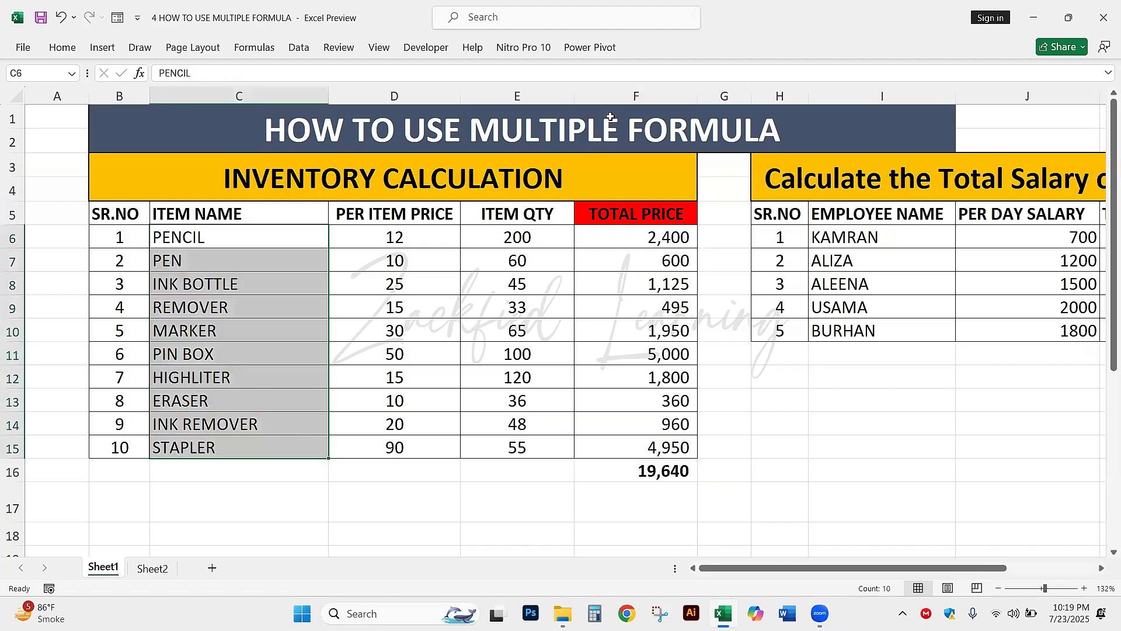
pyautogui.click(268, 235)
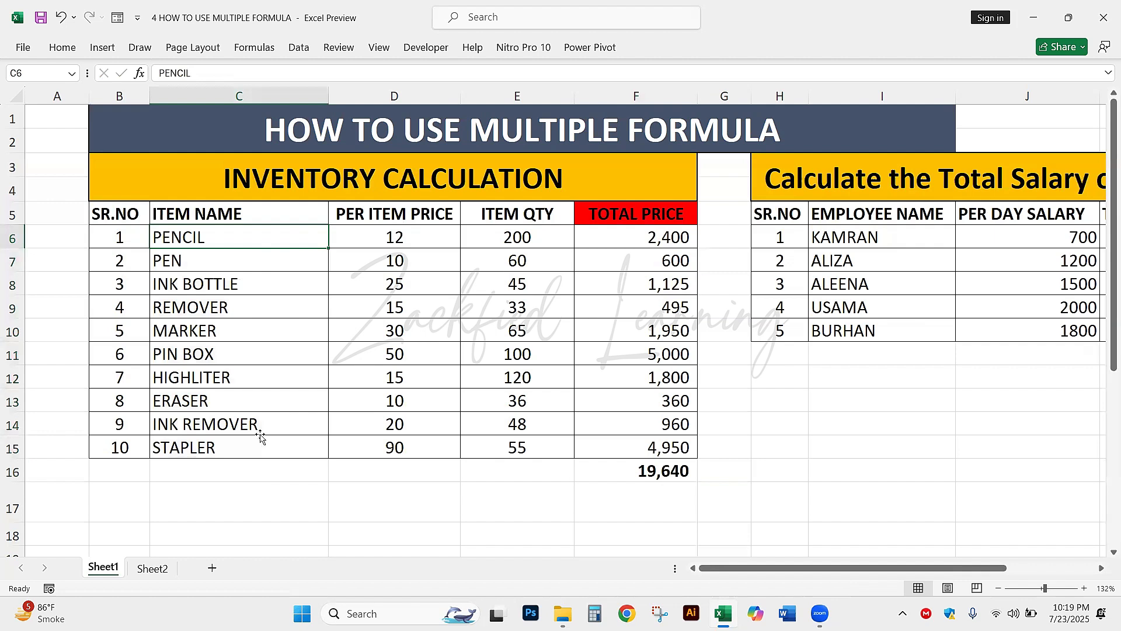
pyautogui.click(569, 509)
pyautogui.click(628, 474)
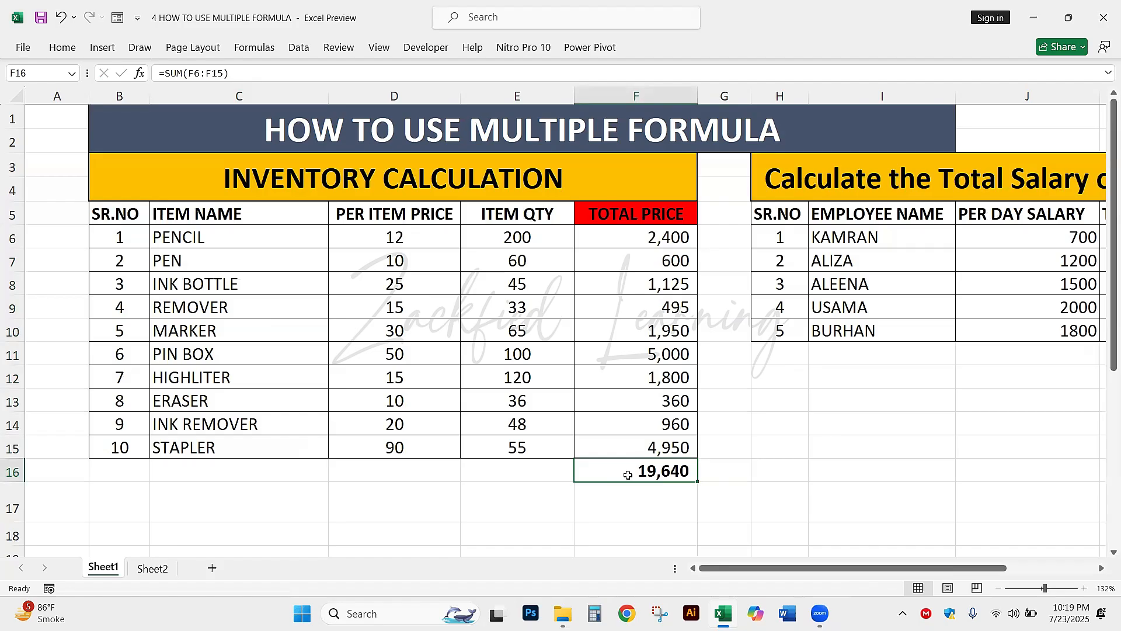
# Step: Draw temporary arrows from each of the five employee names to the matching PER DAY SALARY value
pyautogui.hscroll(4, 626, 475)
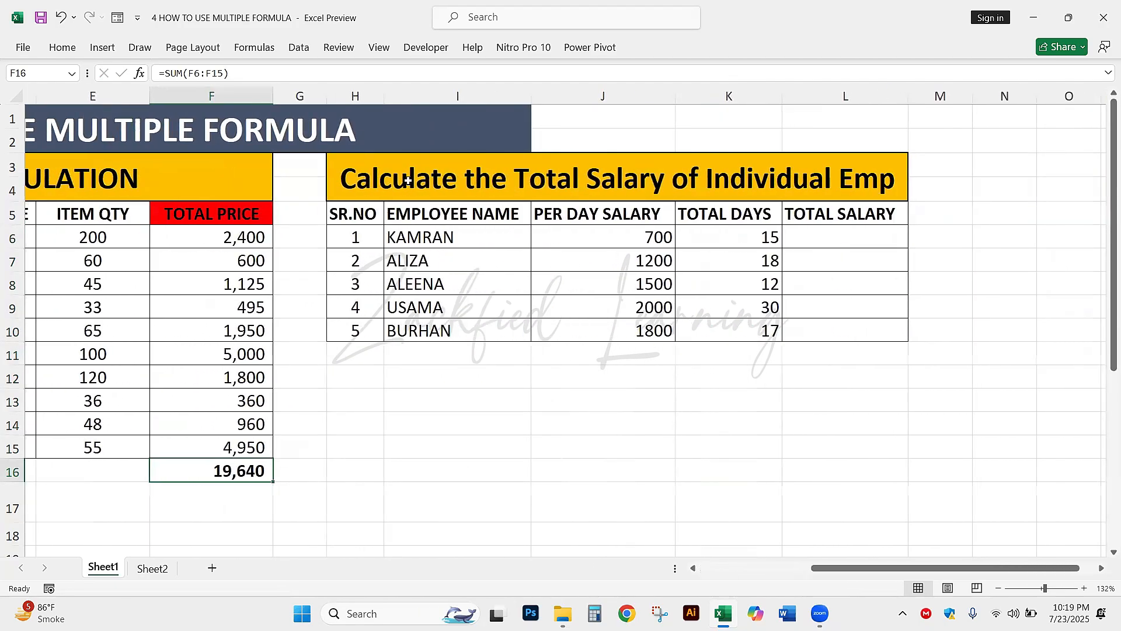
pyautogui.click(485, 194)
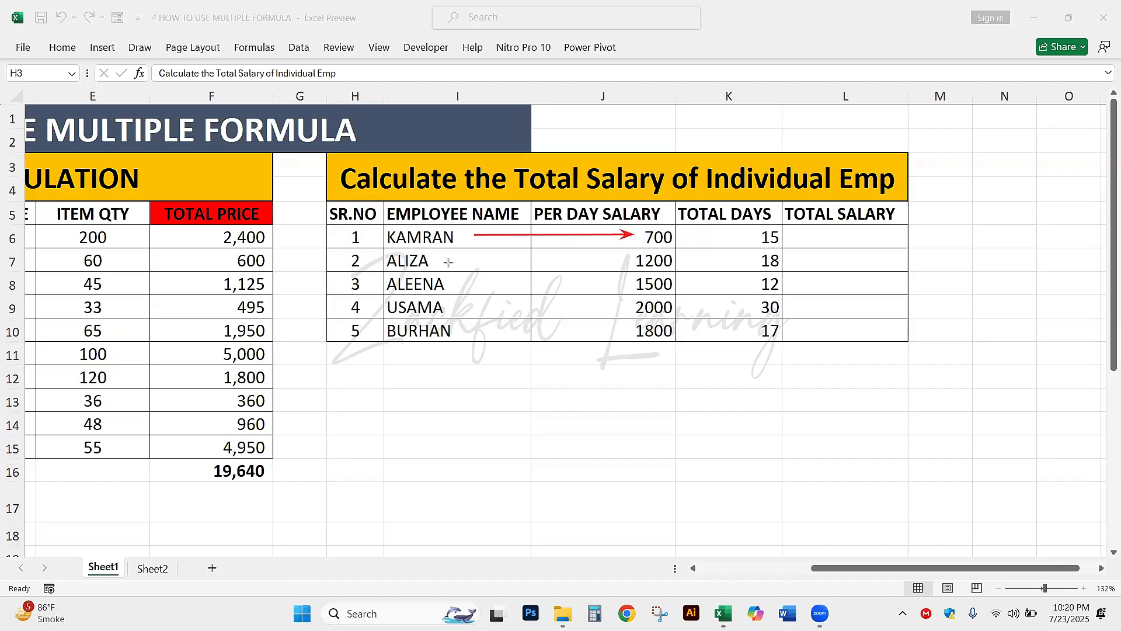
pyautogui.moveTo(444, 260); pyautogui.dragTo(616, 266)
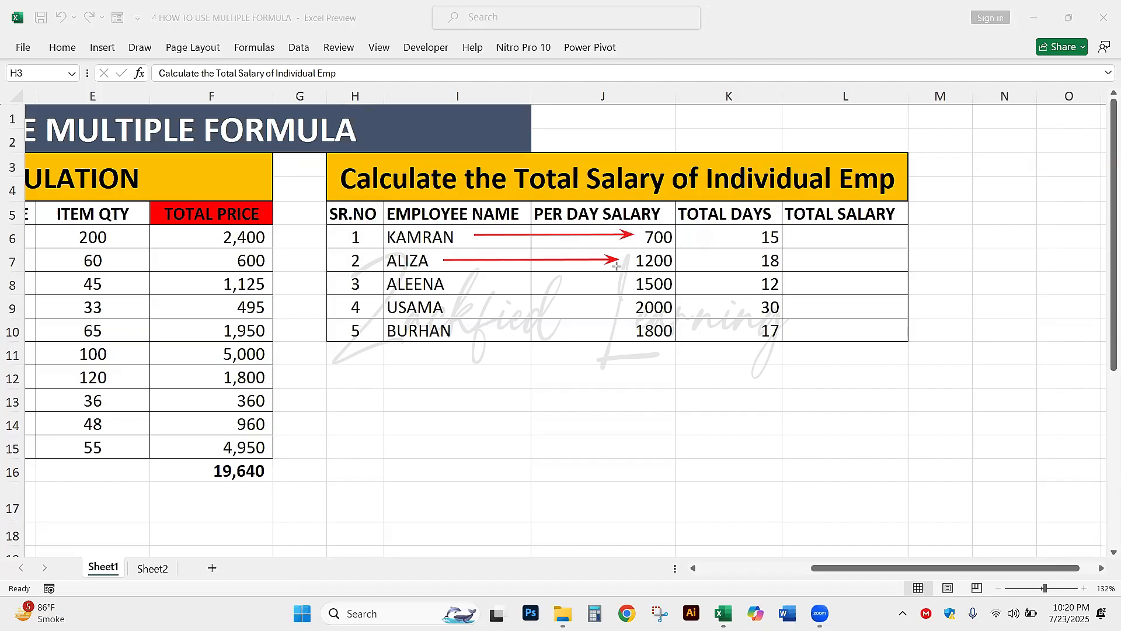
pyautogui.moveTo(459, 280)
pyautogui.mouseDown()
pyautogui.moveTo(619, 292)
pyautogui.moveTo(630, 281)
pyautogui.mouseUp()
pyautogui.moveTo(456, 308); pyautogui.dragTo(623, 311)
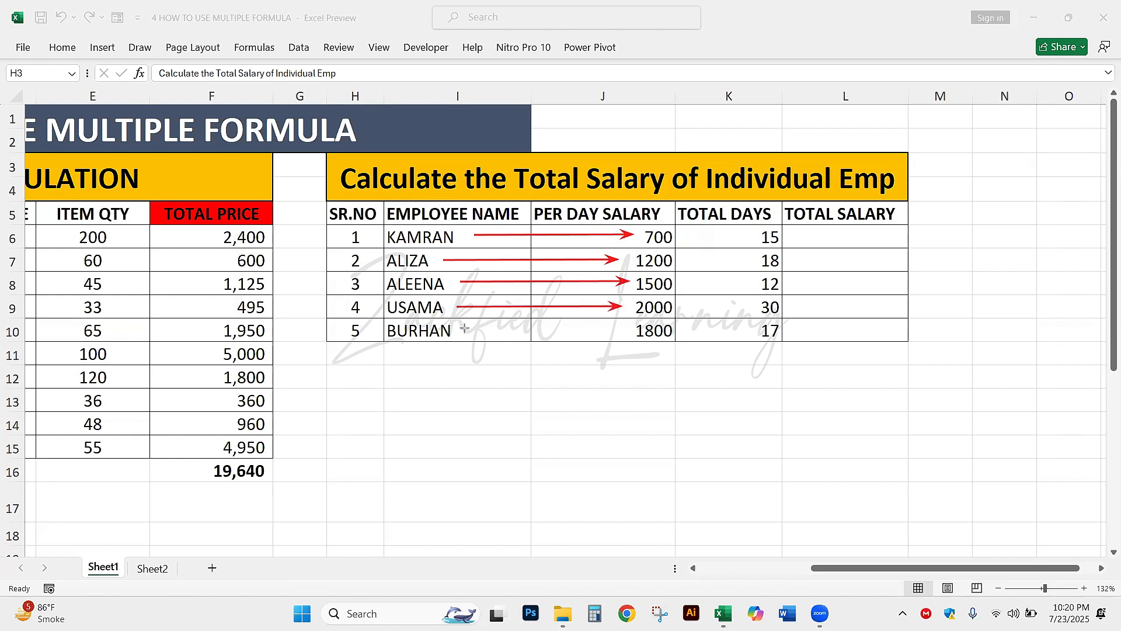
pyautogui.moveTo(464, 328); pyautogui.dragTo(618, 328)
pyautogui.click(637, 381)
# Step: Draw temporary arrows beside the salary table pointing at the five empty TOTAL SALARY cells
pyautogui.moveTo(991, 236); pyautogui.dragTo(930, 235)
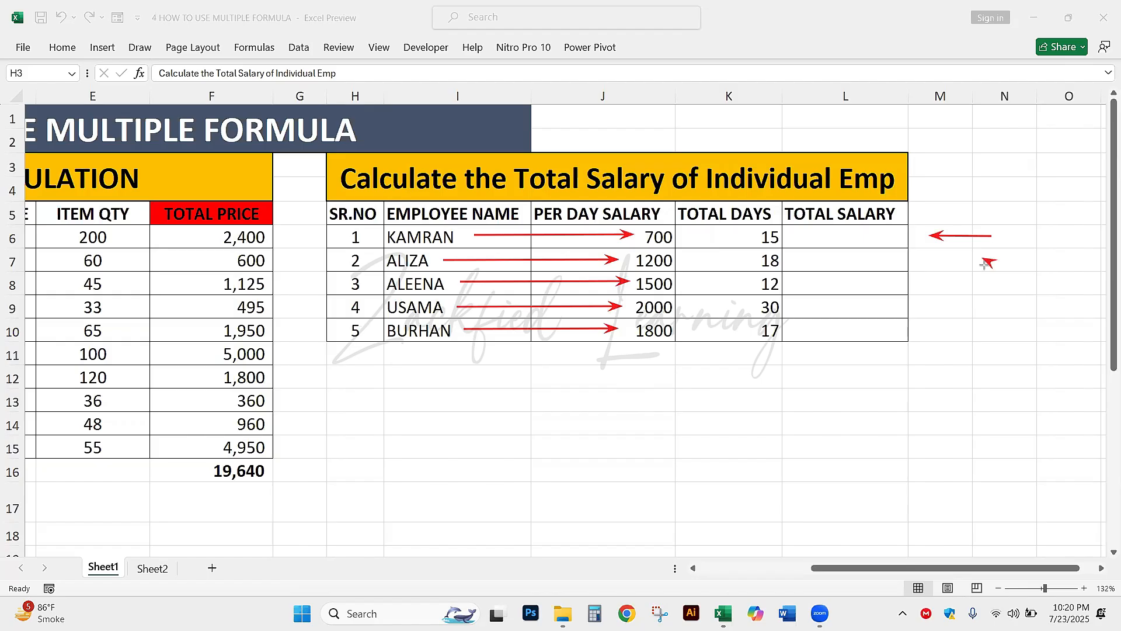
pyautogui.moveTo(991, 262); pyautogui.dragTo(930, 259)
pyautogui.moveTo(988, 283)
pyautogui.mouseDown()
pyautogui.moveTo(935, 283)
pyautogui.moveTo(963, 304)
pyautogui.moveTo(933, 304)
pyautogui.mouseUp()
pyautogui.moveTo(994, 332); pyautogui.dragTo(940, 331)
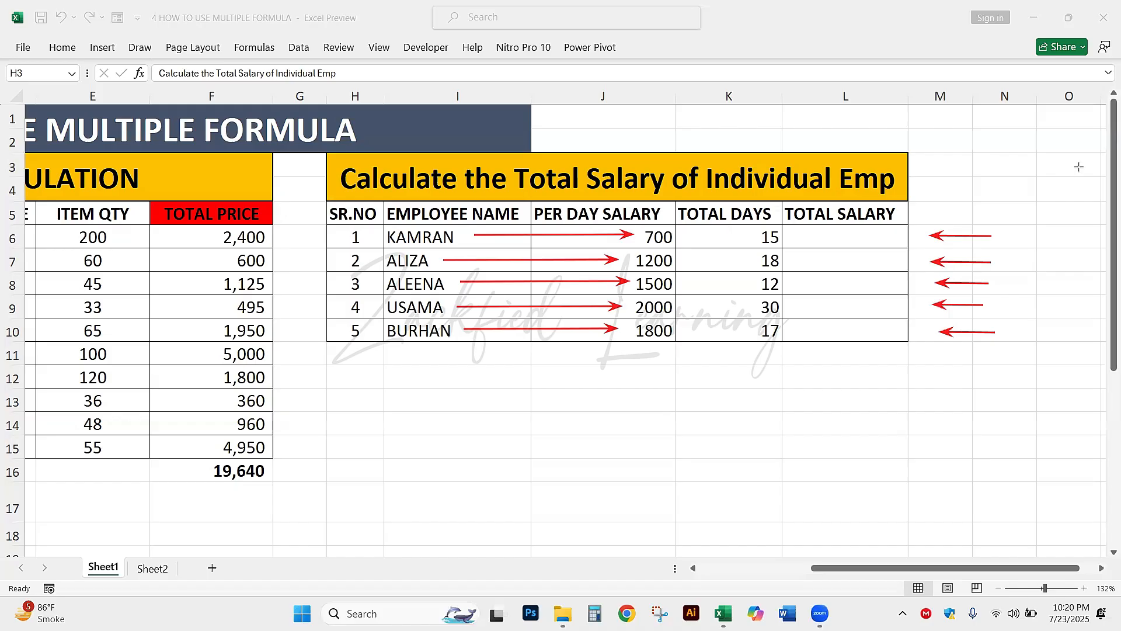
# Step: Mark the TOTAL DAYS values with temporary arrows, replacing a single downward arrow with one per employee row
pyautogui.moveTo(729, 234); pyautogui.dragTo(730, 338)
pyautogui.hotkey('ctrl', 'z')
pyautogui.moveTo(689, 236)
pyautogui.mouseDown()
pyautogui.moveTo(745, 239)
pyautogui.moveTo(747, 260)
pyautogui.mouseUp()
pyautogui.moveTo(689, 282)
pyautogui.mouseDown()
pyautogui.moveTo(743, 282)
pyautogui.moveTo(756, 304)
pyautogui.mouseUp()
pyautogui.moveTo(692, 330); pyautogui.dragTo(747, 330)
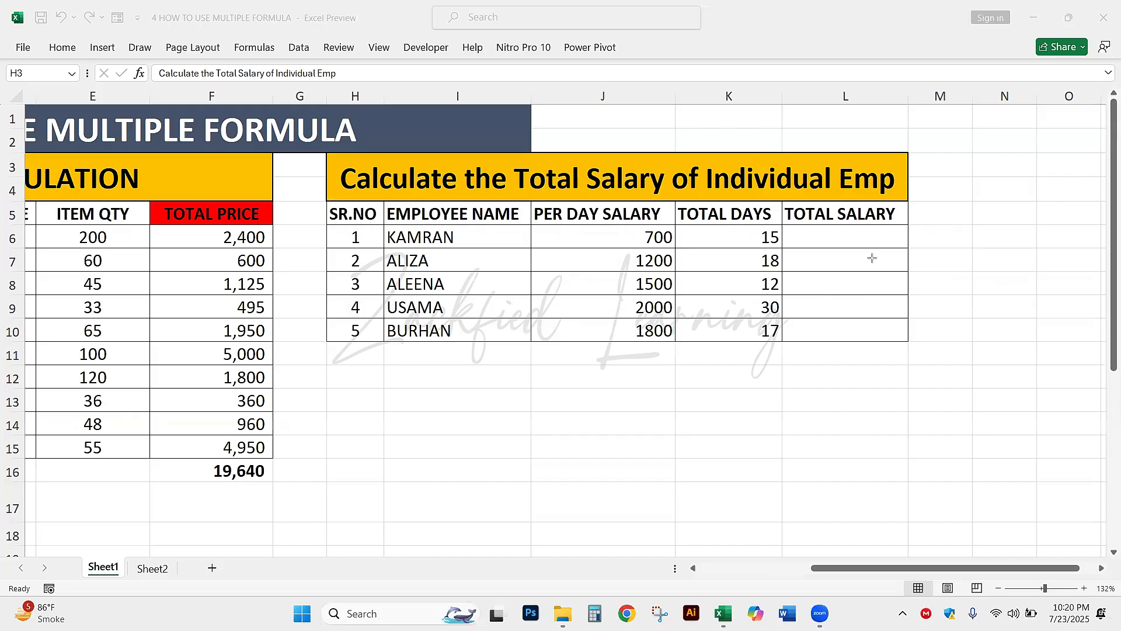
# Step: Calculate the first employee's total salary in L6 with =J6*K6, and review the formula
pyautogui.click(847, 240)
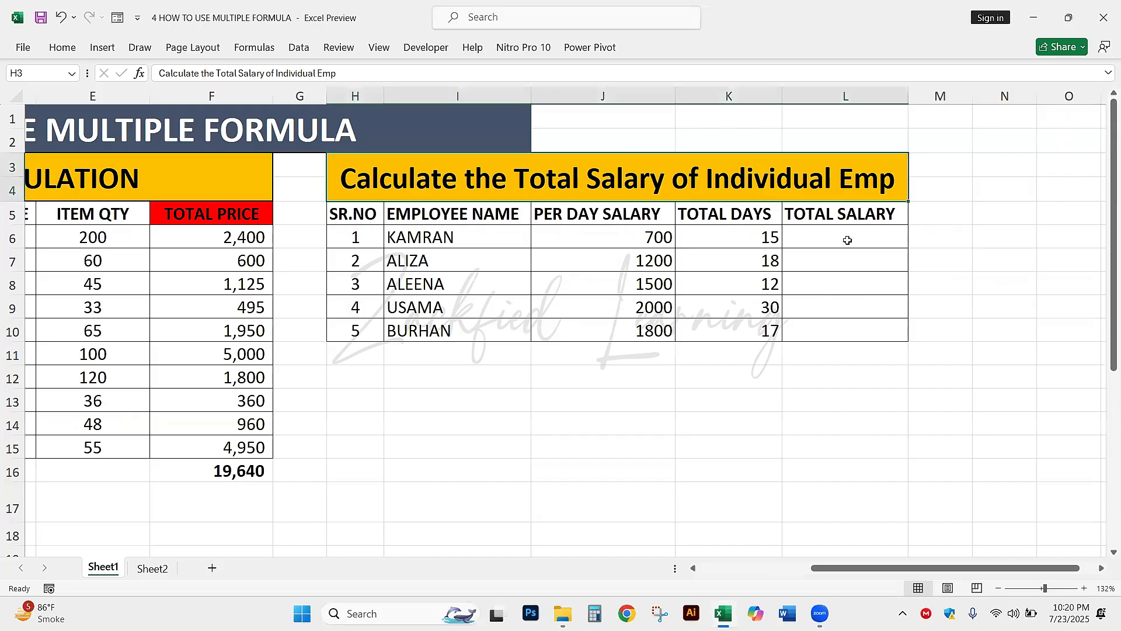
pyautogui.write('=')
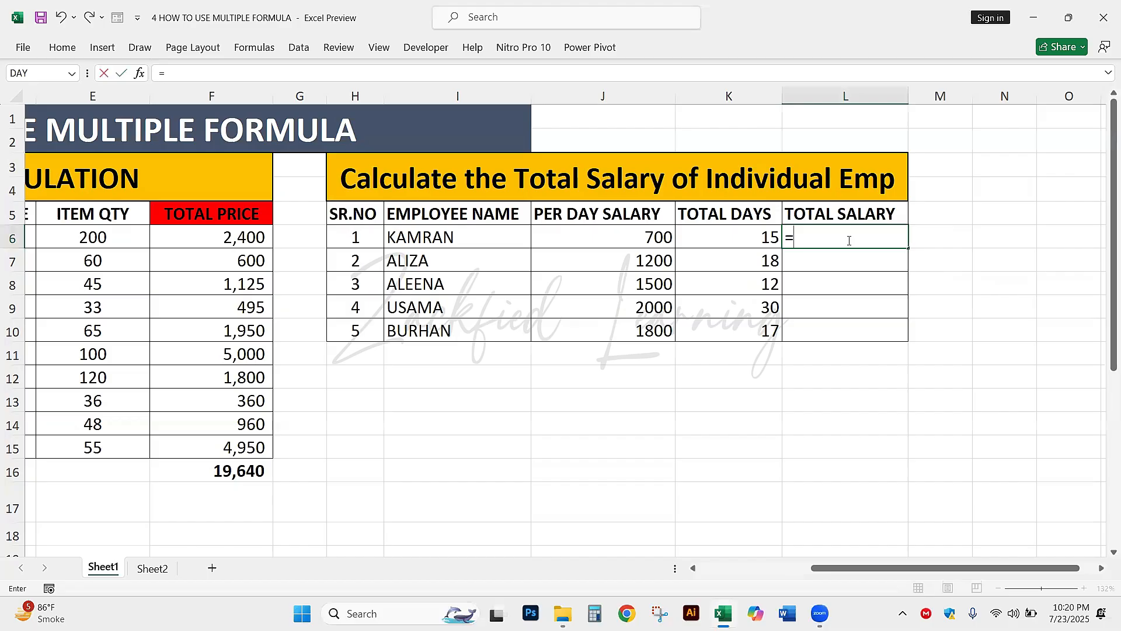
pyautogui.click(640, 236)
pyautogui.write('*')
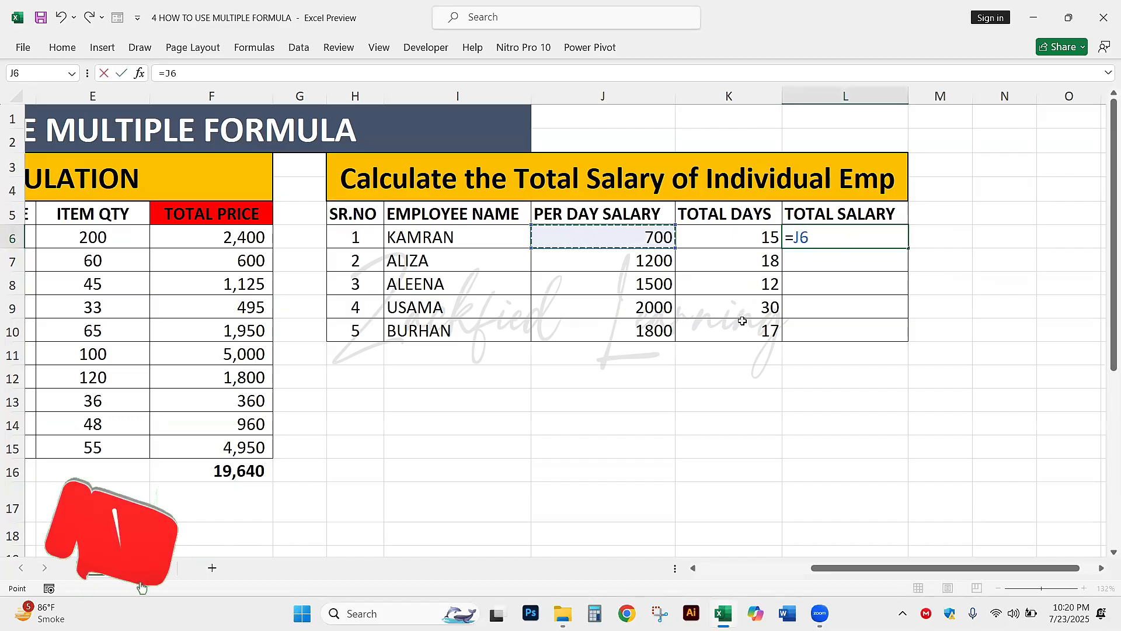
pyautogui.click(744, 237)
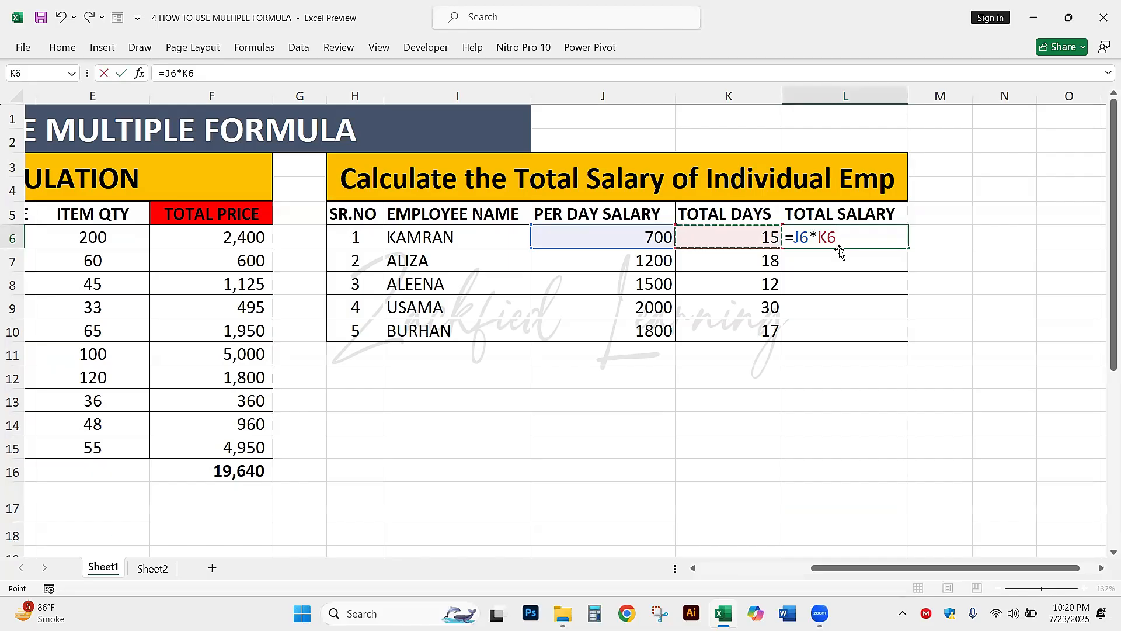
pyautogui.press('Return')
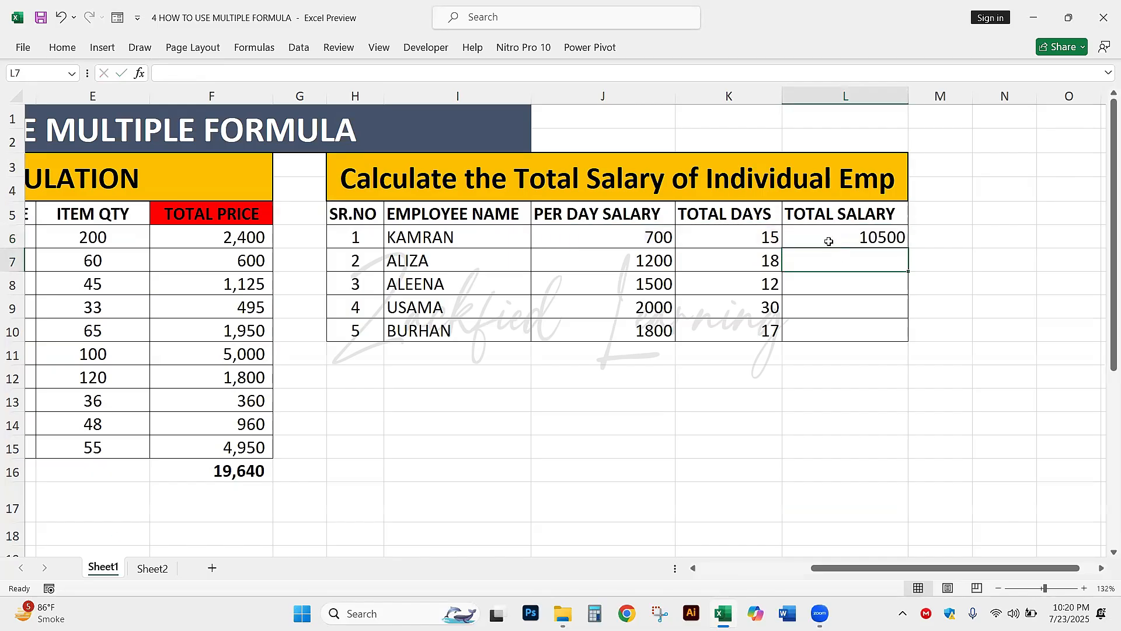
pyautogui.click(828, 232)
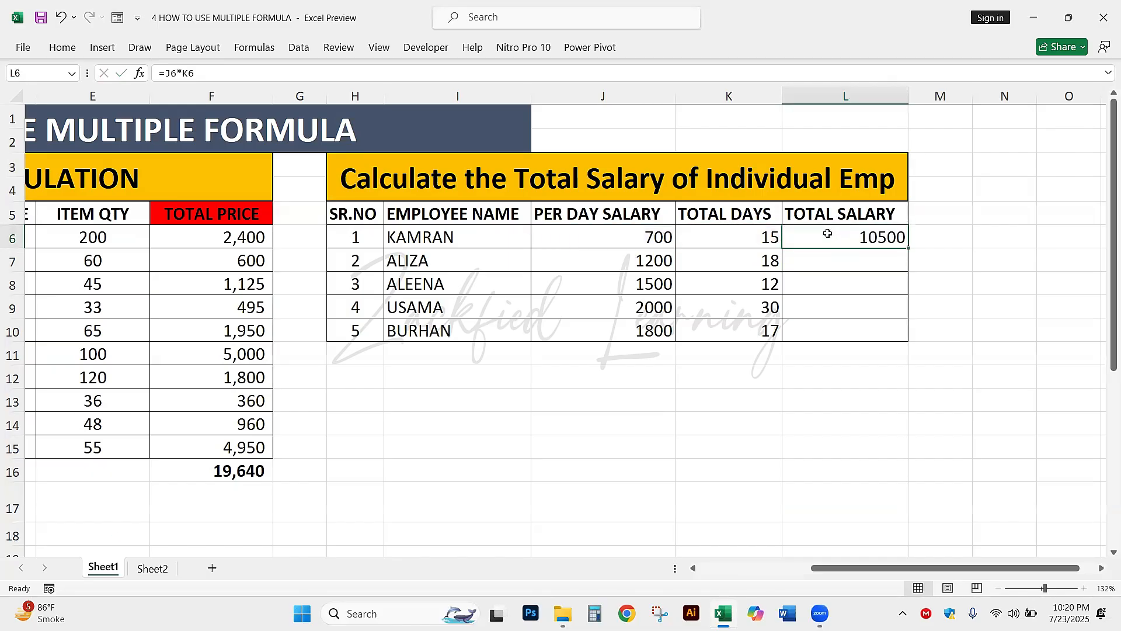
# Step: Calculate the second employee's total salary in L7 with =J7*K7, and select the calculated cell
pyautogui.click(829, 258)
pyautogui.write('=')
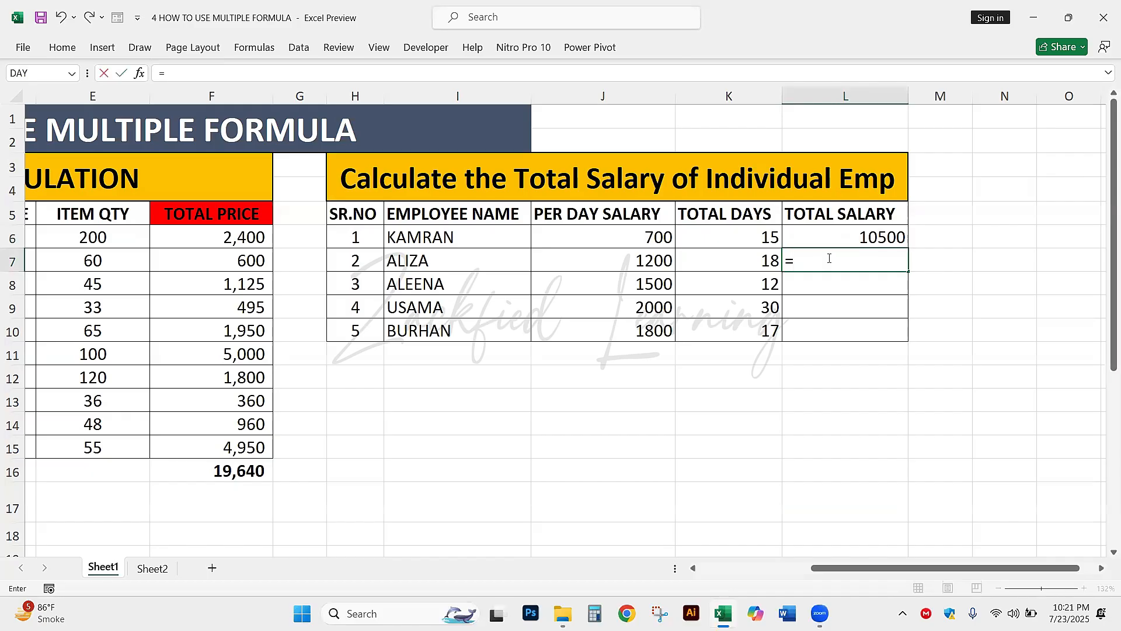
pyautogui.click(611, 253)
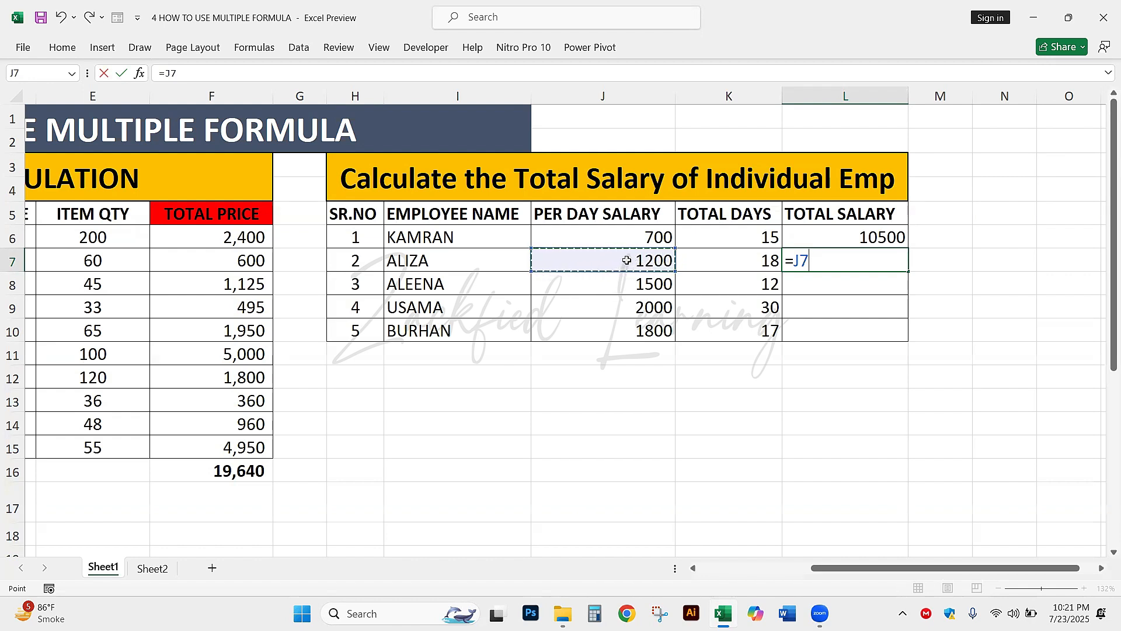
pyautogui.write('*')
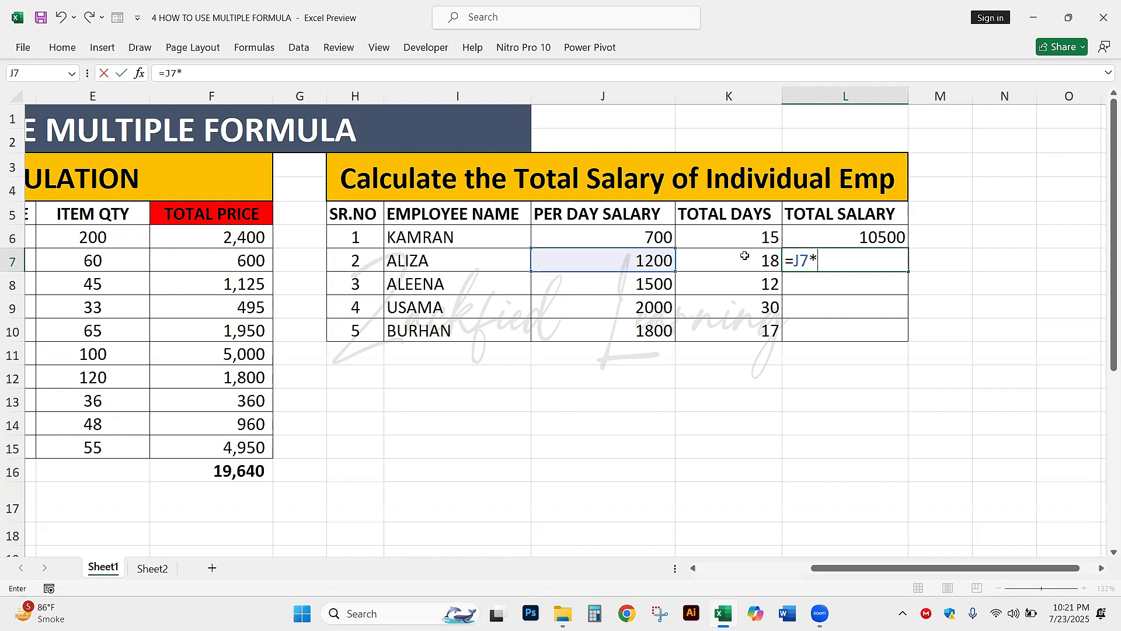
pyautogui.click(719, 261)
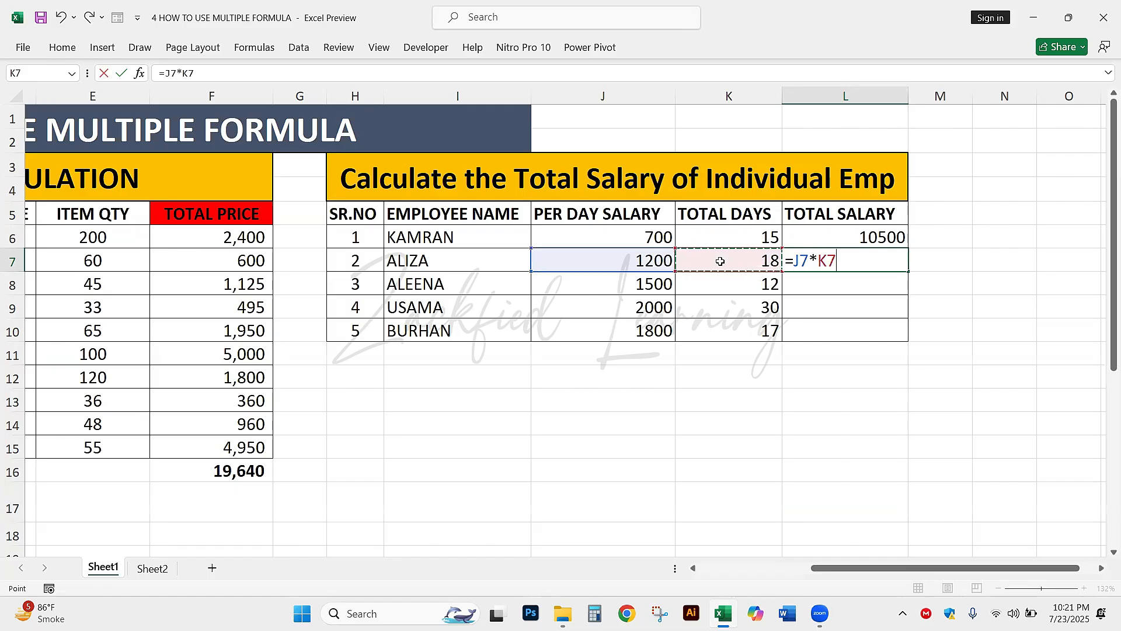
pyautogui.press('Return')
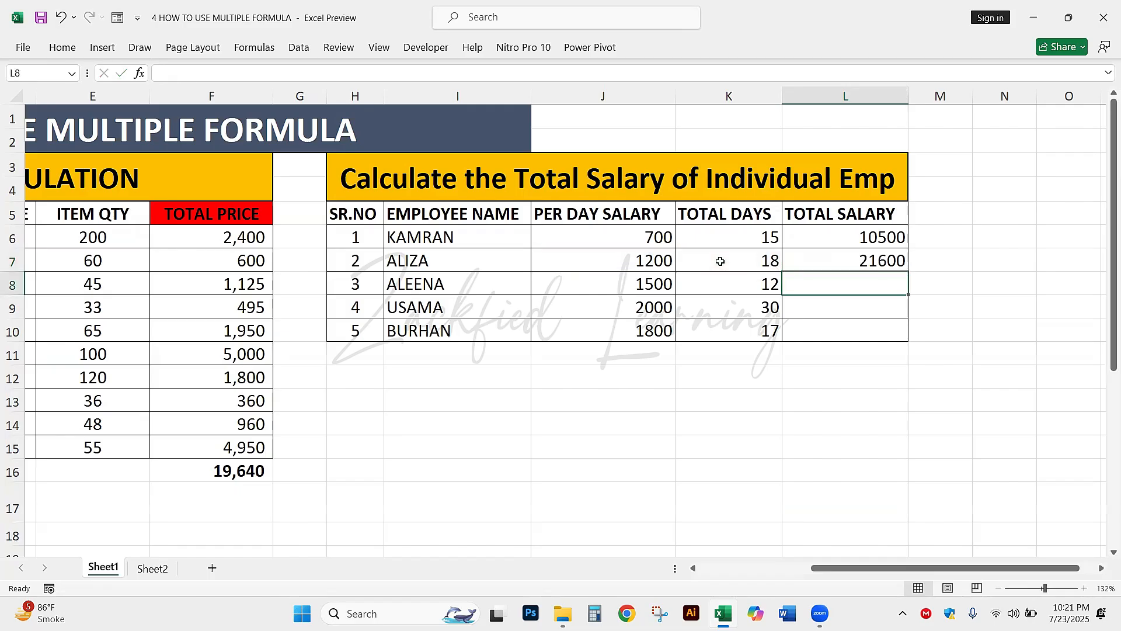
pyautogui.click(795, 257)
# Step: Calculate the third employee's total salary in L8 by multiplying J8 by K8
pyautogui.click(797, 279)
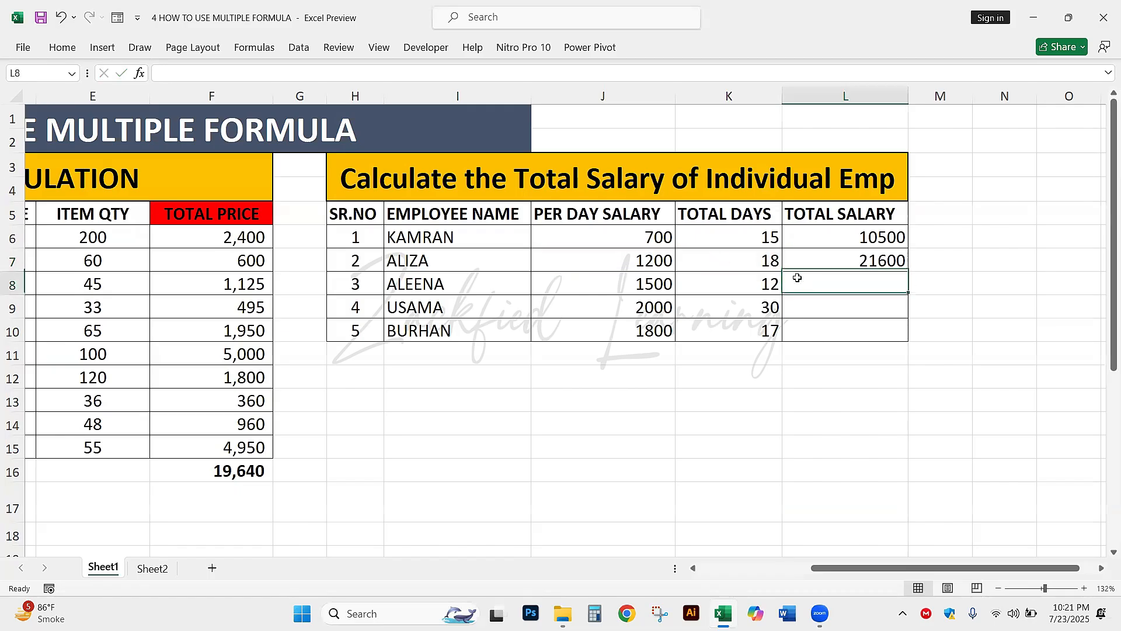
pyautogui.write('=')
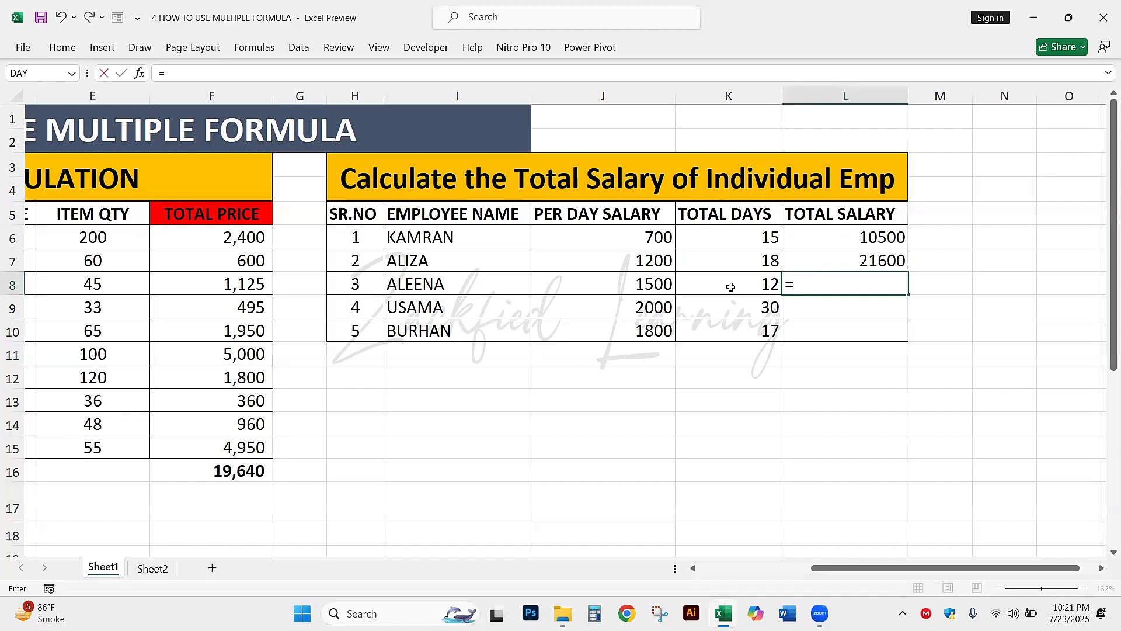
pyautogui.click(615, 284)
pyautogui.write('*')
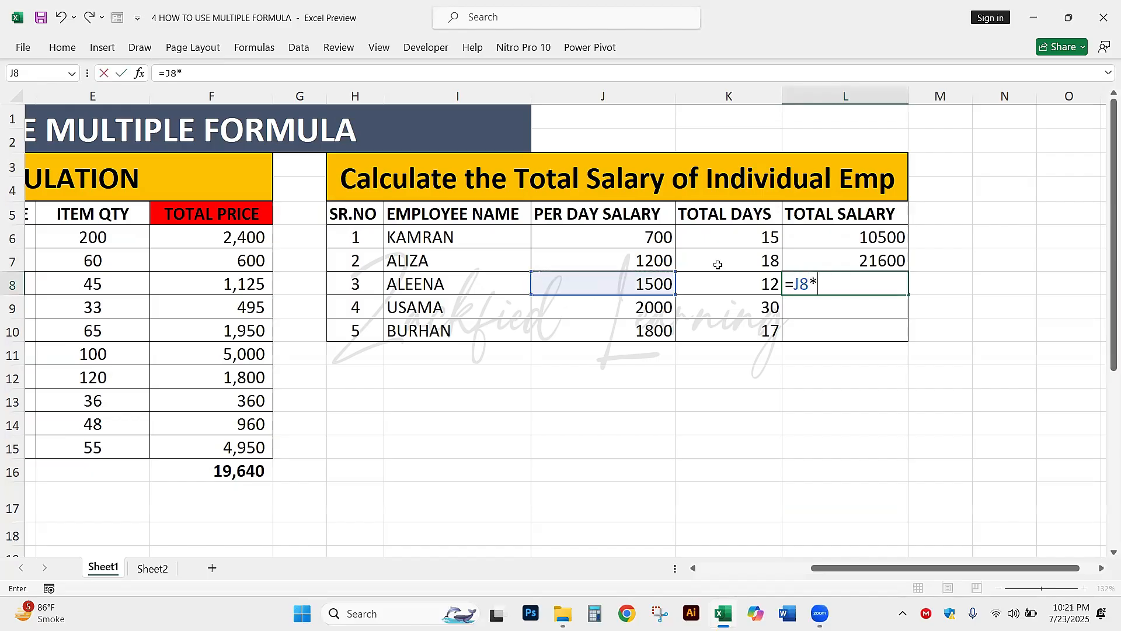
pyautogui.click(717, 274)
pyautogui.press('Return')
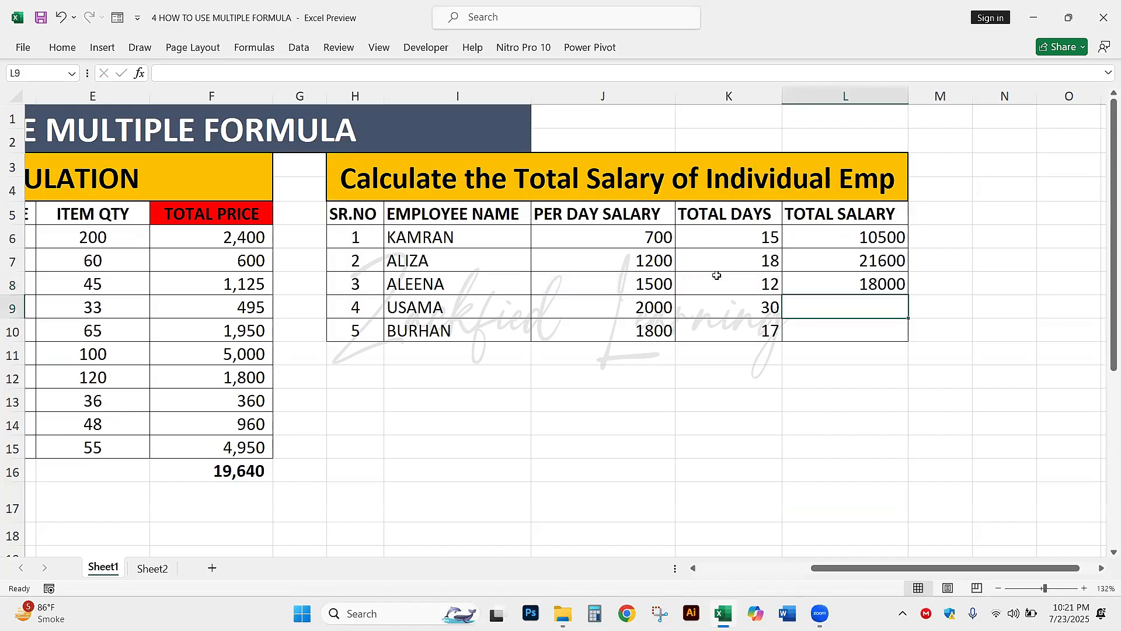
# Step: Calculate the fourth employee's total salary in L9 by multiplying J9 by K9
pyautogui.write('=')
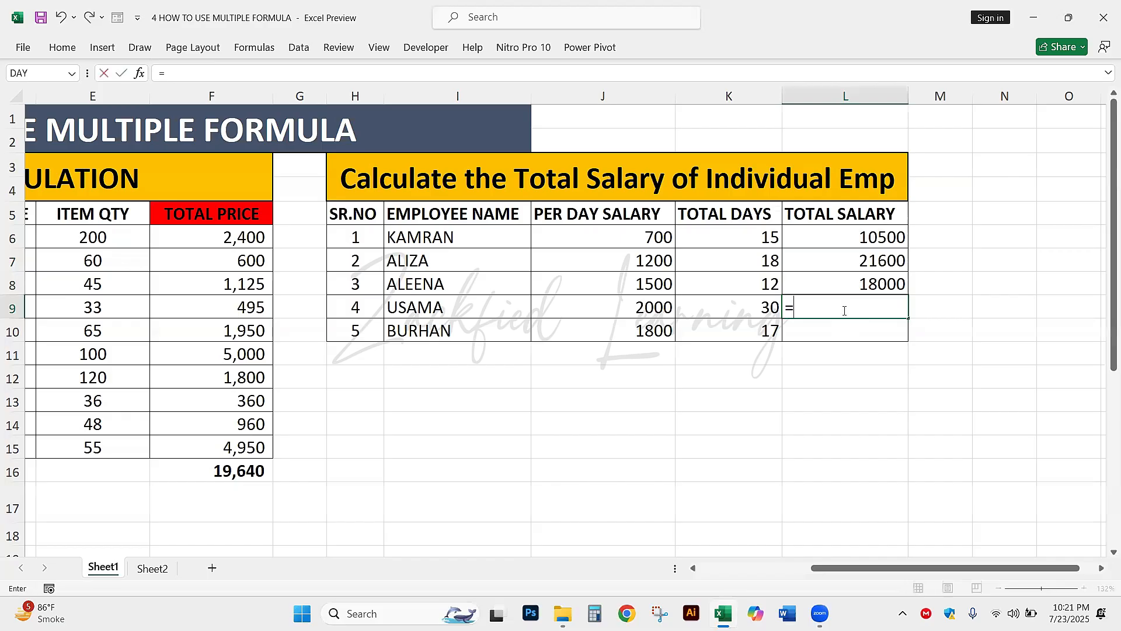
pyautogui.click(619, 310)
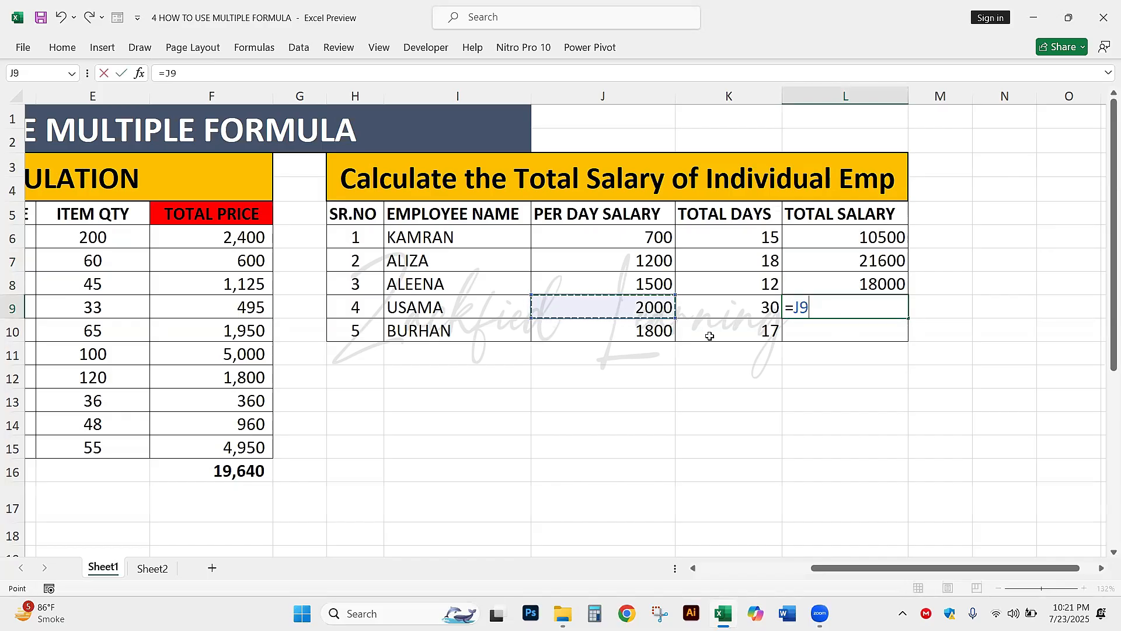
pyautogui.write('*')
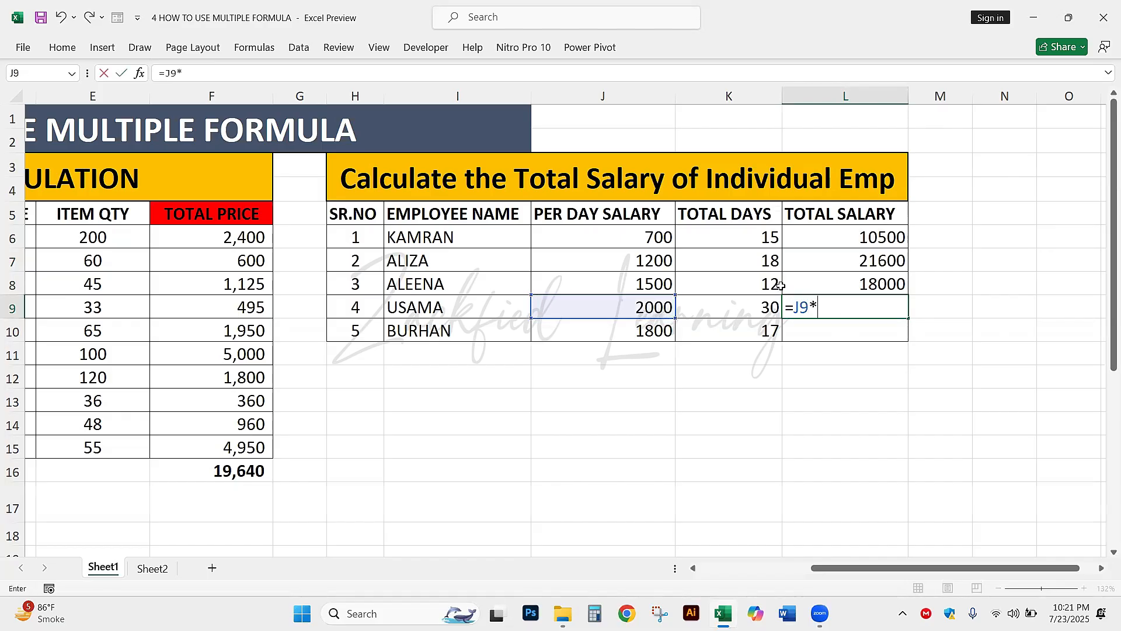
pyautogui.click(730, 307)
pyautogui.press('Return')
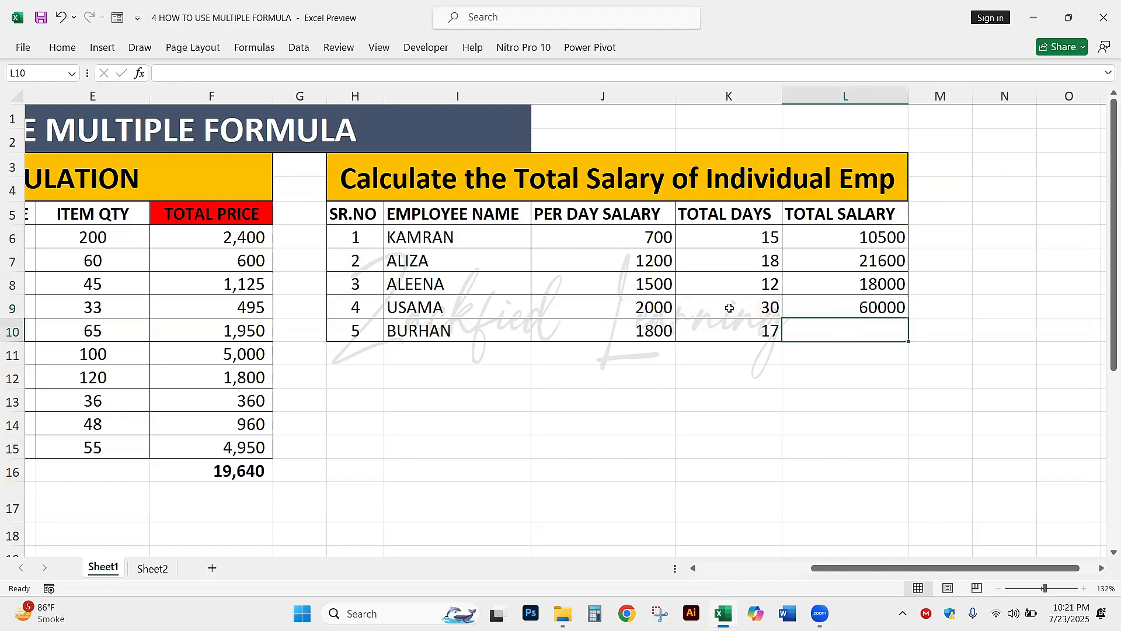
pyautogui.click(819, 314)
# Step: Try to calculate the fifth employee's total salary in L10 with =J10+K10, and inspect the formula
pyautogui.click(816, 333)
pyautogui.write('=')
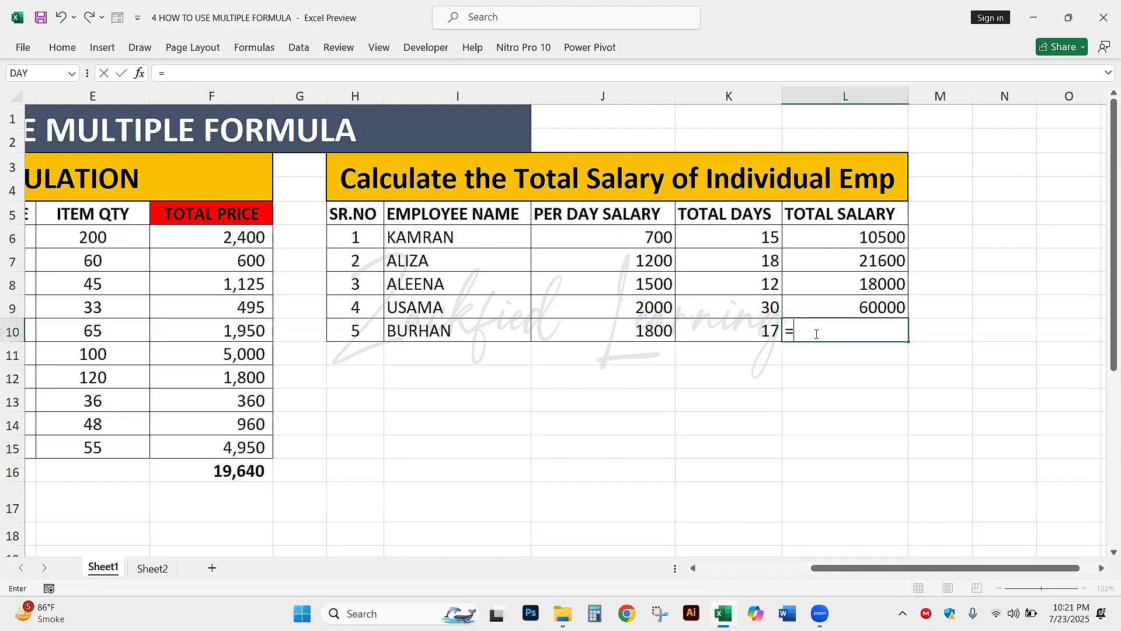
pyautogui.click(628, 321)
pyautogui.write('+')
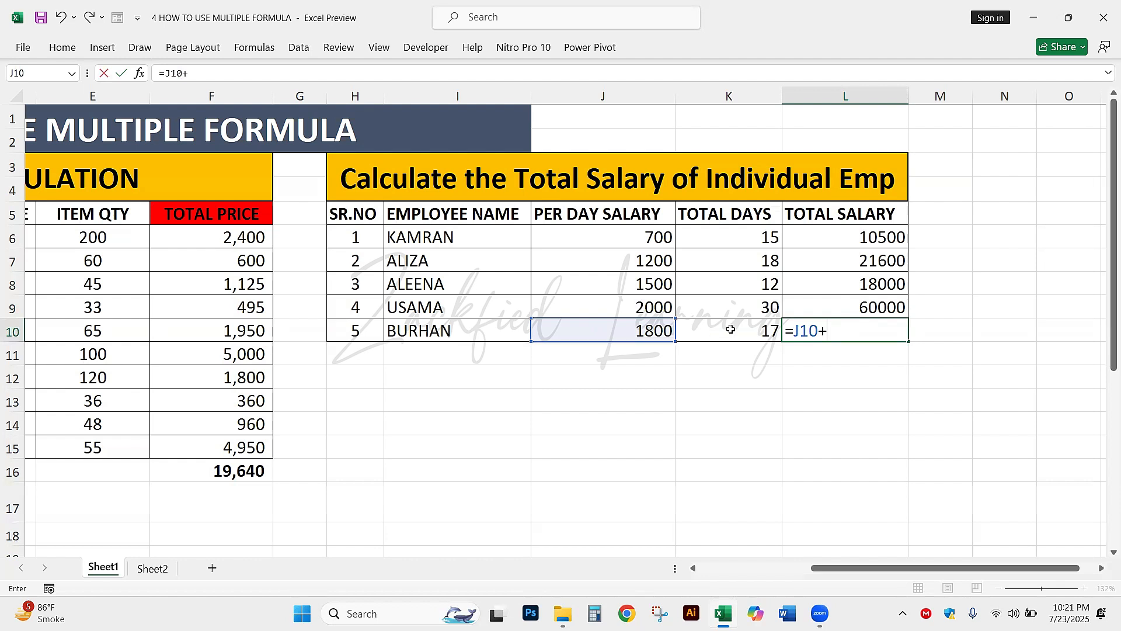
pyautogui.click(730, 330)
pyautogui.press('Return')
pyautogui.click(816, 325)
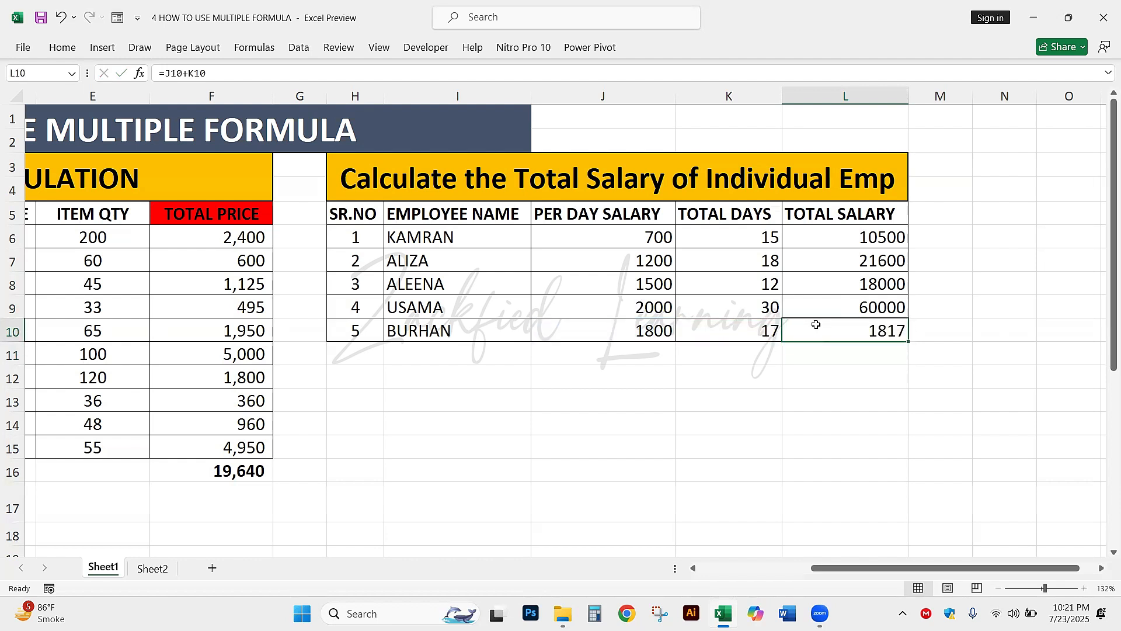
pyautogui.doubleClick(815, 325)
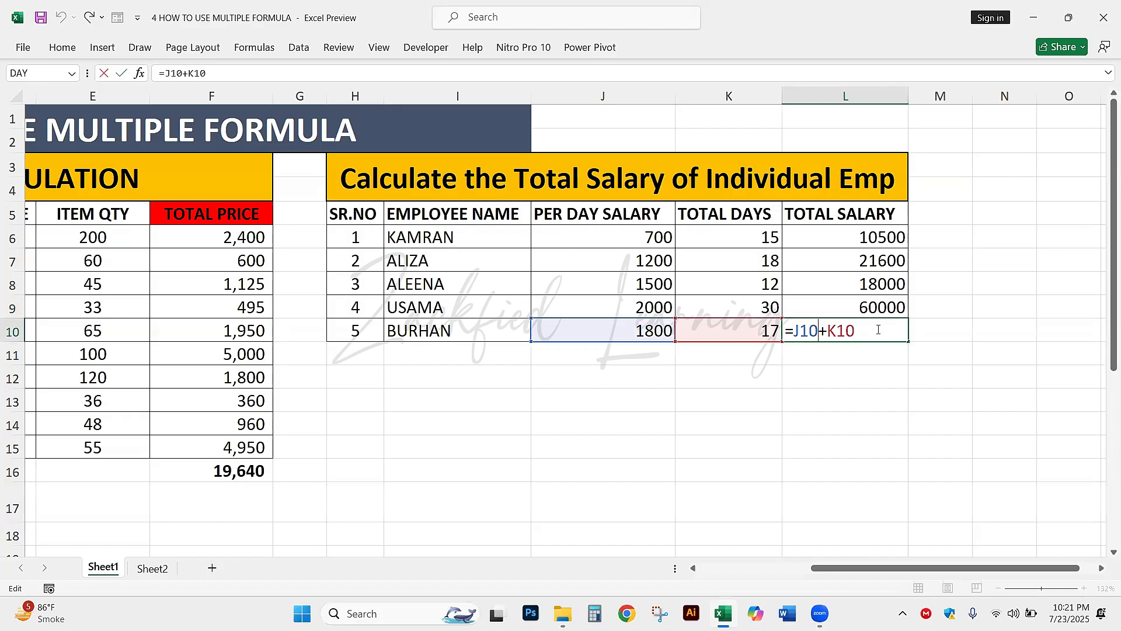
pyautogui.press('Escape')
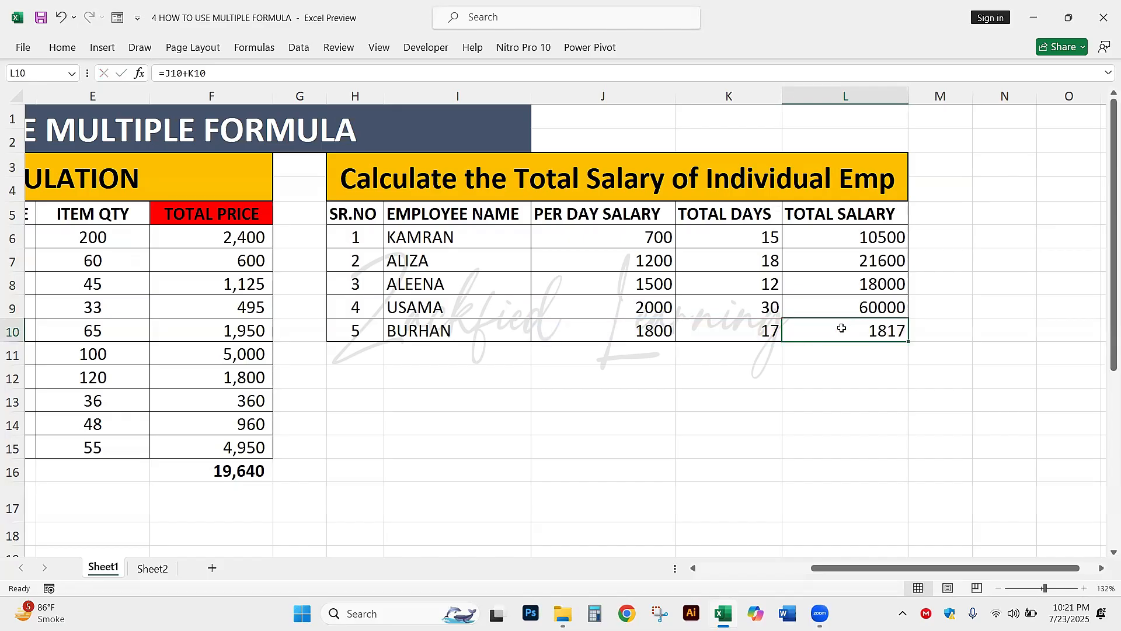
# Step: Calculate the fifth employee's total salary in L10 with =J10*K10, and select the calculated cell
pyautogui.write('=')
pyautogui.click(645, 328)
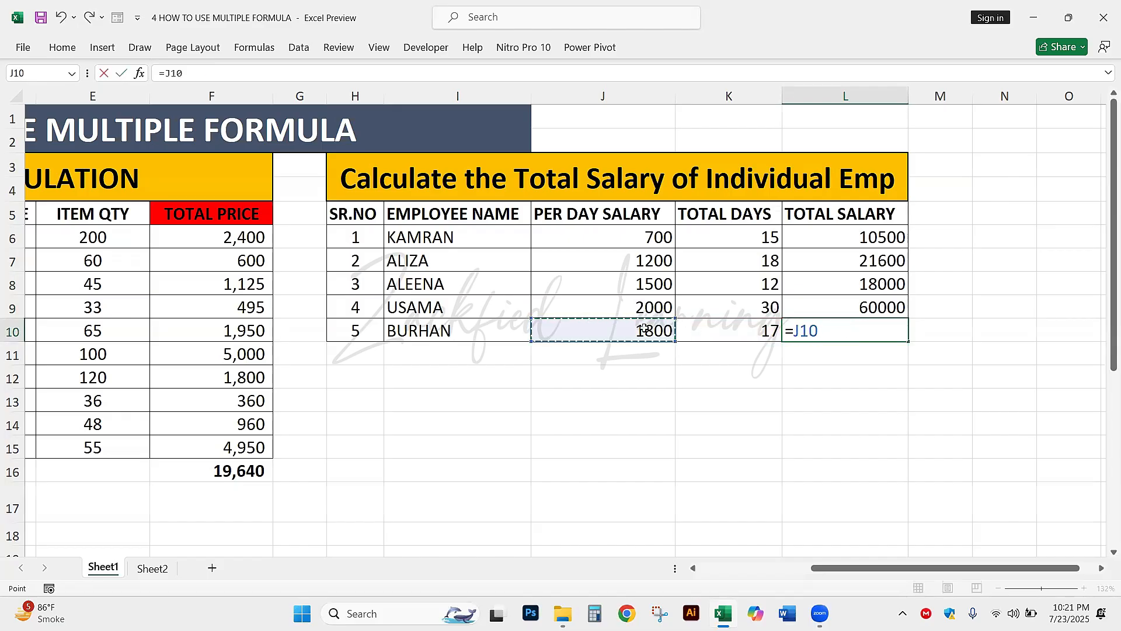
pyautogui.write('*')
pyautogui.click(692, 329)
pyautogui.press('Return')
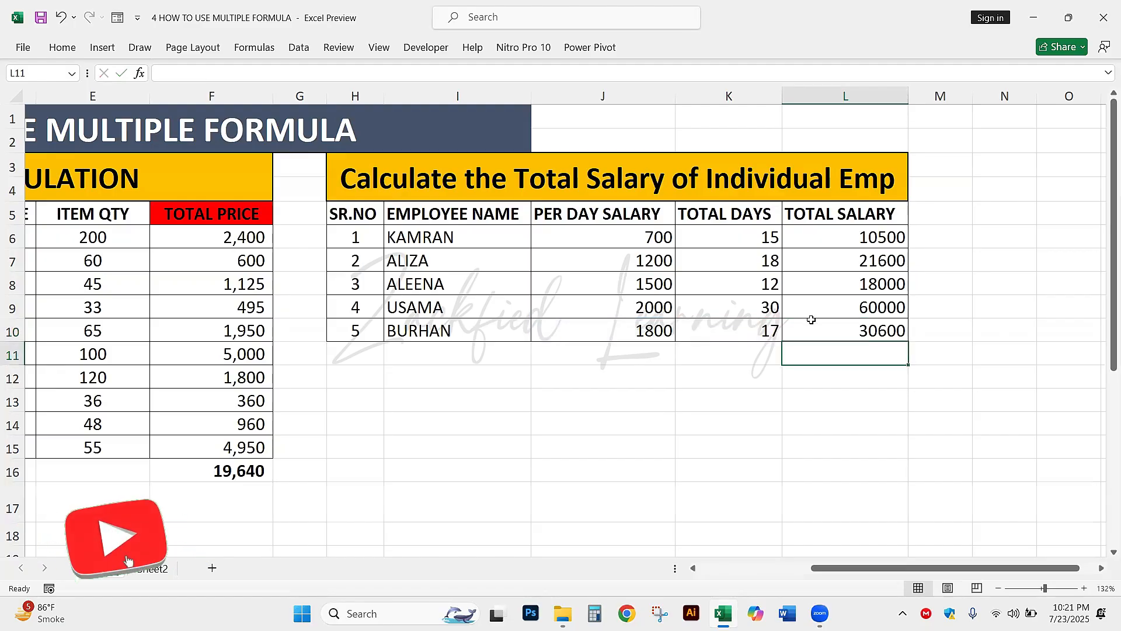
pyautogui.click(811, 321)
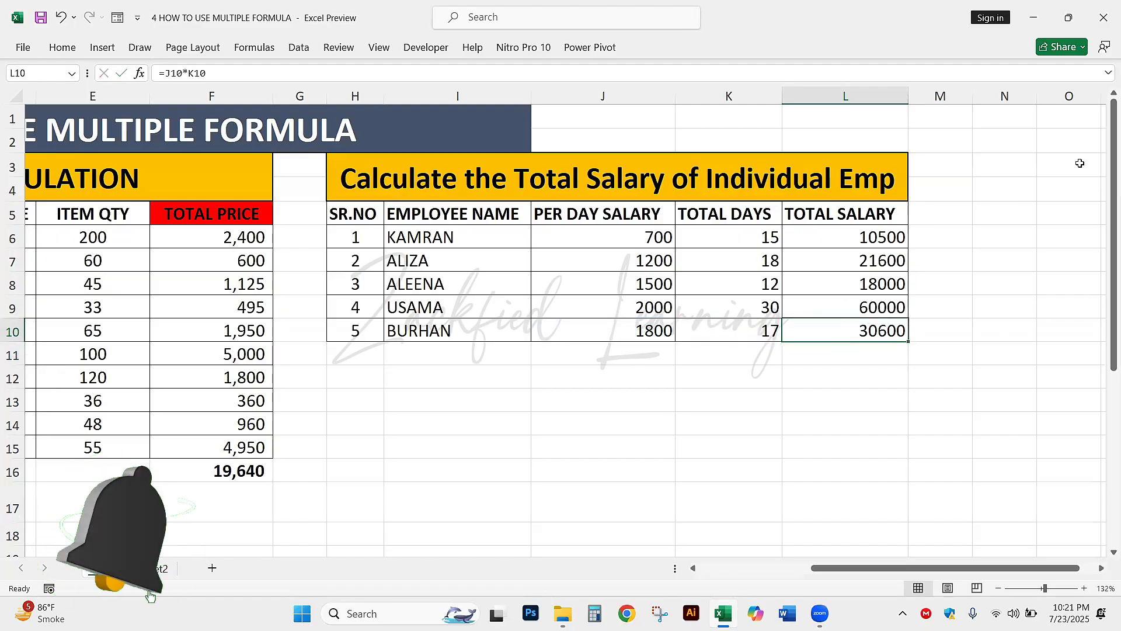
# Step: Draw red annotation arrows across rows 6 to 10, from each employee's name to the total salary
pyautogui.hotkey('ctrl', '2')
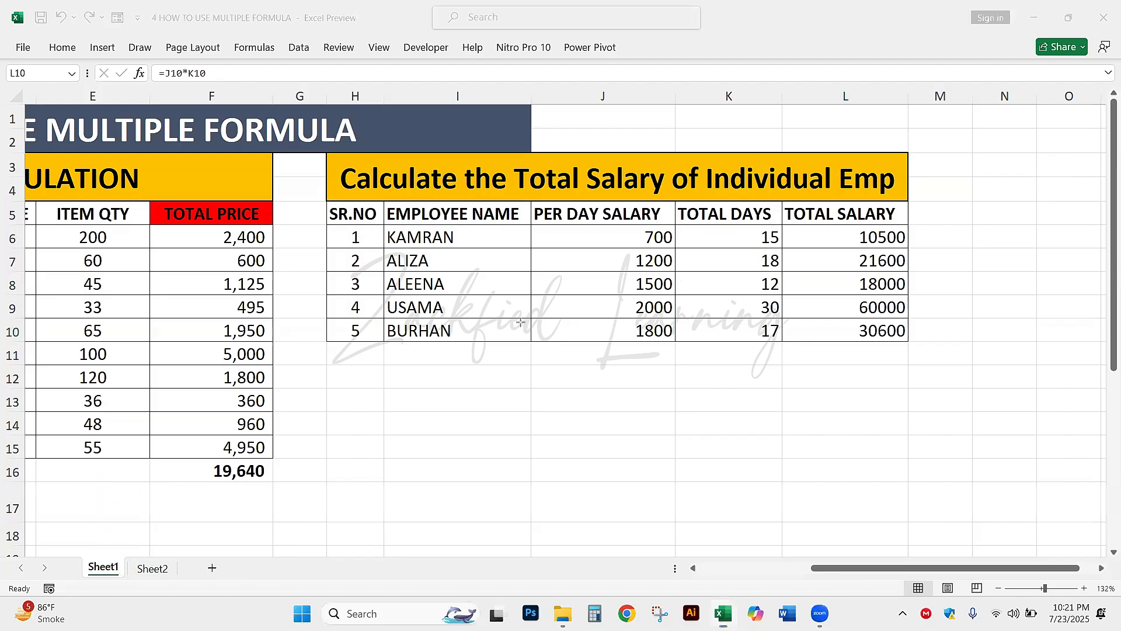
pyautogui.moveTo(472, 239); pyautogui.dragTo(839, 239)
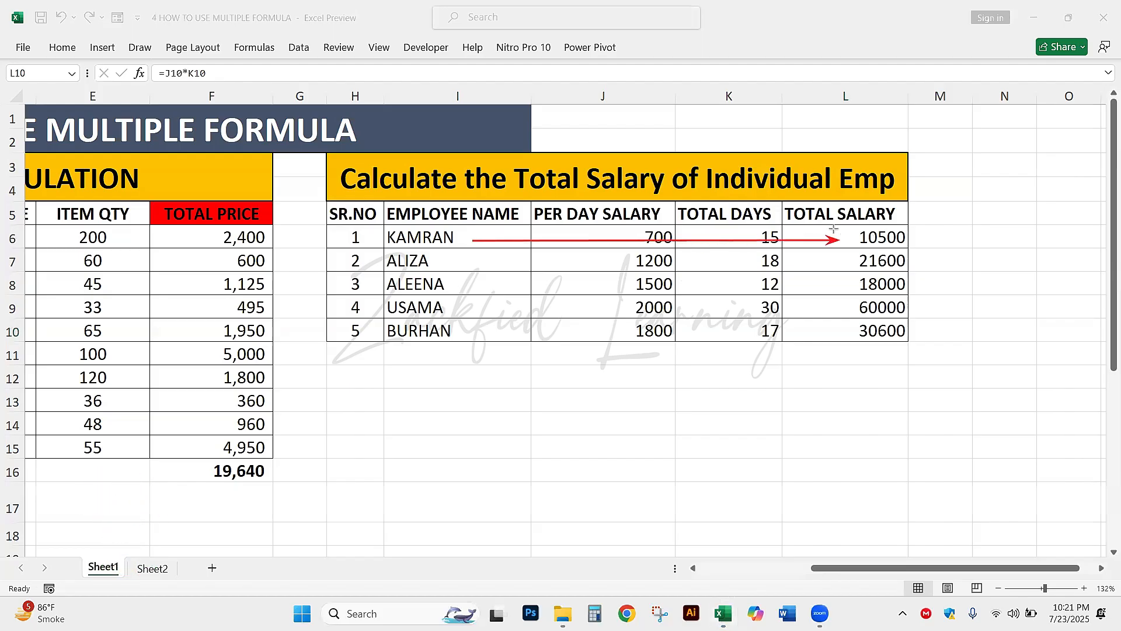
pyautogui.moveTo(466, 261); pyautogui.dragTo(841, 261)
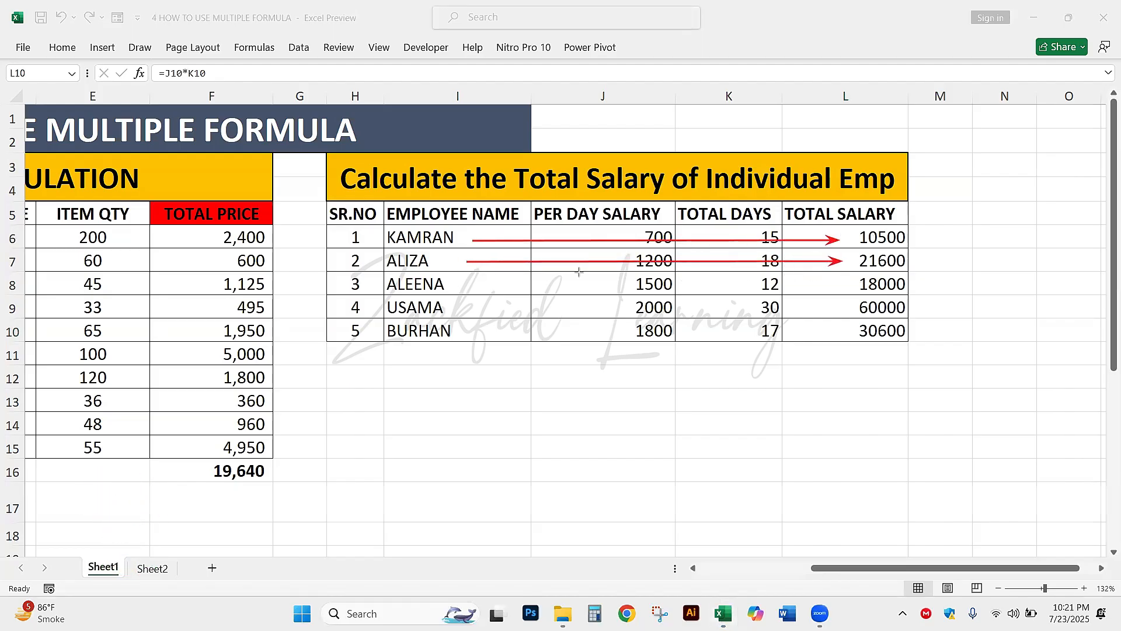
pyautogui.moveTo(451, 282); pyautogui.dragTo(853, 283)
pyautogui.moveTo(452, 306); pyautogui.dragTo(850, 307)
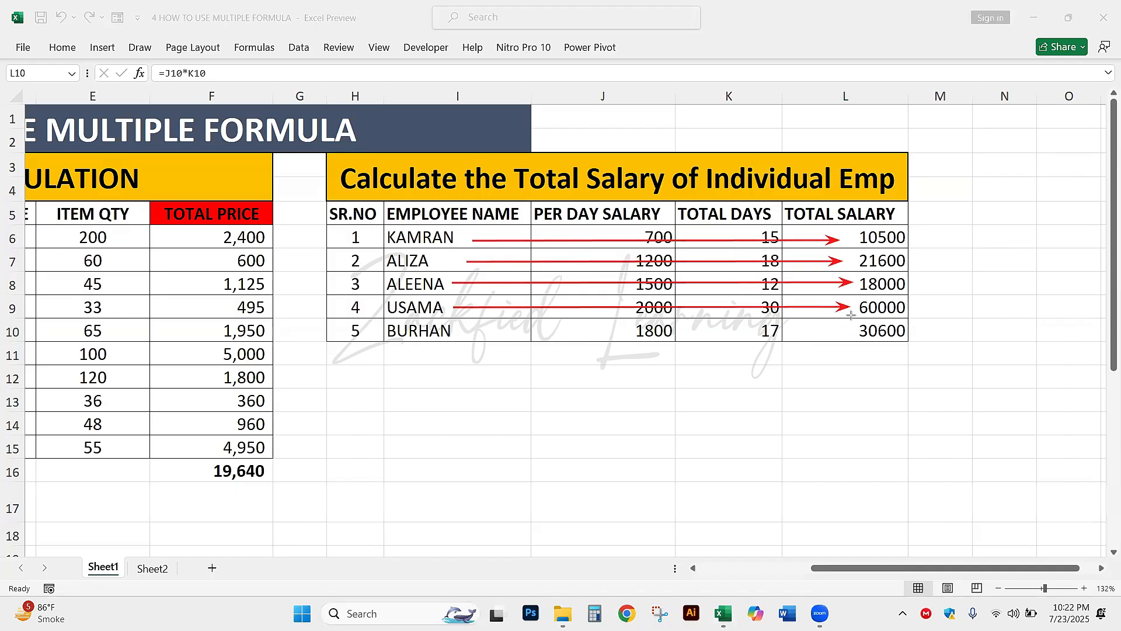
pyautogui.moveTo(468, 330); pyautogui.dragTo(858, 330)
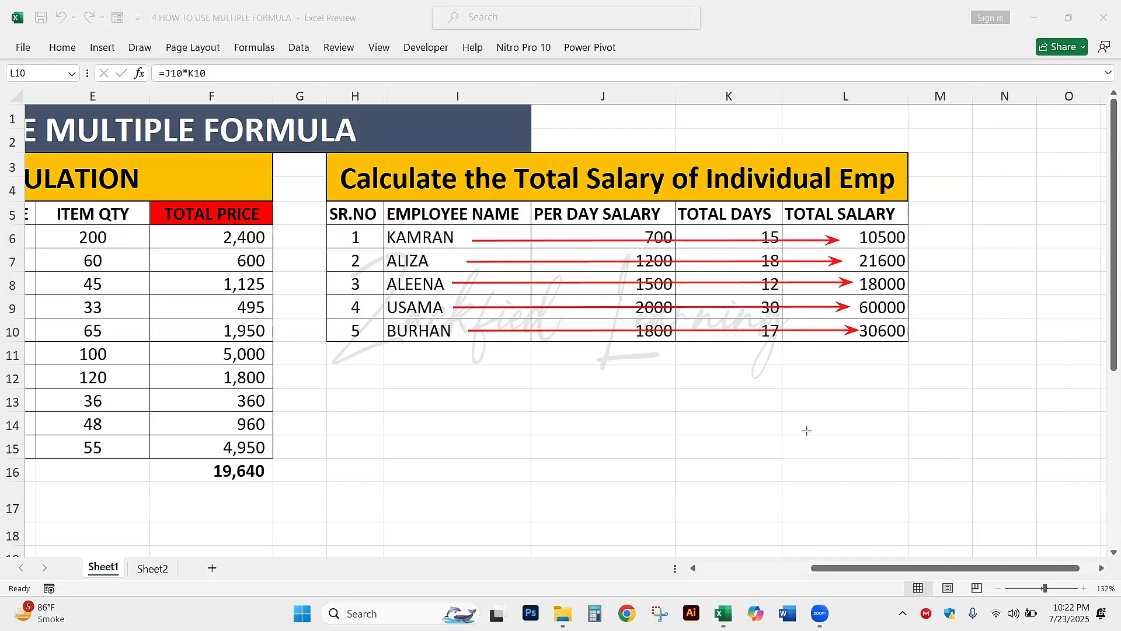
# Step: Undo the red arrows over the salary table and leave the screen annotation mode
pyautogui.hotkey('ctrl', 'z')
pyautogui.hotkey('ctrl', 'z')
pyautogui.hotkey('ctrl', 'z')
pyautogui.hotkey('ctrl', 'z')
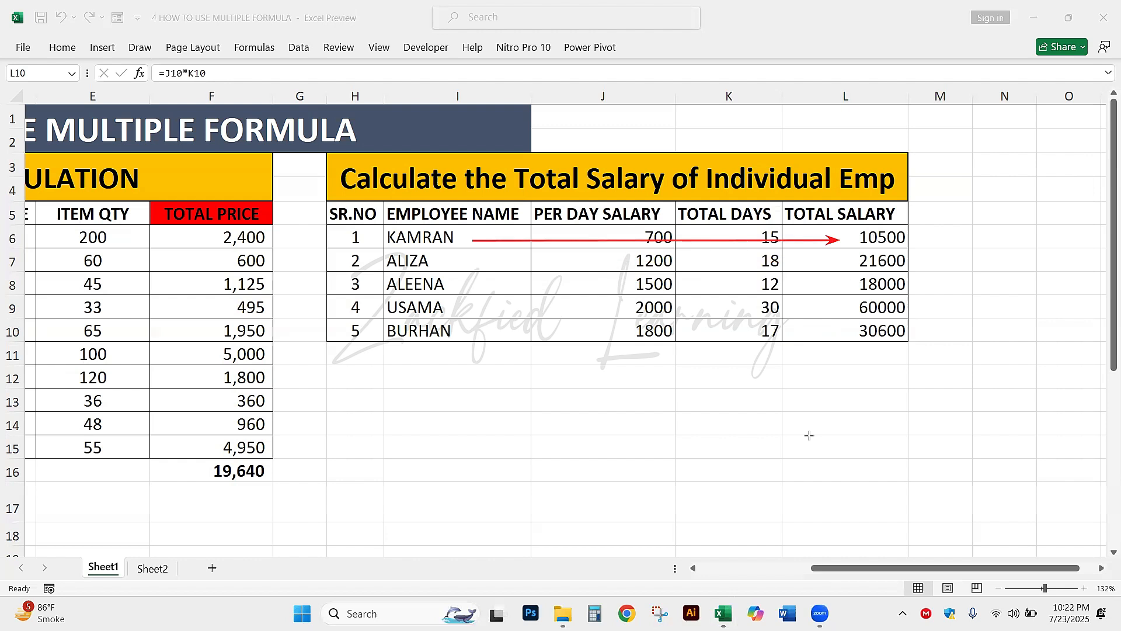
pyautogui.hotkey('ctrl', 'z')
pyautogui.moveTo(803, 439)
pyautogui.mouseDown()
pyautogui.moveTo(835, 286)
pyautogui.moveTo(808, 251)
pyautogui.moveTo(835, 262)
pyautogui.mouseUp()
pyautogui.hotkey('ctrl', 'z')
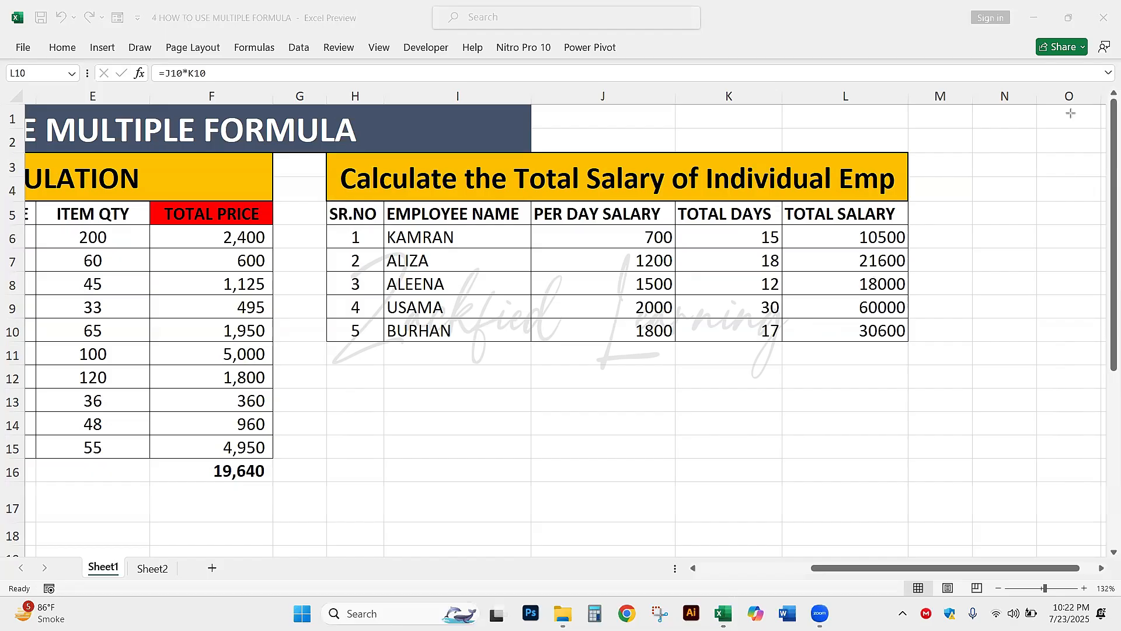
pyautogui.press('Escape')
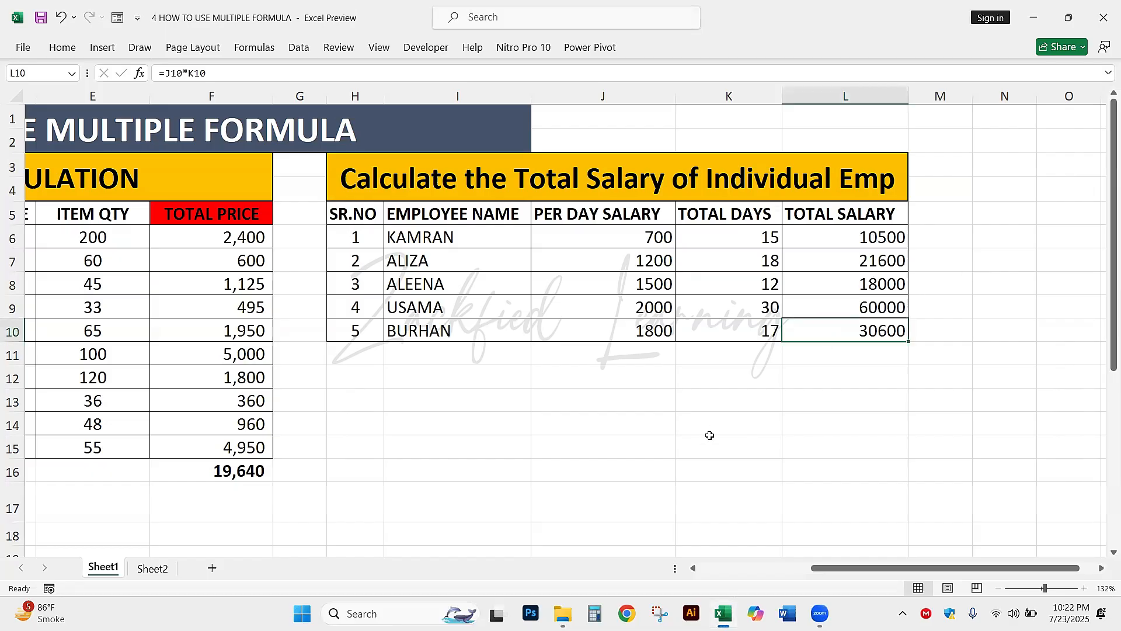
# Step: Close the multiple formula workbook without saving its changes
pyautogui.click(591, 434)
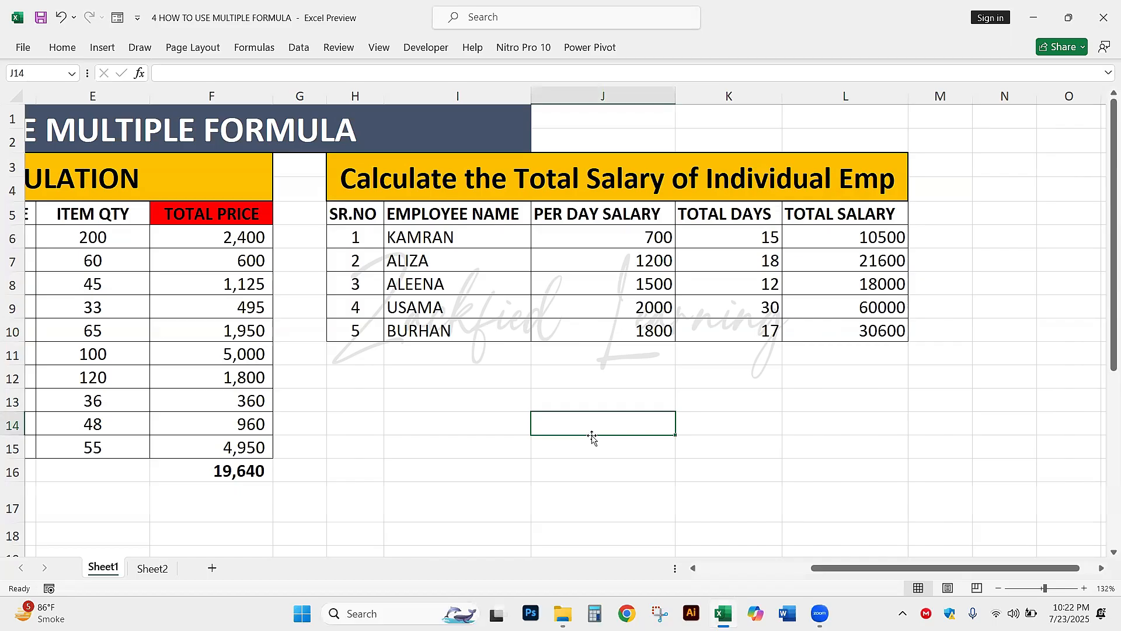
pyautogui.press('Return')
pyautogui.hotkey('ctrl', 'w')
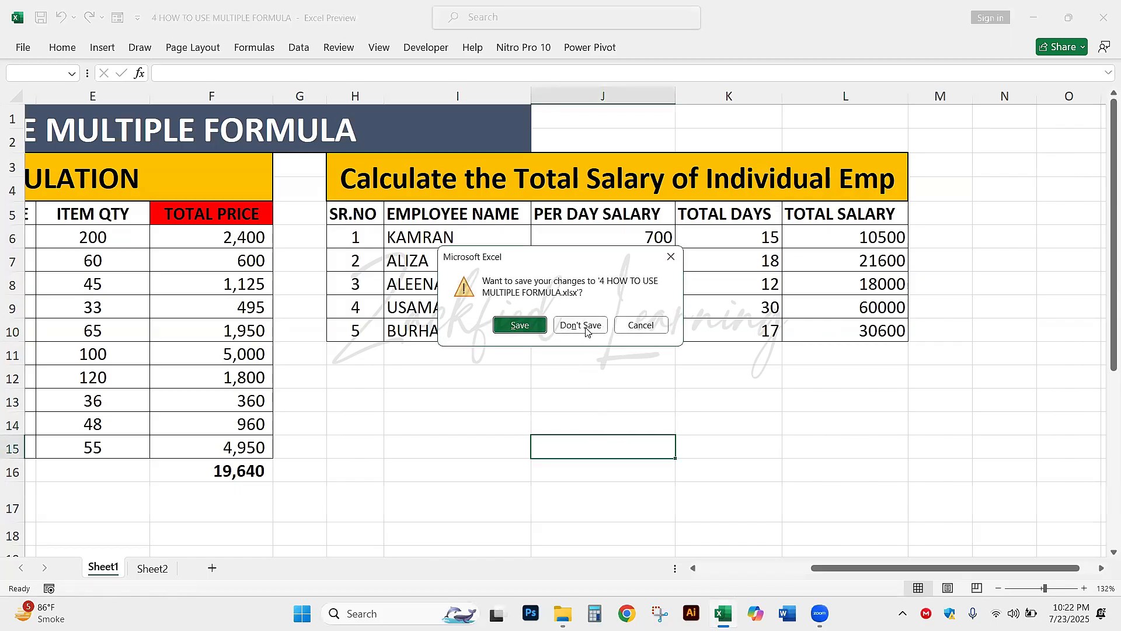
pyautogui.click(586, 331)
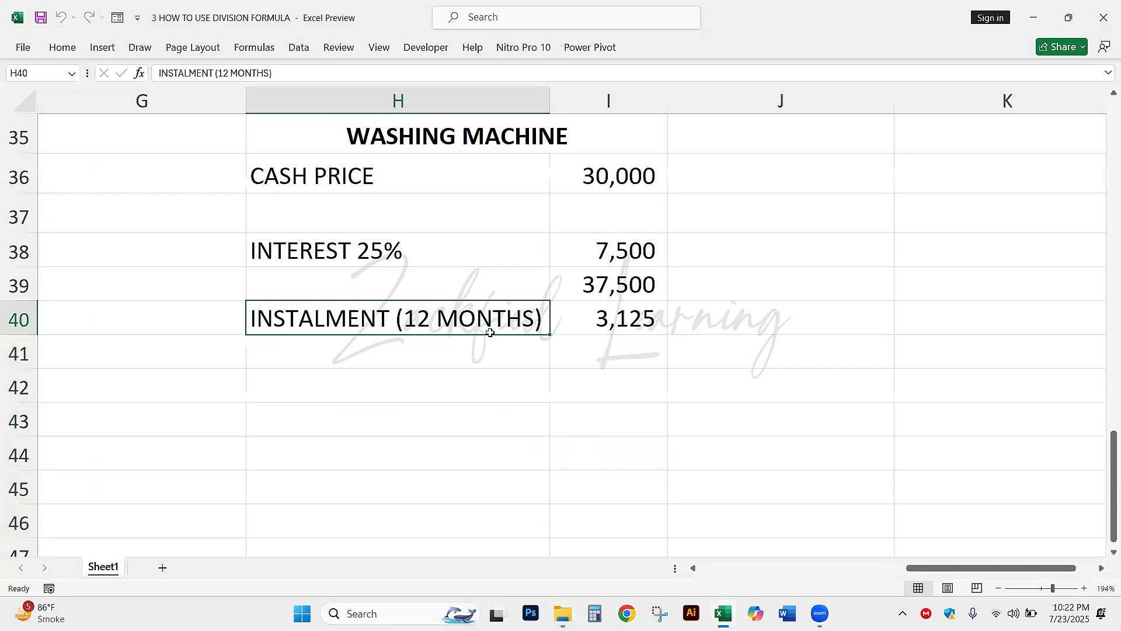
# Step: Look over the division formula workbook, from the instalment plans up to the XYZ College fee table
pyautogui.scroll(-8, 412, 265)
pyautogui.scroll(6, 403, 243)
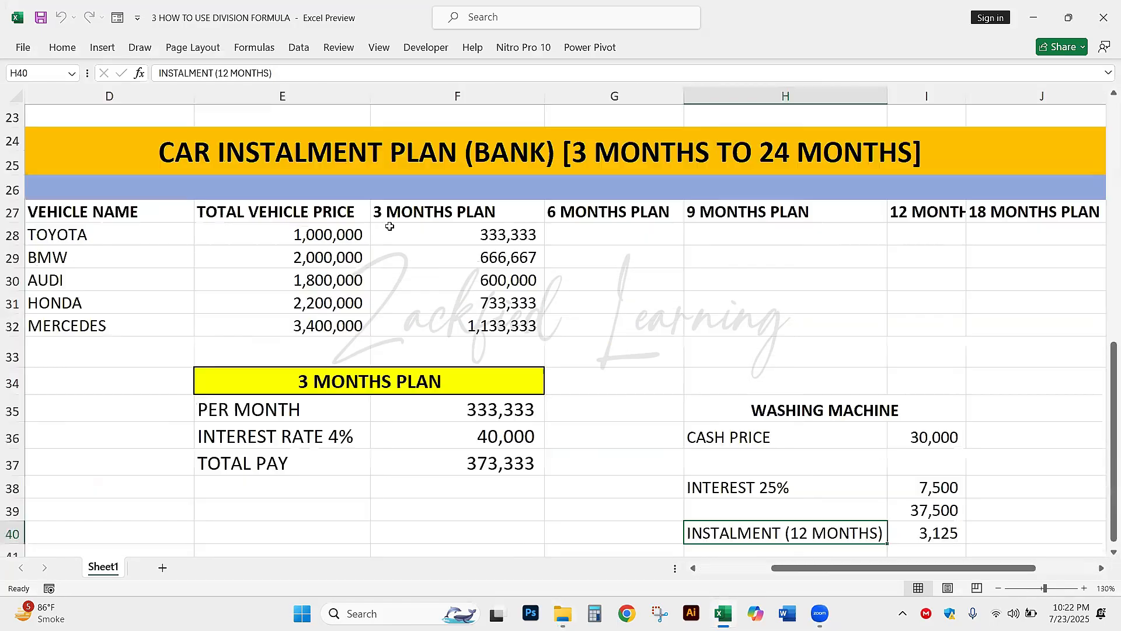
pyautogui.scroll(7, 389, 226)
pyautogui.hscroll(-4, 402, 256)
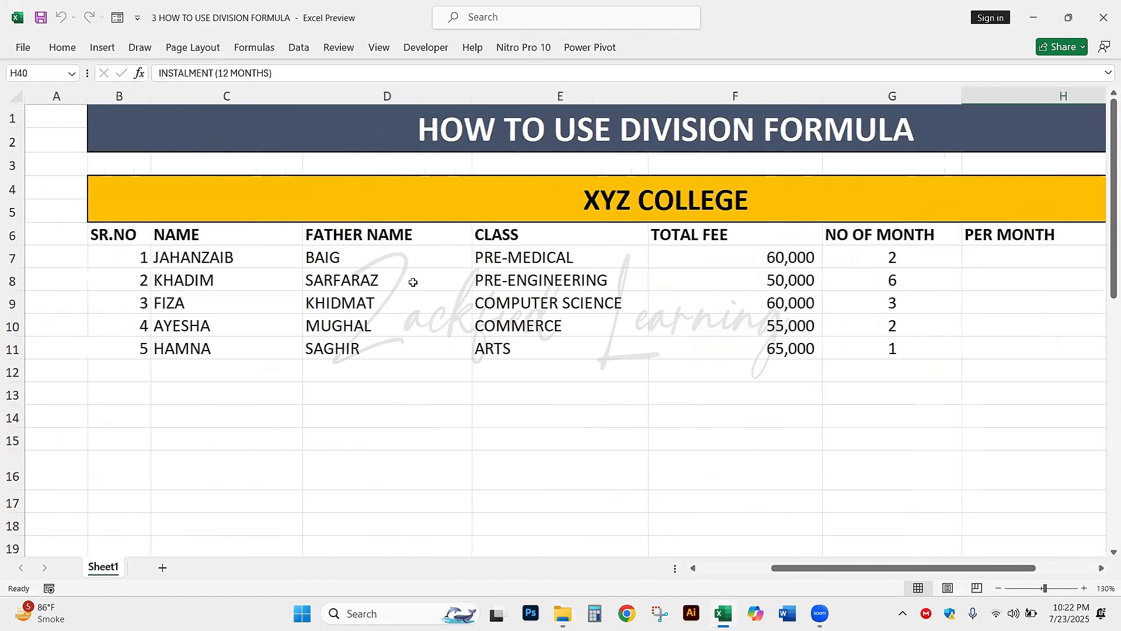
pyautogui.scroll(-1, 413, 282)
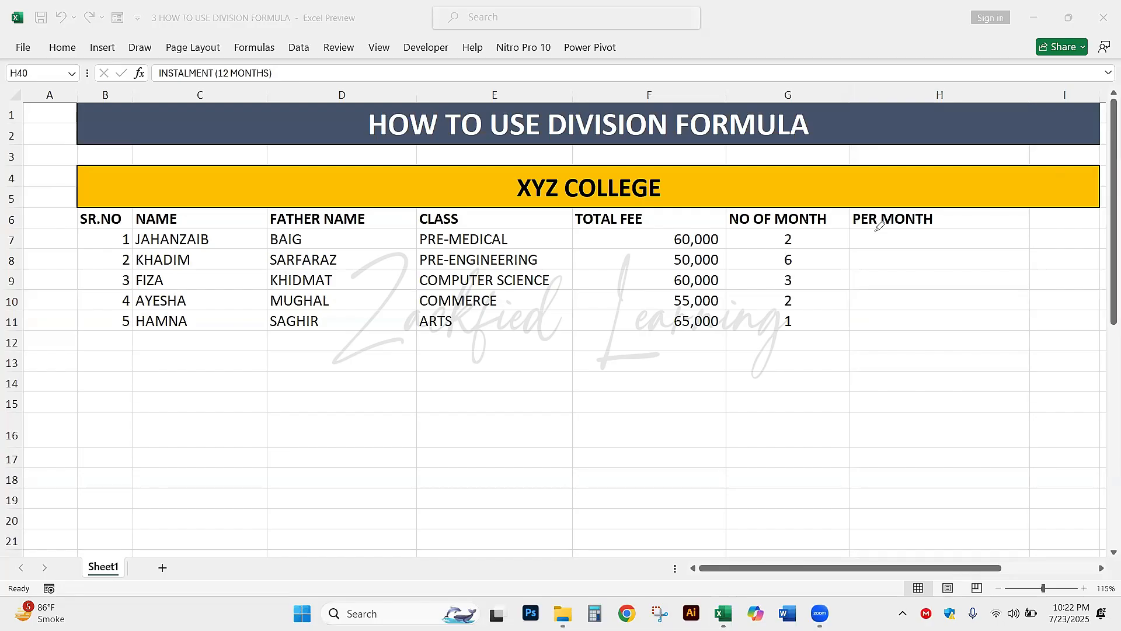
# Step: Mark the serial number, name, father name and class columns of the XYZ College table with red pen strokes
pyautogui.moveTo(661, 374); pyautogui.dragTo(733, 310)
pyautogui.moveTo(95, 238); pyautogui.dragTo(106, 327)
pyautogui.moveTo(151, 204)
pyautogui.mouseDown()
pyautogui.moveTo(130, 207)
pyautogui.moveTo(208, 219)
pyautogui.moveTo(140, 204)
pyautogui.mouseUp()
pyautogui.moveTo(295, 201)
pyautogui.mouseDown()
pyautogui.moveTo(262, 224)
pyautogui.moveTo(374, 232)
pyautogui.moveTo(286, 201)
pyautogui.mouseUp()
pyautogui.moveTo(426, 205)
pyautogui.mouseDown()
pyautogui.moveTo(402, 222)
pyautogui.moveTo(477, 217)
pyautogui.moveTo(423, 205)
pyautogui.moveTo(440, 227)
pyautogui.mouseUp()
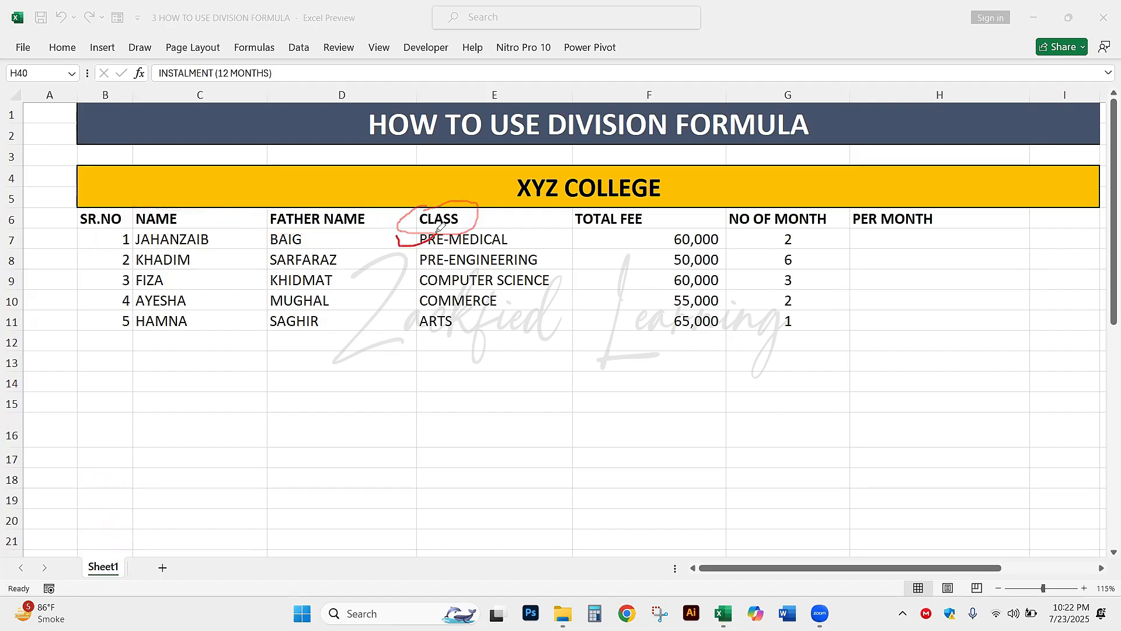
pyautogui.moveTo(399, 260); pyautogui.dragTo(431, 237)
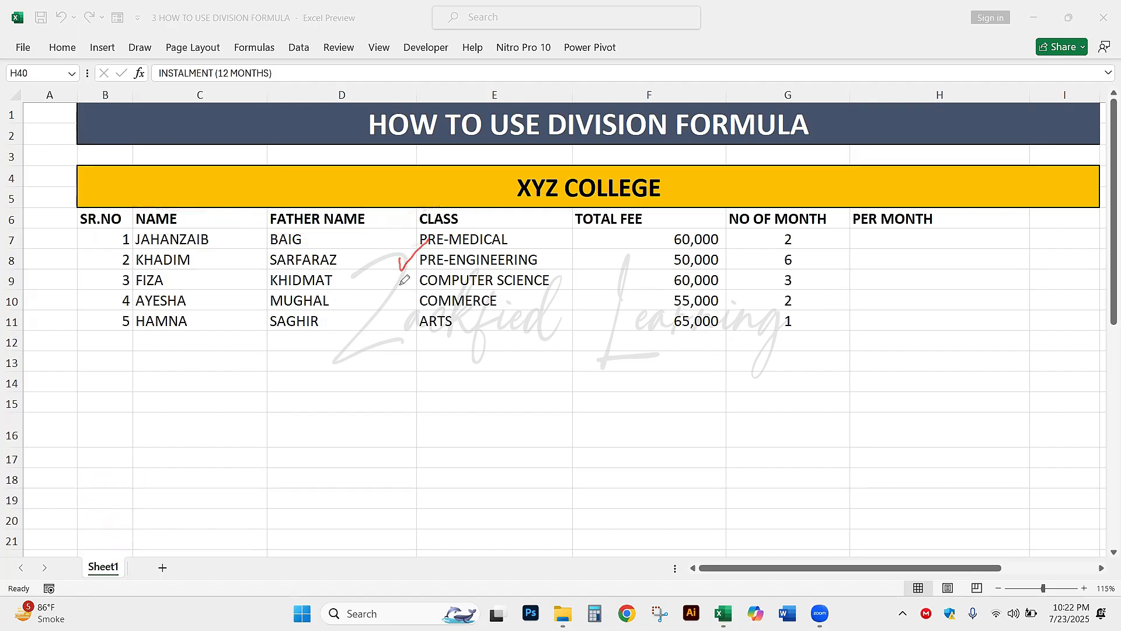
pyautogui.moveTo(401, 281)
pyautogui.mouseDown()
pyautogui.moveTo(421, 274)
pyautogui.moveTo(408, 339)
pyautogui.moveTo(429, 312)
pyautogui.mouseUp()
# Step: Outline the first total fee and tick the fees below it in red, and undo these marks
pyautogui.moveTo(686, 215)
pyautogui.mouseDown()
pyautogui.moveTo(666, 240)
pyautogui.moveTo(721, 222)
pyautogui.moveTo(719, 238)
pyautogui.mouseUp()
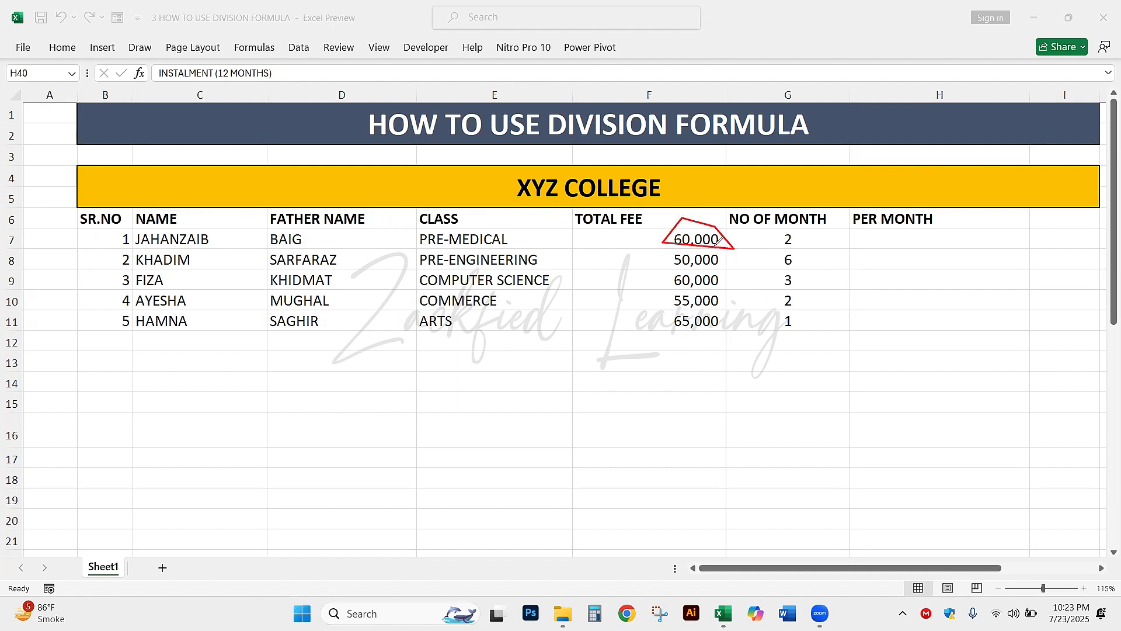
pyautogui.moveTo(648, 250)
pyautogui.mouseDown()
pyautogui.moveTo(680, 245)
pyautogui.moveTo(655, 292)
pyautogui.moveTo(676, 282)
pyautogui.mouseUp()
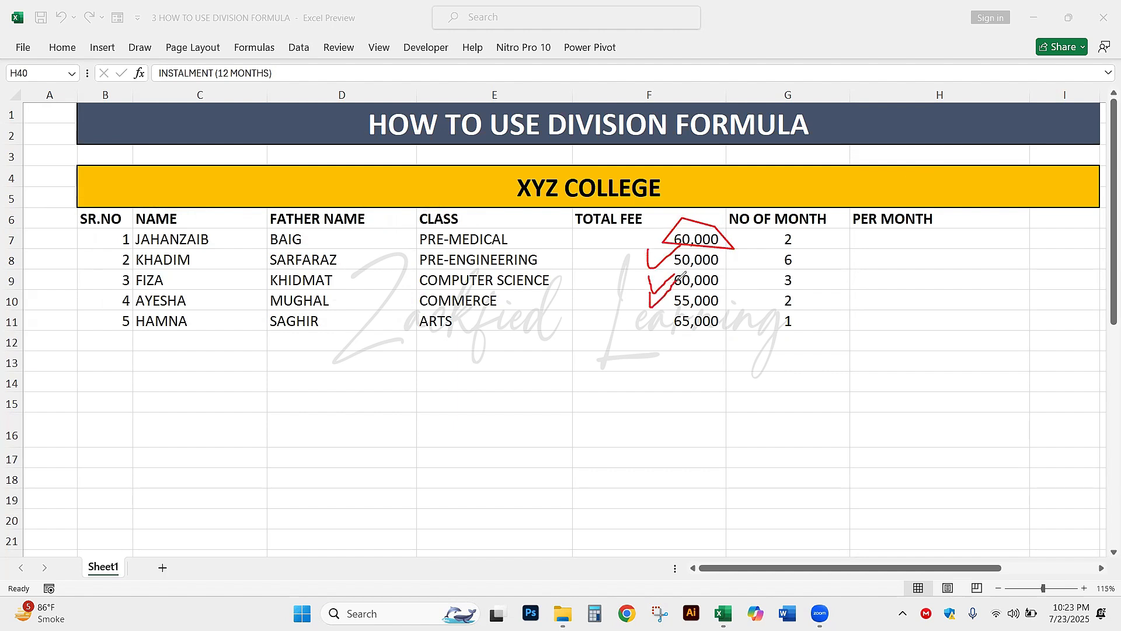
pyautogui.moveTo(656, 318); pyautogui.dragTo(680, 300)
pyautogui.hotkey('ctrl', 'z')
pyautogui.hotkey('ctrl', 'z')
pyautogui.hotkey('ctrl', 'z')
pyautogui.hotkey('ctrl', 'z')
pyautogui.hotkey('ctrl', 'z')
# Step: Draw short red lines beside the total fees, undo them, and select cell G13
pyautogui.moveTo(607, 244)
pyautogui.mouseDown()
pyautogui.moveTo(663, 240)
pyautogui.moveTo(663, 264)
pyautogui.mouseUp()
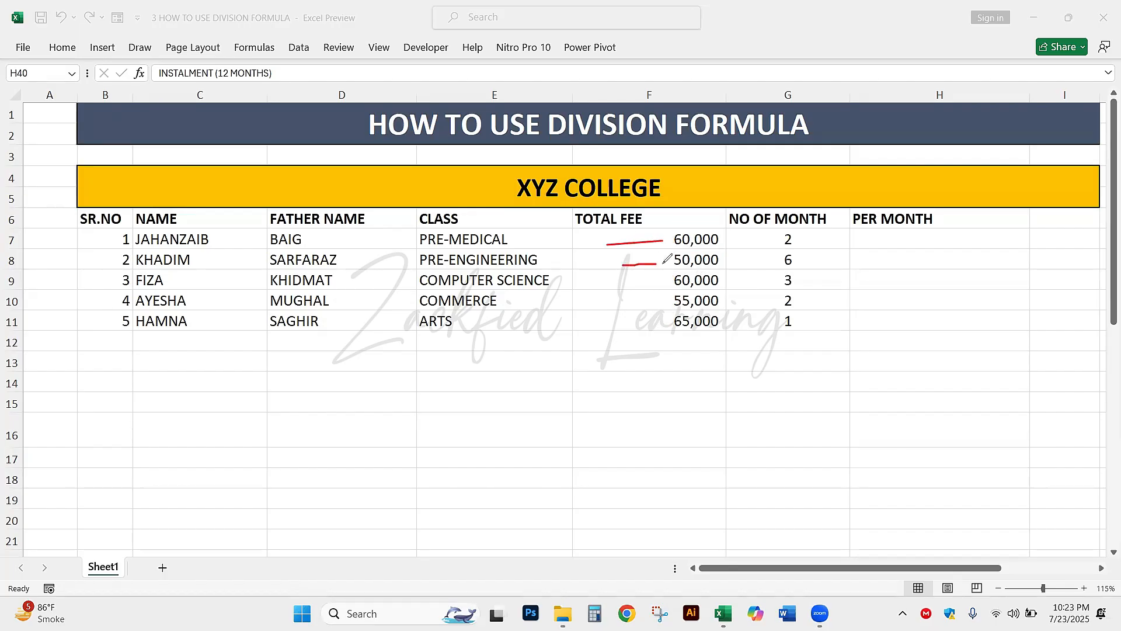
pyautogui.moveTo(640, 299); pyautogui.dragTo(672, 282)
pyautogui.moveTo(653, 322)
pyautogui.mouseDown()
pyautogui.moveTo(684, 307)
pyautogui.moveTo(695, 322)
pyautogui.mouseUp()
pyautogui.hotkey('ctrl', 'z')
pyautogui.hotkey('ctrl', 'z')
pyautogui.hotkey('ctrl', 'z')
pyautogui.hotkey('ctrl', 'z')
pyautogui.click(825, 368)
# Step: Draw red annotation arrows from each class name to its total fee in rows 7 to 11
pyautogui.hotkey('ctrl', '2')
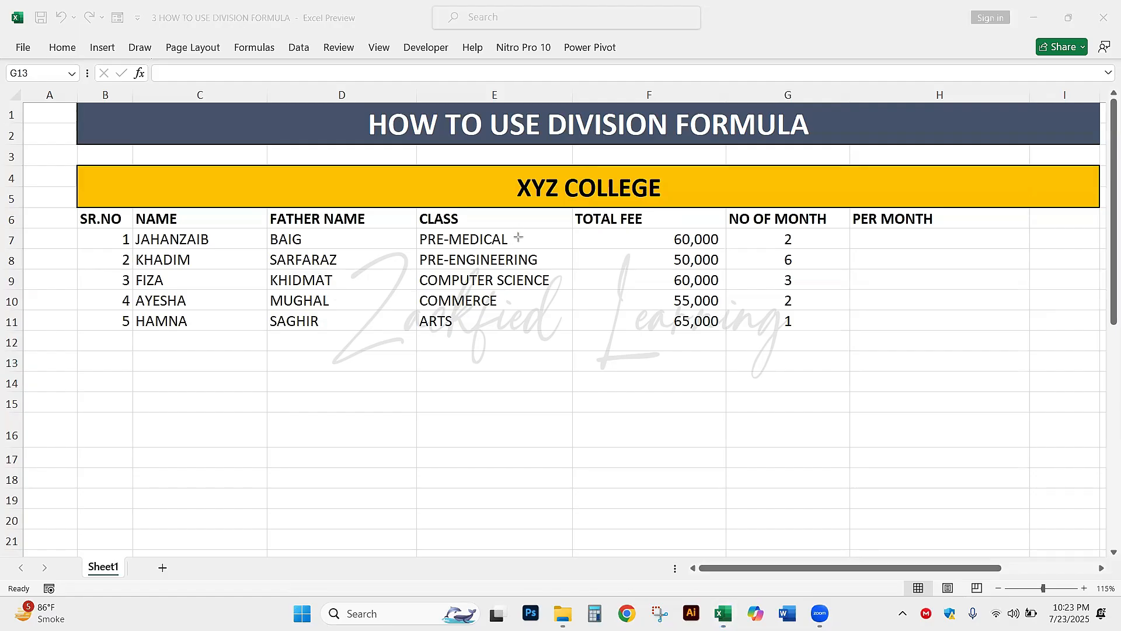
pyautogui.moveTo(521, 237); pyautogui.dragTo(663, 240)
pyautogui.moveTo(546, 258); pyautogui.dragTo(664, 259)
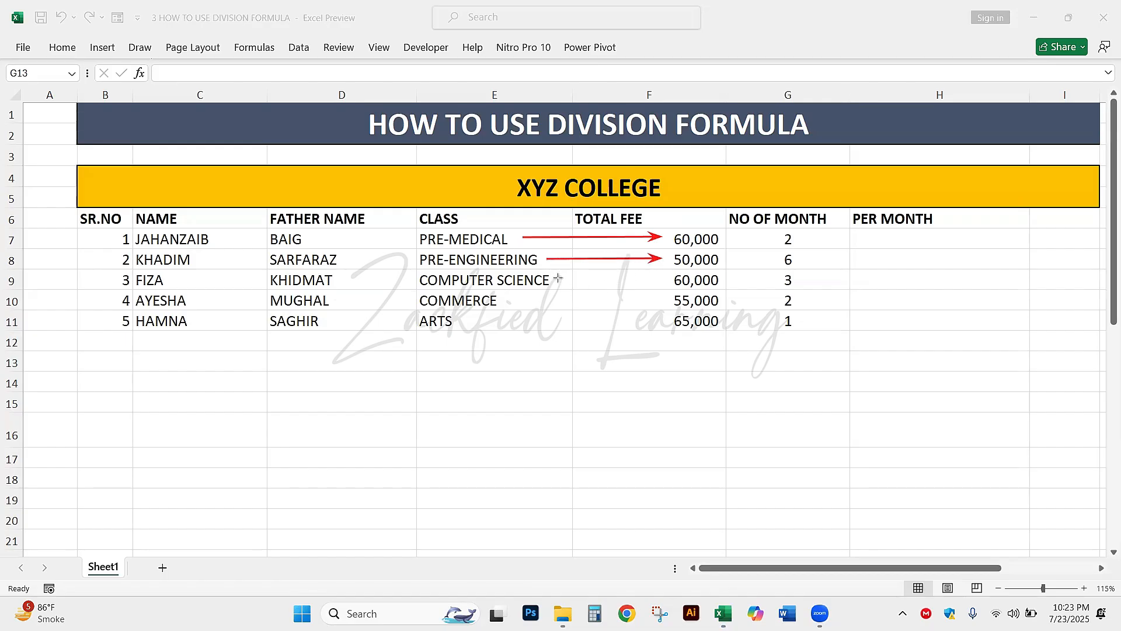
pyautogui.moveTo(558, 278); pyautogui.dragTo(659, 275)
pyautogui.moveTo(518, 301); pyautogui.dragTo(661, 301)
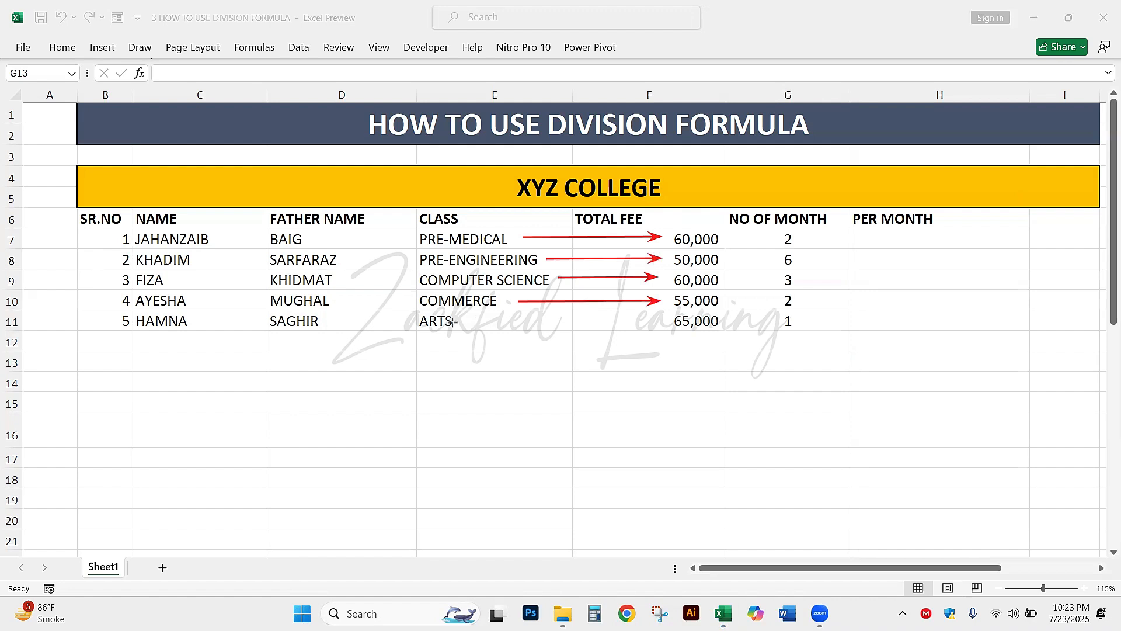
pyautogui.moveTo(466, 320); pyautogui.dragTo(661, 320)
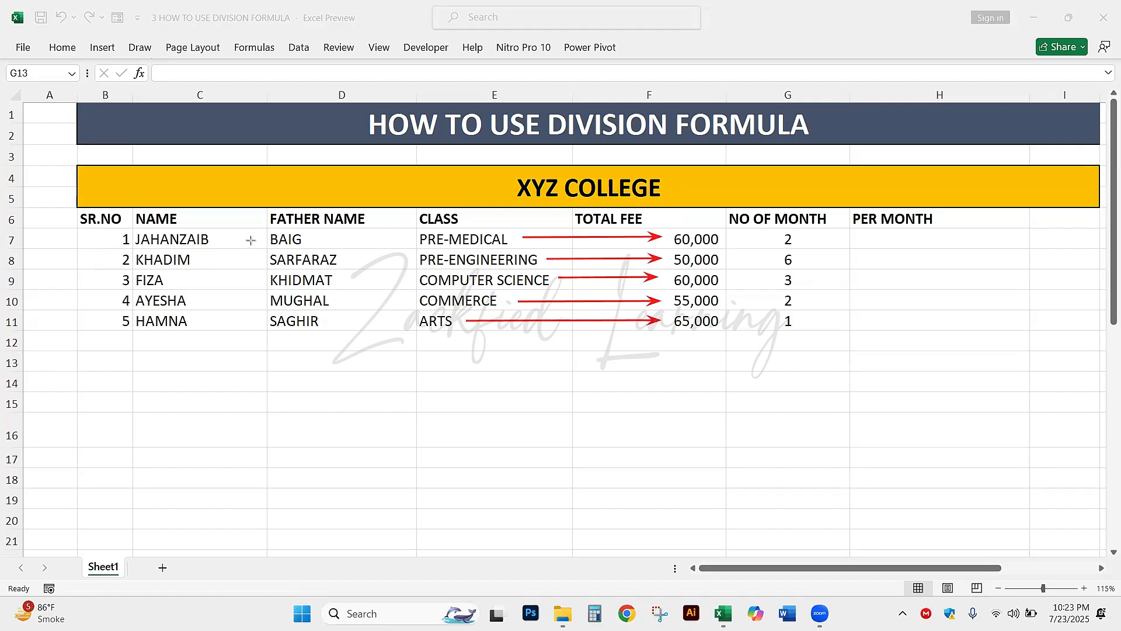
# Step: Point a red arrow at the first student's name, and undo all arrows on the college table
pyautogui.moveTo(259, 236); pyautogui.dragTo(216, 236)
pyautogui.hotkey('ctrl', 'z')
pyautogui.hotkey('ctrl', 'z')
pyautogui.hotkey('ctrl', 'z')
pyautogui.hotkey('ctrl', 'z')
pyautogui.hotkey('ctrl', 'z')
pyautogui.hotkey('ctrl', 'z')
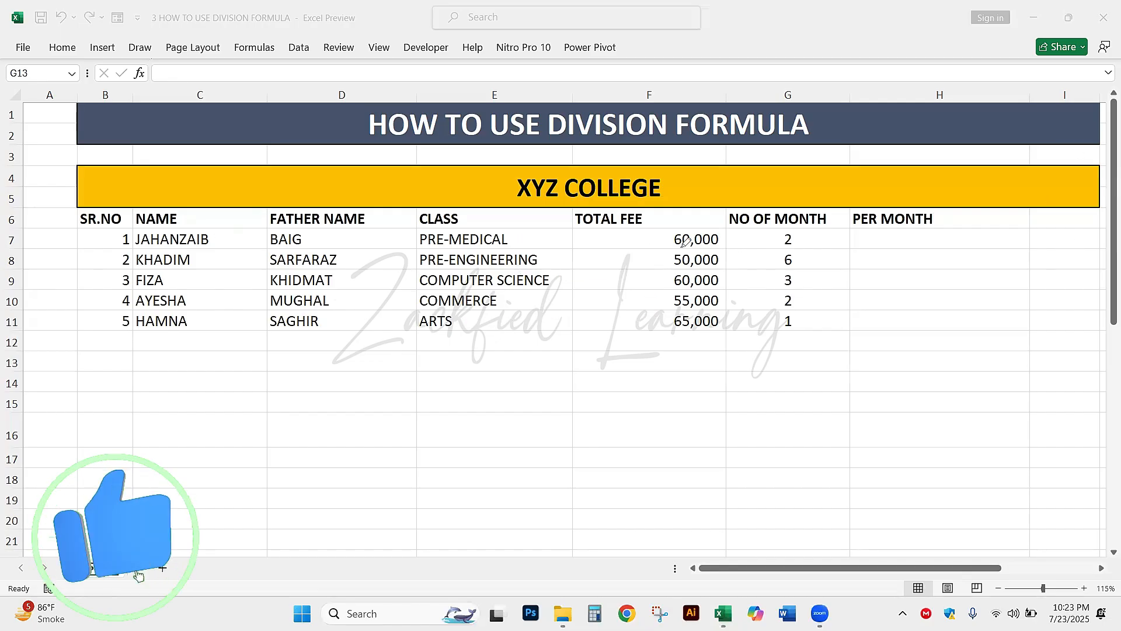
# Step: Mark the first student's name, total fee and number of months in red on the college table
pyautogui.moveTo(217, 225)
pyautogui.mouseDown()
pyautogui.moveTo(127, 243)
pyautogui.moveTo(219, 226)
pyautogui.mouseUp()
pyautogui.moveTo(669, 227)
pyautogui.mouseDown()
pyautogui.moveTo(661, 240)
pyautogui.moveTo(733, 242)
pyautogui.moveTo(688, 222)
pyautogui.mouseUp()
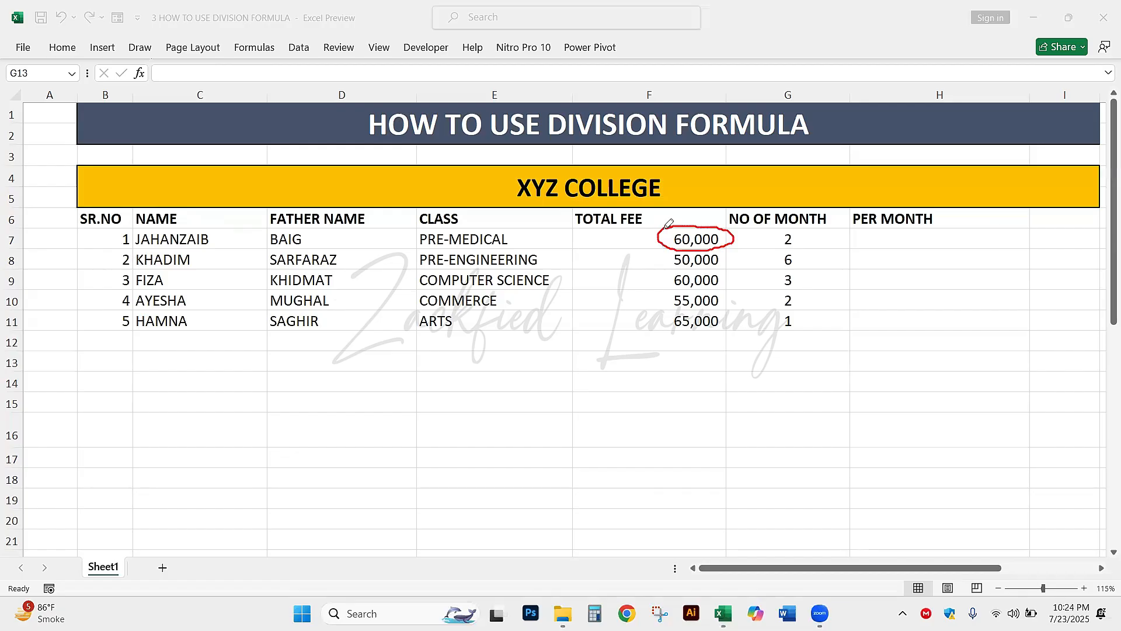
pyautogui.moveTo(618, 240)
pyautogui.mouseDown()
pyautogui.moveTo(672, 231)
pyautogui.moveTo(661, 257)
pyautogui.mouseUp()
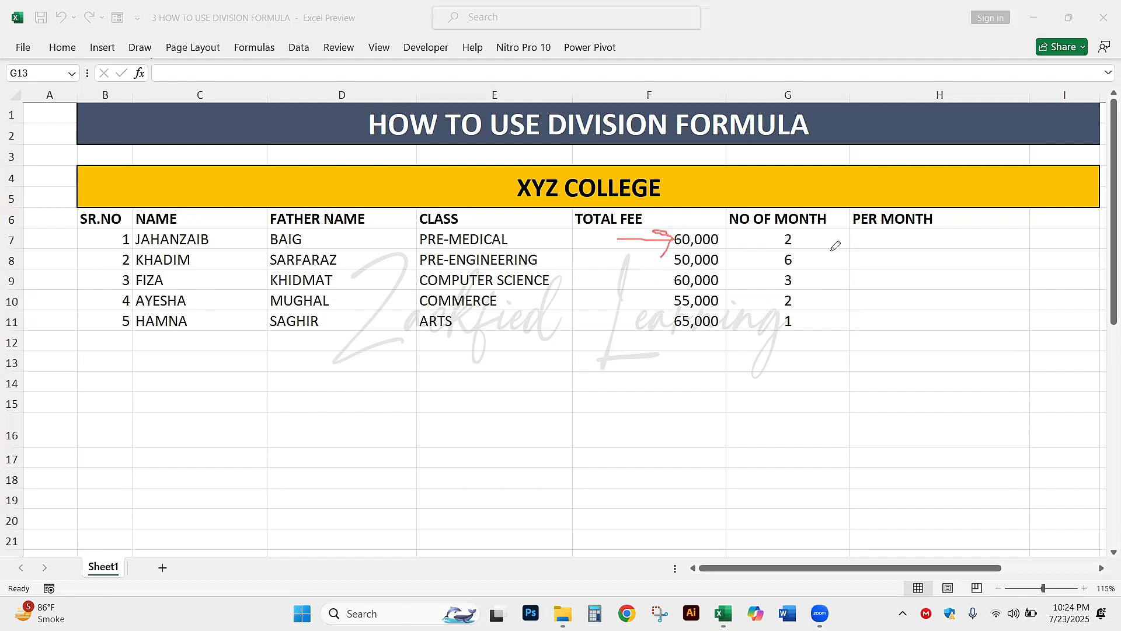
pyautogui.moveTo(809, 236)
pyautogui.mouseDown()
pyautogui.moveTo(812, 249)
pyautogui.moveTo(828, 230)
pyautogui.mouseUp()
pyautogui.moveTo(740, 203)
pyautogui.mouseDown()
pyautogui.moveTo(737, 233)
pyautogui.moveTo(841, 212)
pyautogui.moveTo(717, 217)
pyautogui.moveTo(806, 231)
pyautogui.moveTo(836, 211)
pyautogui.moveTo(750, 204)
pyautogui.moveTo(783, 229)
pyautogui.moveTo(781, 305)
pyautogui.mouseUp()
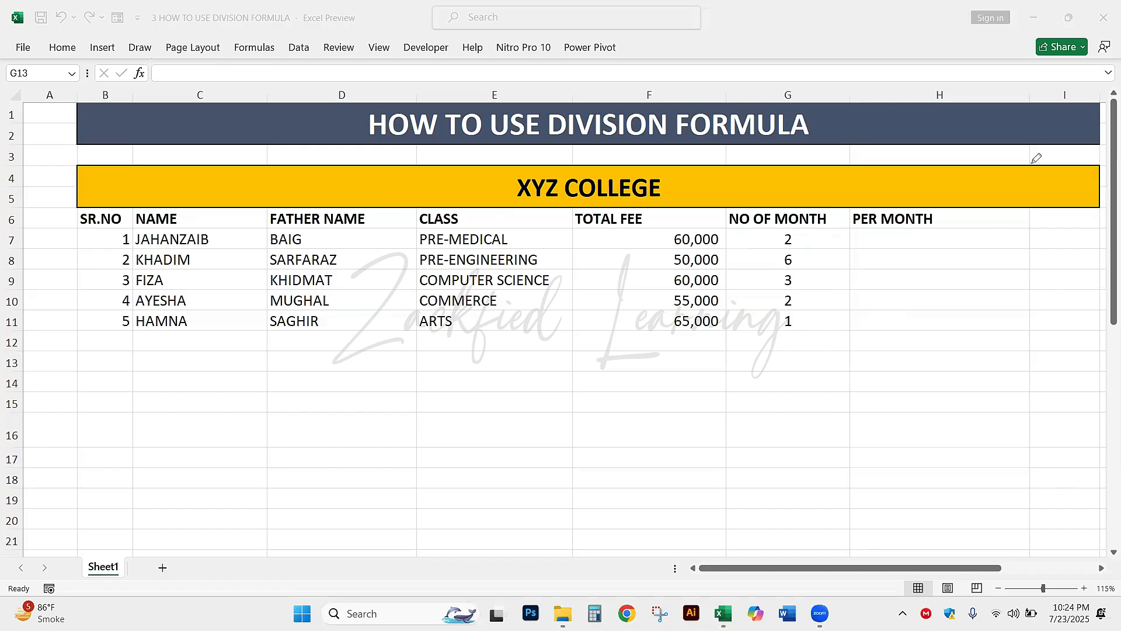
# Step: Calculate the first student's per-month fee in H7 with the formula =F7/G7
pyautogui.click(983, 239)
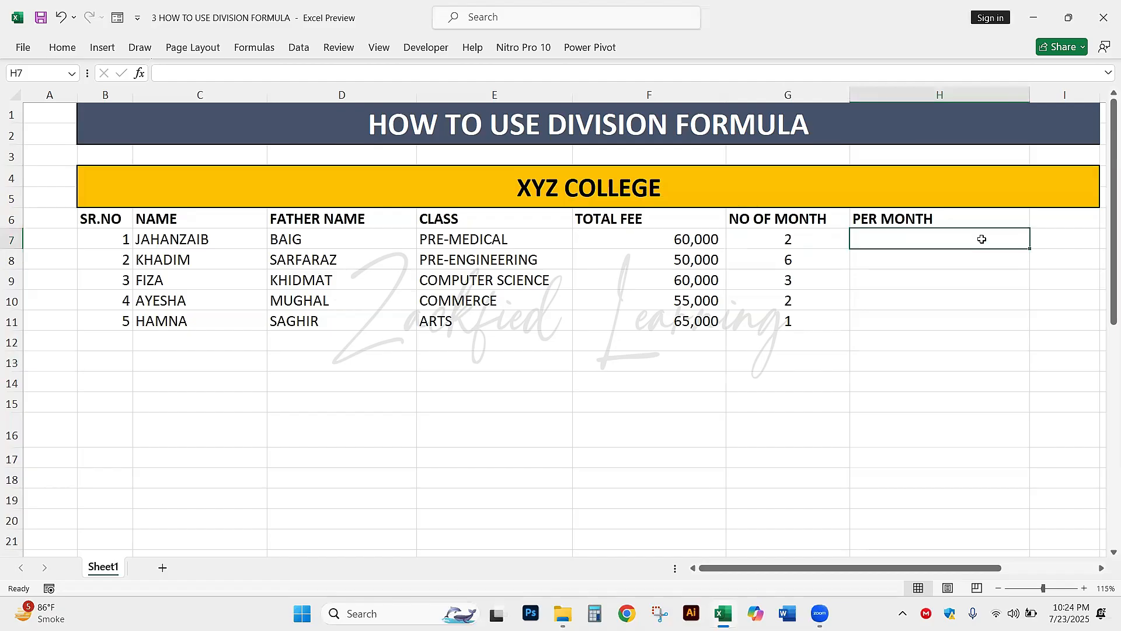
pyautogui.write('=')
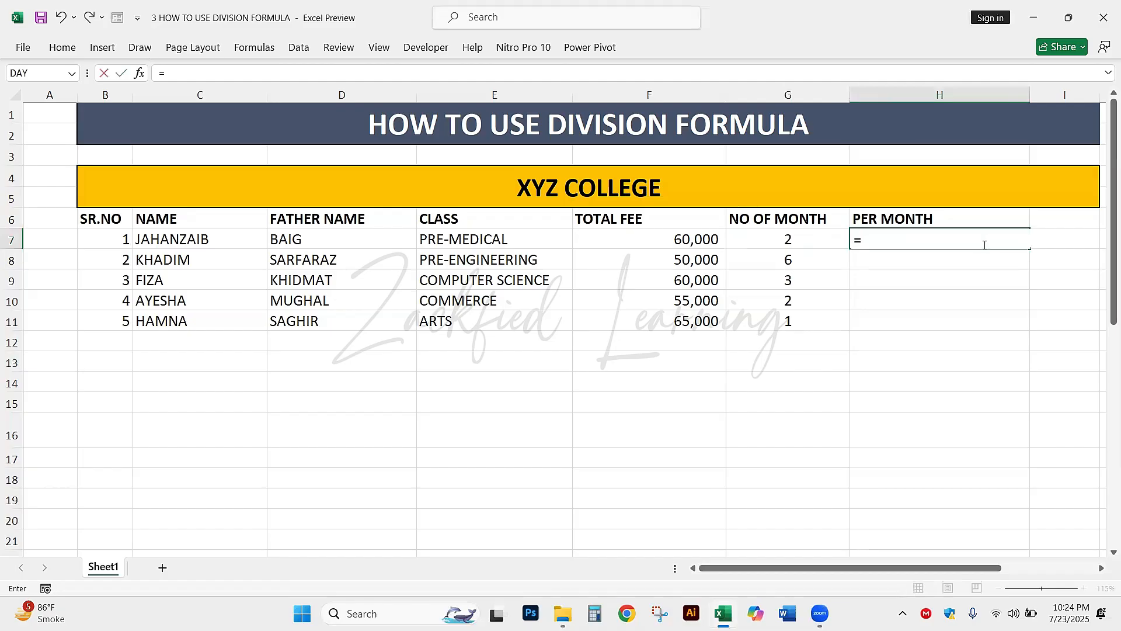
pyautogui.click(655, 243)
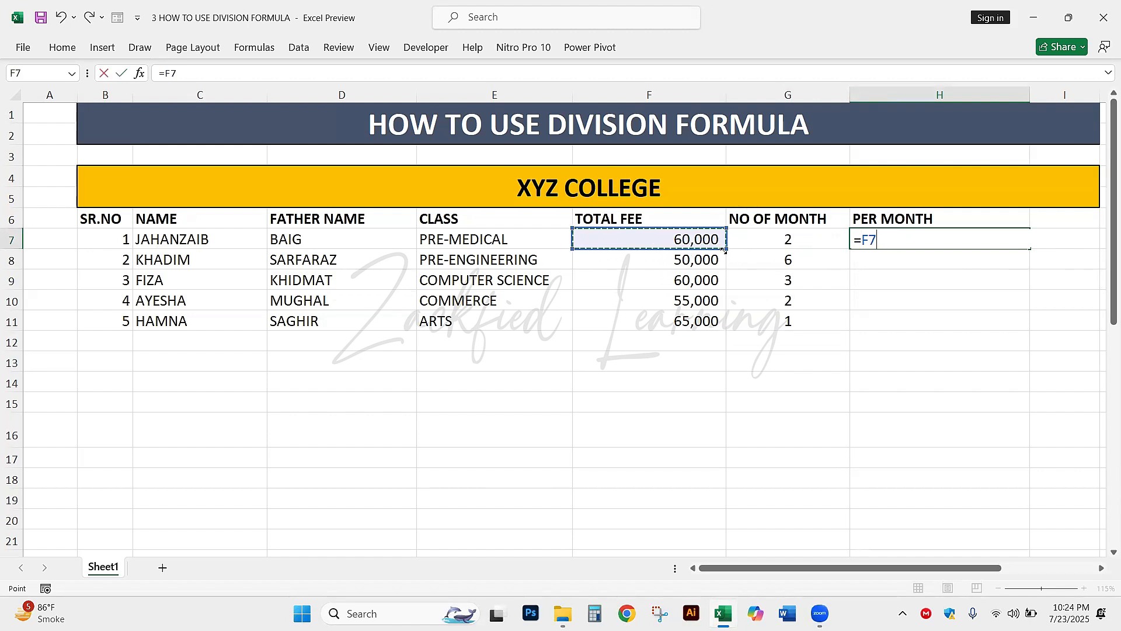
pyautogui.write('/')
pyautogui.click(807, 243)
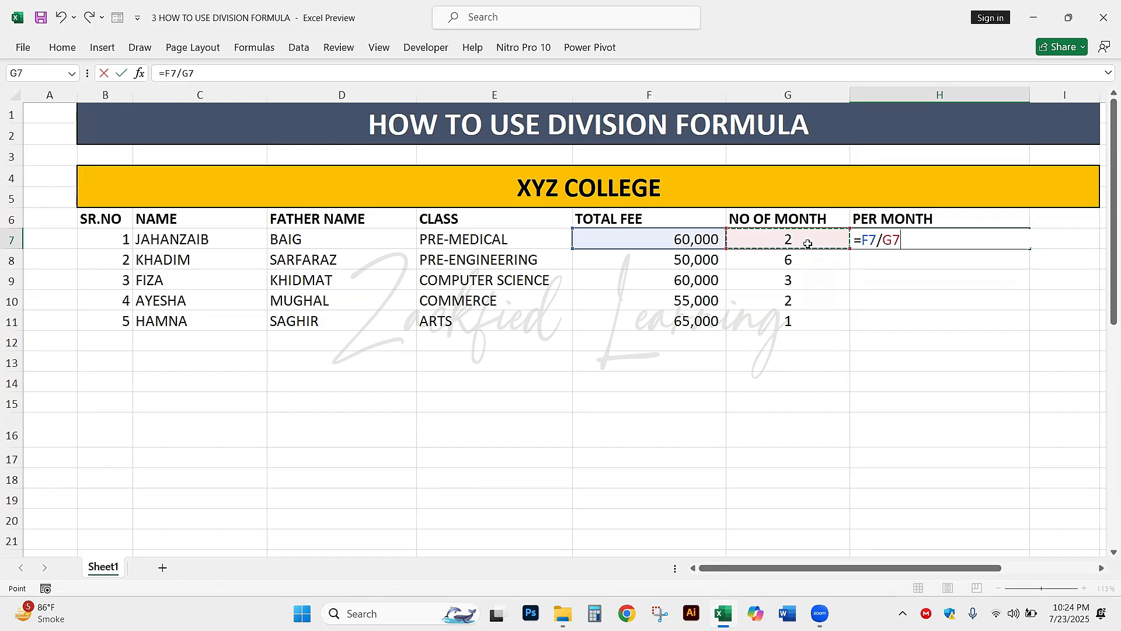
pyautogui.press('Return')
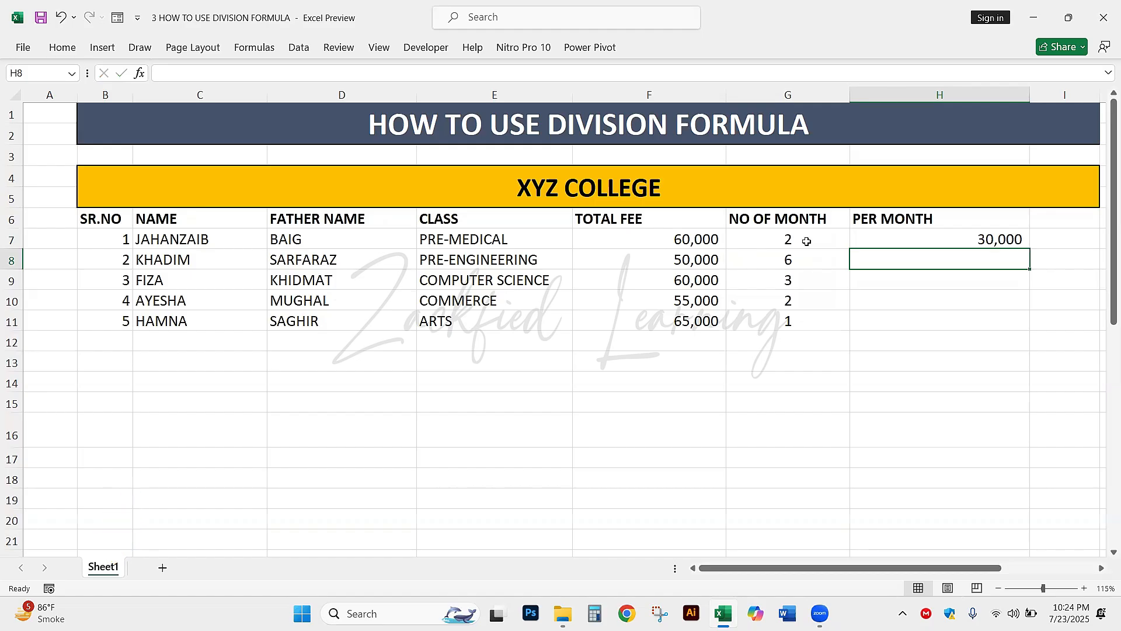
# Step: Examine the first student's total fee and the division formula behind the per-month fee in H7
pyautogui.click(714, 242)
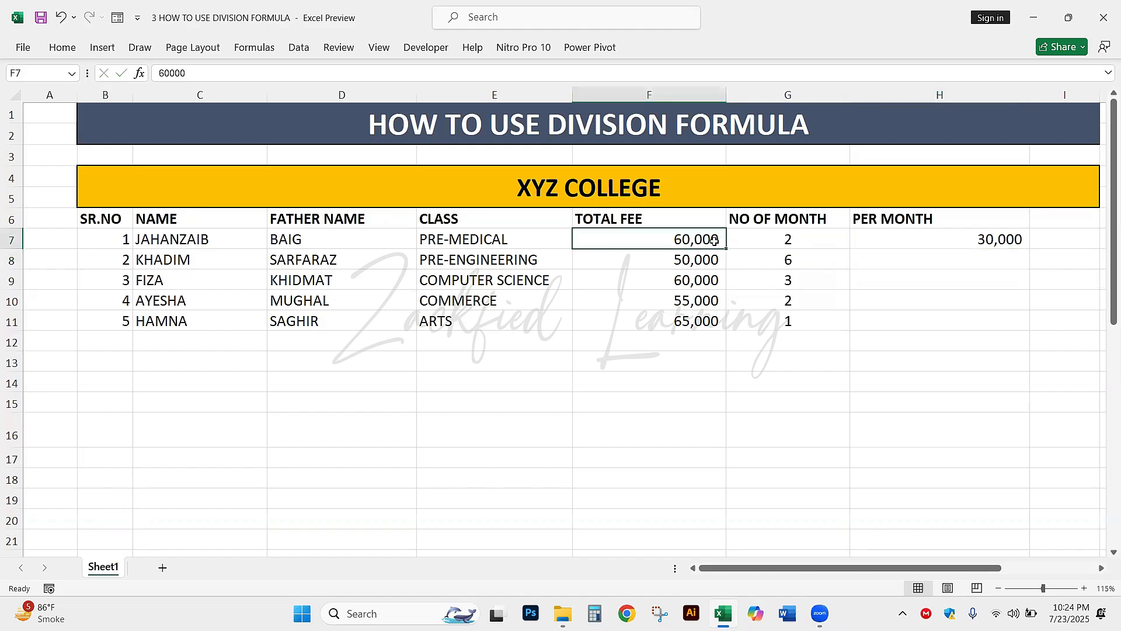
pyautogui.click(872, 233)
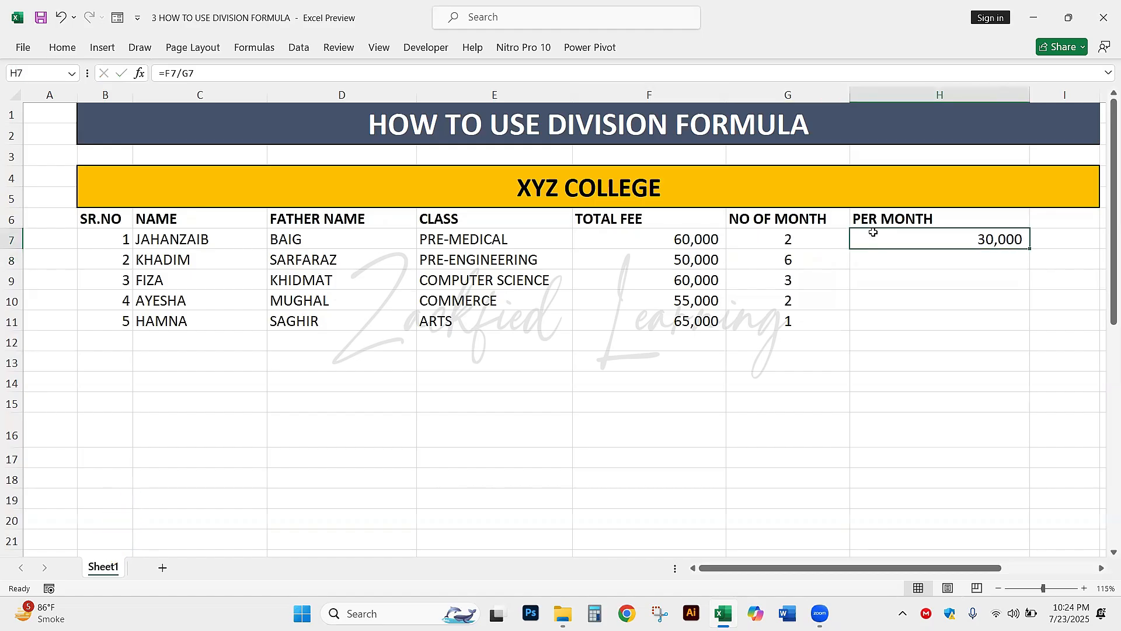
pyautogui.doubleClick(873, 232)
pyautogui.moveTo(953, 240); pyautogui.dragTo(854, 239)
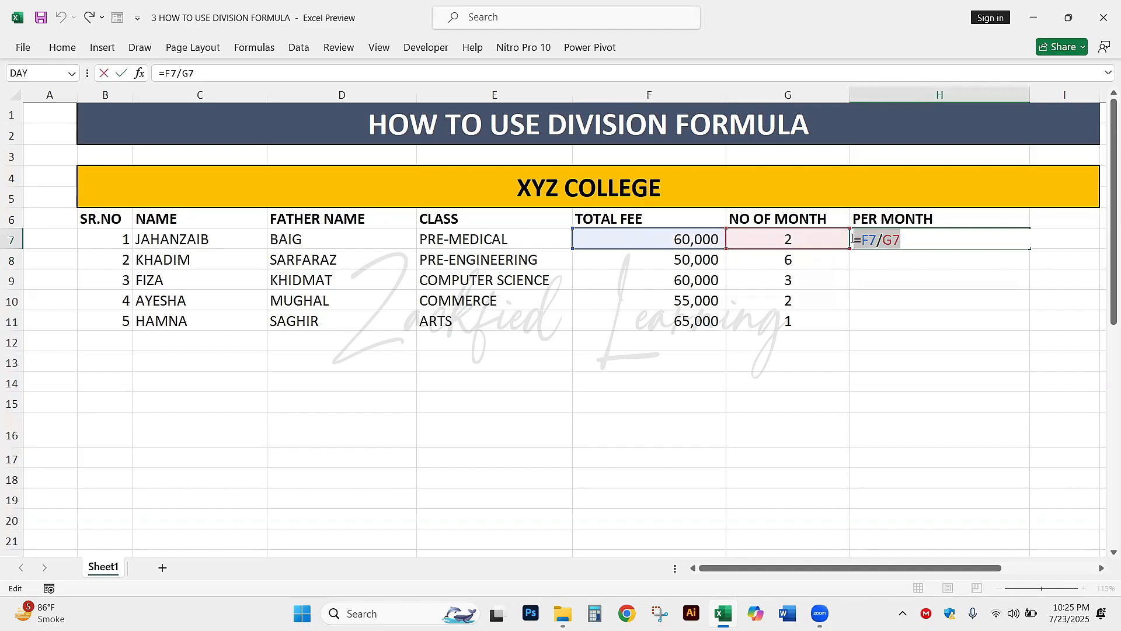
pyautogui.press('Return')
# Step: Try 3 and 4 as the first student's number of months in G7, and undo both changes
pyautogui.click(823, 243)
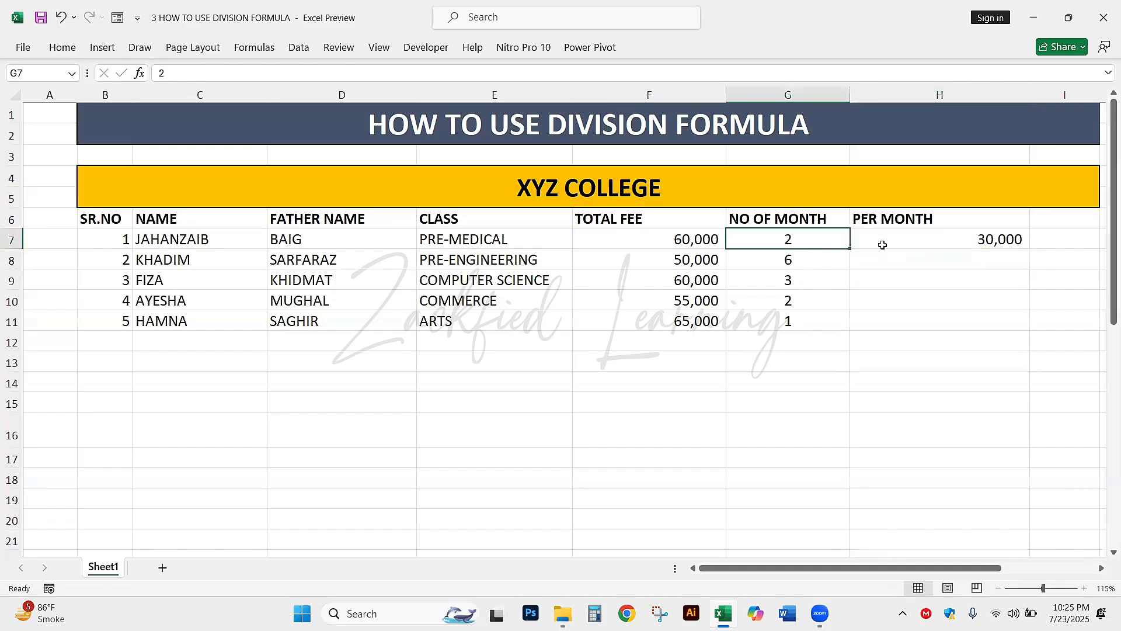
pyautogui.write('3')
pyautogui.press('Return')
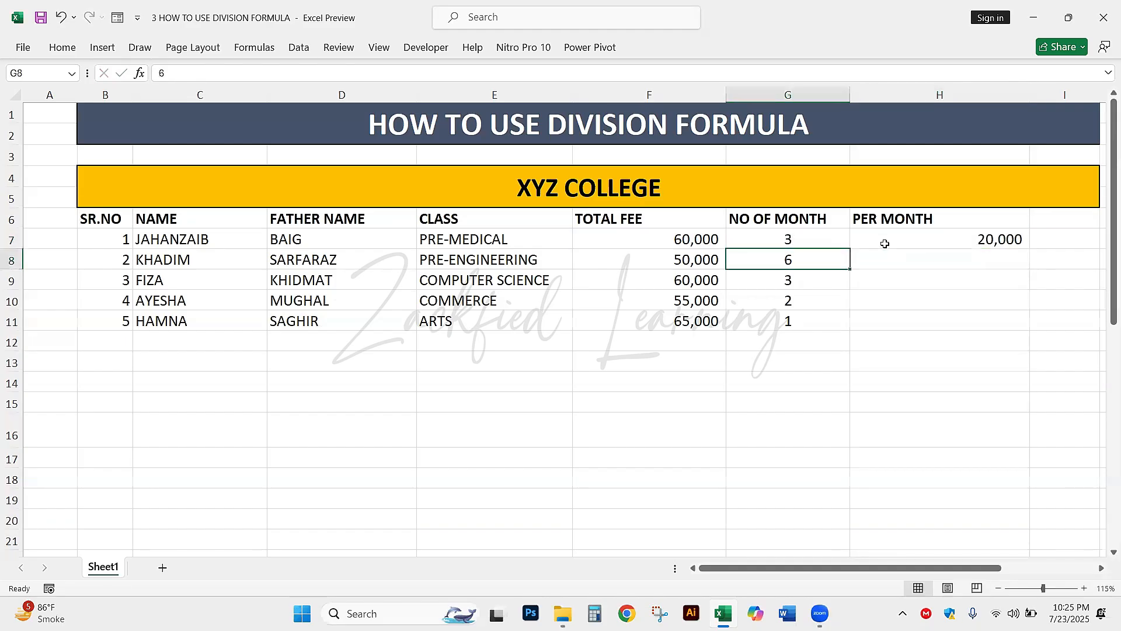
pyautogui.click(837, 245)
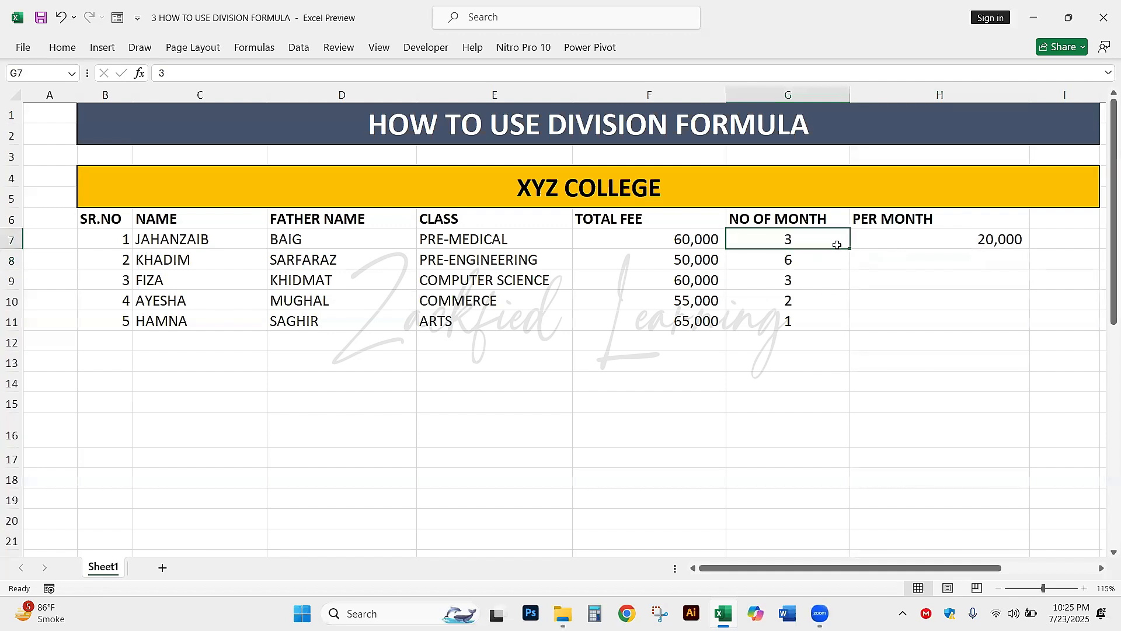
pyautogui.write('4')
pyautogui.press('Return')
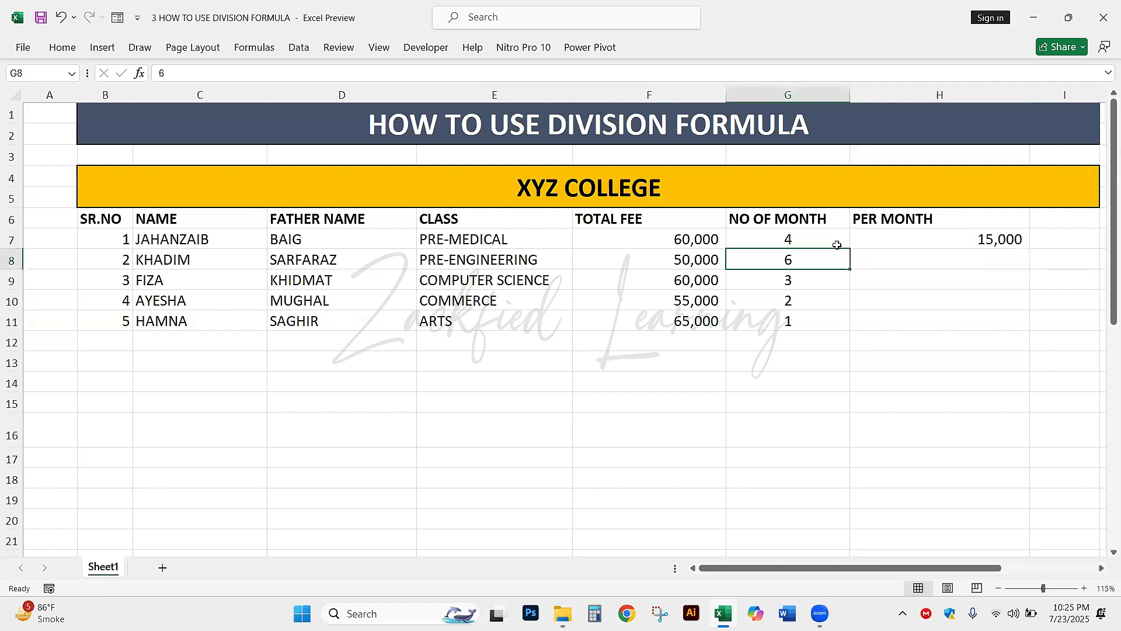
pyautogui.moveTo(826, 240); pyautogui.dragTo(820, 315)
pyautogui.click(917, 240)
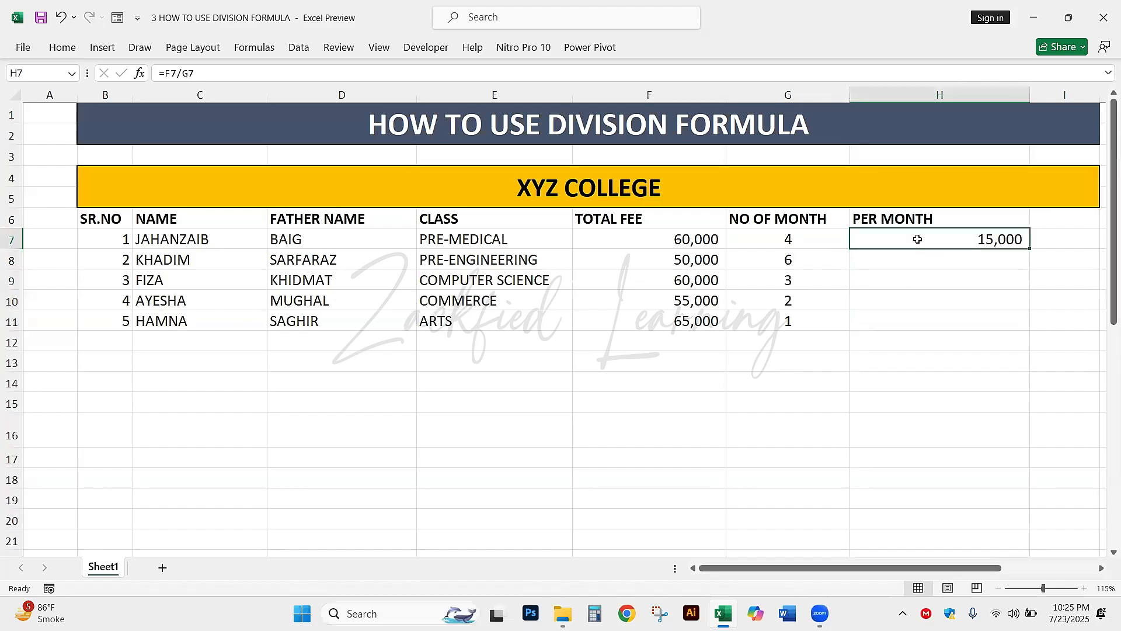
pyautogui.hotkey('ctrl', 'z')
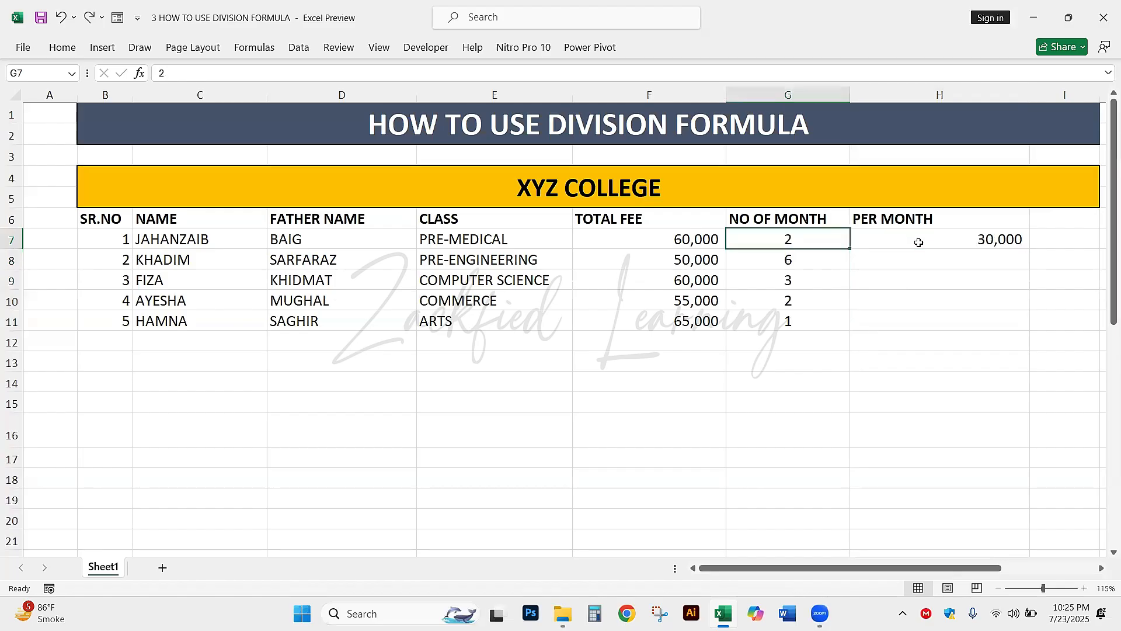
# Step: Calculate the second student's per-month fee in H8 with the formula =F8/G8
pyautogui.click(918, 256)
pyautogui.write('=')
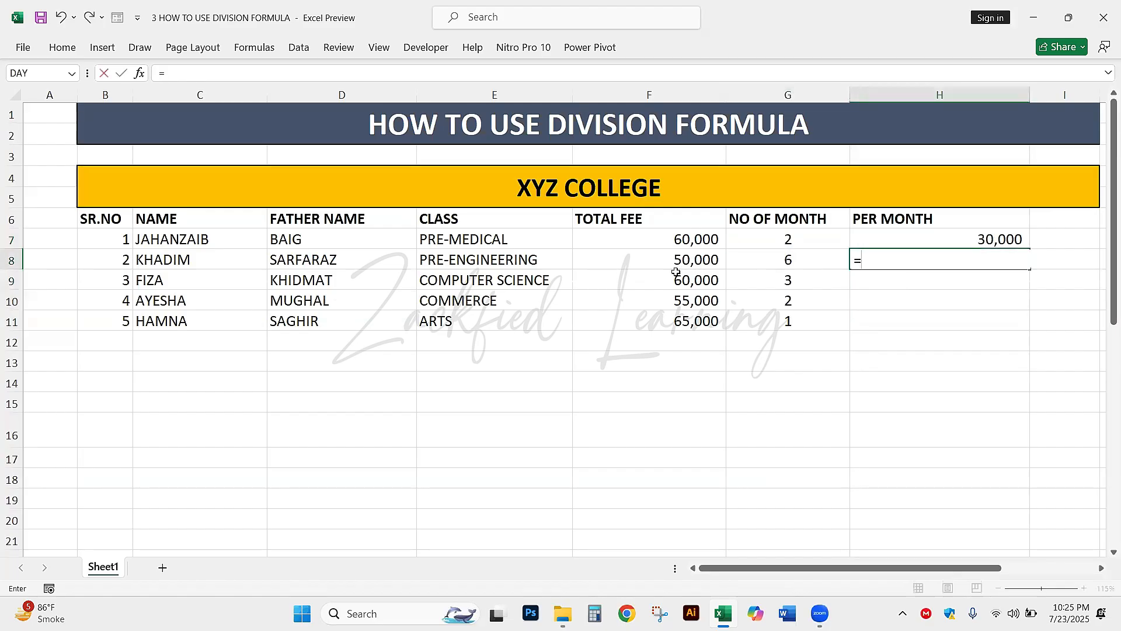
pyautogui.click(636, 261)
pyautogui.write('/')
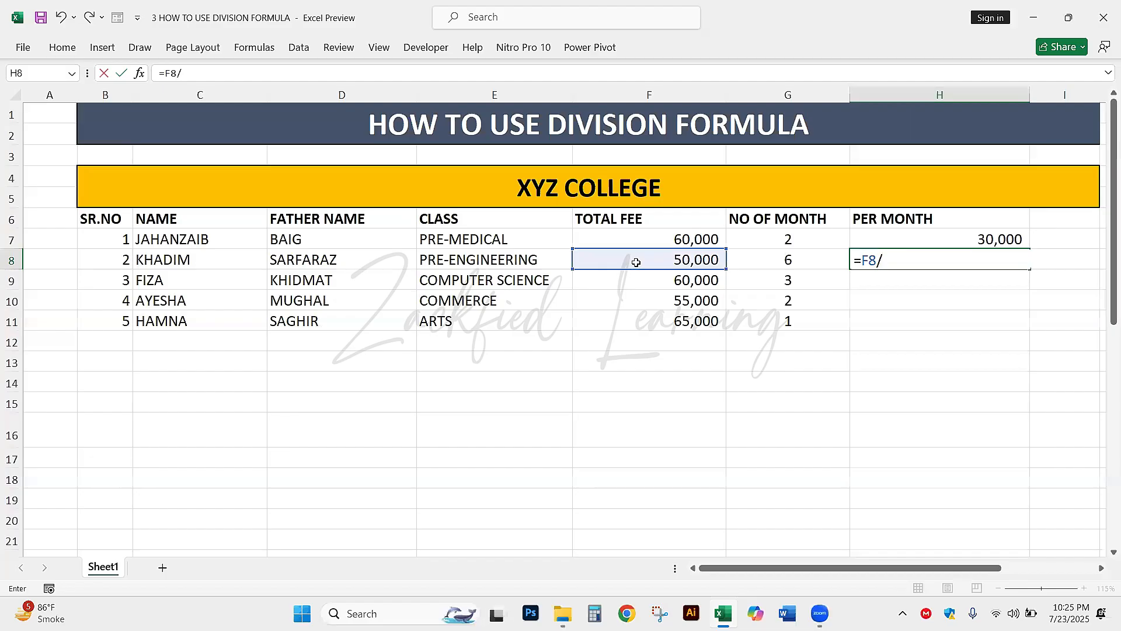
pyautogui.click(820, 260)
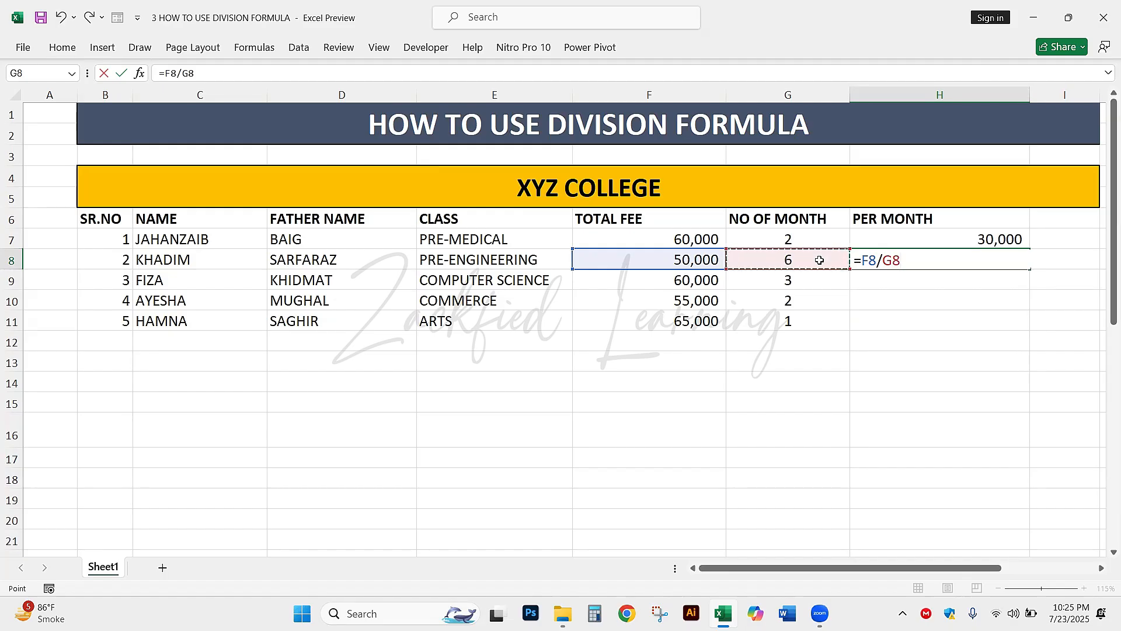
pyautogui.press('Return')
pyautogui.click(907, 252)
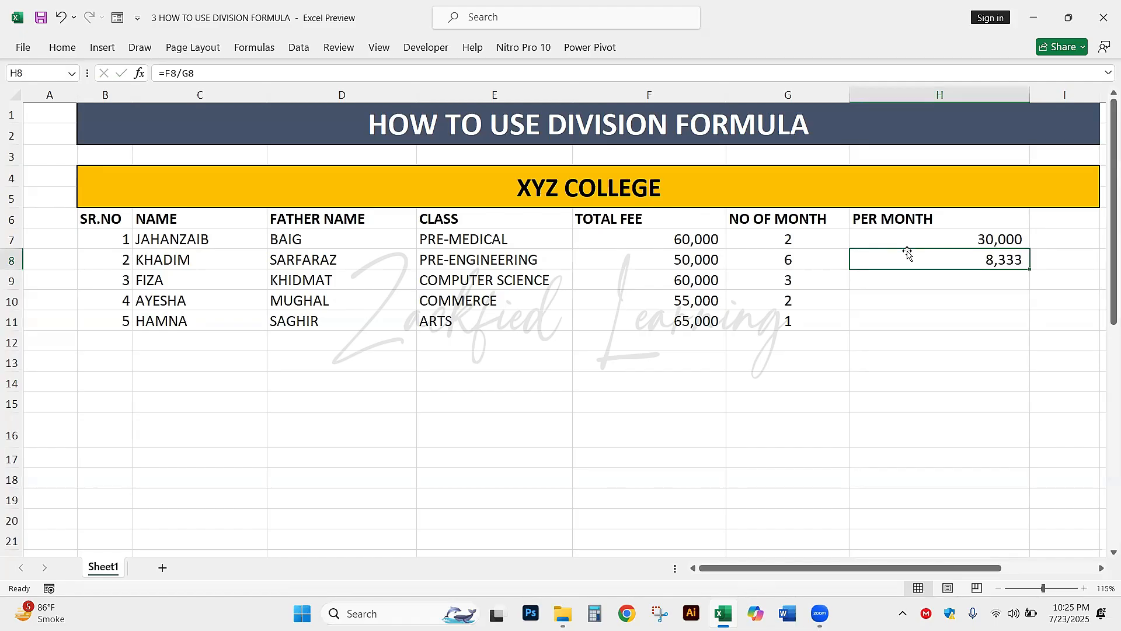
# Step: Calculate the third student's per-month fee in H9 with the formula =F9/G9
pyautogui.click(903, 280)
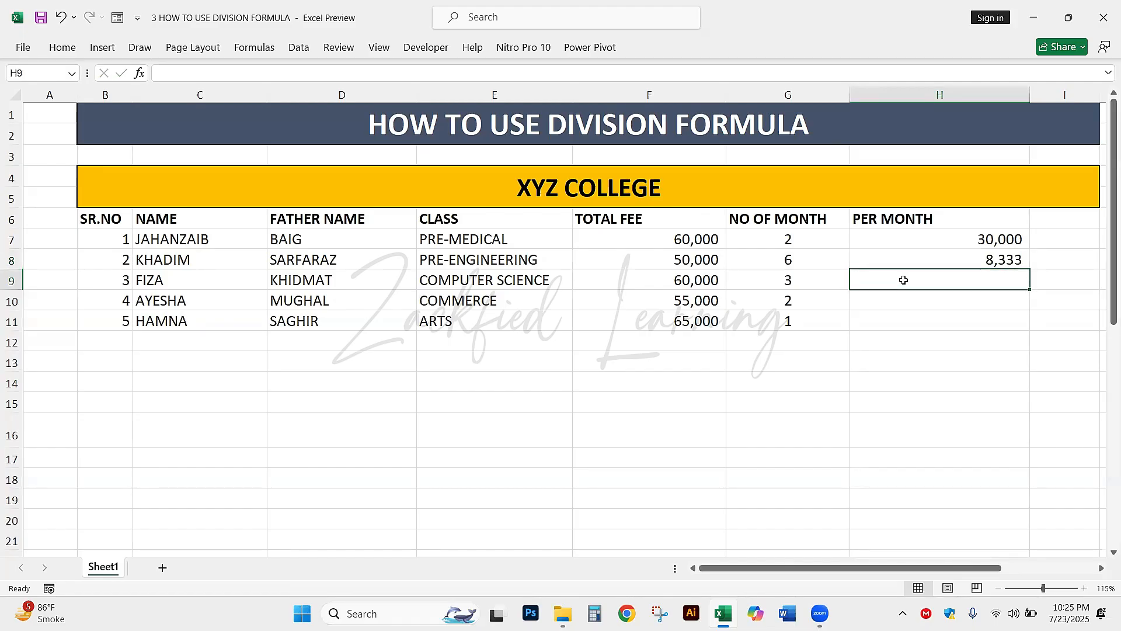
pyautogui.write('=')
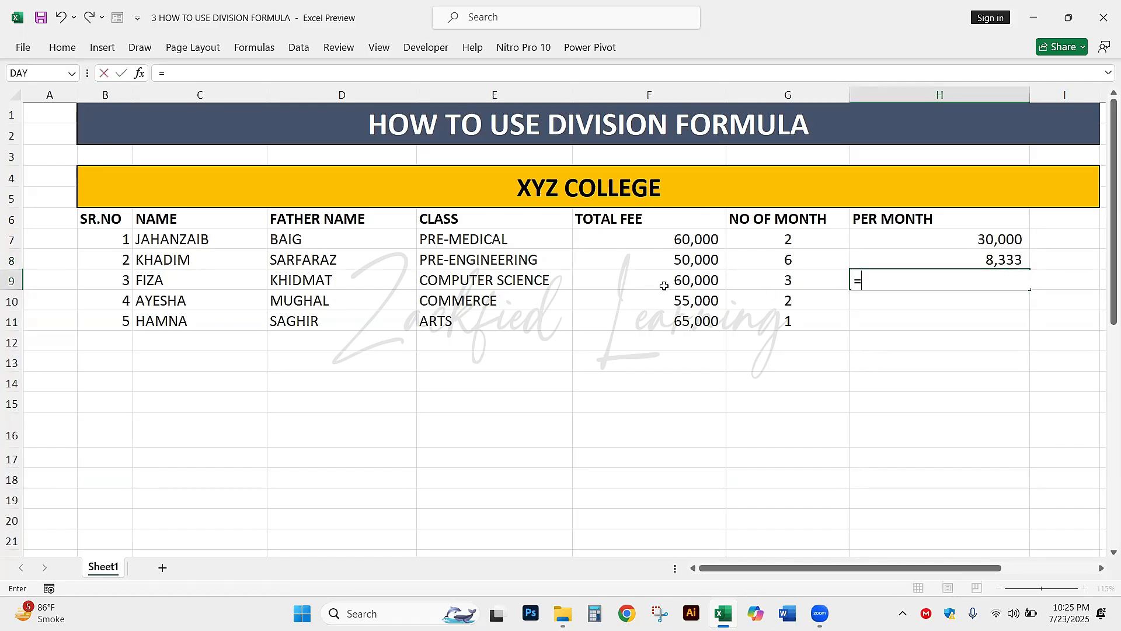
pyautogui.click(654, 282)
pyautogui.write('/')
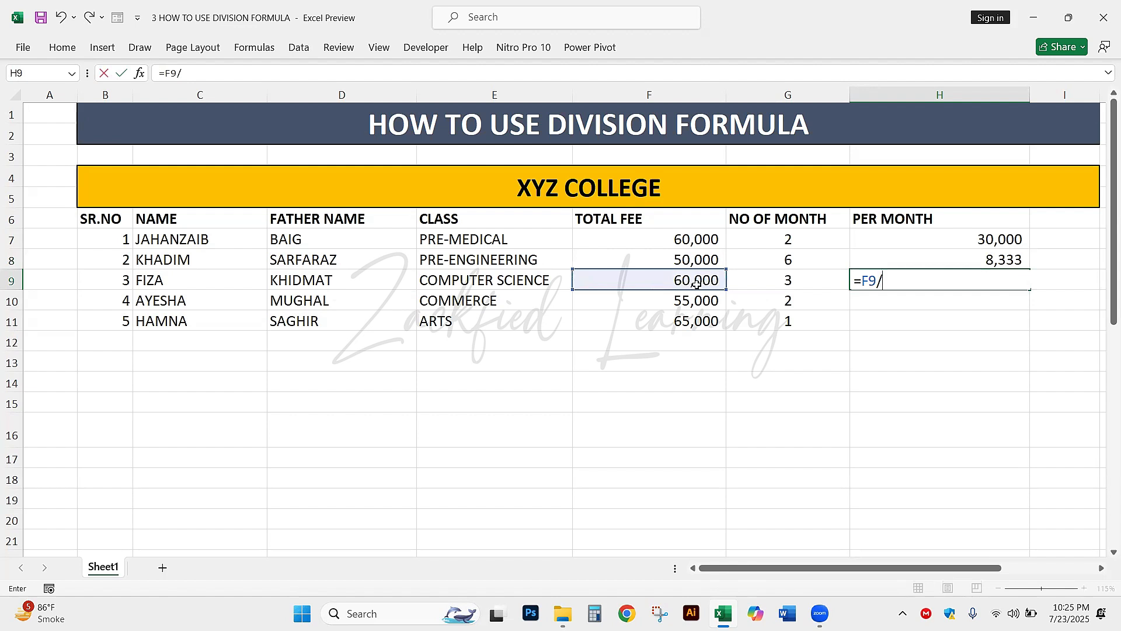
pyautogui.click(783, 274)
pyautogui.press('Return')
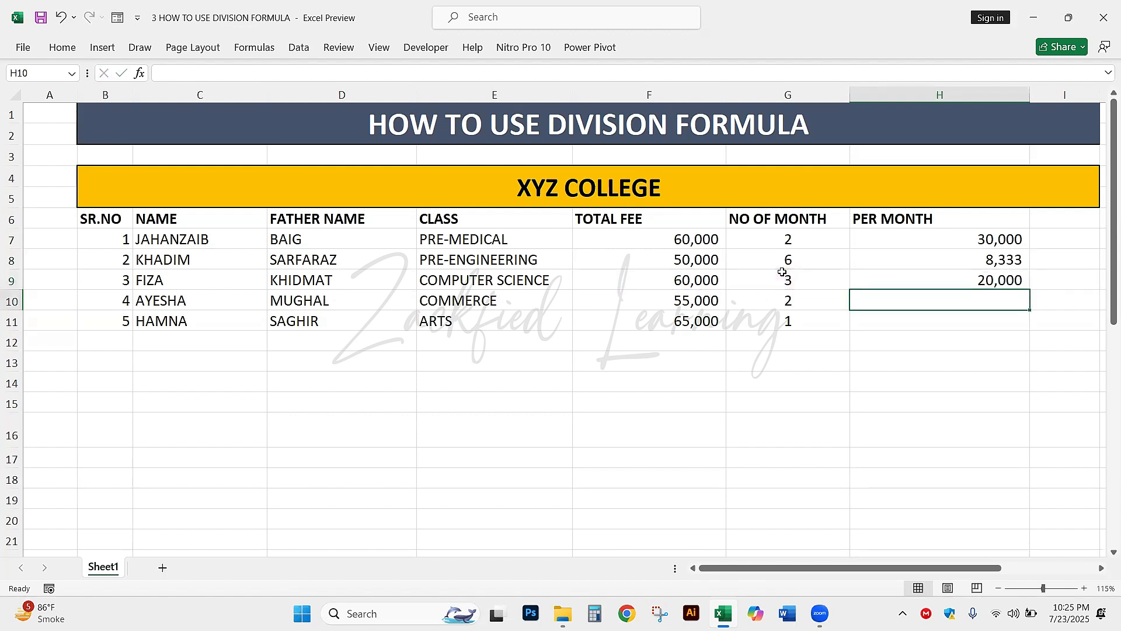
# Step: Calculate the fourth student's per-month fee in H10 with the formula =F10/G10
pyautogui.write('=')
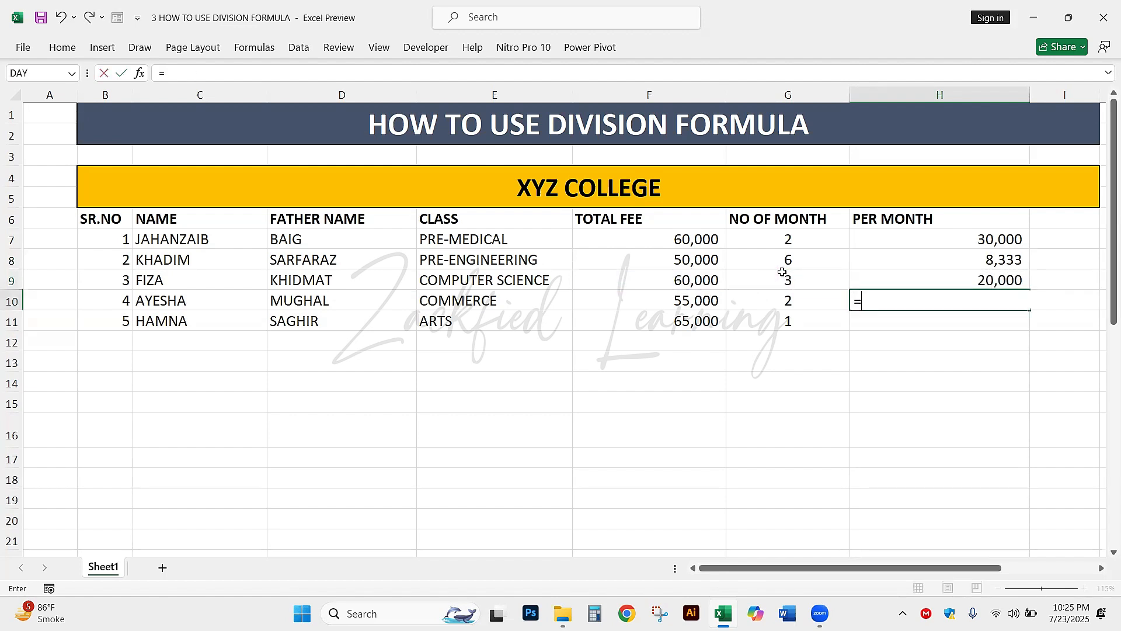
pyautogui.click(642, 299)
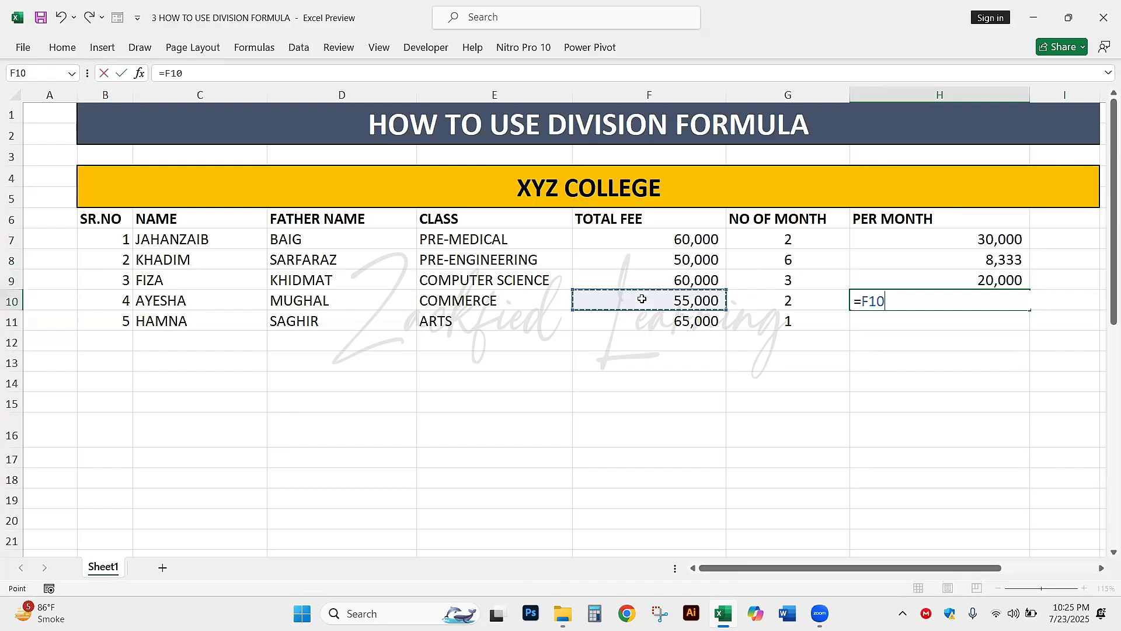
pyautogui.write('/')
pyautogui.click(807, 299)
pyautogui.press('Return')
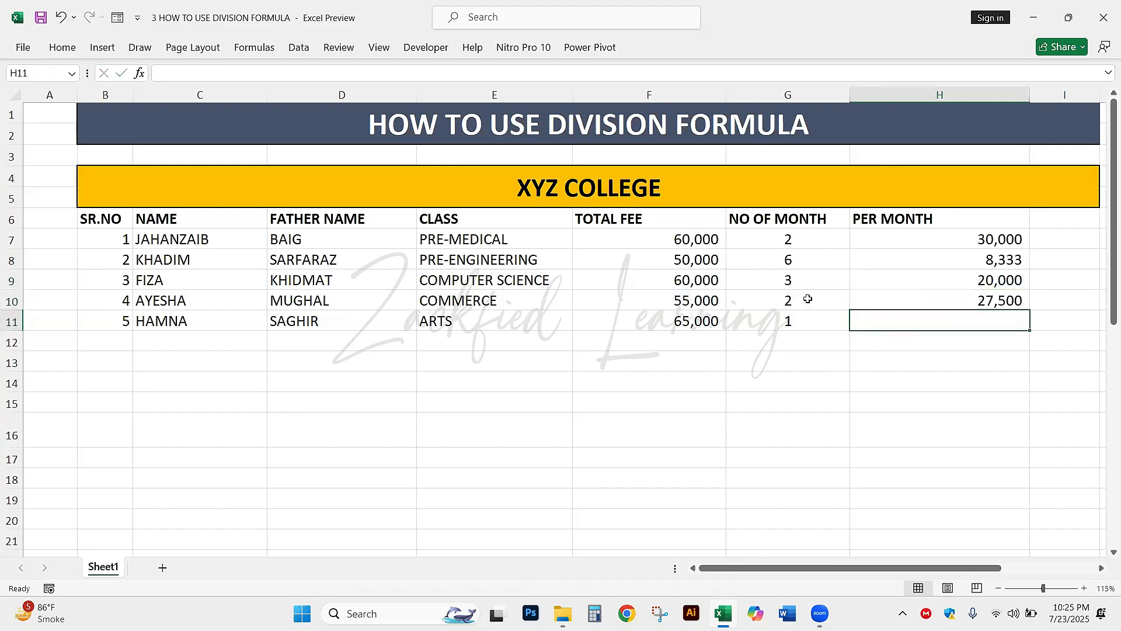
pyautogui.click(900, 299)
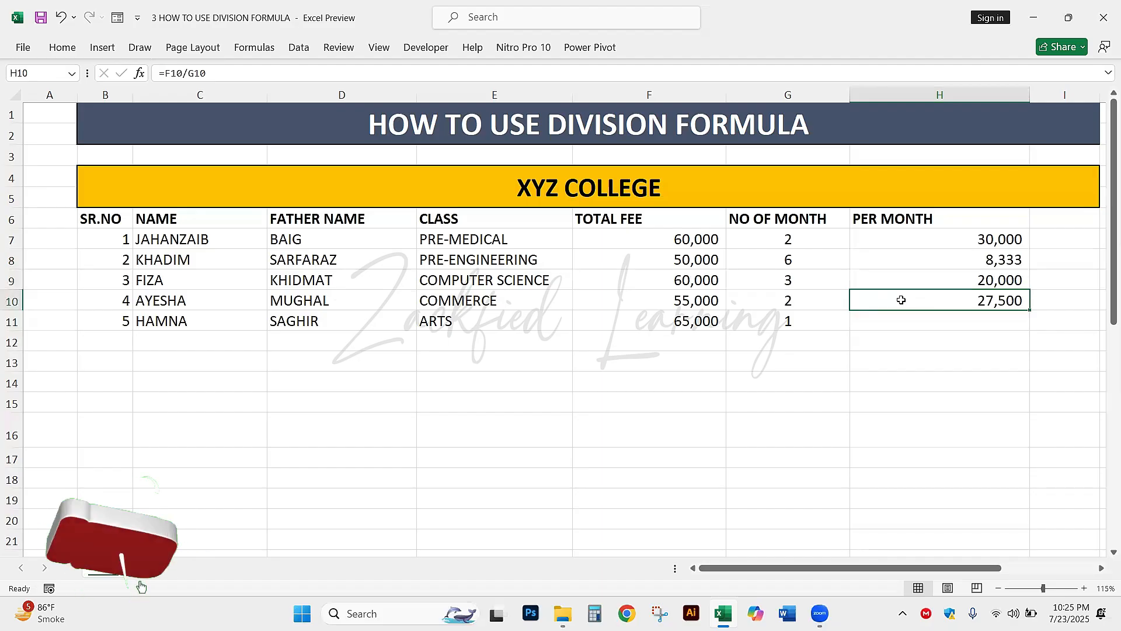
pyautogui.press('Return')
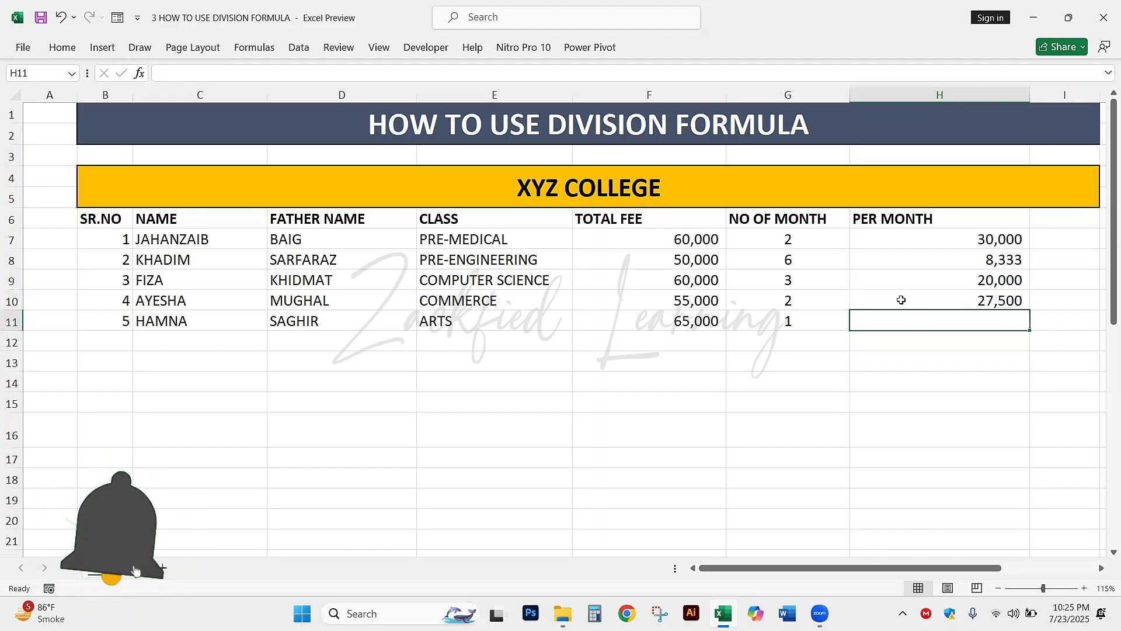
# Step: Calculate the fifth student's per-month fee in H11 with the formula =F11/G11
pyautogui.write('=')
pyautogui.click(662, 319)
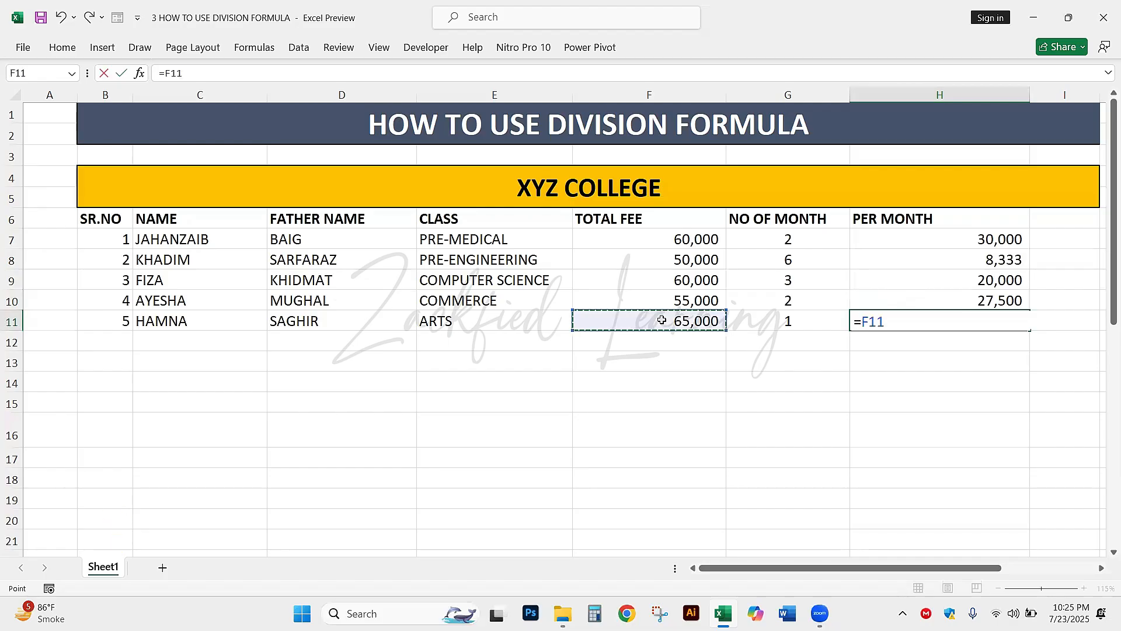
pyautogui.write('/')
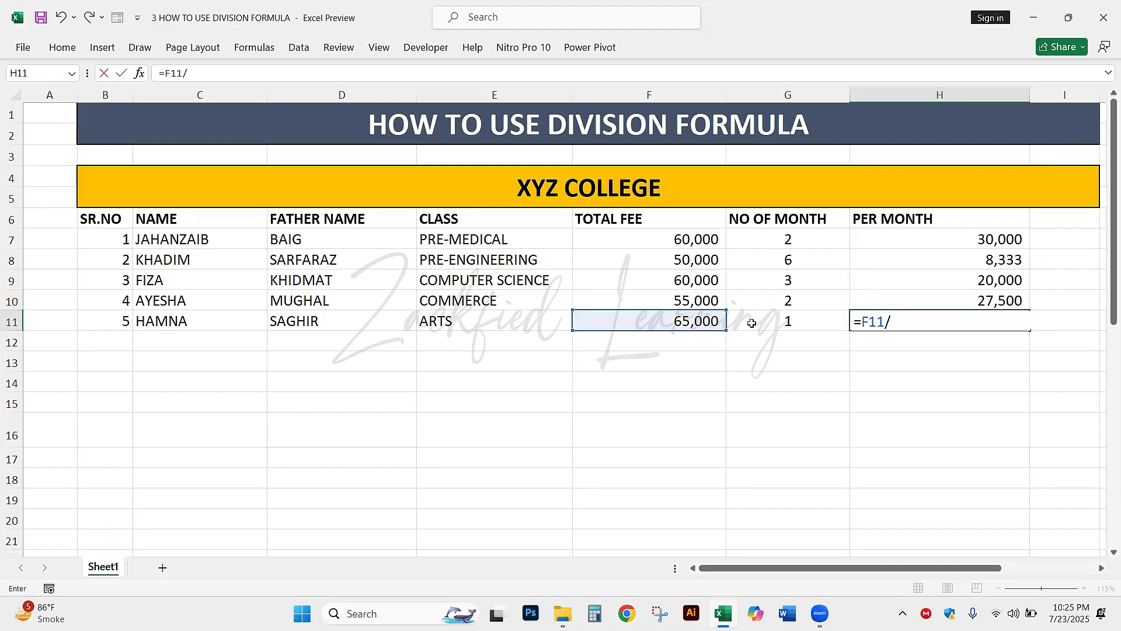
pyautogui.click(751, 323)
pyautogui.press('Return')
pyautogui.click(905, 320)
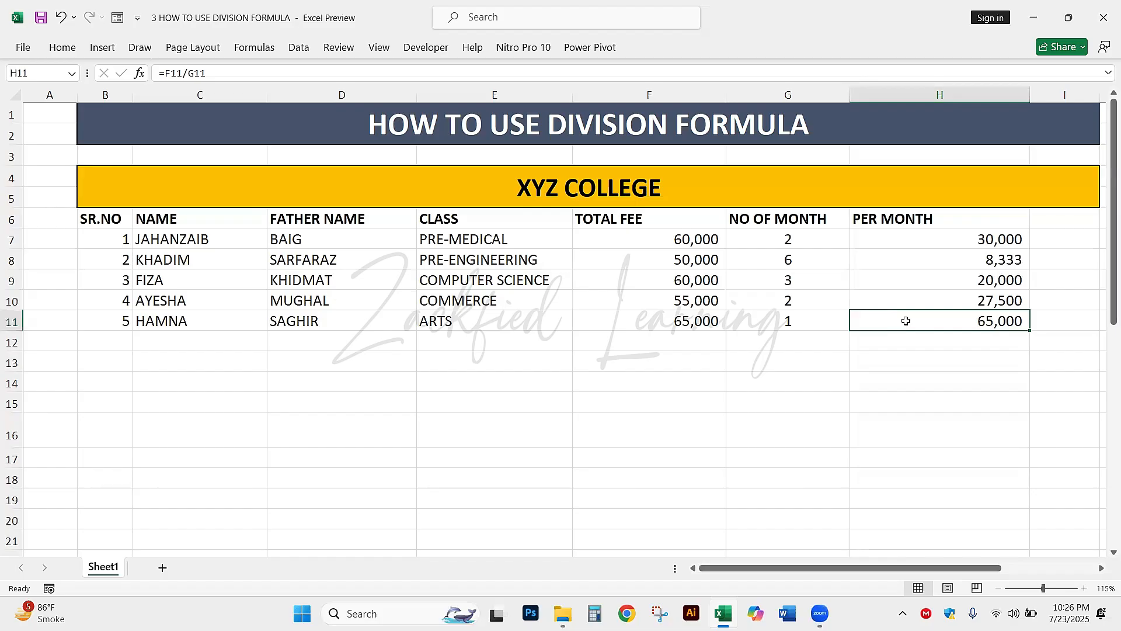
# Step: Inspect the division sign between the two cell references in the H7 formula
pyautogui.click(916, 226)
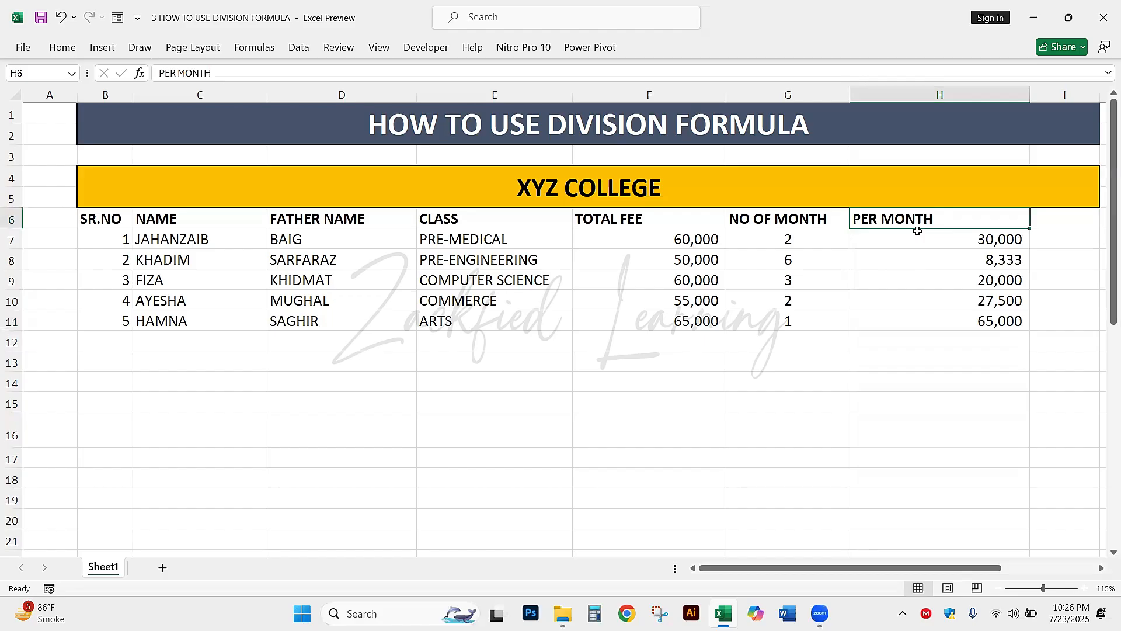
pyautogui.doubleClick(918, 234)
pyautogui.click(878, 239)
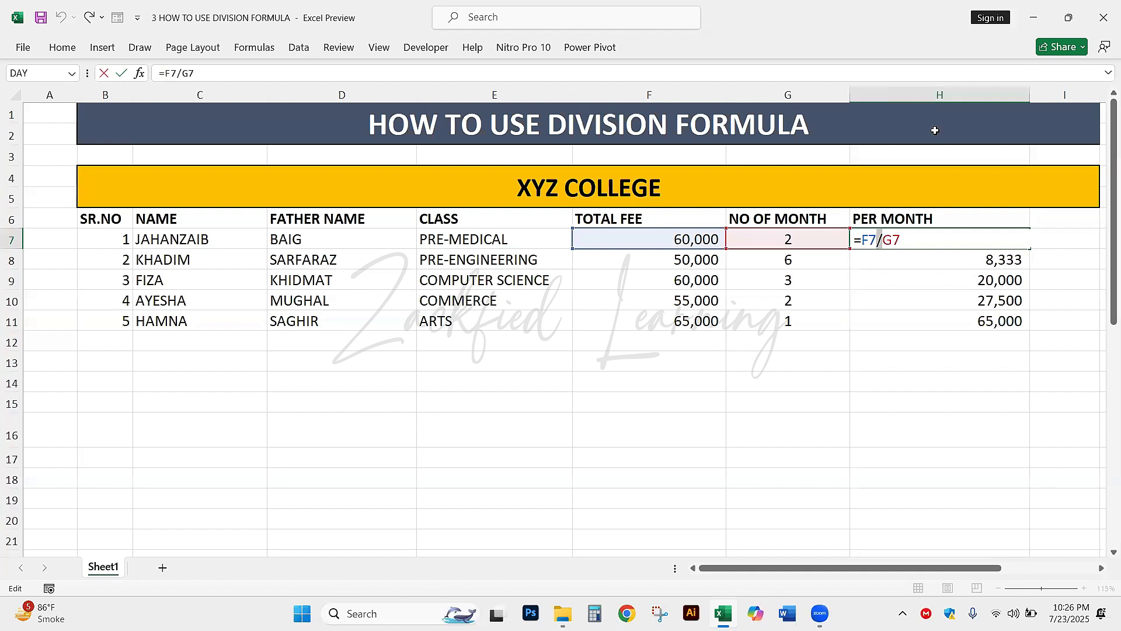
pyautogui.press('Return')
# Step: Close the division formula workbook without saving the changes
pyautogui.click(708, 336)
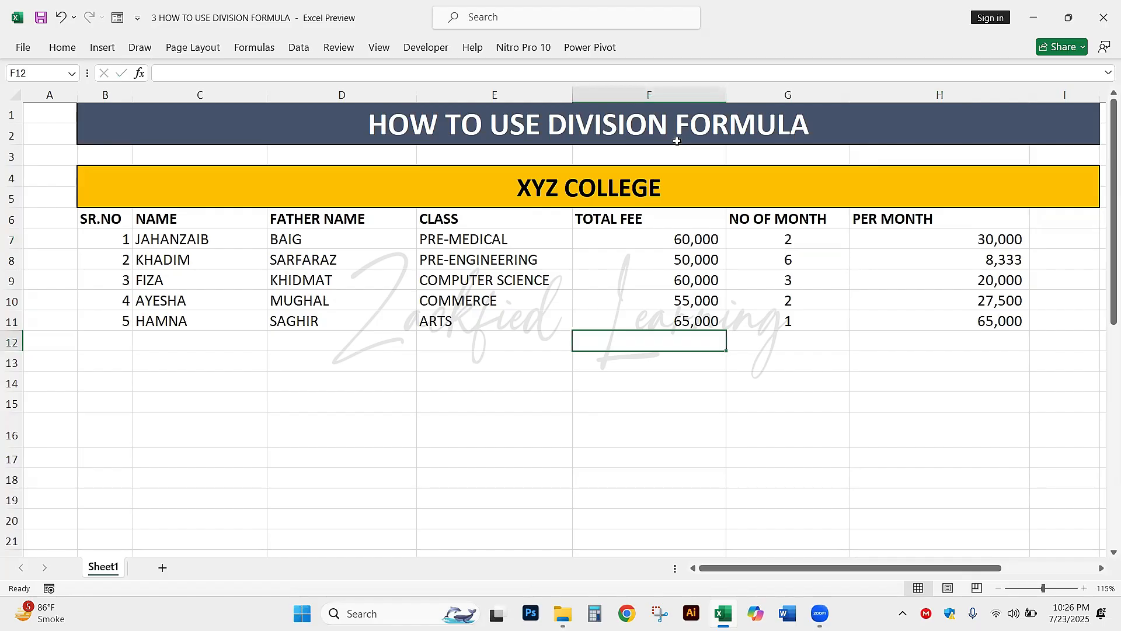
pyautogui.click(712, 264)
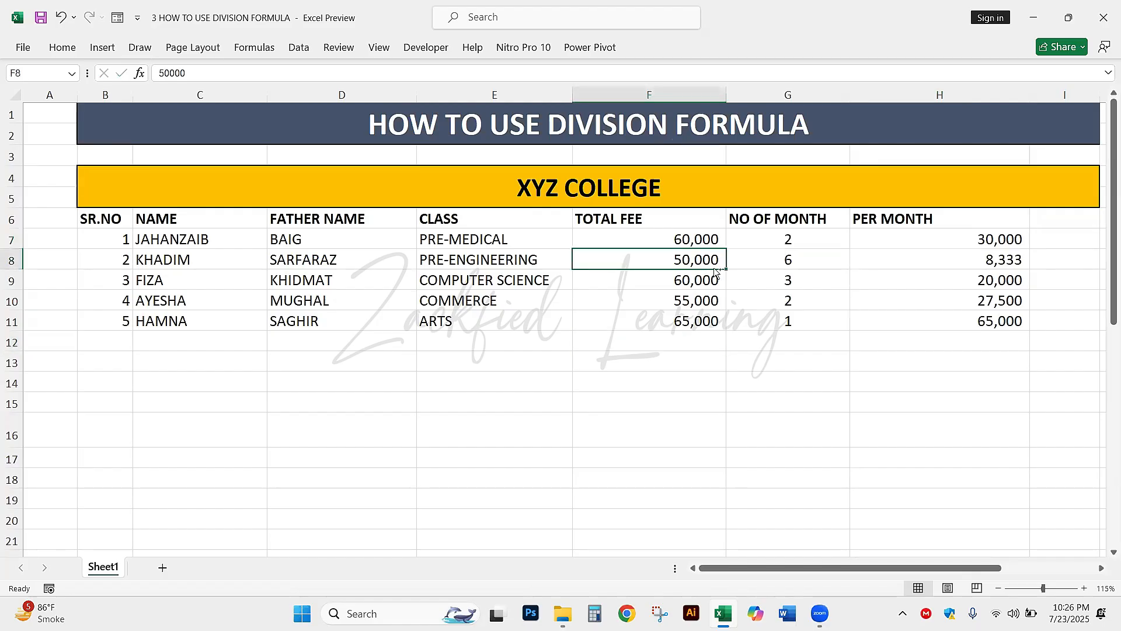
pyautogui.hotkey('alt', 'F4')
pyautogui.press('n')
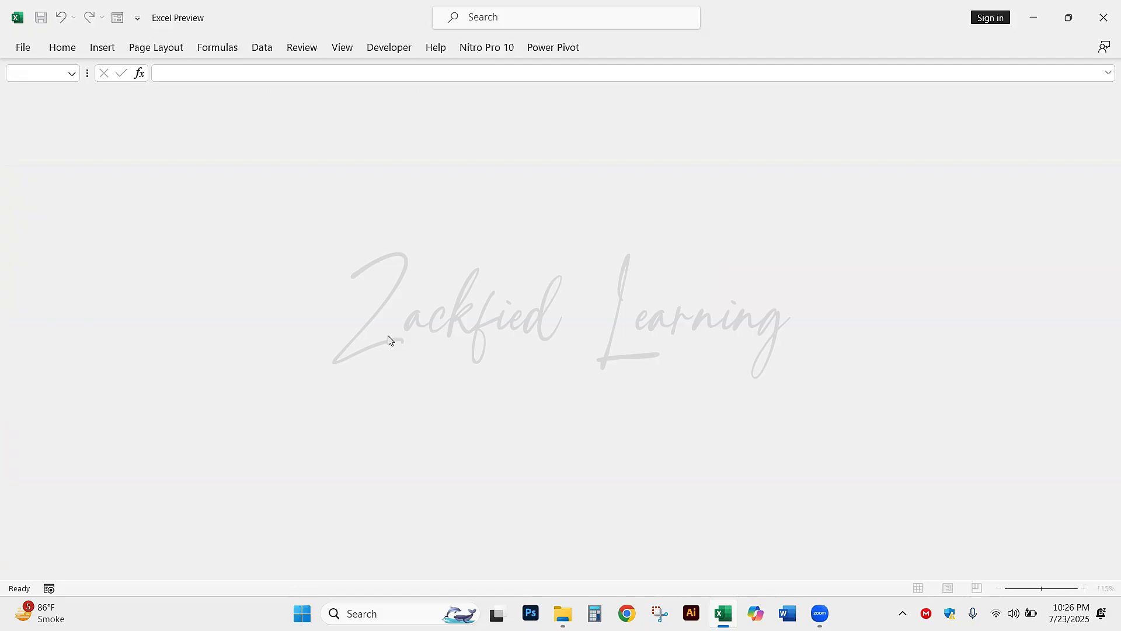
# Step: Open the 5 SALARY SHEET workbook from the file folder and bring the full salary table on Sheet1 into view
pyautogui.hotkey('alt', 'Tab')
pyautogui.doubleClick(199, 211)
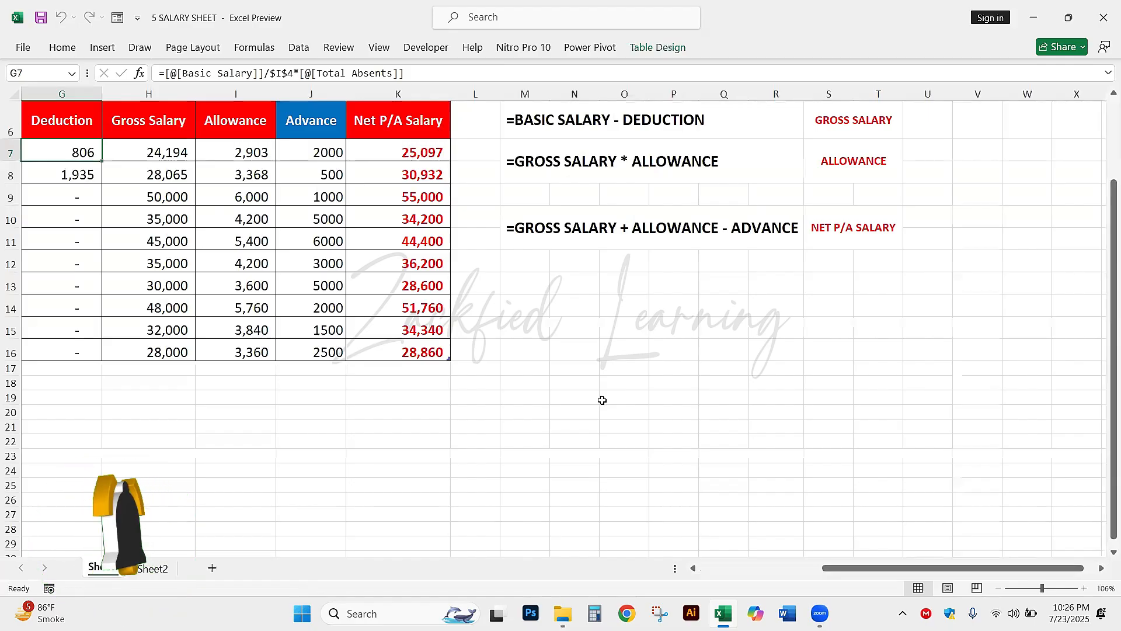
pyautogui.click(602, 400)
pyautogui.hscroll(-5, 602, 400)
pyautogui.scroll(3, 603, 400)
pyautogui.click(604, 398)
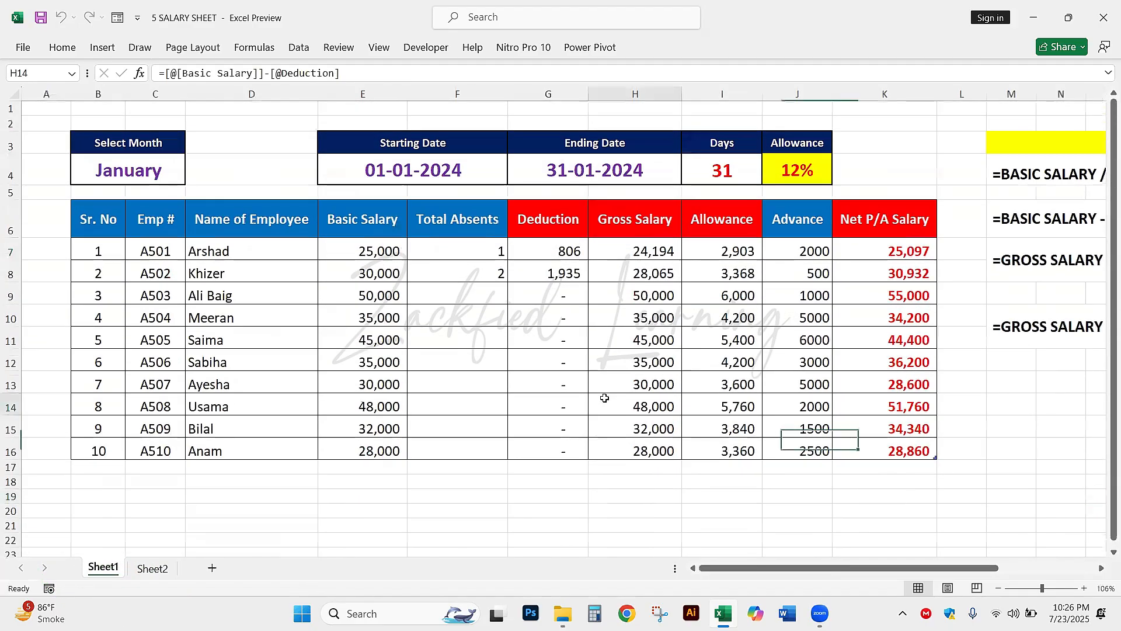
# Step: Switch the selected month in B4 to February and March to check how the dates and deductions recalculate
pyautogui.click(146, 173)
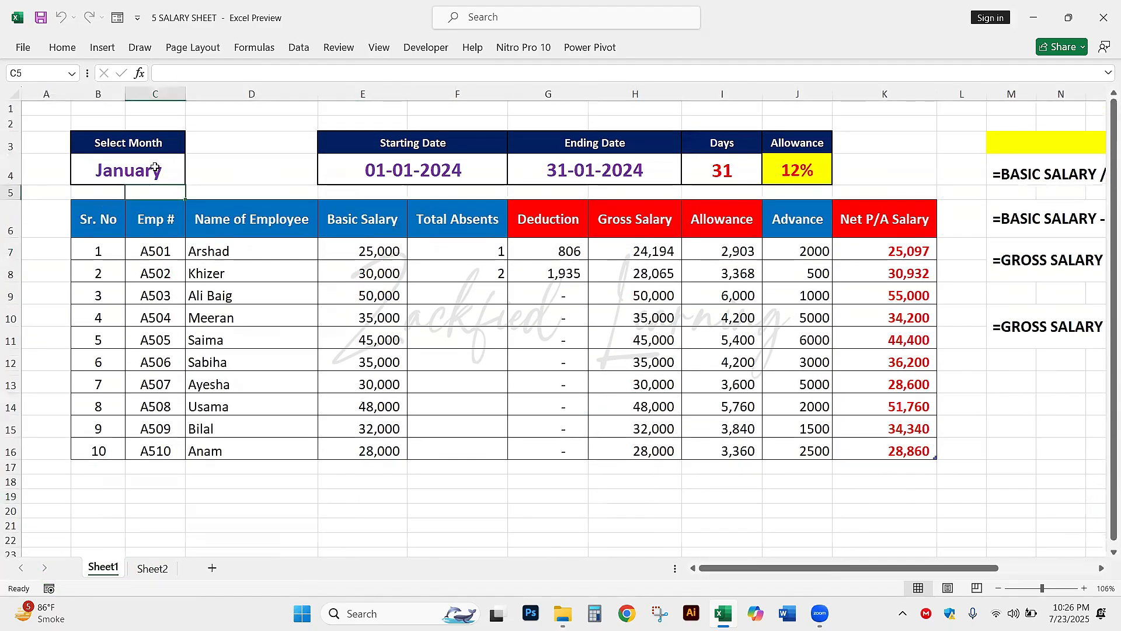
pyautogui.click(193, 177)
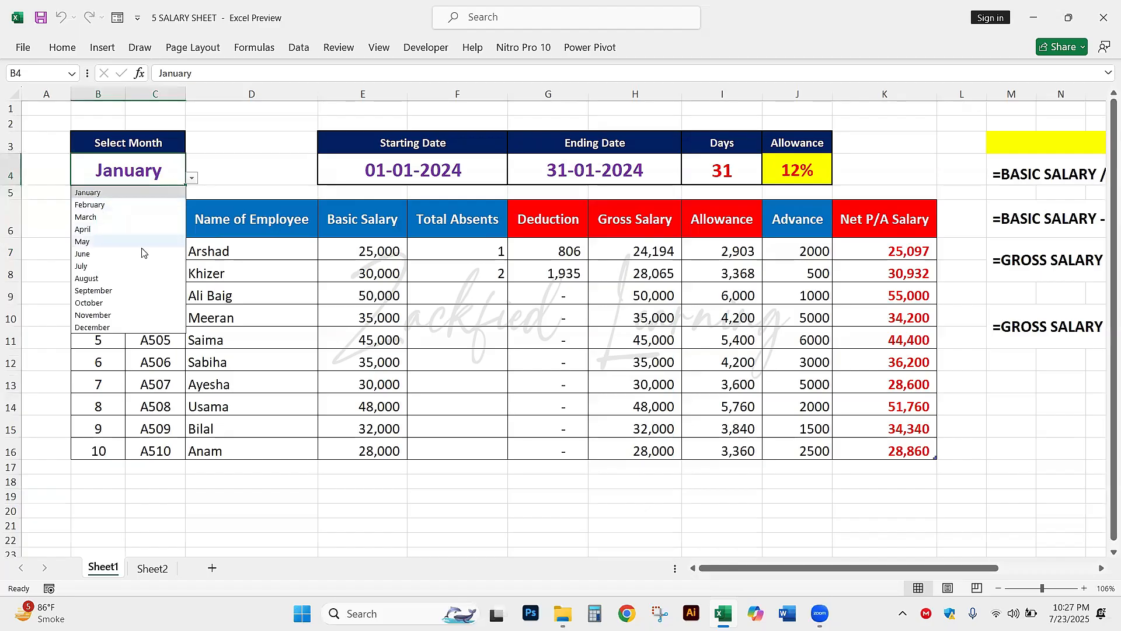
pyautogui.click(152, 204)
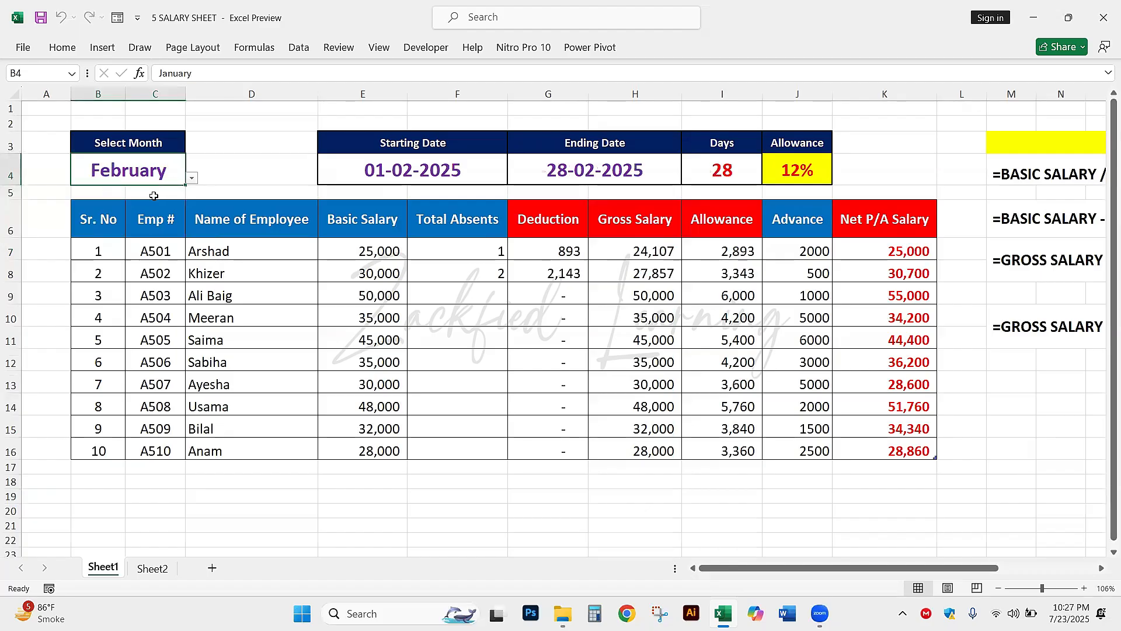
pyautogui.click(192, 178)
pyautogui.click(105, 217)
# Step: Try the months May, June and July in the Select Month cell B4
pyautogui.click(192, 178)
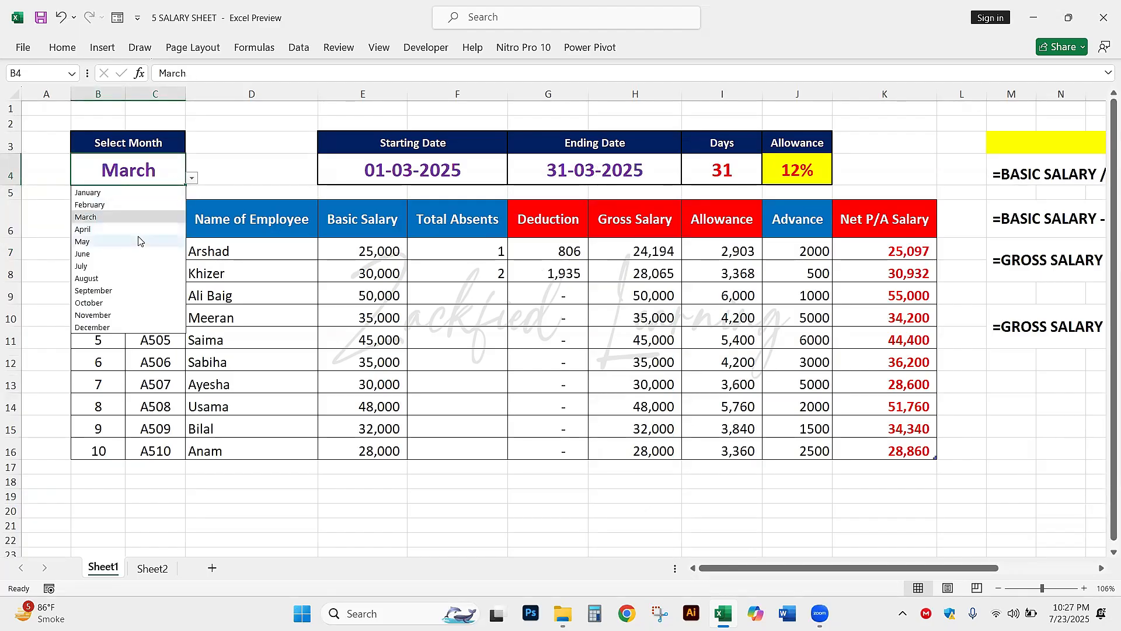
pyautogui.click(141, 241)
pyautogui.click(192, 178)
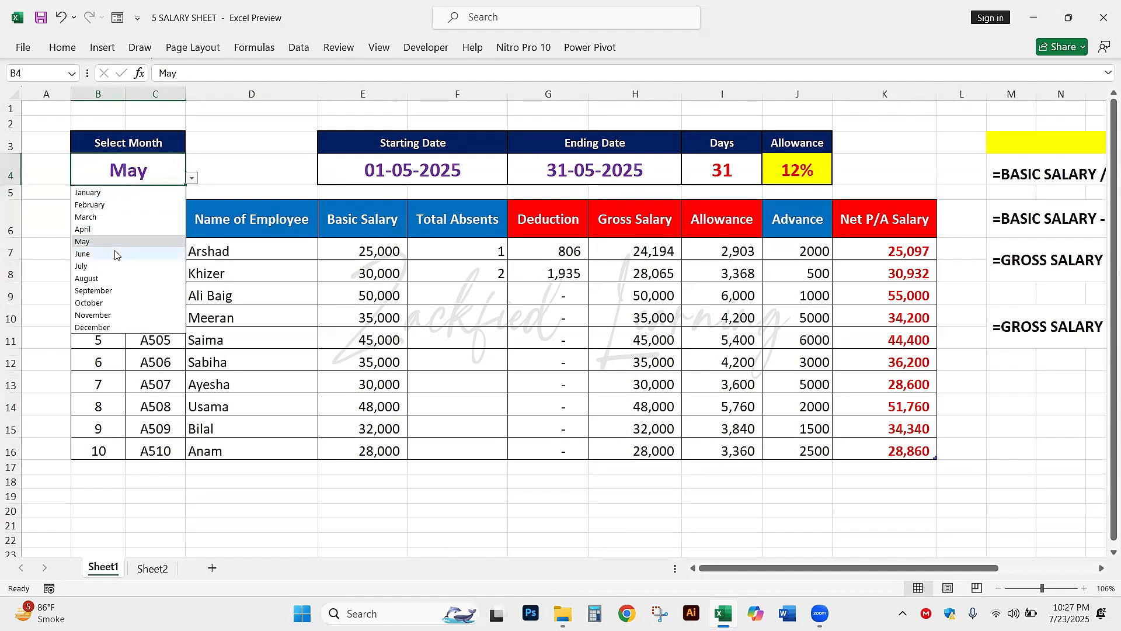
pyautogui.click(113, 254)
pyautogui.click(192, 178)
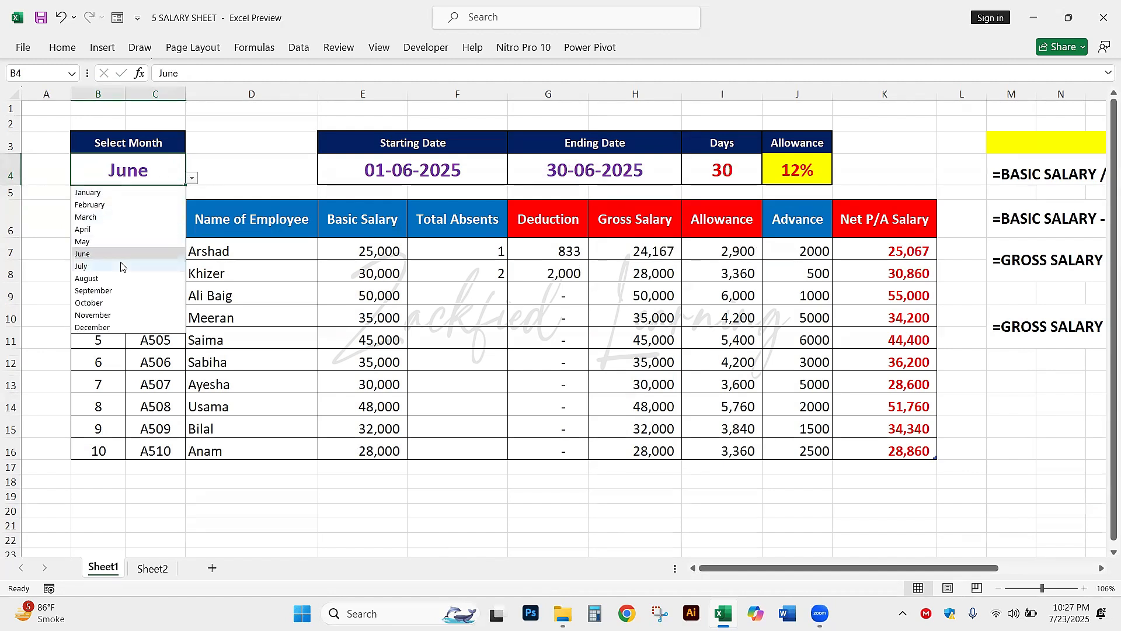
pyautogui.click(120, 266)
pyautogui.moveTo(264, 251); pyautogui.dragTo(244, 268)
pyautogui.click(244, 270)
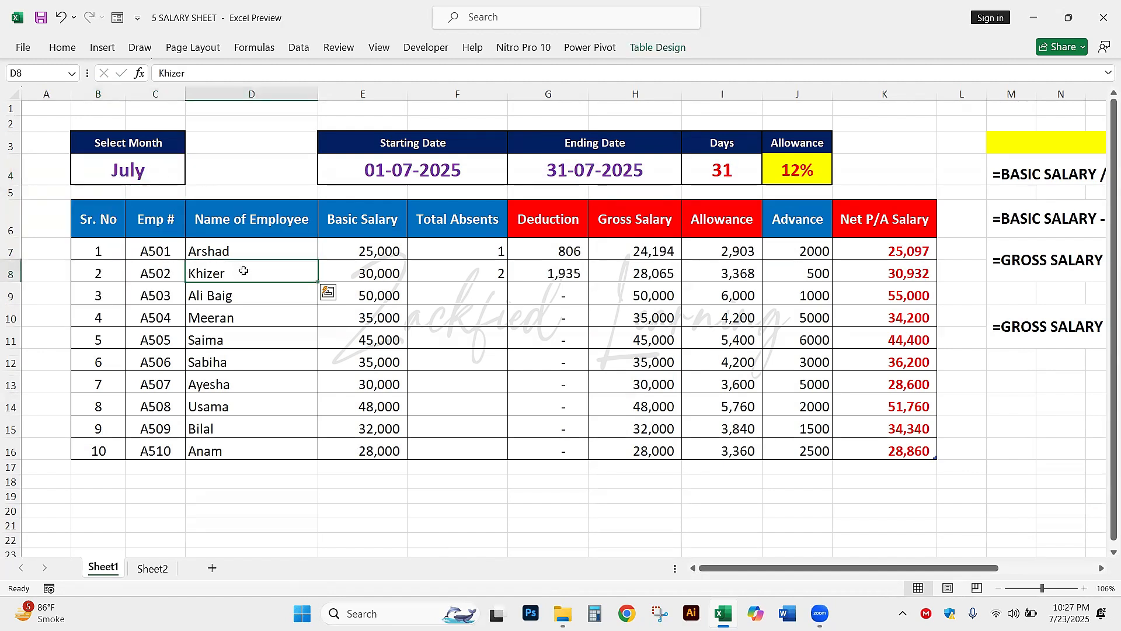
# Step: Set the selected month in B4 to January and check the second employee's deduction formula in G8
pyautogui.click(163, 172)
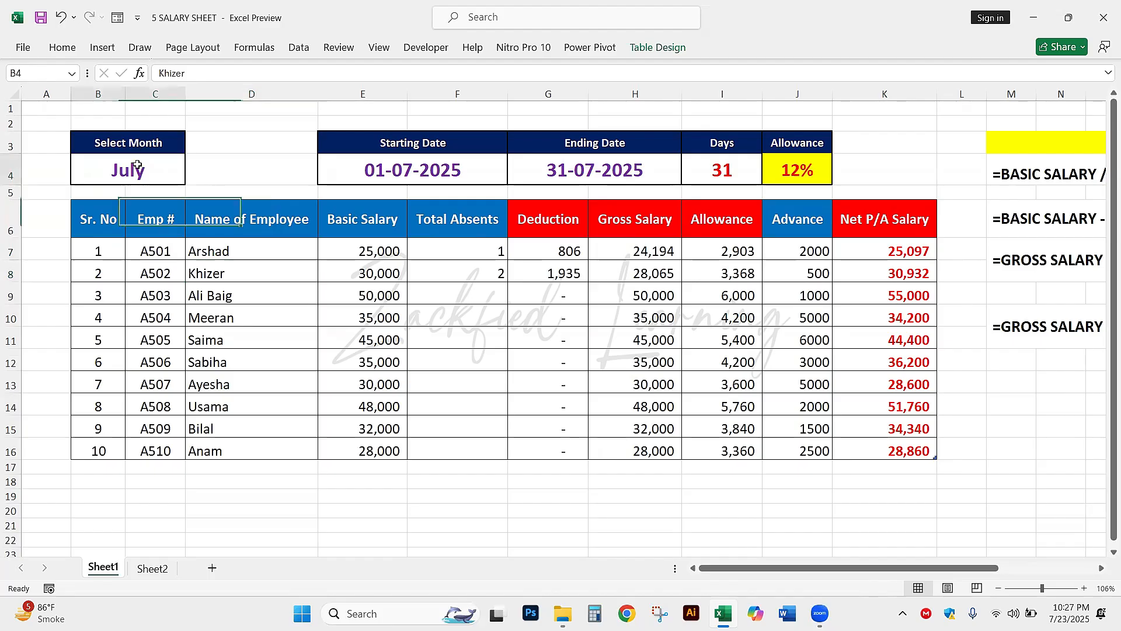
pyautogui.click(192, 181)
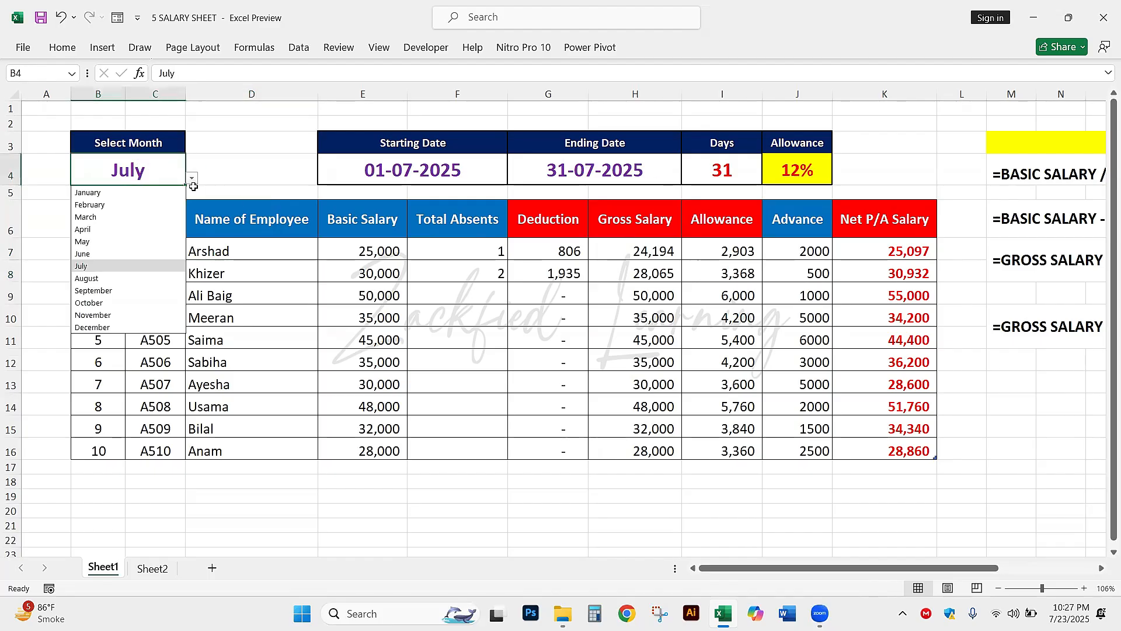
pyautogui.click(133, 192)
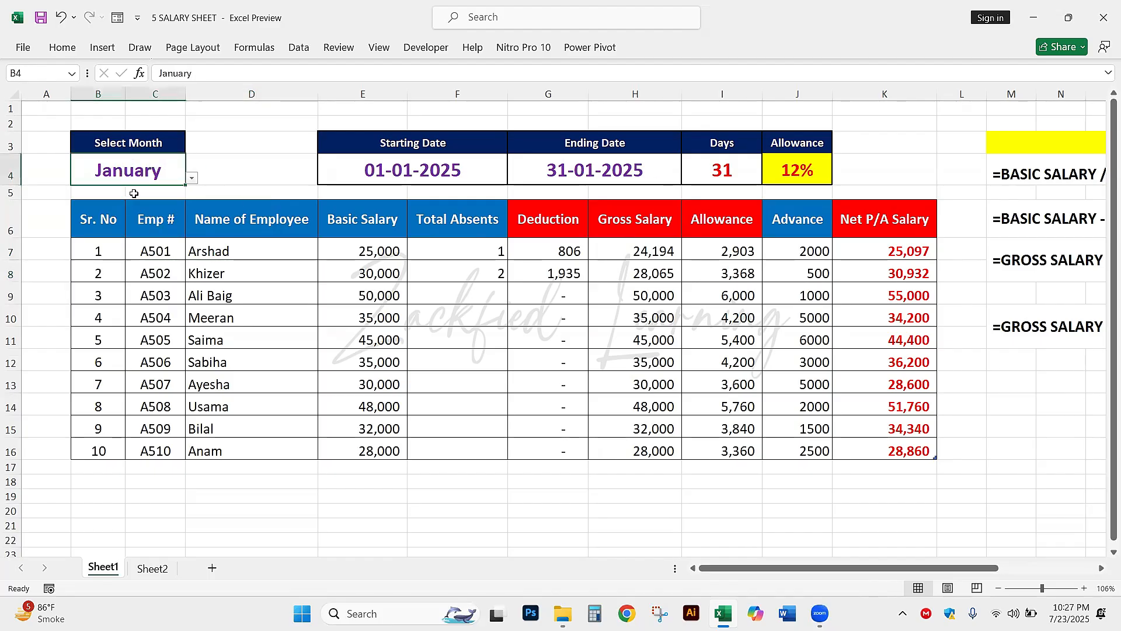
pyautogui.click(577, 273)
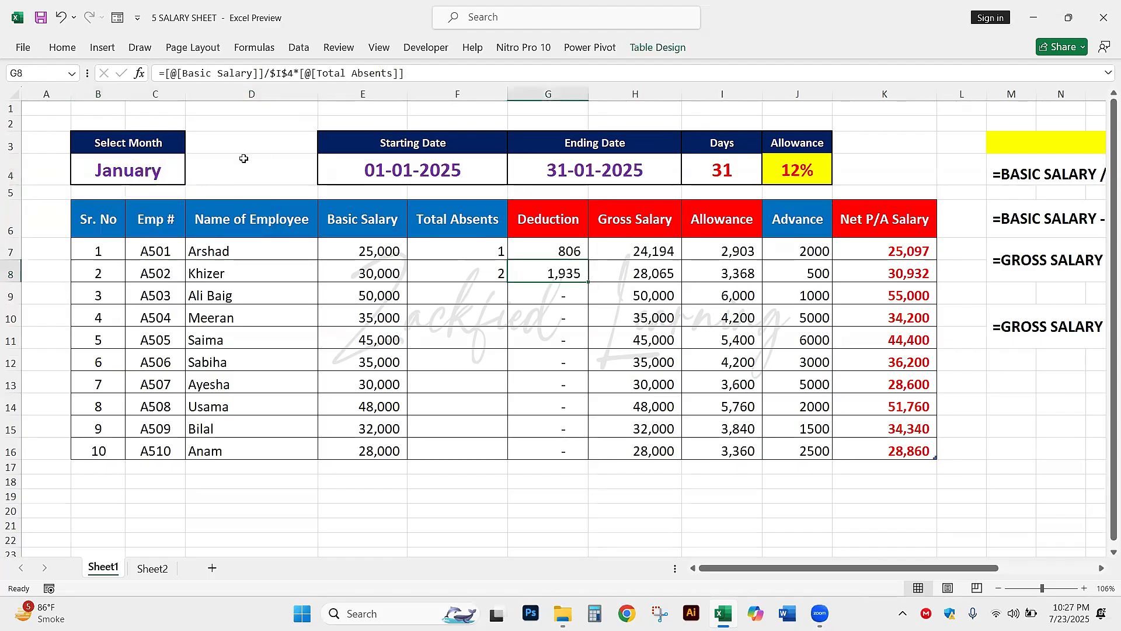
# Step: Switch the selected month in B4 to February and return it to January
pyautogui.click(192, 178)
pyautogui.click(147, 202)
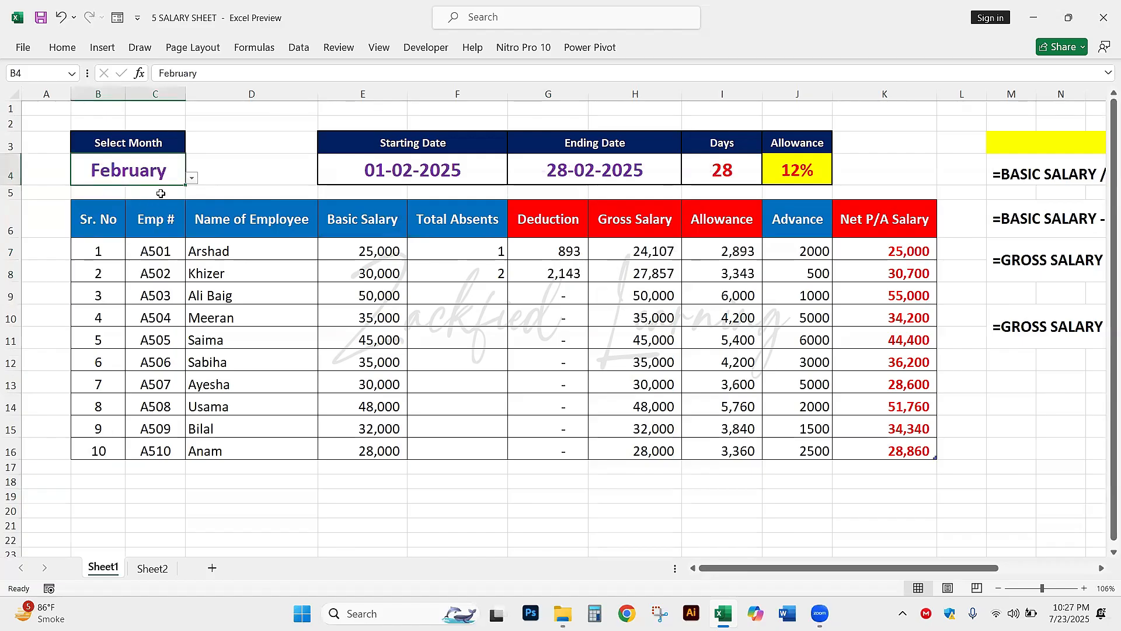
pyautogui.click(192, 178)
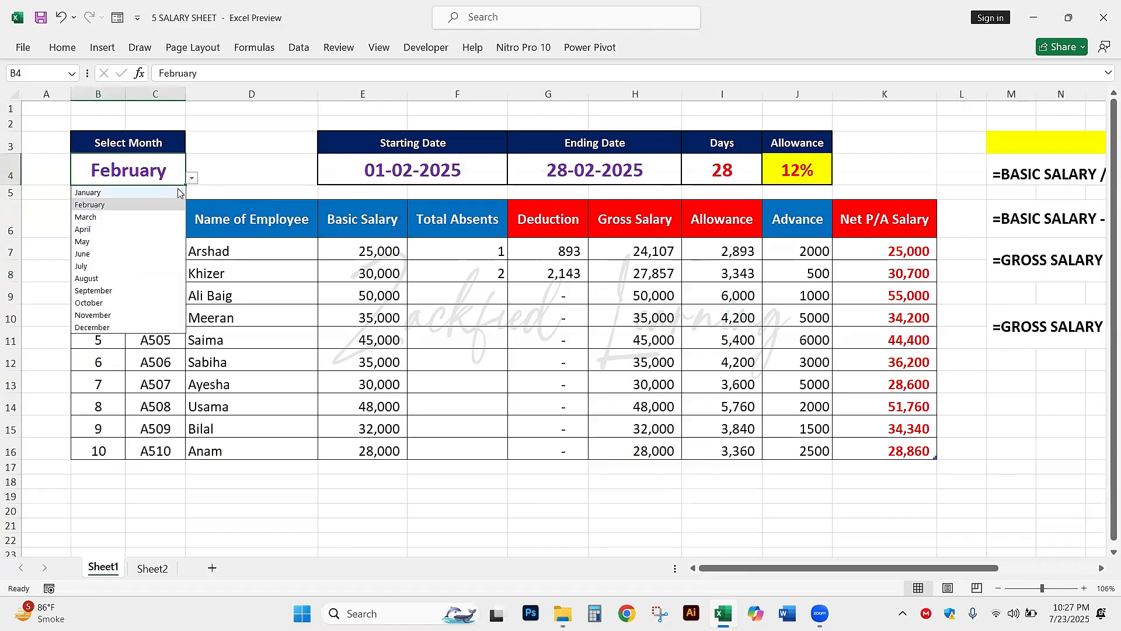
pyautogui.click(116, 193)
# Step: Examine how the starting date, ending date and days in row 4 depend on the selected month
pyautogui.click(402, 176)
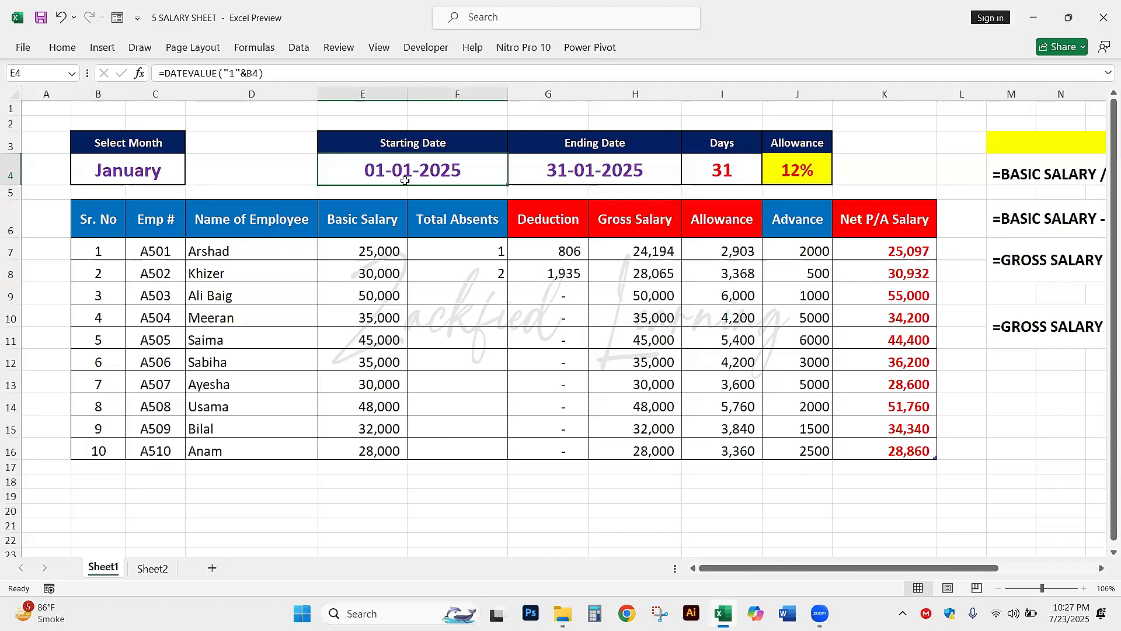
pyautogui.click(534, 168)
pyautogui.press('Right')
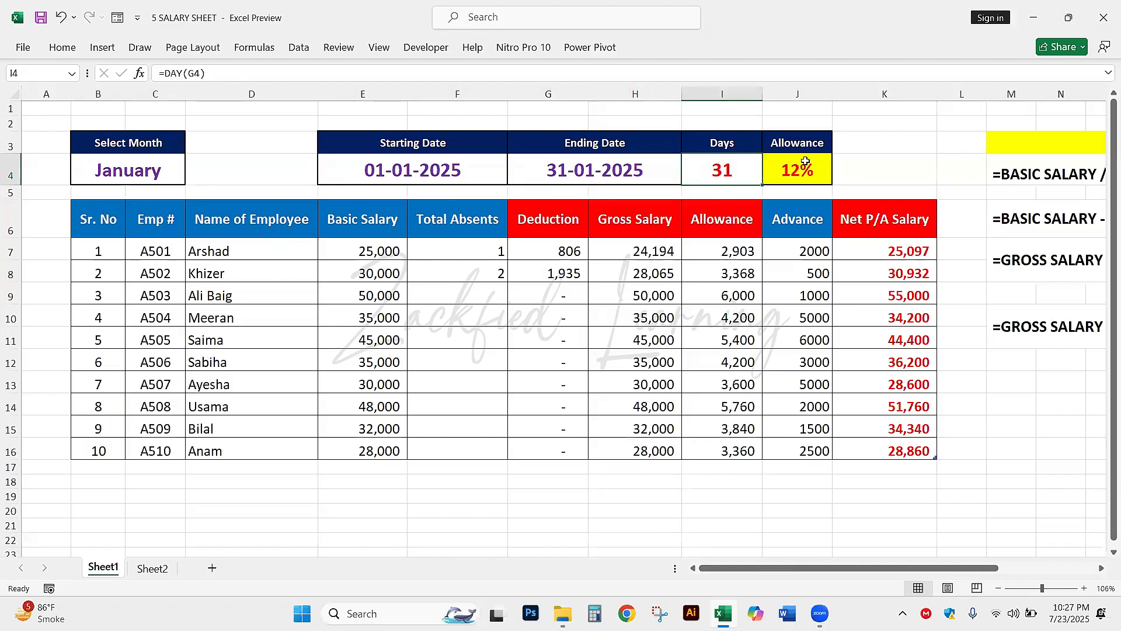
pyautogui.moveTo(737, 145)
pyautogui.mouseDown()
pyautogui.moveTo(694, 181)
pyautogui.moveTo(756, 166)
pyautogui.moveTo(750, 187)
pyautogui.moveTo(757, 158)
pyautogui.mouseUp()
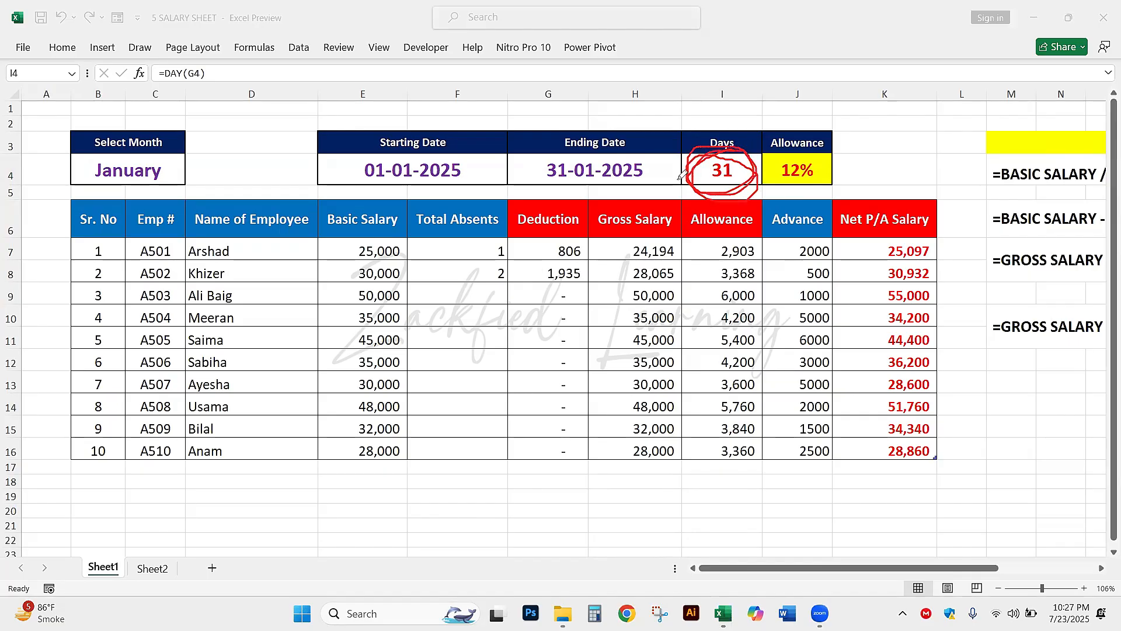
pyautogui.moveTo(661, 257)
pyautogui.mouseDown()
pyautogui.moveTo(699, 189)
pyautogui.moveTo(683, 176)
pyautogui.moveTo(717, 195)
pyautogui.mouseUp()
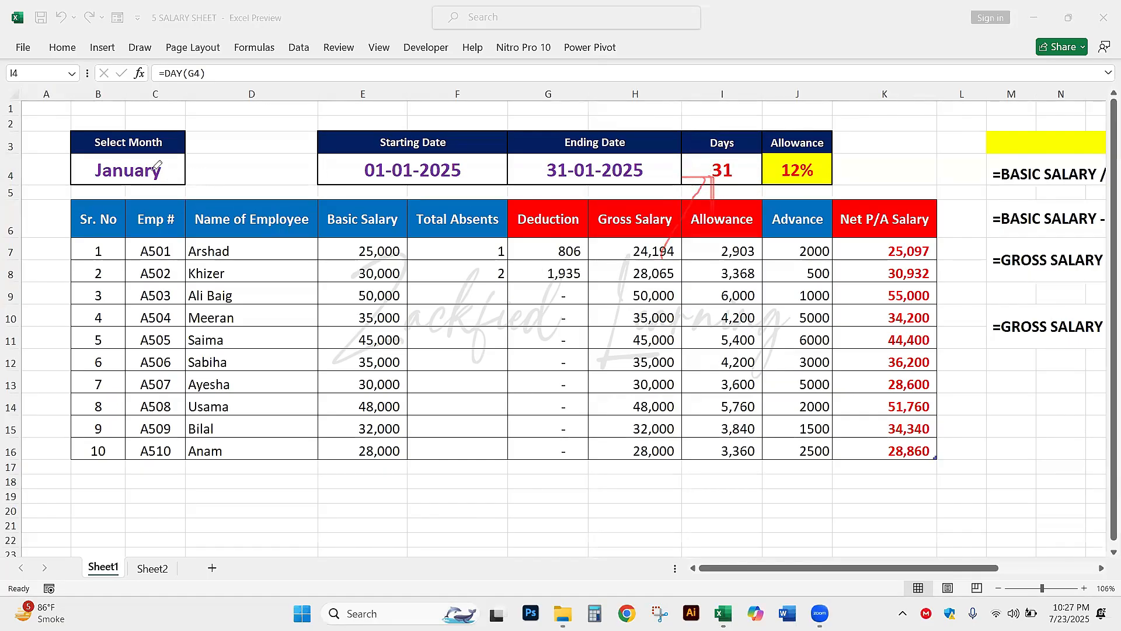
pyautogui.moveTo(105, 153)
pyautogui.mouseDown()
pyautogui.moveTo(93, 198)
pyautogui.moveTo(101, 156)
pyautogui.mouseUp()
pyautogui.moveTo(265, 167)
pyautogui.mouseDown()
pyautogui.moveTo(212, 172)
pyautogui.moveTo(226, 156)
pyautogui.moveTo(214, 173)
pyautogui.mouseUp()
# Step: Change the selected month in B4 to February and check the number of days in I4
pyautogui.click(128, 171)
pyautogui.click(192, 178)
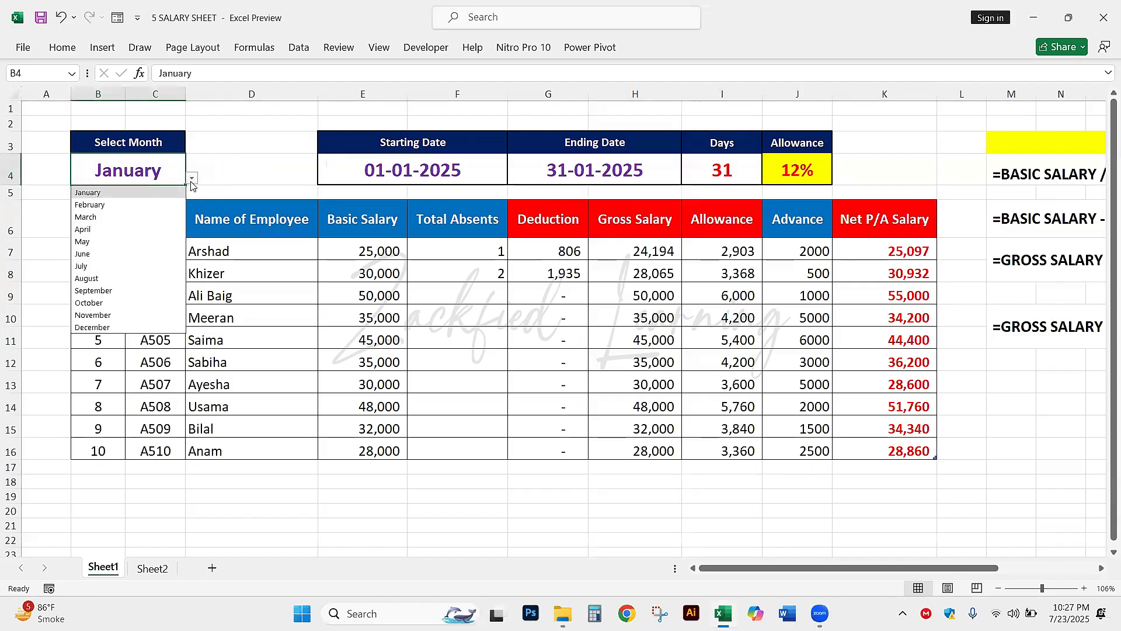
pyautogui.click(136, 206)
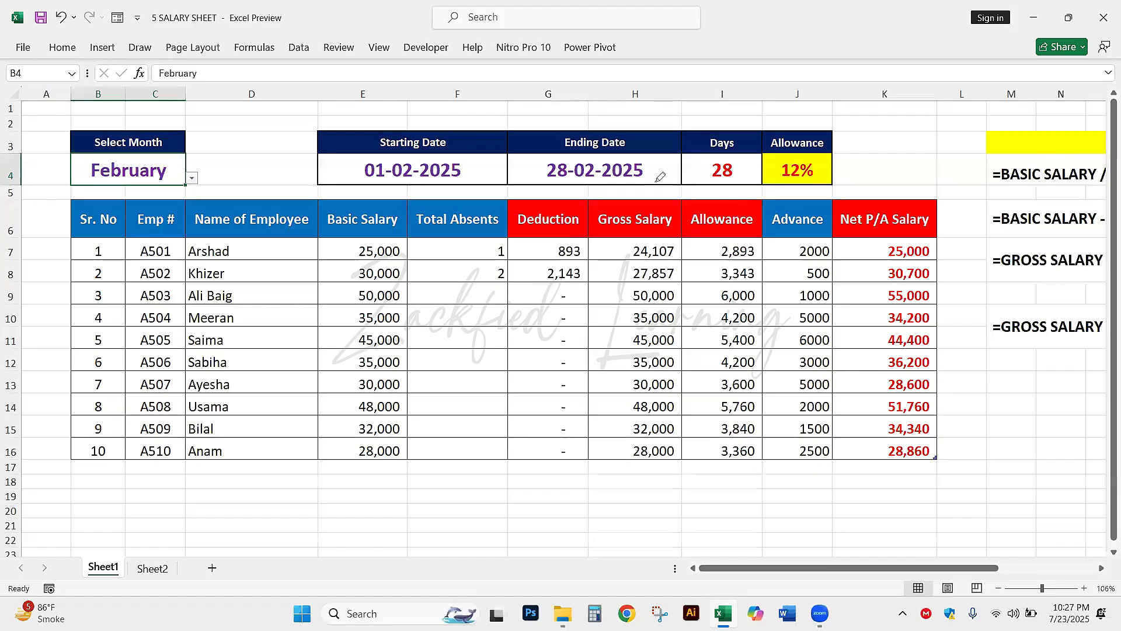
pyautogui.moveTo(726, 150)
pyautogui.mouseDown()
pyautogui.moveTo(707, 175)
pyautogui.moveTo(748, 166)
pyautogui.moveTo(715, 148)
pyautogui.moveTo(716, 179)
pyautogui.mouseUp()
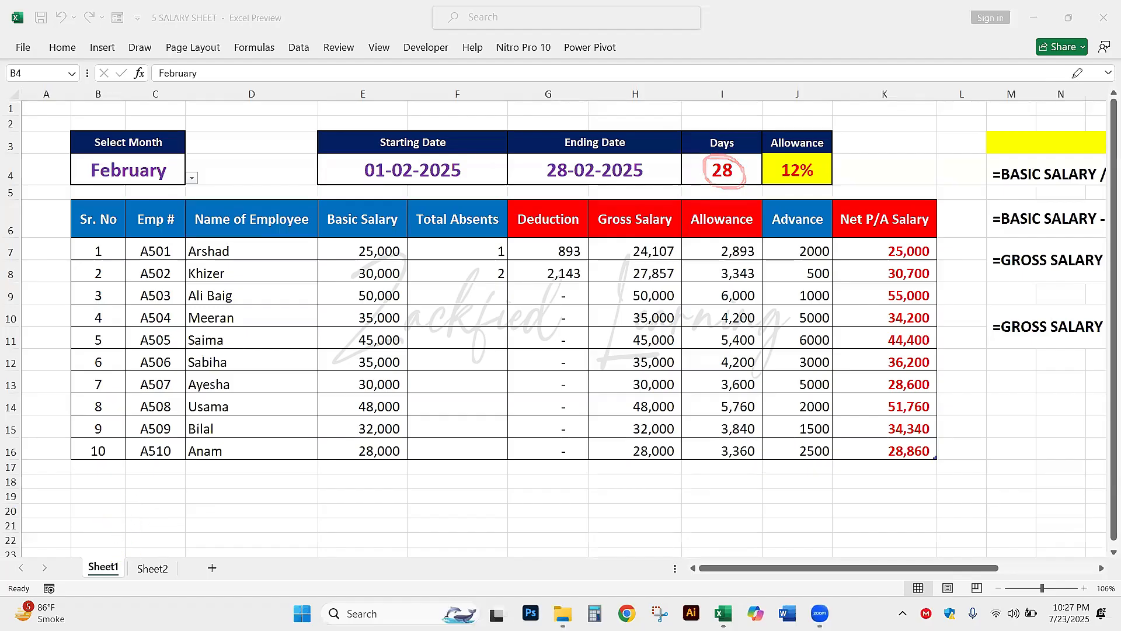
pyautogui.press('Escape')
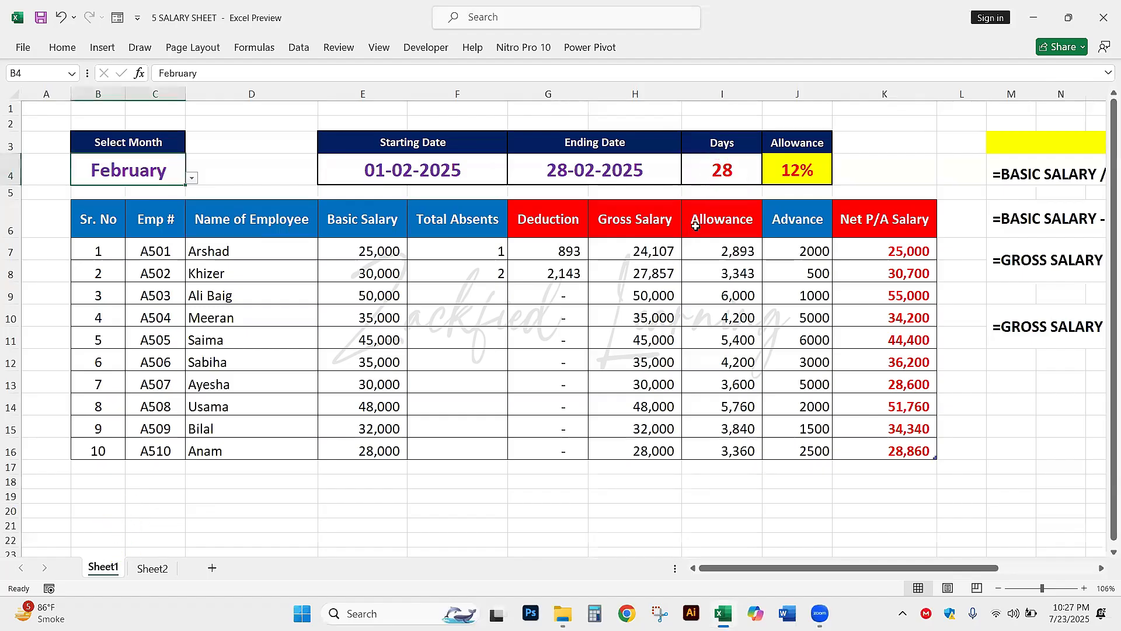
# Step: Switch the selected month in B4 to December and set it back to January
pyautogui.click(191, 178)
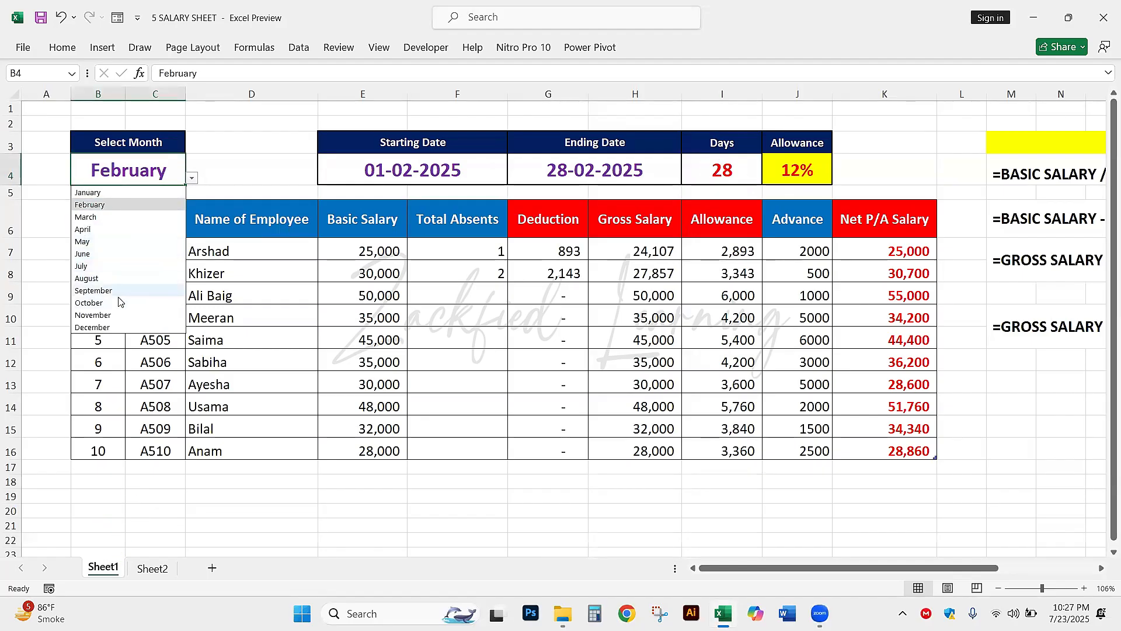
pyautogui.click(123, 327)
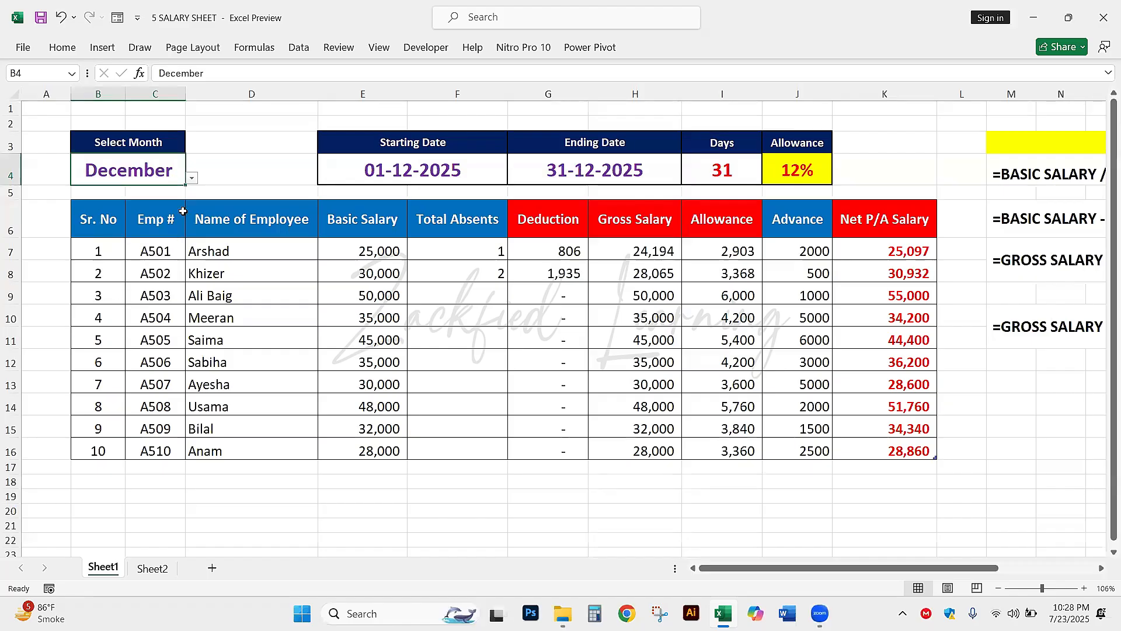
pyautogui.click(192, 178)
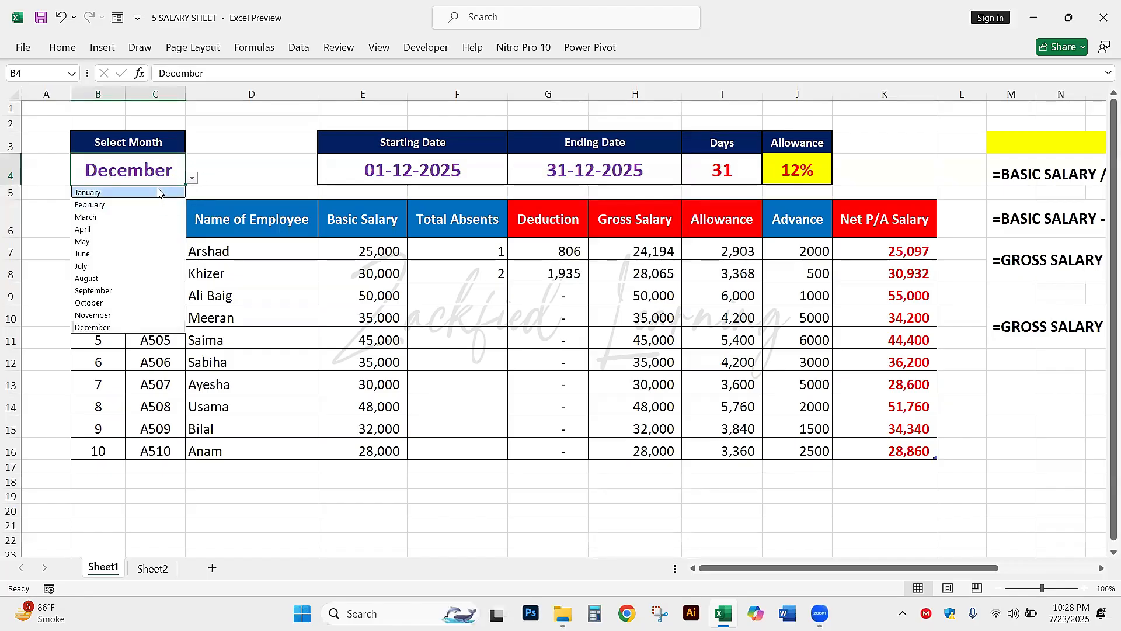
pyautogui.click(102, 190)
pyautogui.click(282, 228)
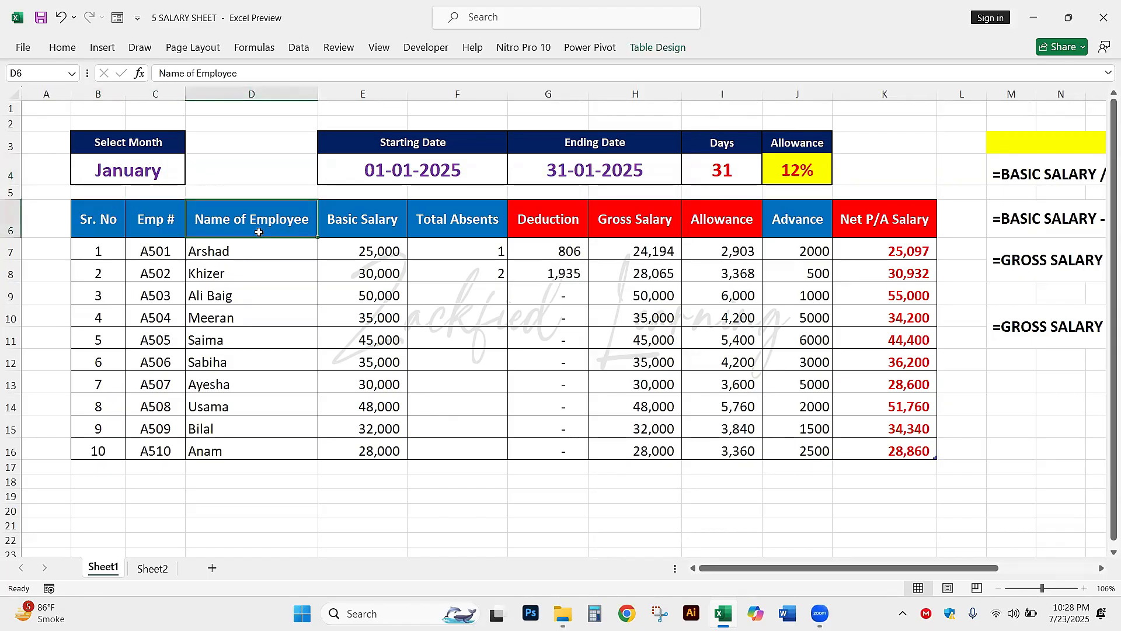
# Step: Inspect the formulas behind the starting date in E4, the ending date in G4 and the days in I4
pyautogui.click(410, 176)
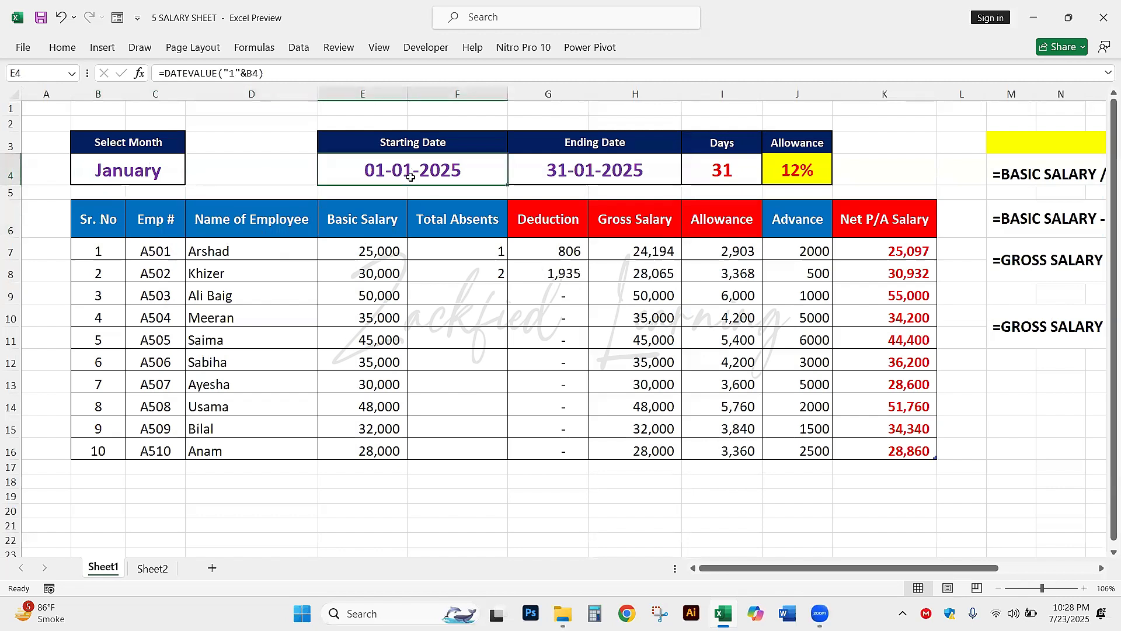
pyautogui.click(157, 170)
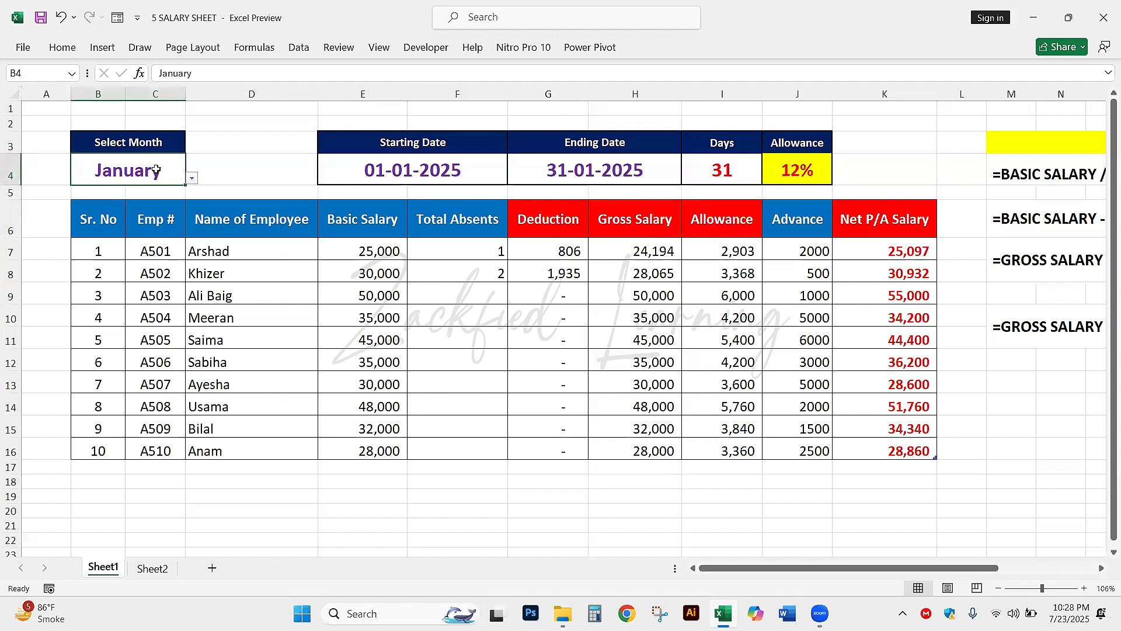
pyautogui.click(484, 175)
pyautogui.click(666, 172)
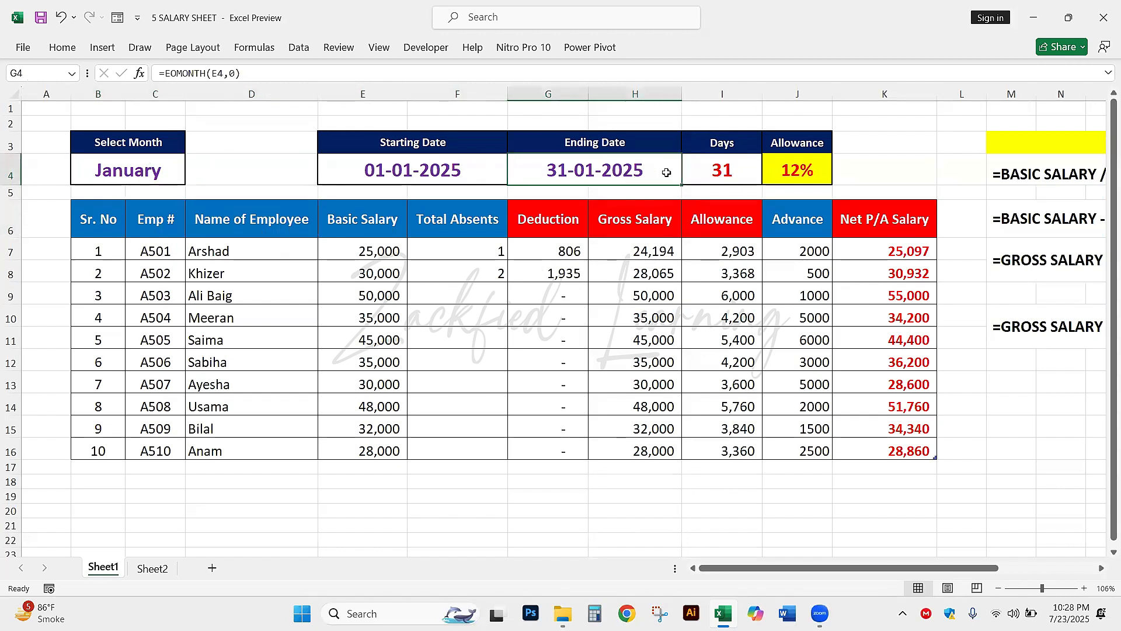
pyautogui.click(758, 162)
# Step: Inspect the formulas in the Deduction, Gross Salary, Allowance and Net P/A Salary columns of the table
pyautogui.moveTo(530, 239); pyautogui.dragTo(543, 312)
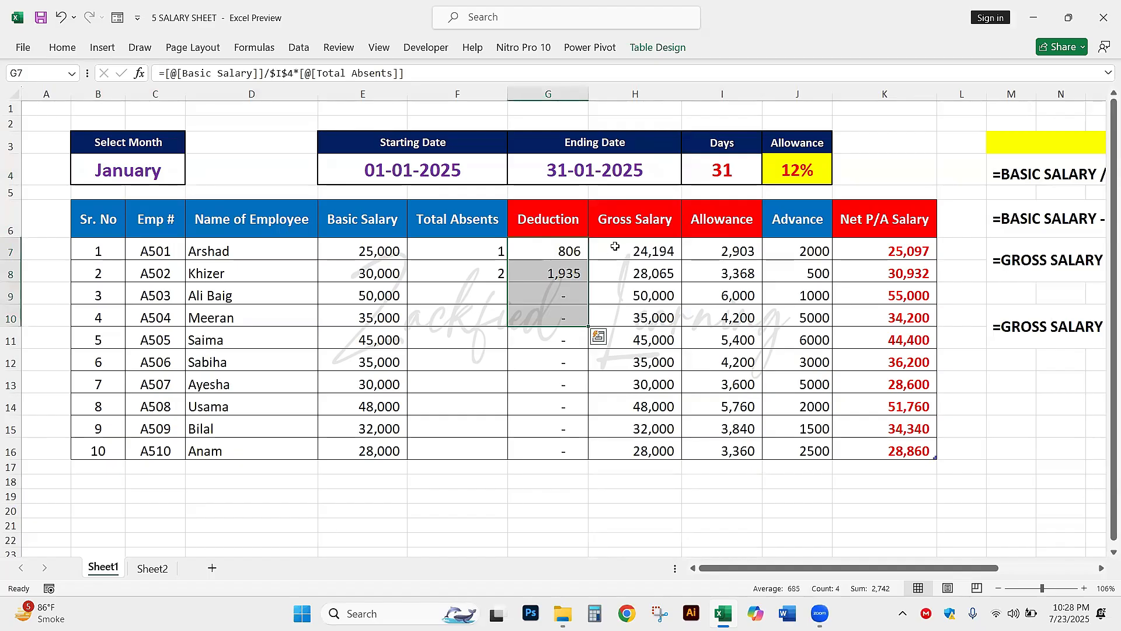
pyautogui.moveTo(613, 245); pyautogui.dragTo(636, 359)
pyautogui.moveTo(701, 261); pyautogui.dragTo(721, 379)
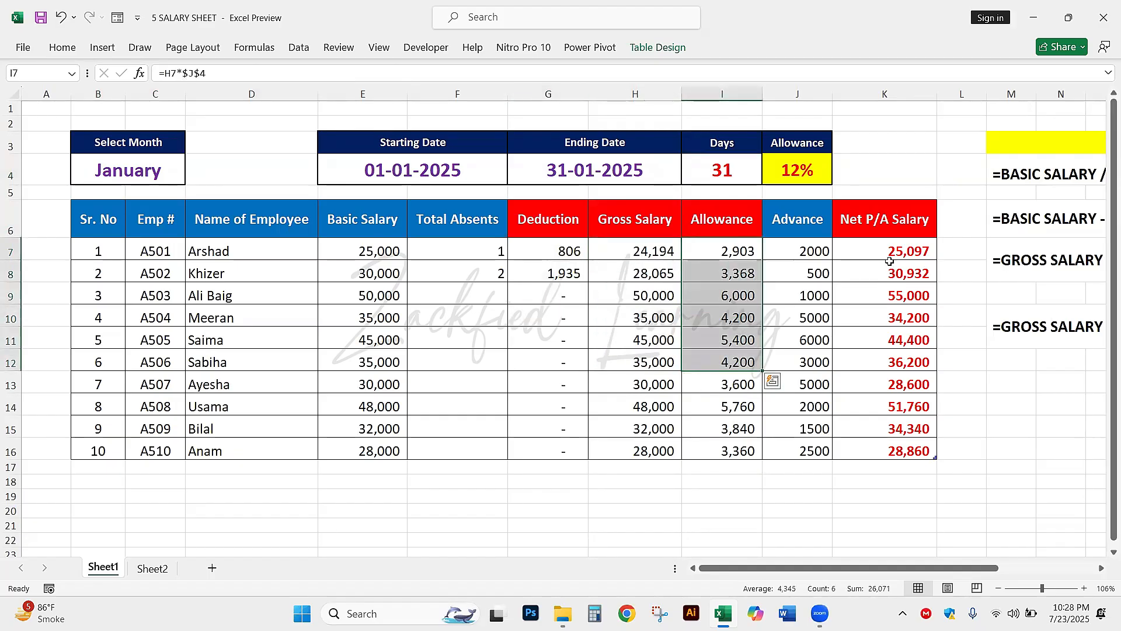
pyautogui.moveTo(887, 251); pyautogui.dragTo(904, 372)
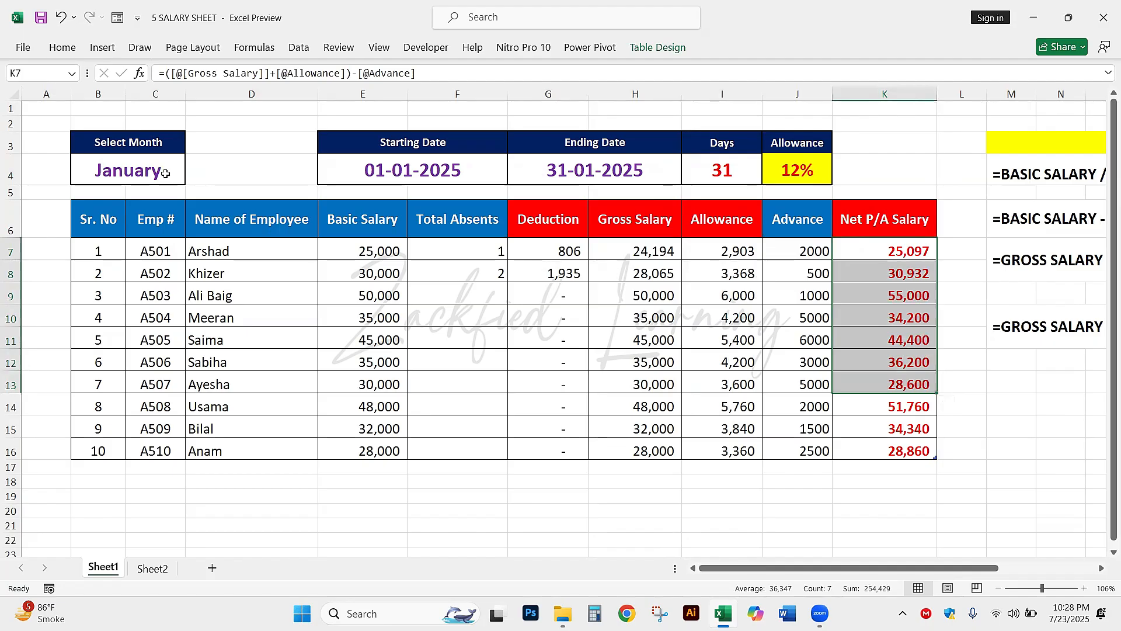
# Step: Clear all data validation settings from the month cell B4 to remove its drop-down list
pyautogui.click(146, 173)
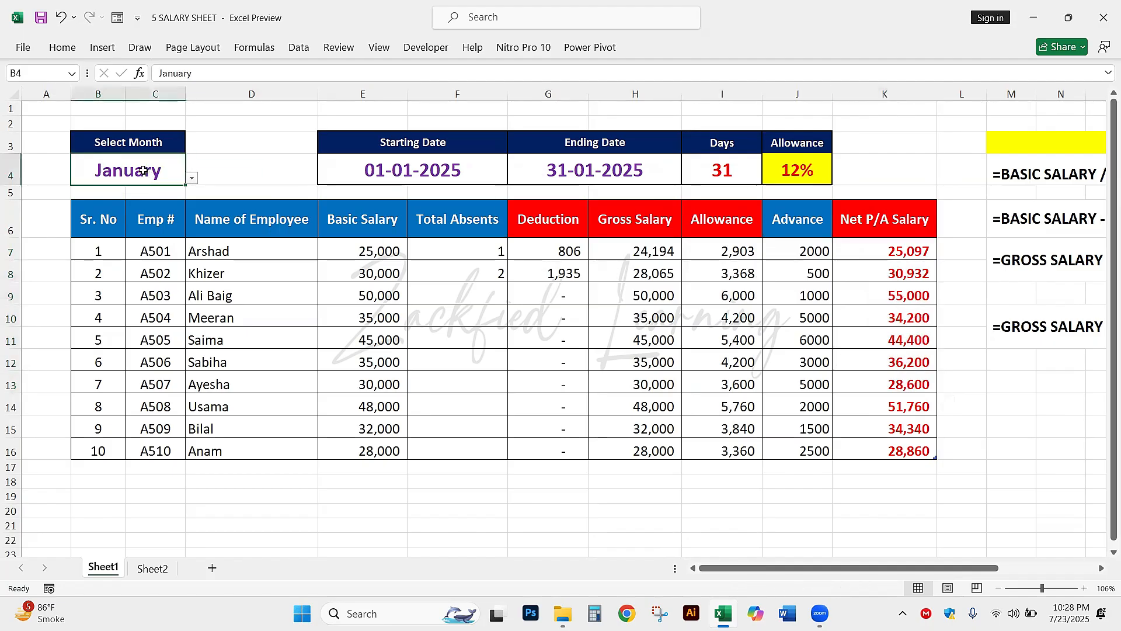
pyautogui.click(189, 210)
pyautogui.click(149, 171)
pyautogui.click(299, 47)
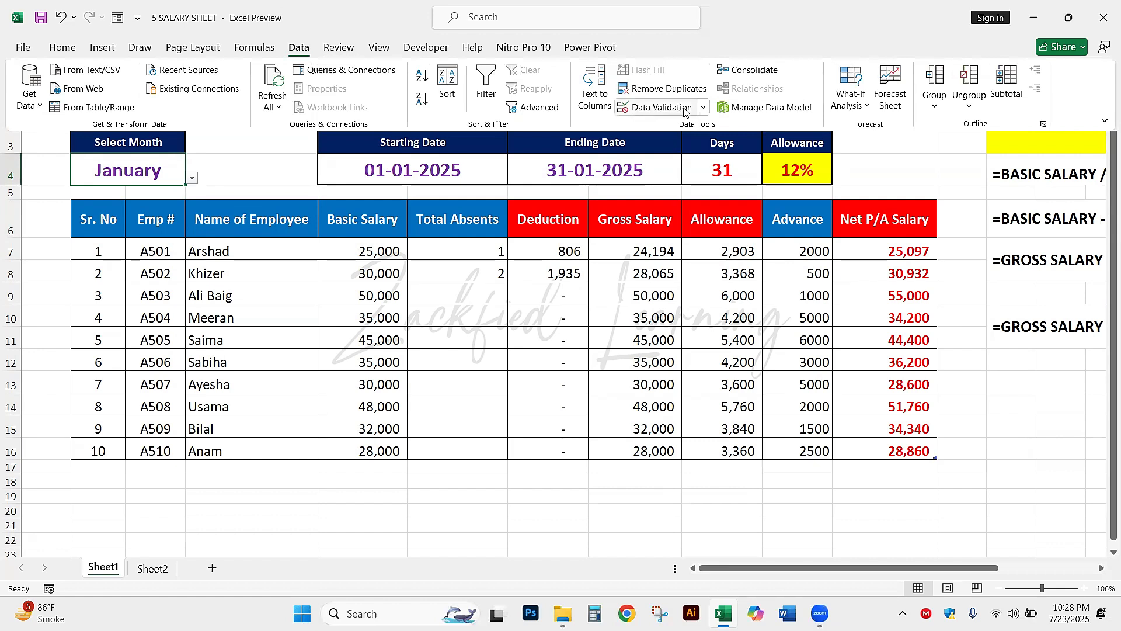
pyautogui.rightClick(684, 111)
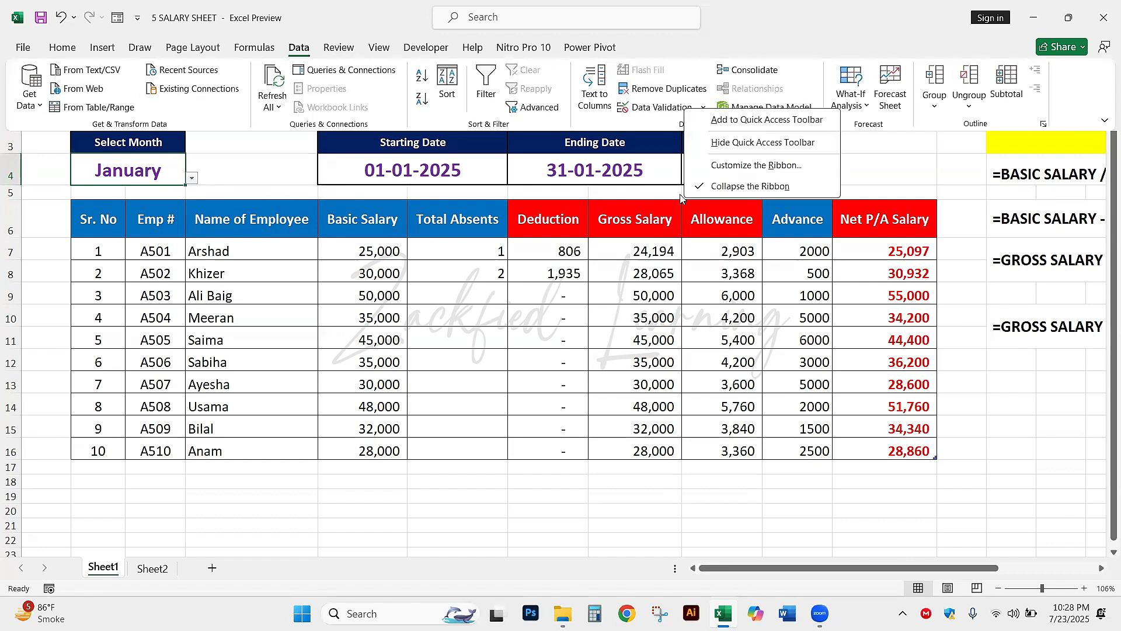
pyautogui.click(636, 108)
pyautogui.click(543, 372)
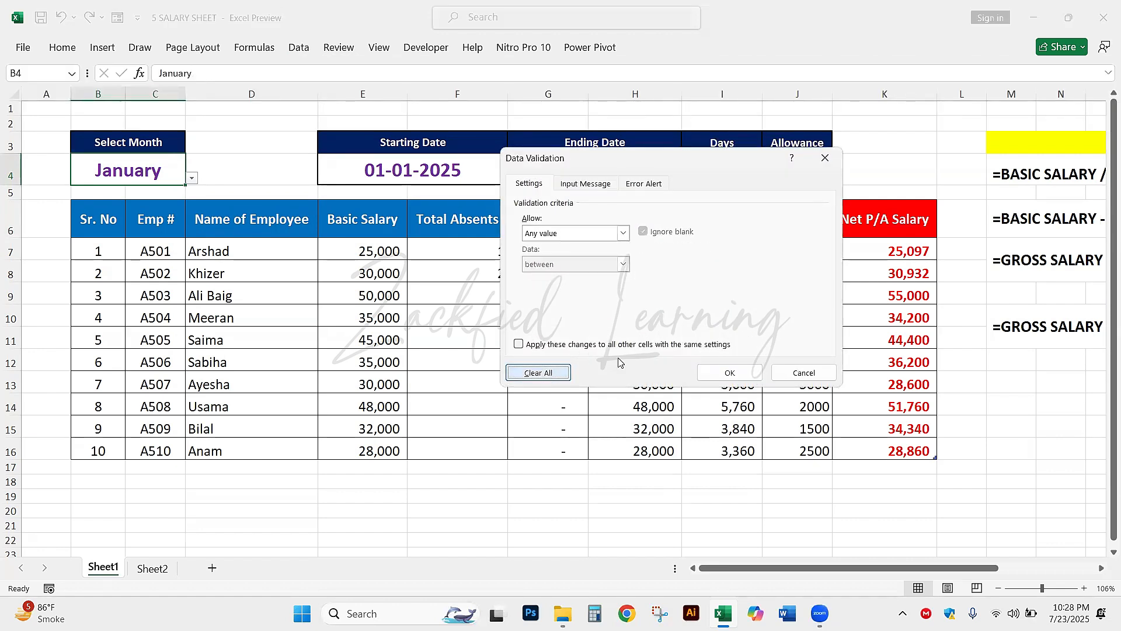
pyautogui.click(715, 371)
# Step: Delete the month from the Select Month cell B4
pyautogui.click(296, 289)
pyautogui.click(164, 177)
pyautogui.press('BackSpace')
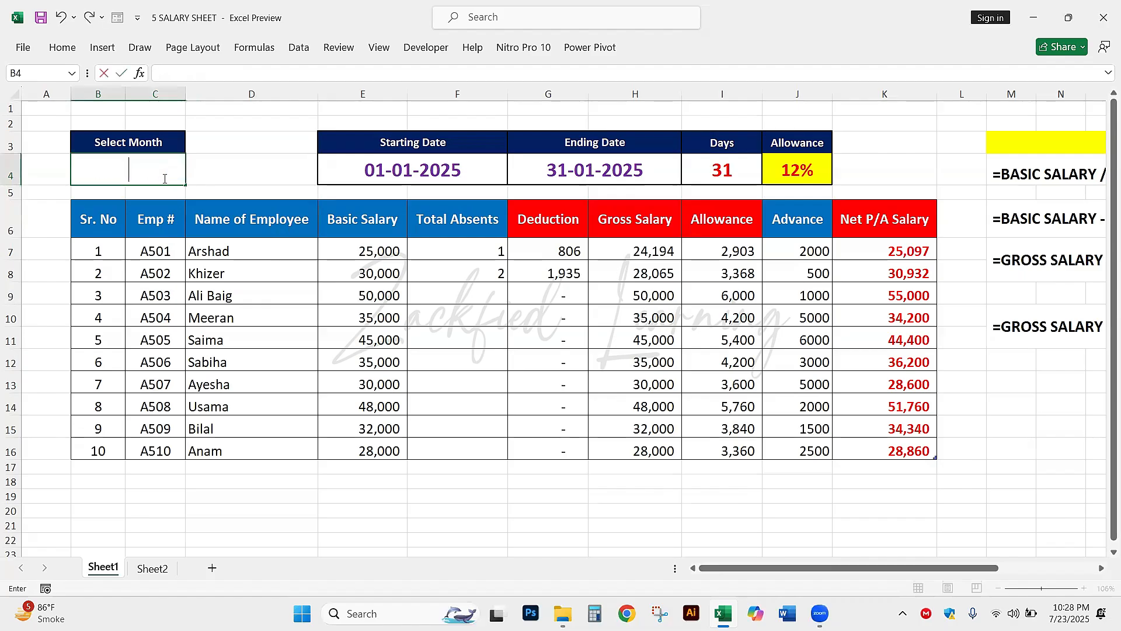
pyautogui.hotkey('ctrl', 'Return')
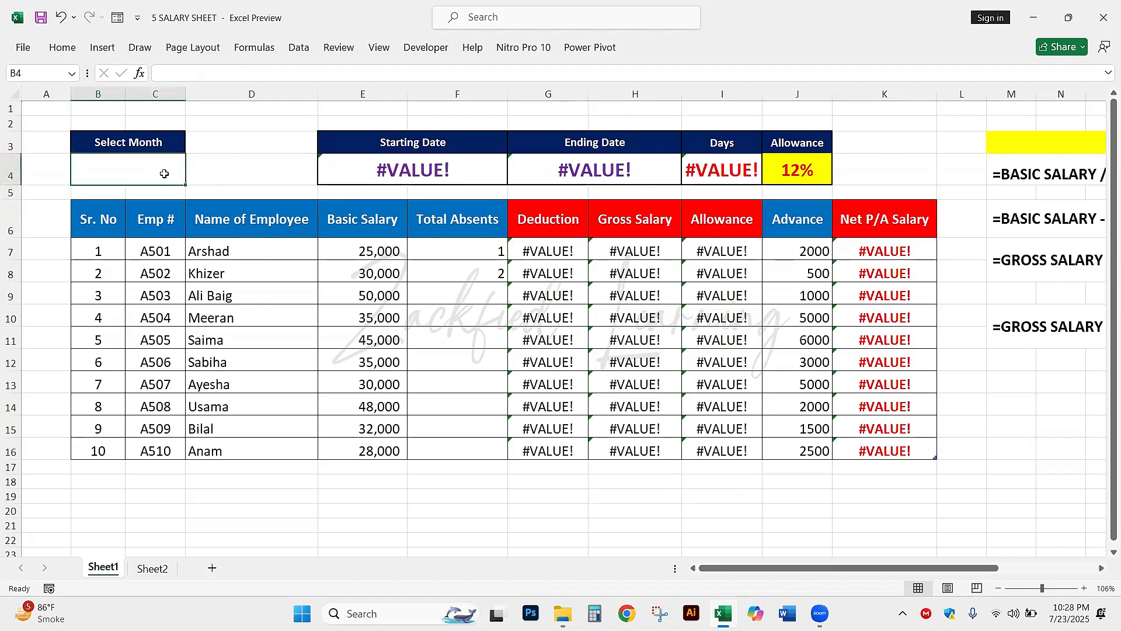
# Step: Check how the dates, days and salary table cells from E4 to K16 respond to the empty month cell
pyautogui.moveTo(405, 165); pyautogui.dragTo(870, 451)
pyautogui.click(636, 337)
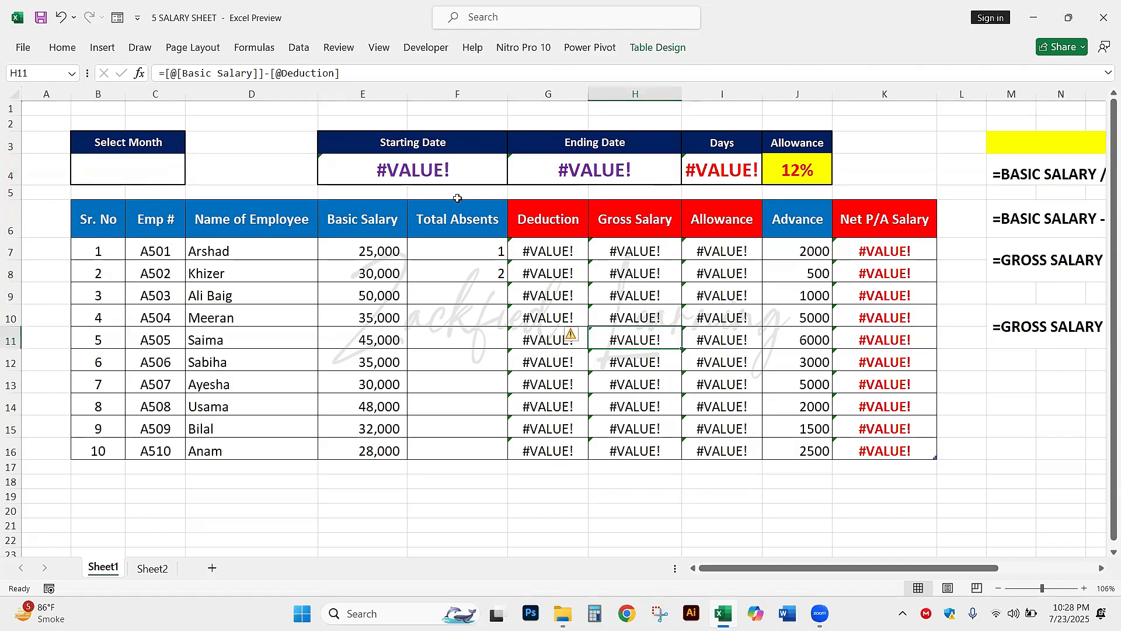
pyautogui.moveTo(431, 174); pyautogui.dragTo(876, 451)
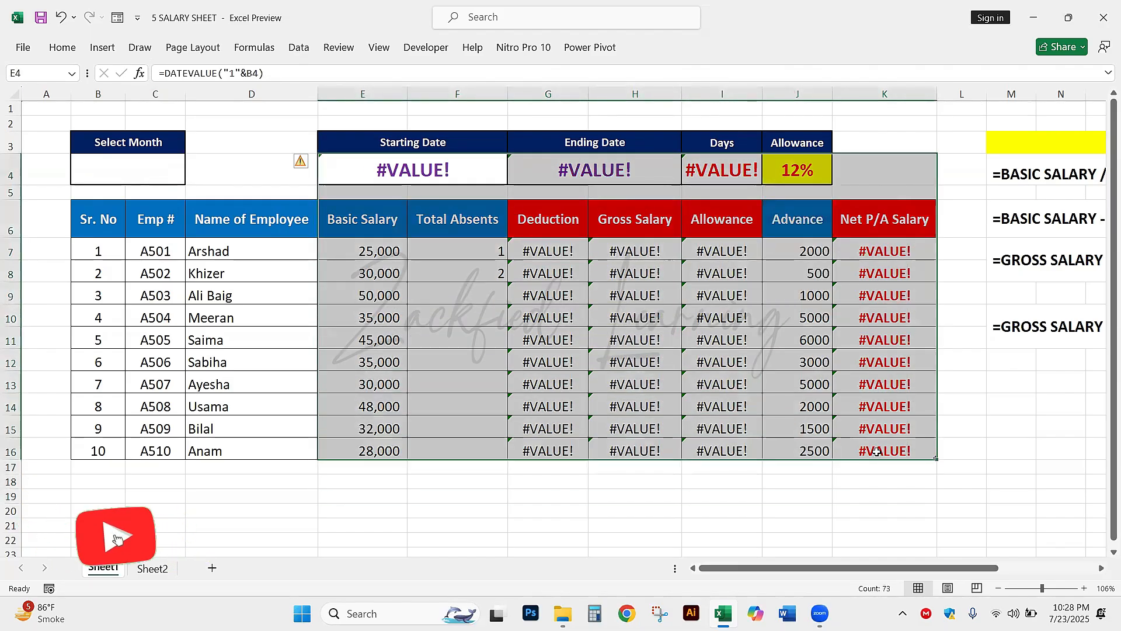
pyautogui.click(125, 172)
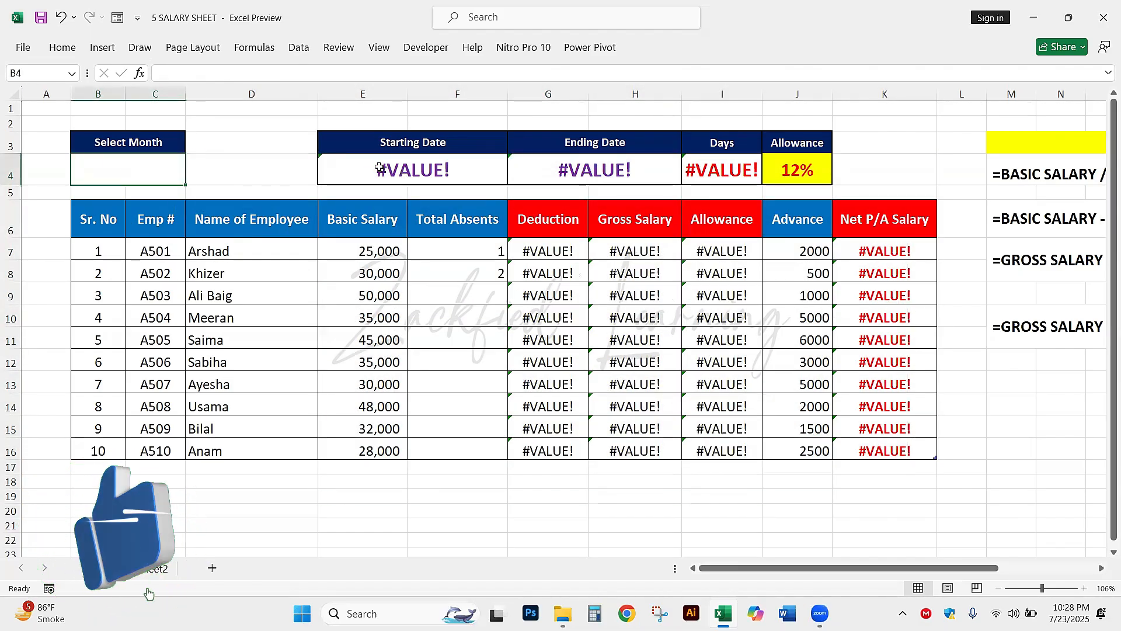
pyautogui.moveTo(381, 170); pyautogui.dragTo(853, 451)
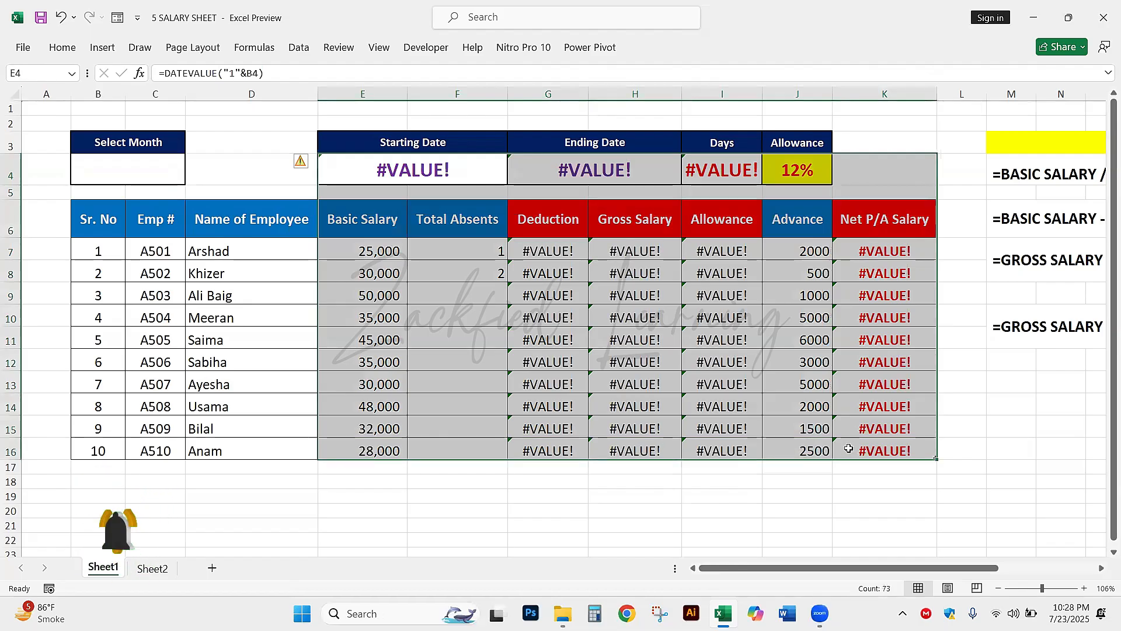
pyautogui.click(629, 493)
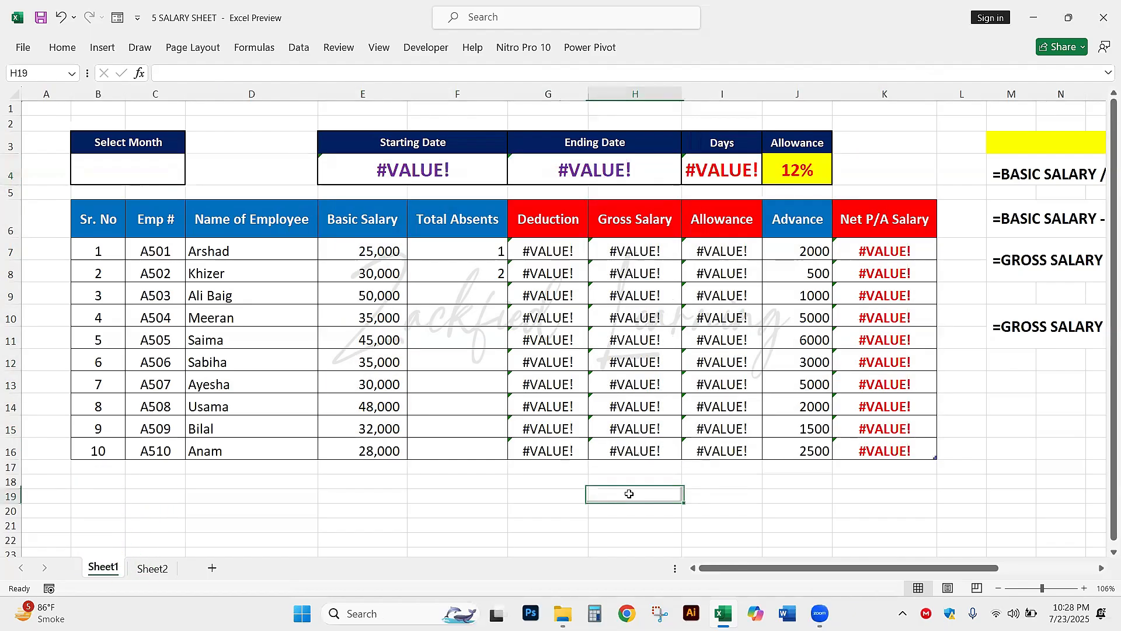
# Step: Switch to Sheet2 and examine the list of months in B3:B14
pyautogui.click(126, 163)
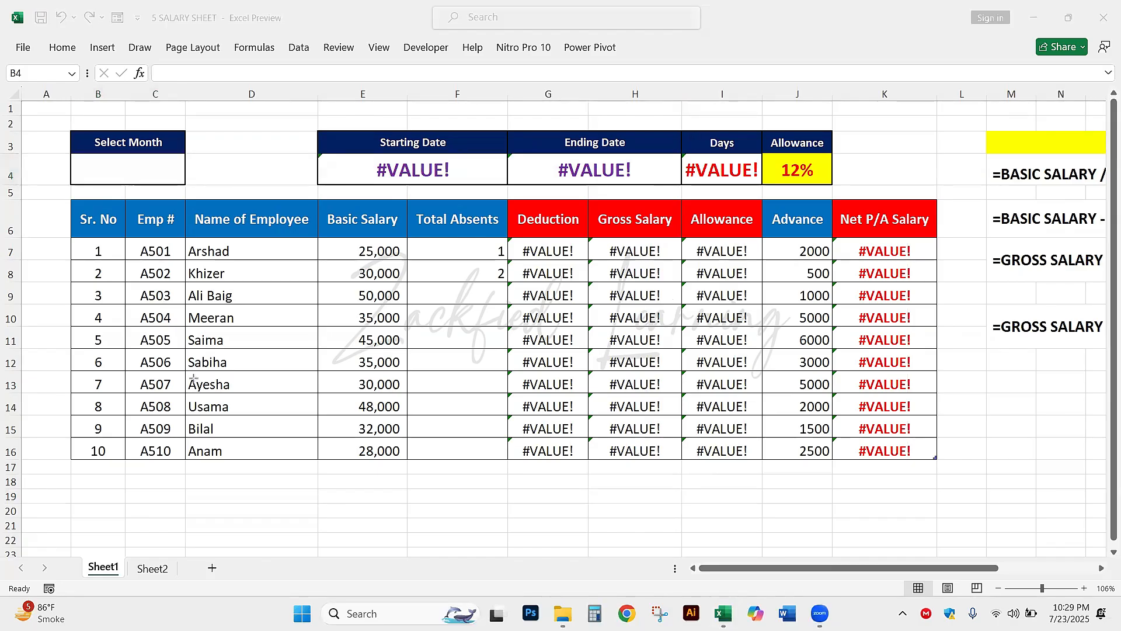
pyautogui.moveTo(188, 380); pyautogui.dragTo(105, 547)
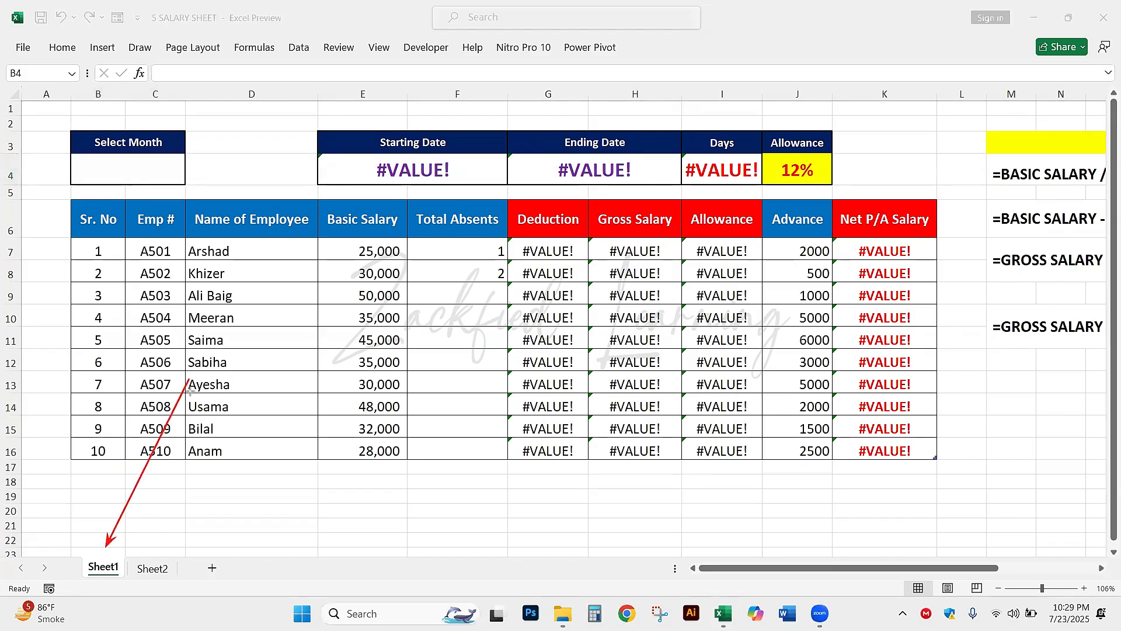
pyautogui.moveTo(189, 381); pyautogui.dragTo(162, 551)
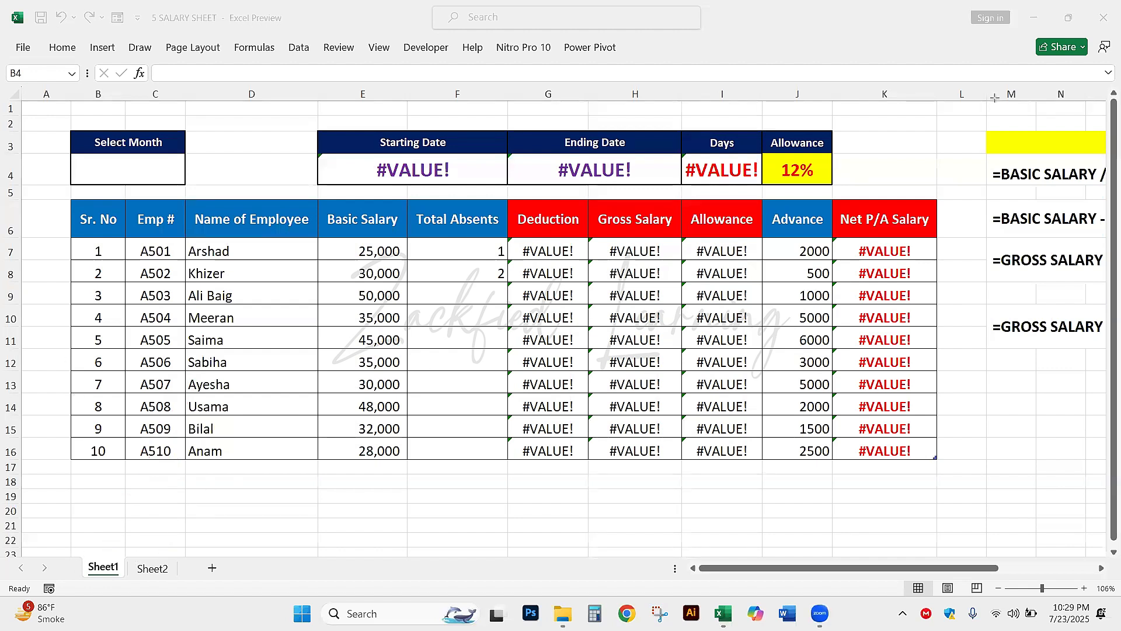
pyautogui.click(149, 566)
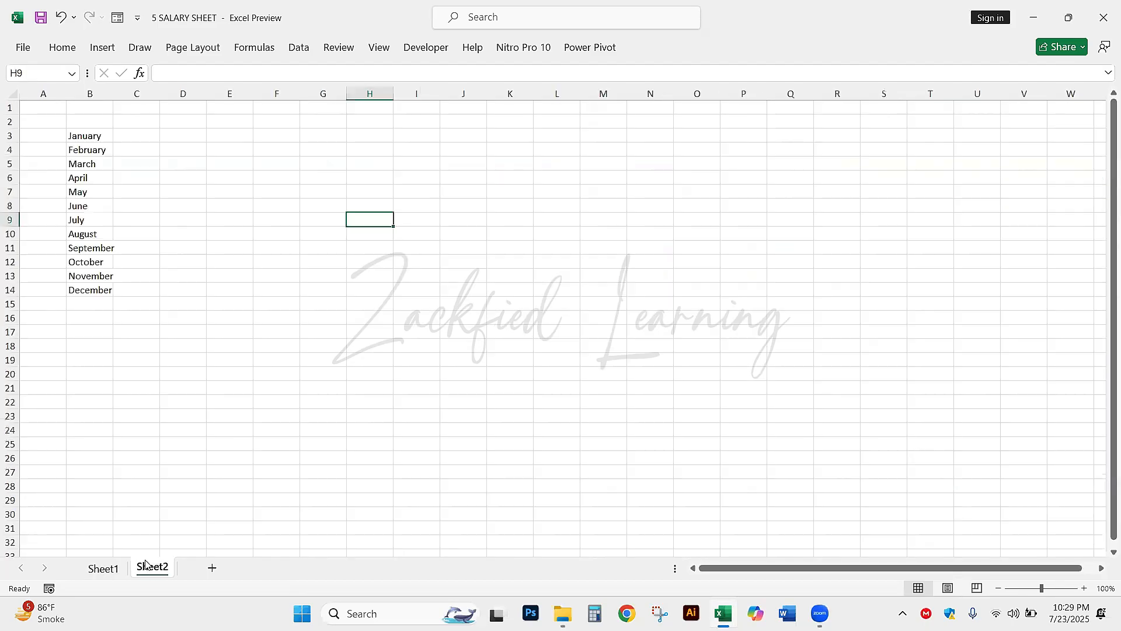
pyautogui.moveTo(97, 131); pyautogui.dragTo(98, 304)
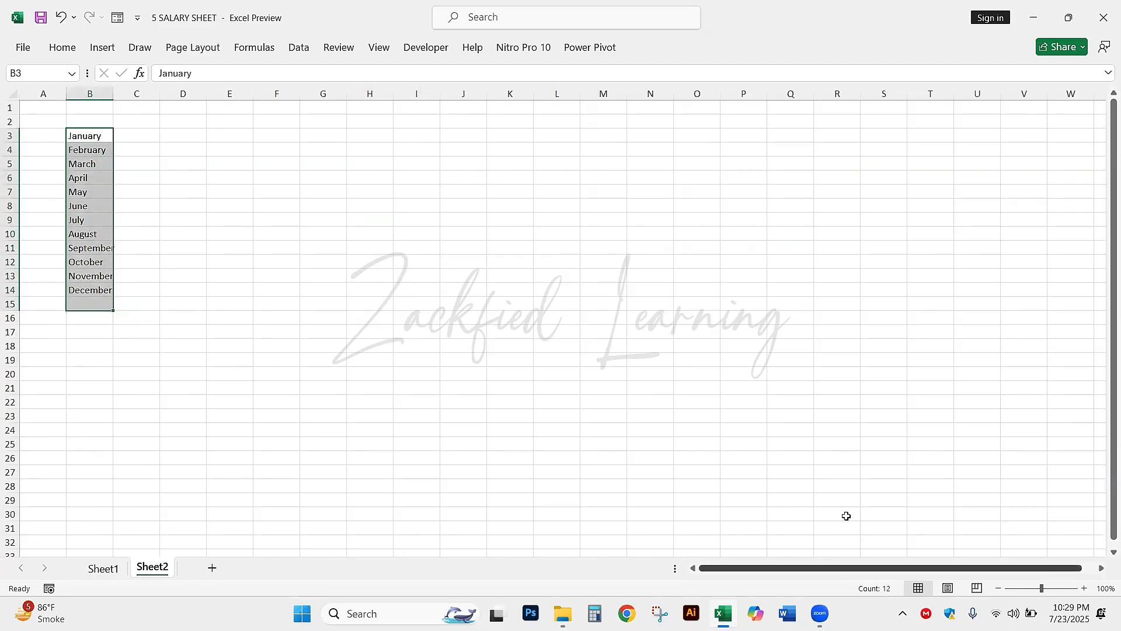
pyautogui.scroll(8, 439, 339)
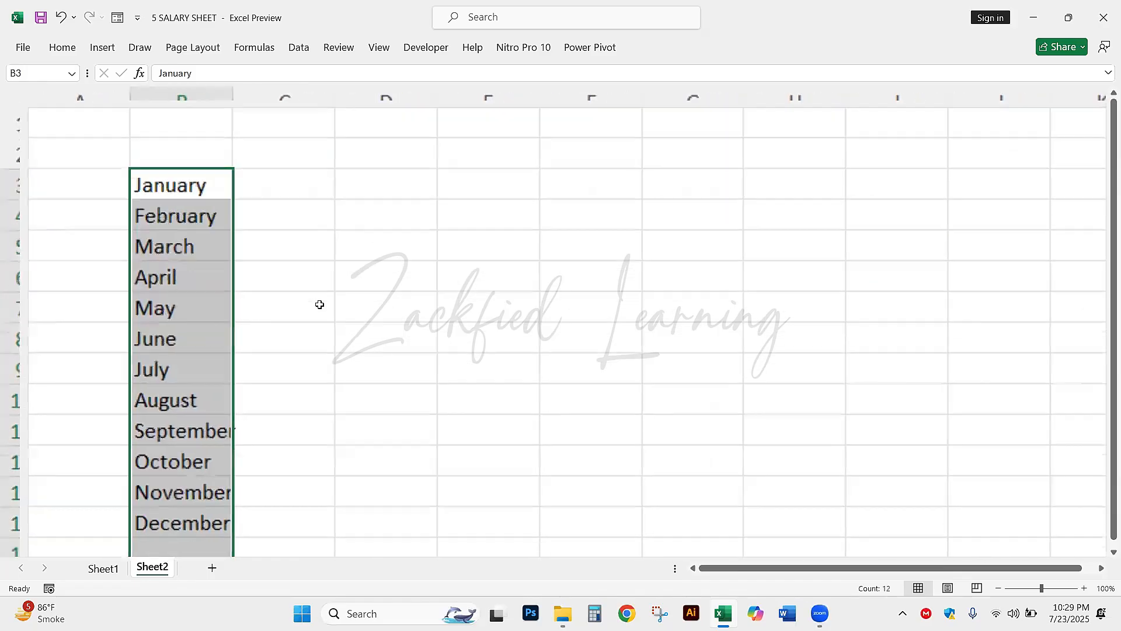
pyautogui.click(319, 305)
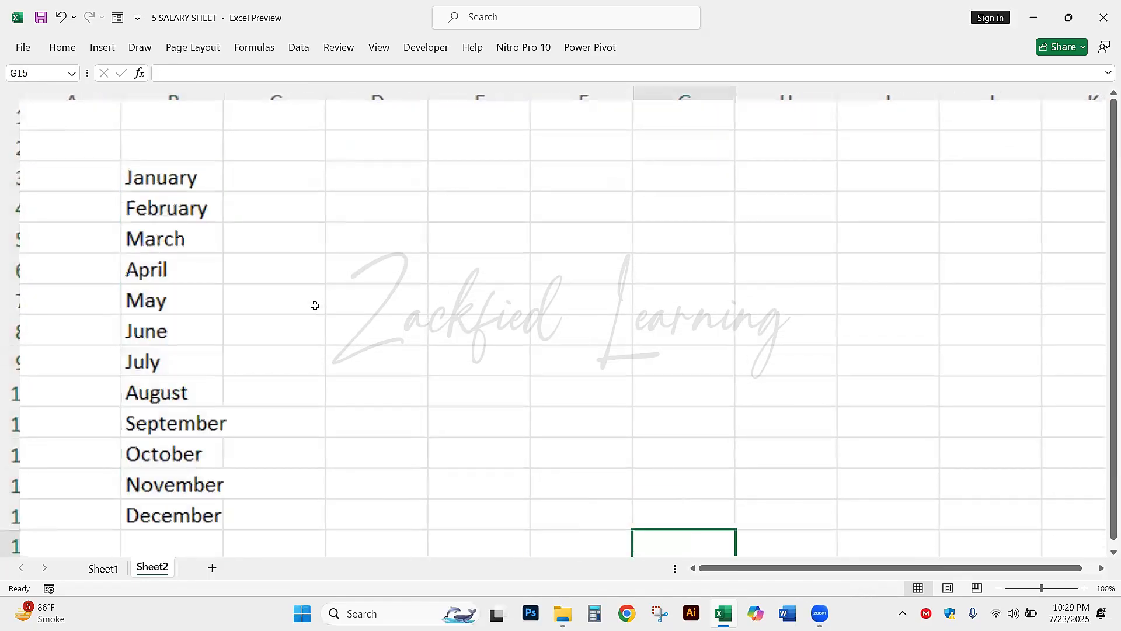
pyautogui.scroll(-8, 313, 306)
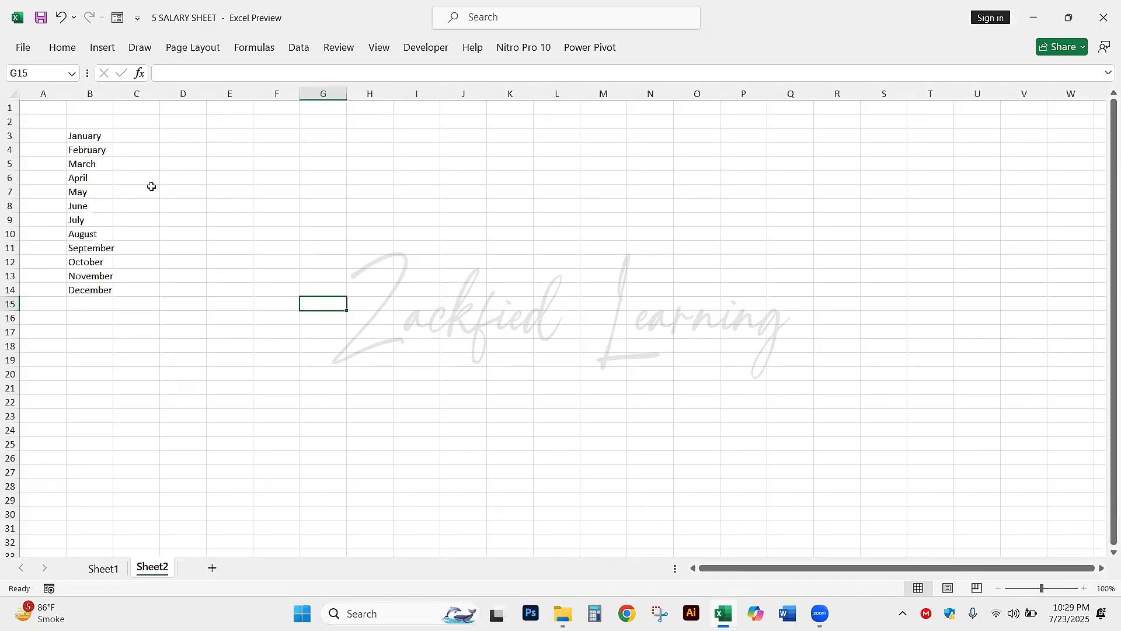
# Step: Delete the list of months from B3:B14 on Sheet2
pyautogui.moveTo(163, 206); pyautogui.dragTo(195, 245)
pyautogui.scroll(5, 195, 244)
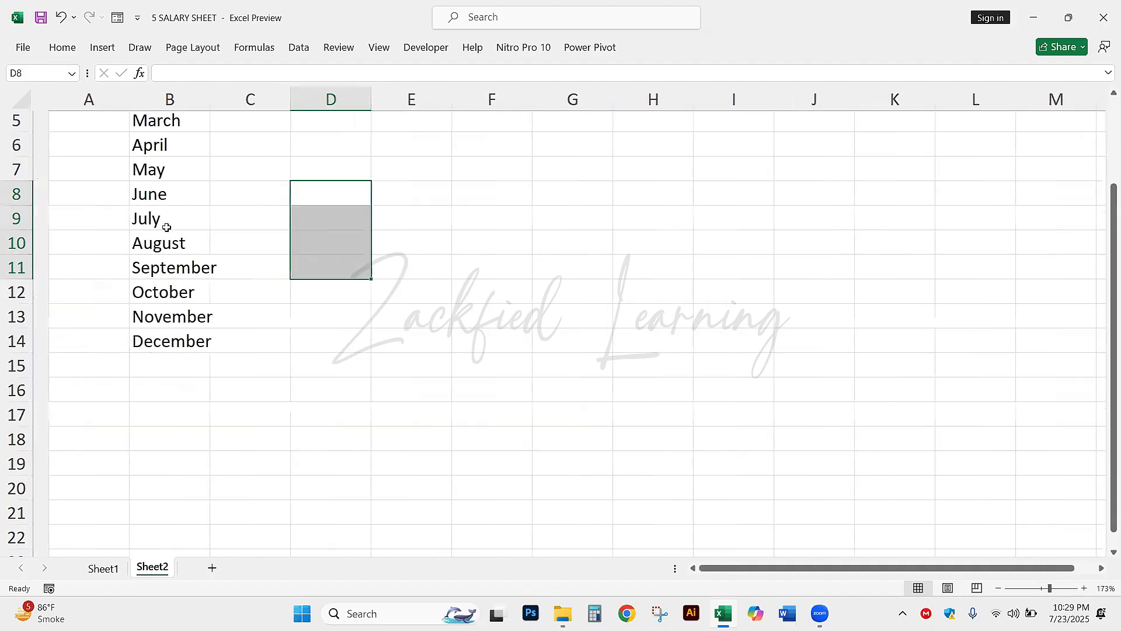
pyautogui.hscroll(-1, 168, 223)
pyautogui.scroll(2, 168, 223)
pyautogui.click(164, 171)
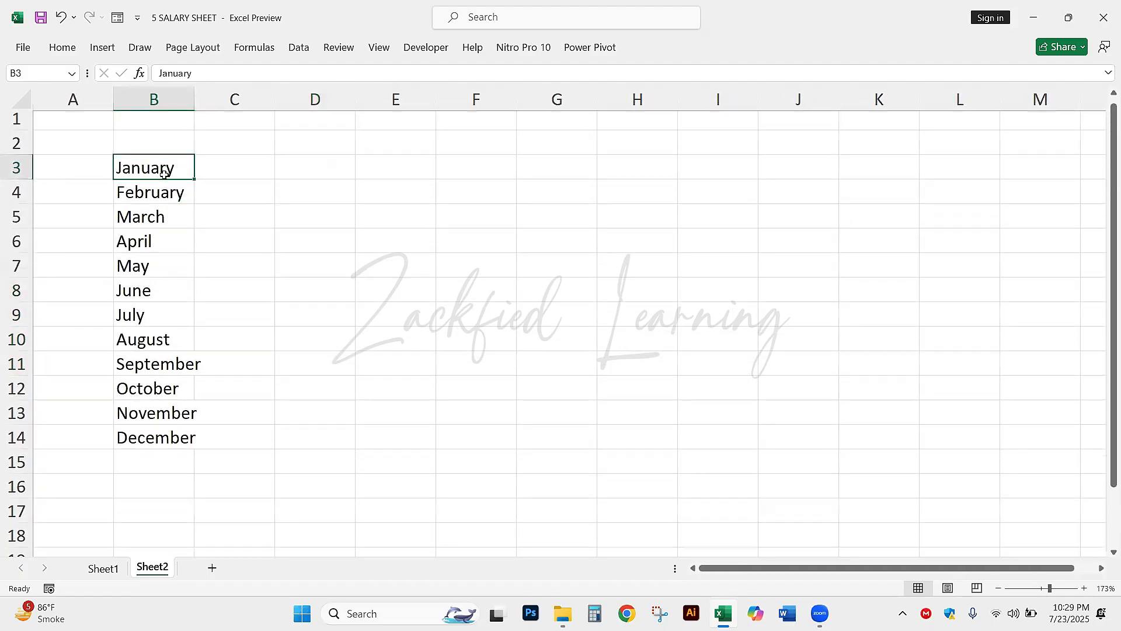
pyautogui.moveTo(164, 171); pyautogui.dragTo(166, 439)
pyautogui.press('Delete')
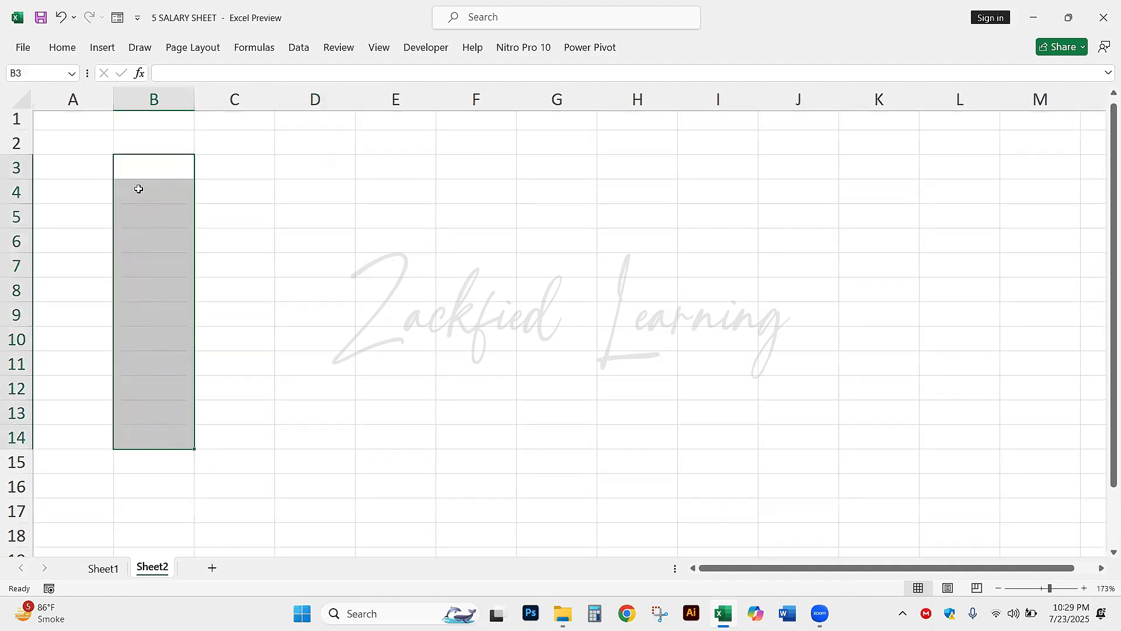
# Step: Enter January in C3 and fill the month names down to December in C14
pyautogui.click(241, 163)
pyautogui.write('jANU')
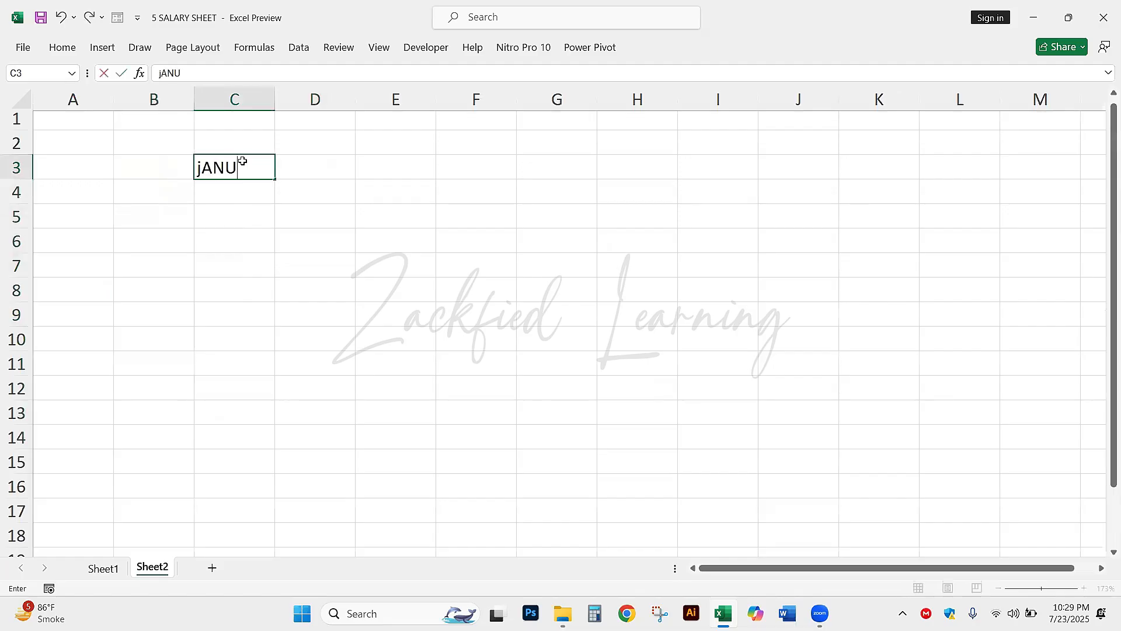
pyautogui.press('Escape')
pyautogui.write('J')
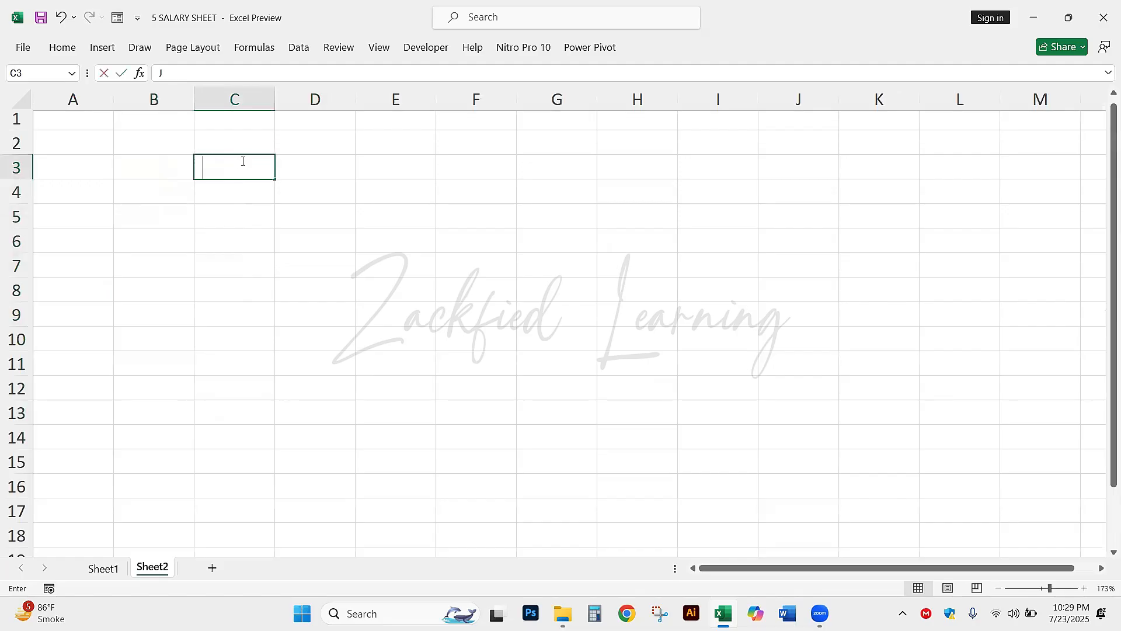
pyautogui.press('Escape')
pyautogui.write('January')
pyautogui.press('Return')
pyautogui.click(244, 165)
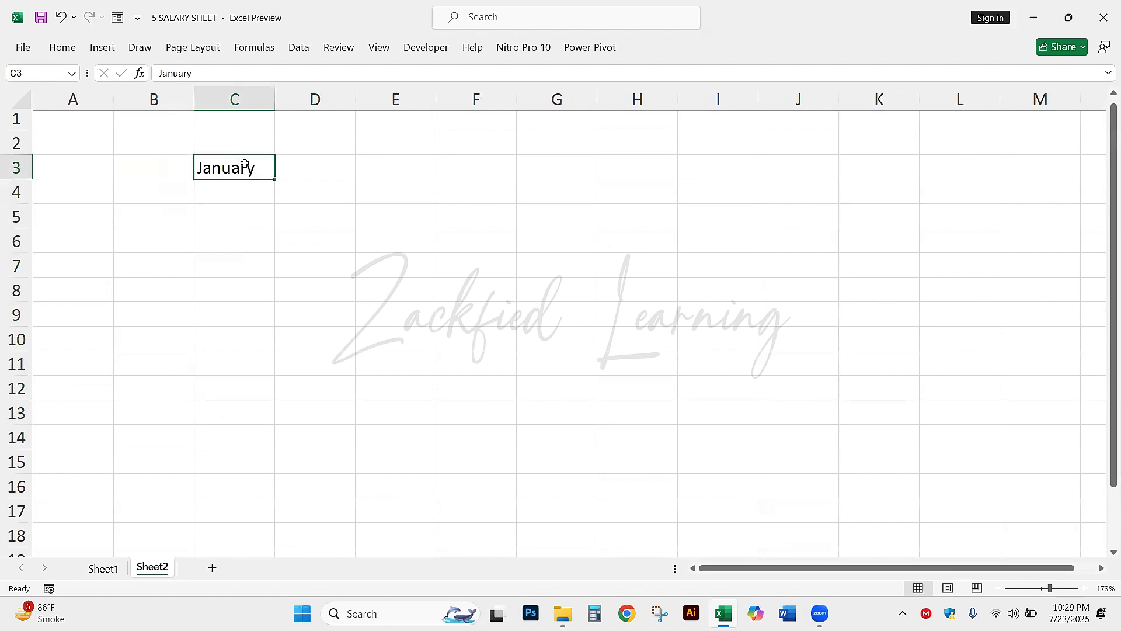
pyautogui.moveTo(271, 179); pyautogui.dragTo(269, 453)
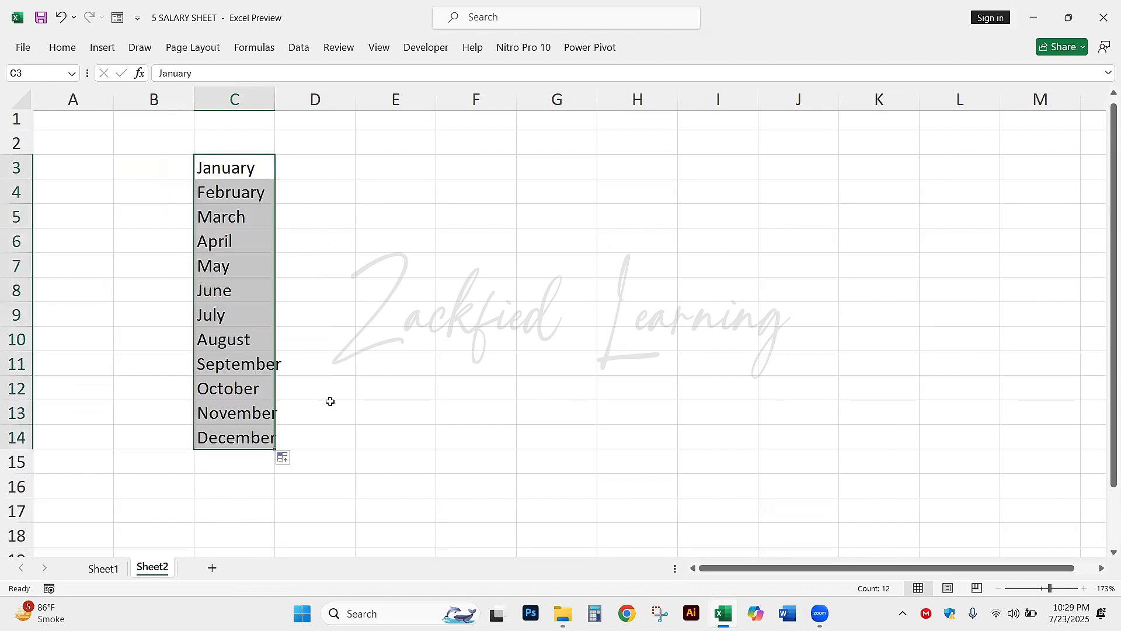
# Step: Widen column C on Sheet2 so that the full month names fit
pyautogui.click(392, 359)
pyautogui.moveTo(275, 100); pyautogui.dragTo(306, 101)
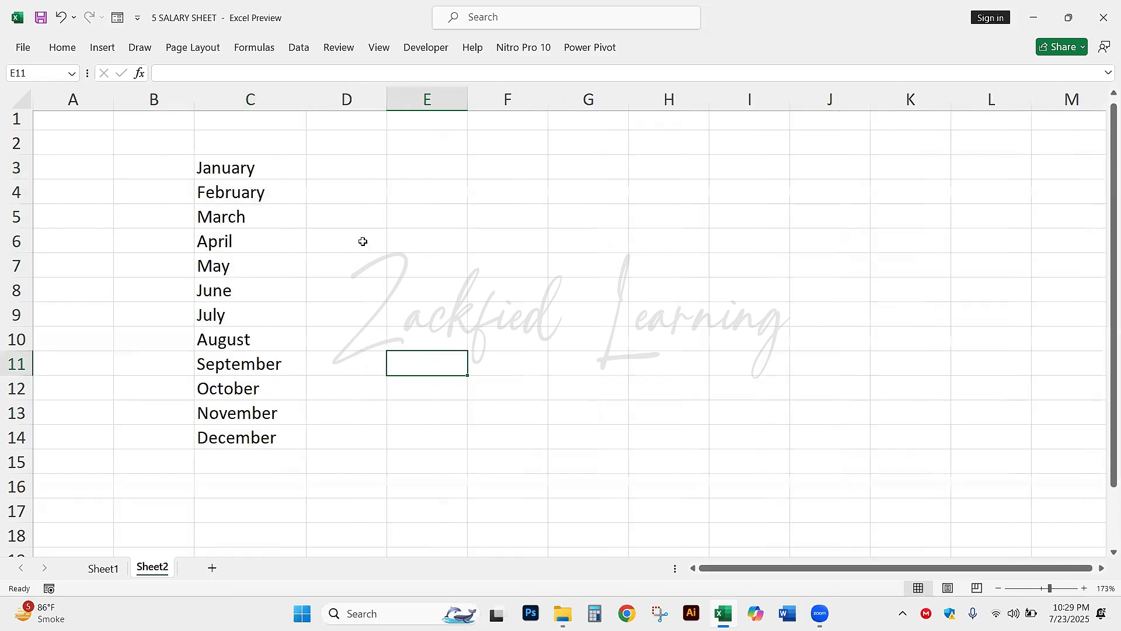
pyautogui.click(409, 264)
# Step: Return to Sheet1 and select the empty month cell B4 under Select Month
pyautogui.click(105, 567)
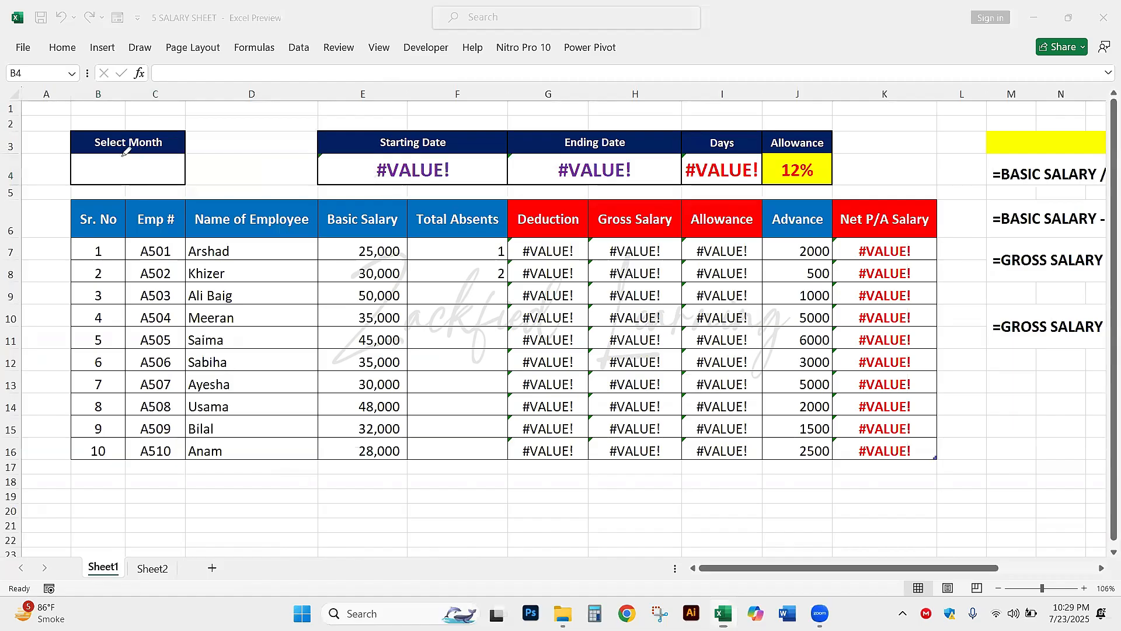
pyautogui.moveTo(88, 151)
pyautogui.mouseDown()
pyautogui.moveTo(67, 170)
pyautogui.moveTo(125, 208)
pyautogui.moveTo(191, 165)
pyautogui.mouseUp()
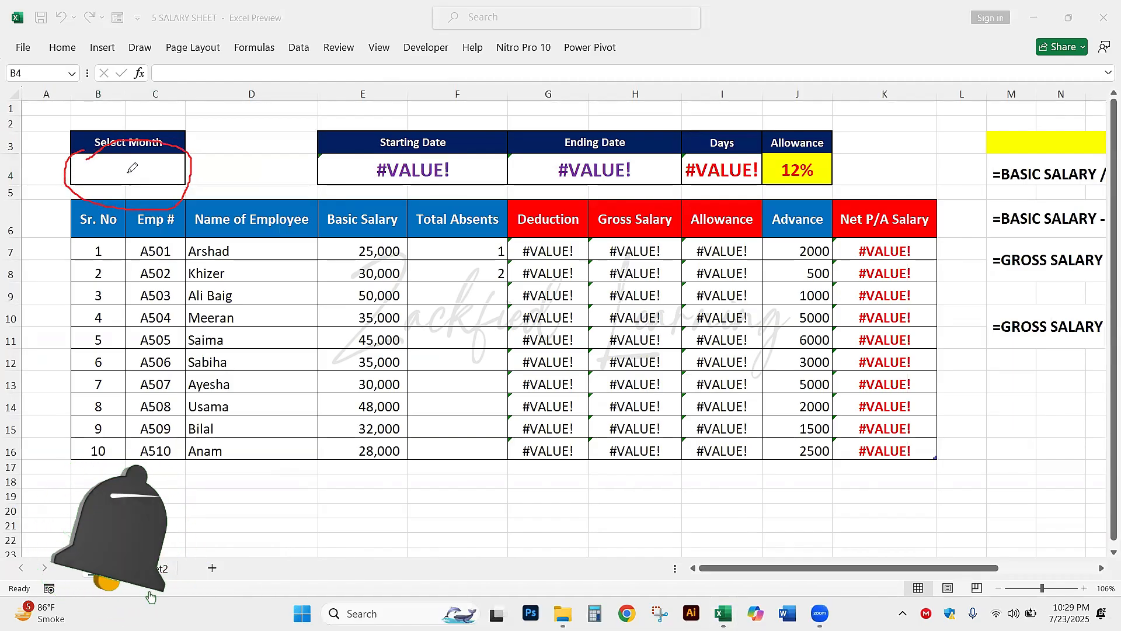
pyautogui.moveTo(93, 169)
pyautogui.mouseDown()
pyautogui.moveTo(163, 164)
pyautogui.moveTo(123, 168)
pyautogui.mouseUp()
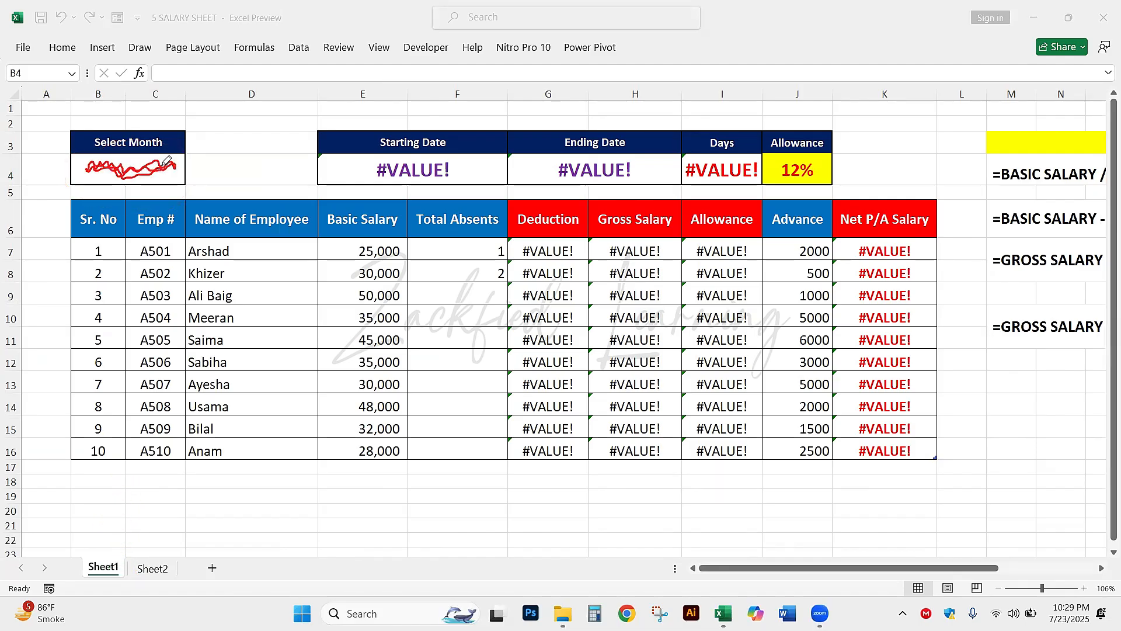
pyautogui.moveTo(166, 161)
pyautogui.mouseDown()
pyautogui.moveTo(92, 169)
pyautogui.moveTo(128, 167)
pyautogui.mouseUp()
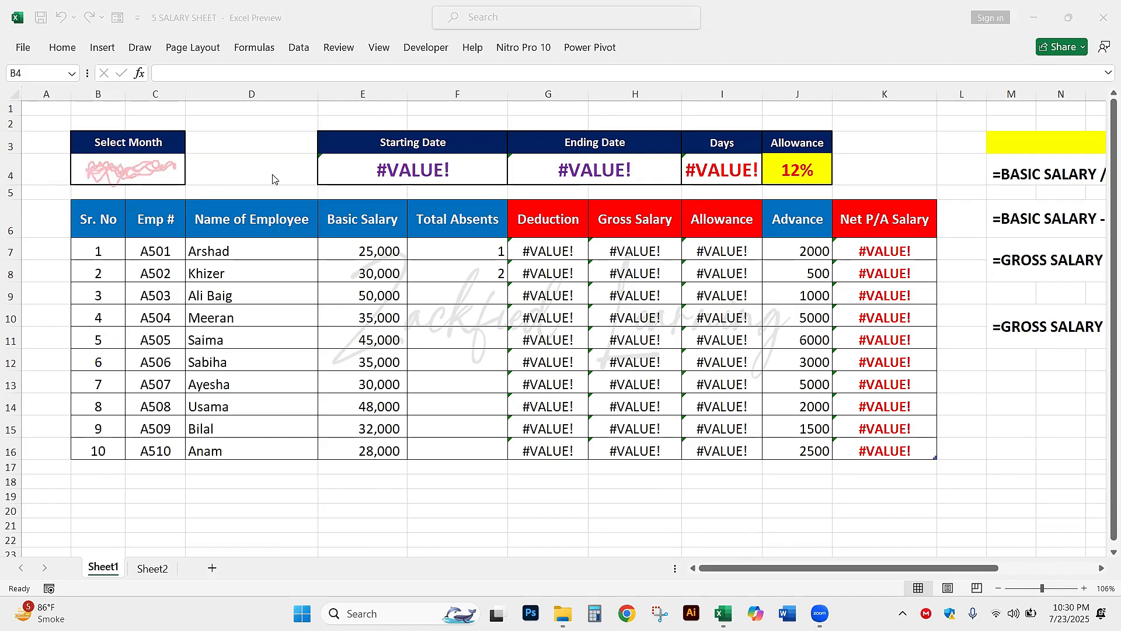
pyautogui.click(134, 171)
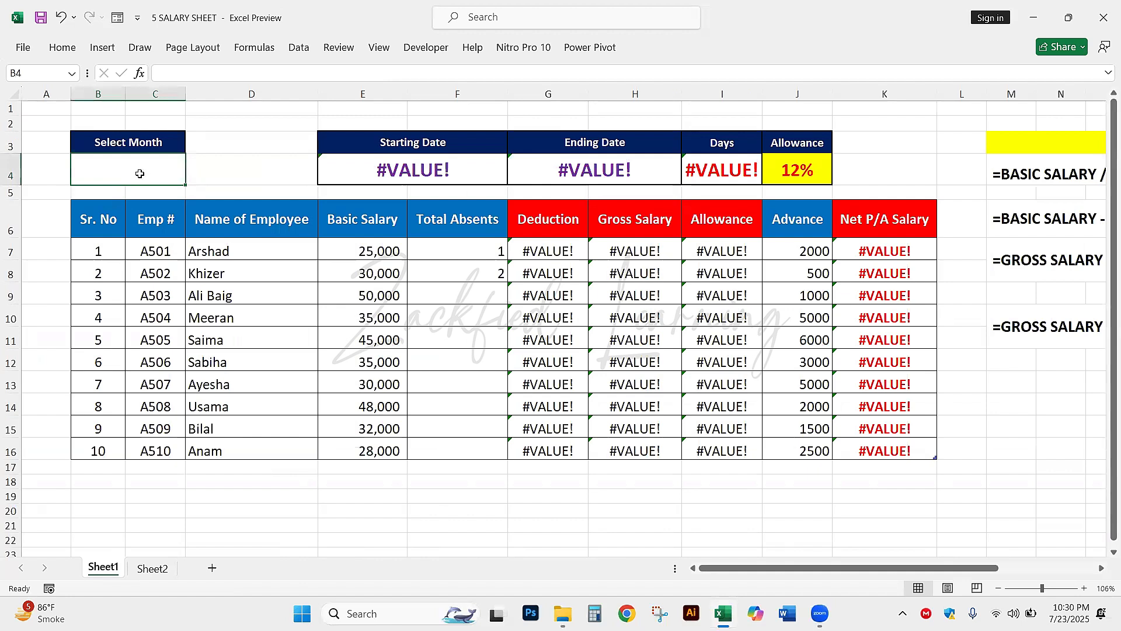
# Step: Keep the ribbon permanently expanded with the Data commands displayed
pyautogui.click(299, 47)
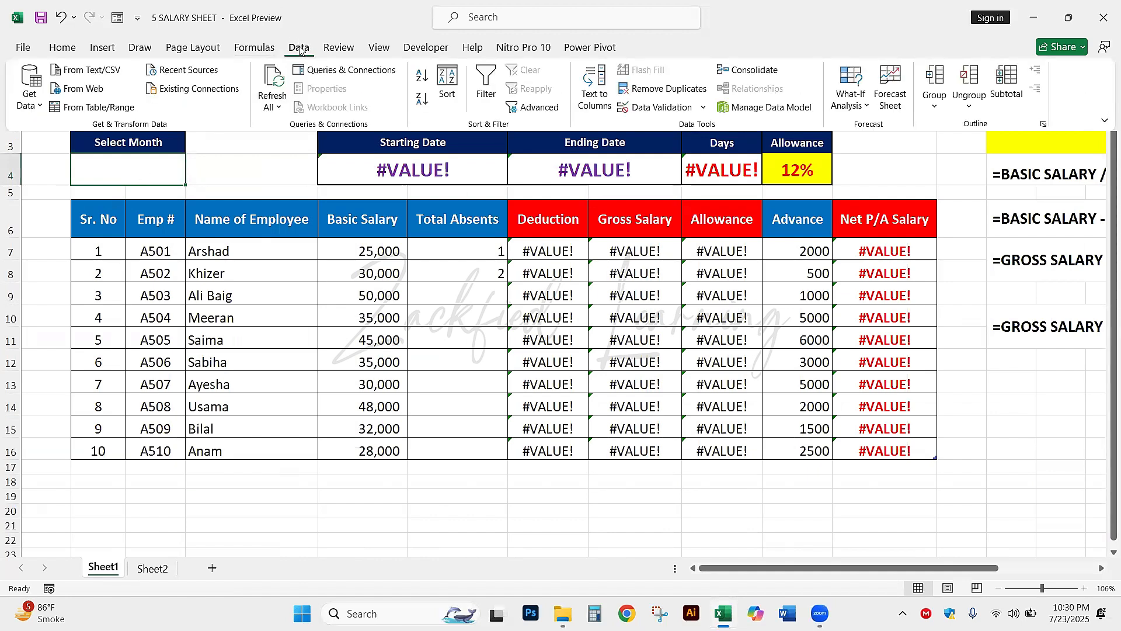
pyautogui.click(299, 48)
pyautogui.doubleClick(297, 48)
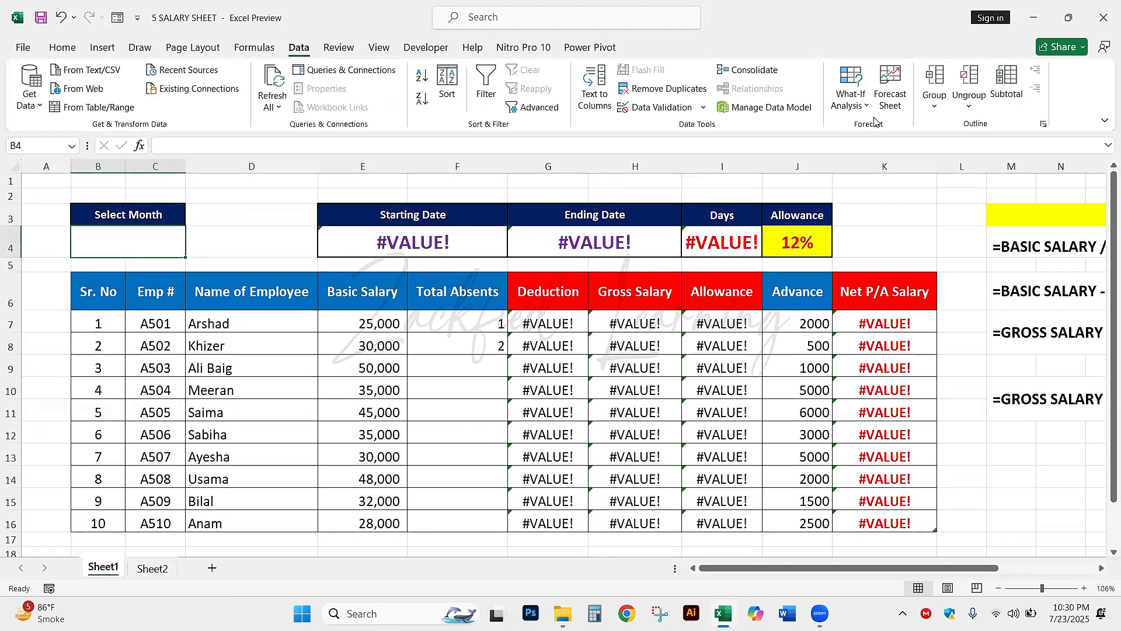
pyautogui.click(831, 177)
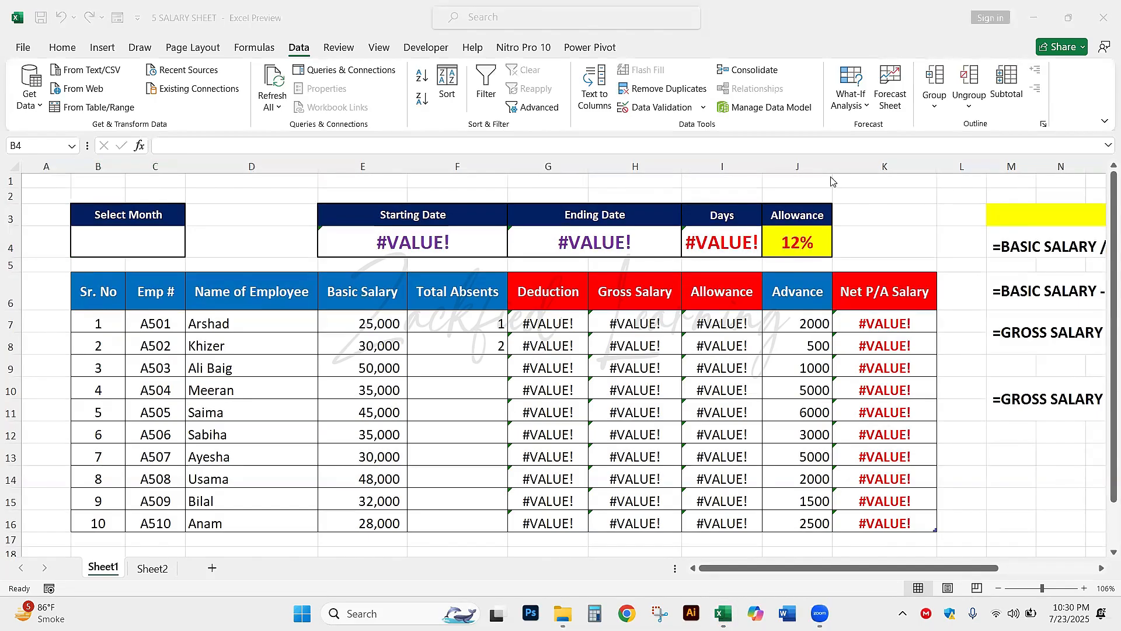
# Step: Open Data Validation for month cell B4 and set it to allow a List with an in-cell dropdown
pyautogui.moveTo(664, 92)
pyautogui.mouseDown()
pyautogui.moveTo(623, 93)
pyautogui.moveTo(689, 120)
pyautogui.moveTo(711, 111)
pyautogui.moveTo(704, 105)
pyautogui.moveTo(689, 112)
pyautogui.moveTo(721, 129)
pyautogui.moveTo(715, 111)
pyautogui.mouseUp()
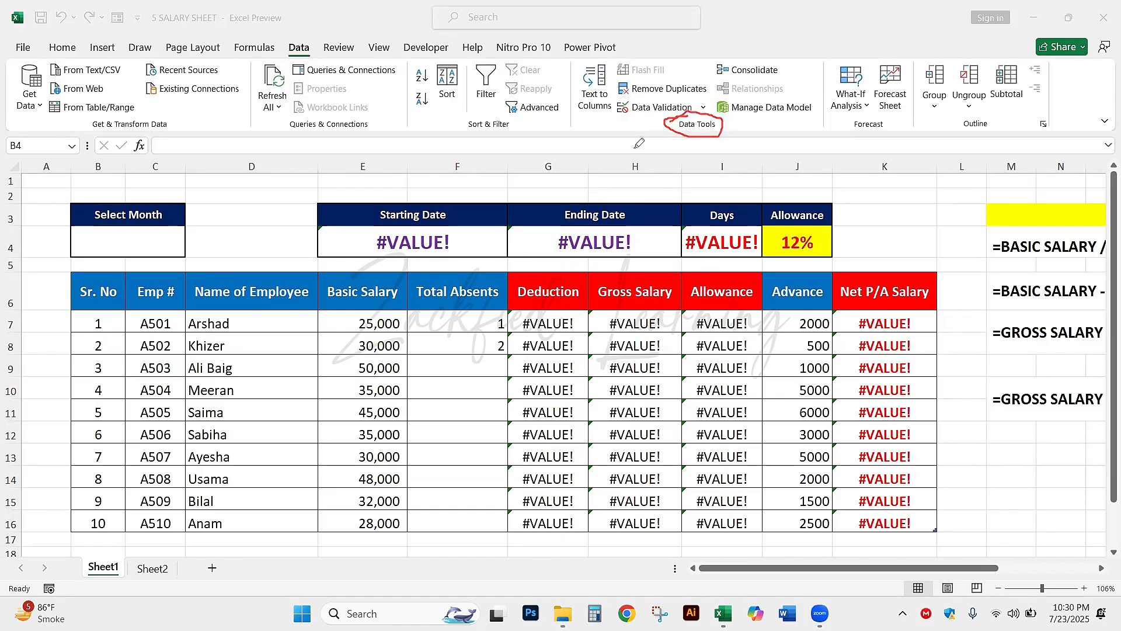
pyautogui.moveTo(612, 103)
pyautogui.mouseDown()
pyautogui.moveTo(614, 123)
pyautogui.moveTo(670, 121)
pyautogui.moveTo(642, 98)
pyautogui.moveTo(613, 100)
pyautogui.mouseUp()
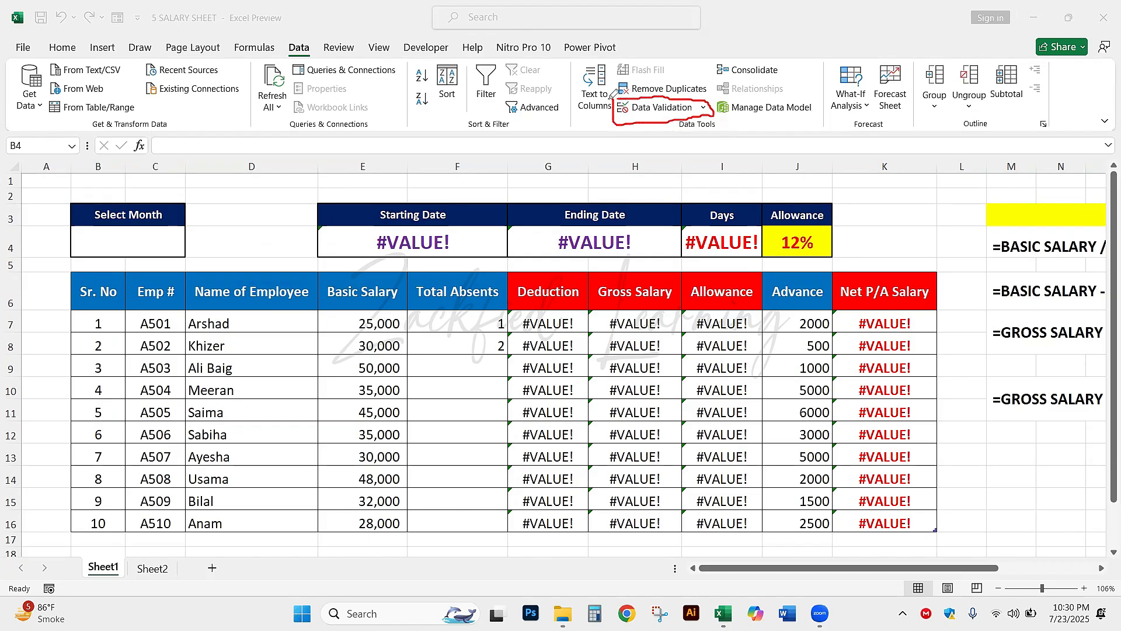
pyautogui.click(650, 108)
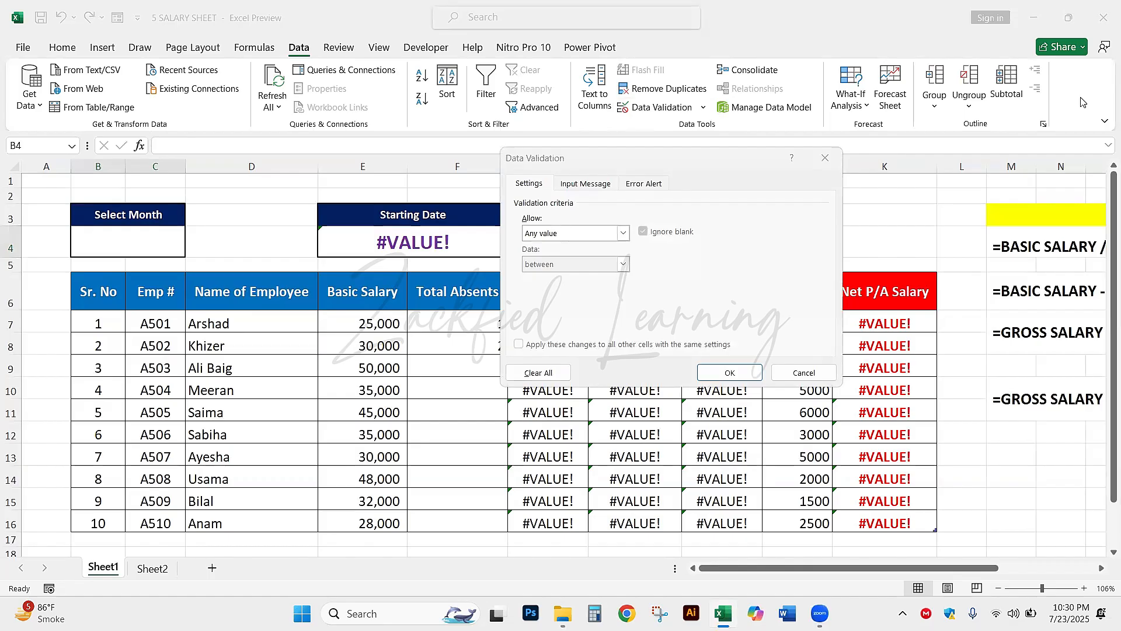
pyautogui.moveTo(543, 195)
pyautogui.mouseDown()
pyautogui.moveTo(518, 195)
pyautogui.moveTo(566, 211)
pyautogui.moveTo(575, 192)
pyautogui.moveTo(552, 196)
pyautogui.mouseUp()
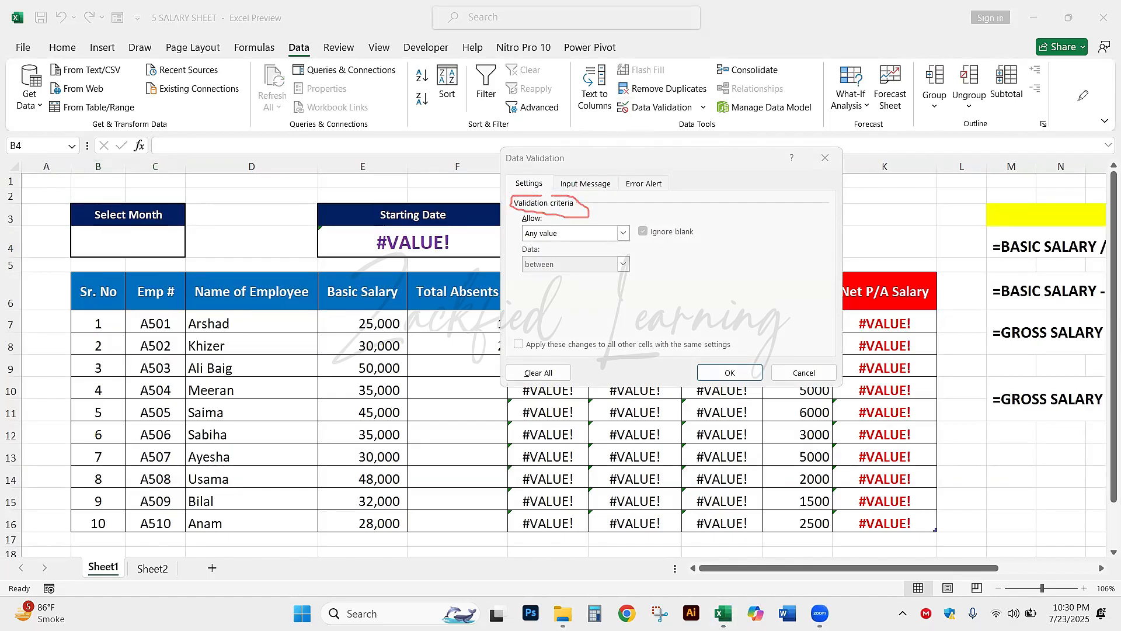
pyautogui.click(623, 233)
pyautogui.click(554, 275)
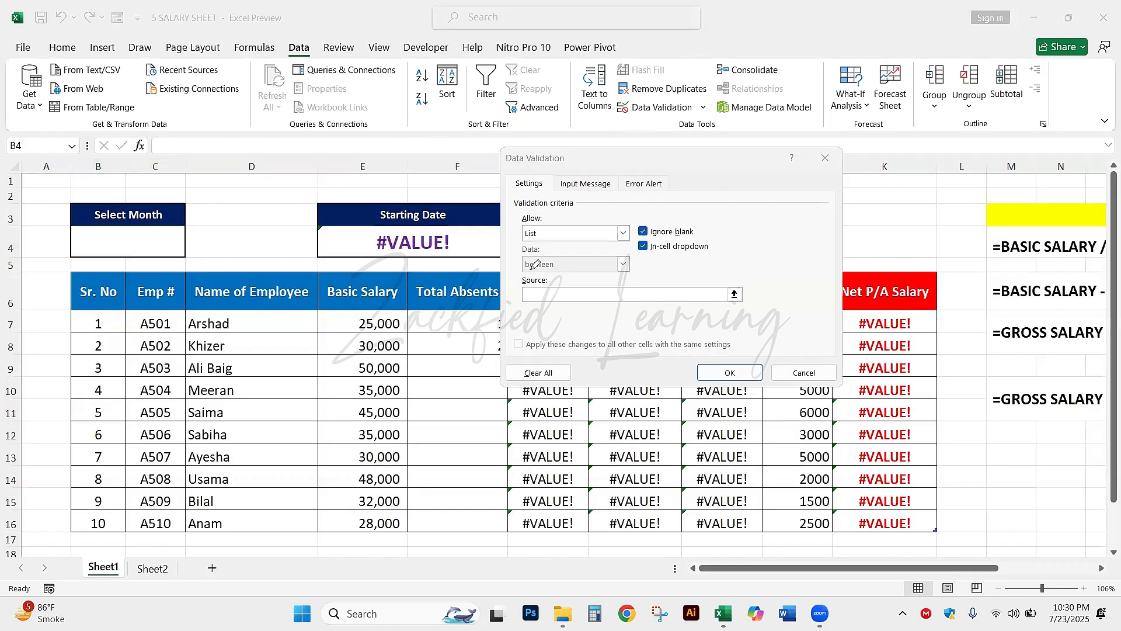
pyautogui.moveTo(531, 270)
pyautogui.mouseDown()
pyautogui.moveTo(520, 298)
pyautogui.moveTo(723, 305)
pyautogui.moveTo(741, 273)
pyautogui.moveTo(605, 279)
pyautogui.moveTo(528, 267)
pyautogui.moveTo(542, 227)
pyautogui.mouseUp()
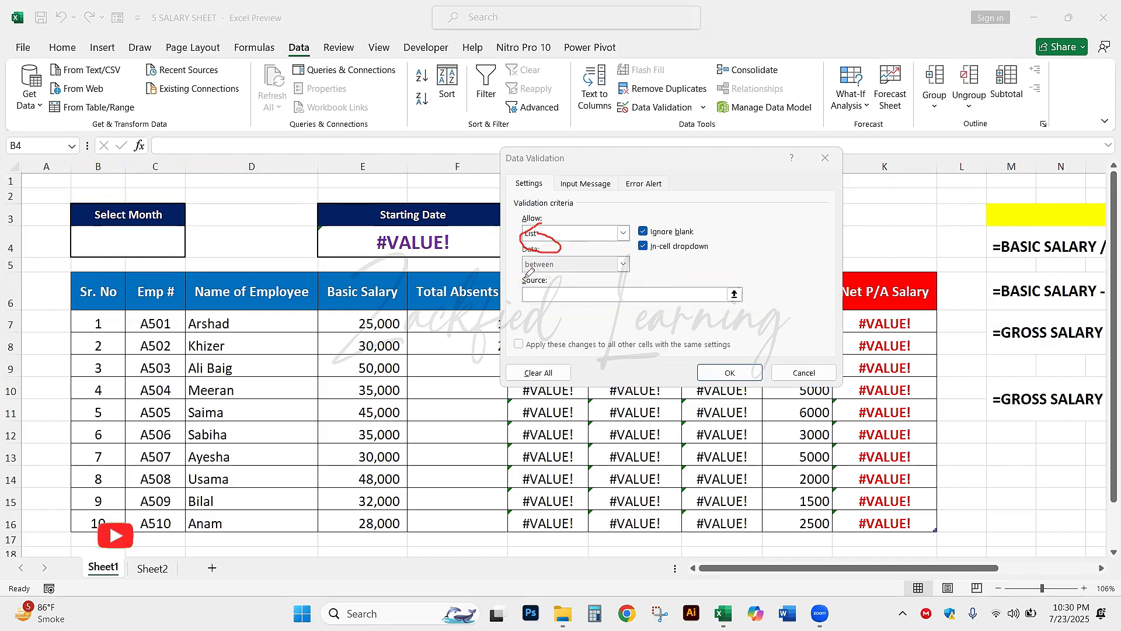
pyautogui.moveTo(519, 273)
pyautogui.mouseDown()
pyautogui.moveTo(714, 318)
pyautogui.moveTo(729, 273)
pyautogui.moveTo(521, 267)
pyautogui.mouseUp()
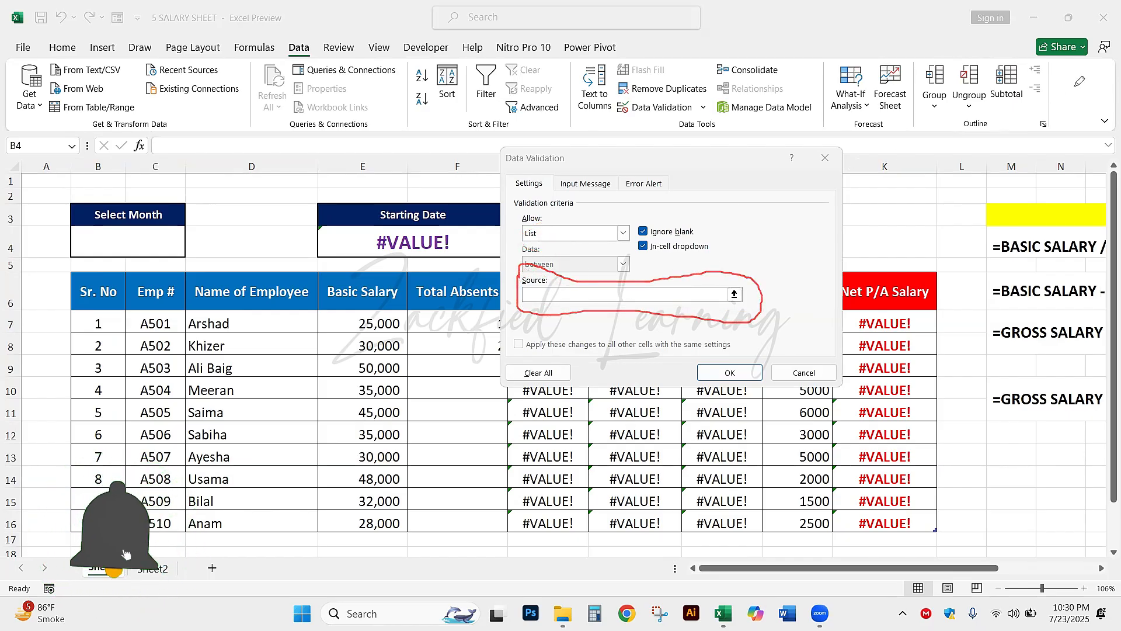
pyautogui.click(834, 248)
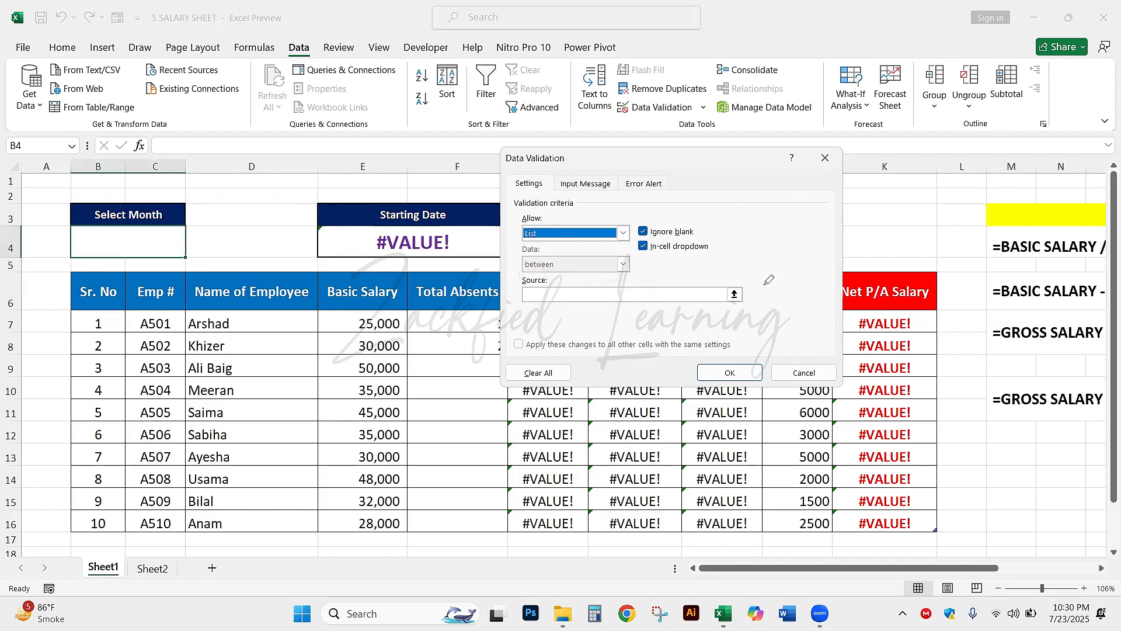
pyautogui.moveTo(733, 318)
pyautogui.mouseDown()
pyautogui.moveTo(734, 331)
pyautogui.moveTo(734, 308)
pyautogui.moveTo(749, 320)
pyautogui.mouseUp()
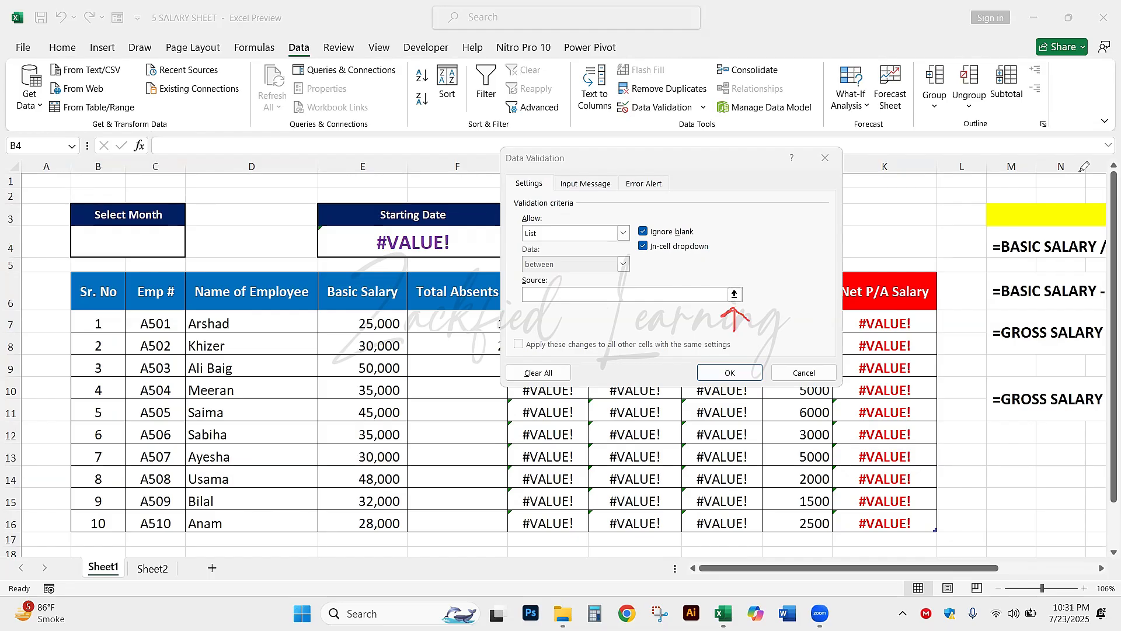
# Step: Set the list source to the month names in Sheet2 cells C3:C14 and apply the validation
pyautogui.click(734, 294)
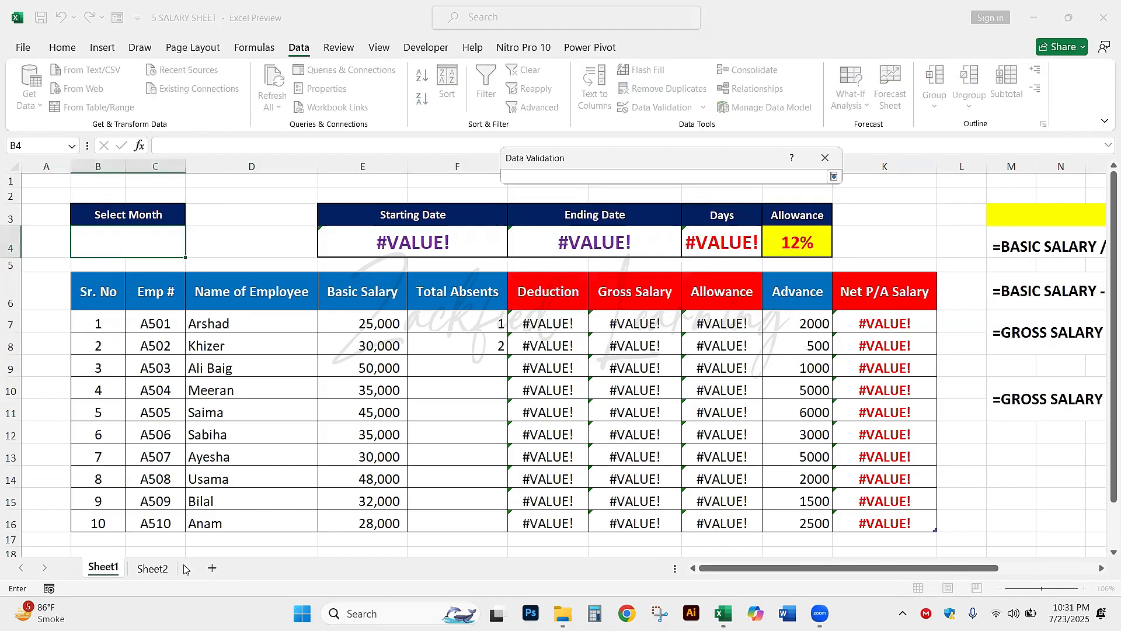
pyautogui.click(152, 568)
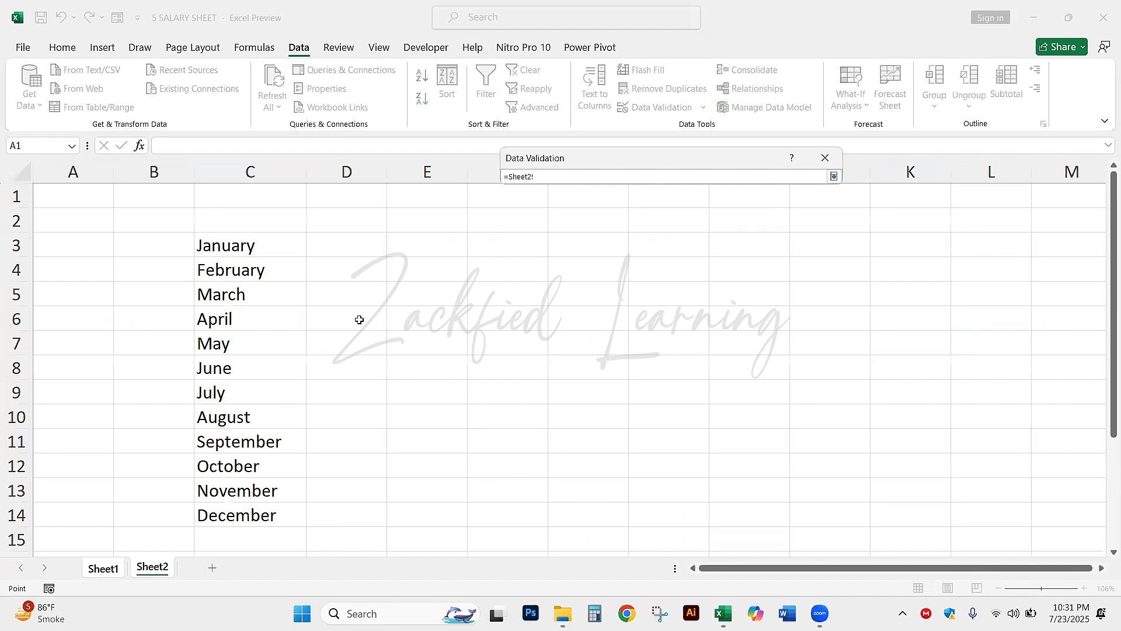
pyautogui.moveTo(285, 242); pyautogui.dragTo(291, 524)
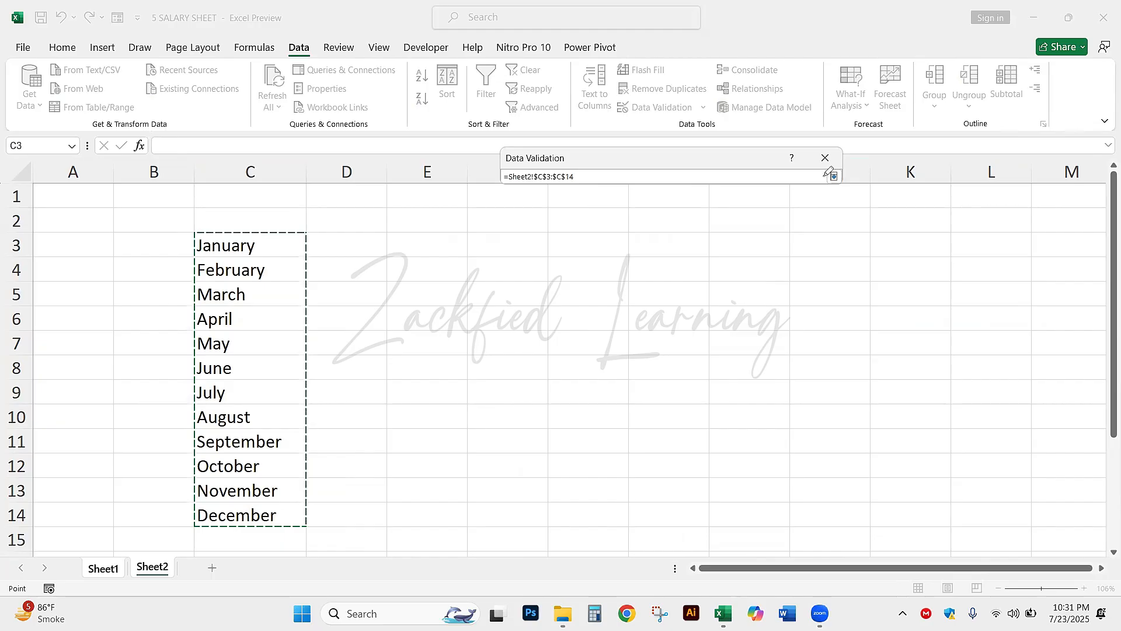
pyautogui.moveTo(820, 183)
pyautogui.mouseDown()
pyautogui.moveTo(842, 168)
pyautogui.moveTo(820, 165)
pyautogui.mouseUp()
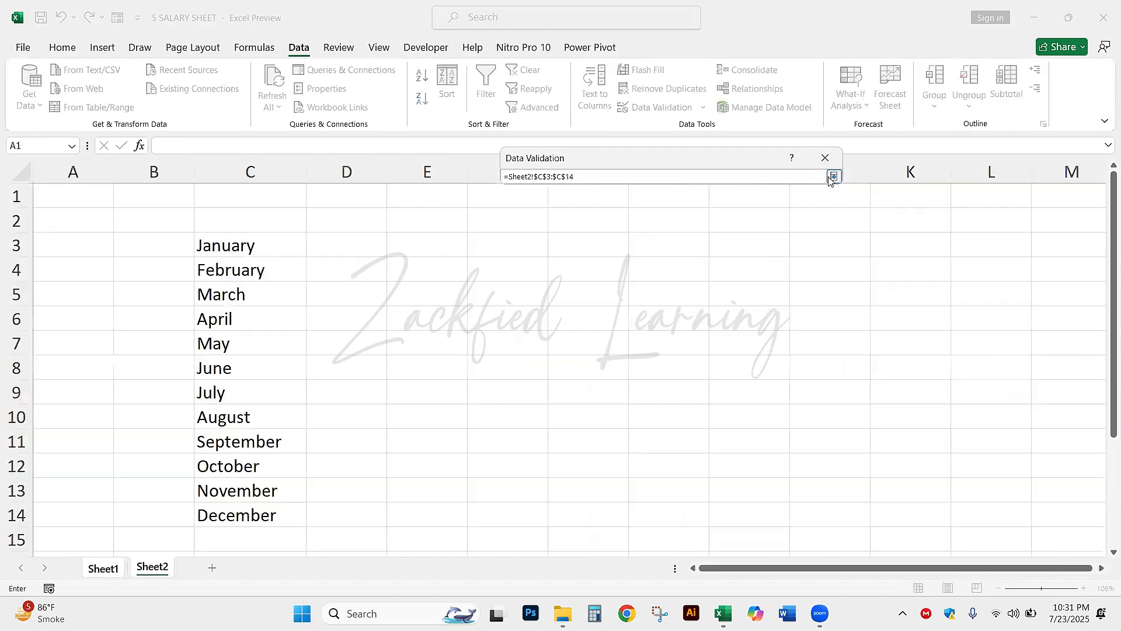
pyautogui.click(834, 176)
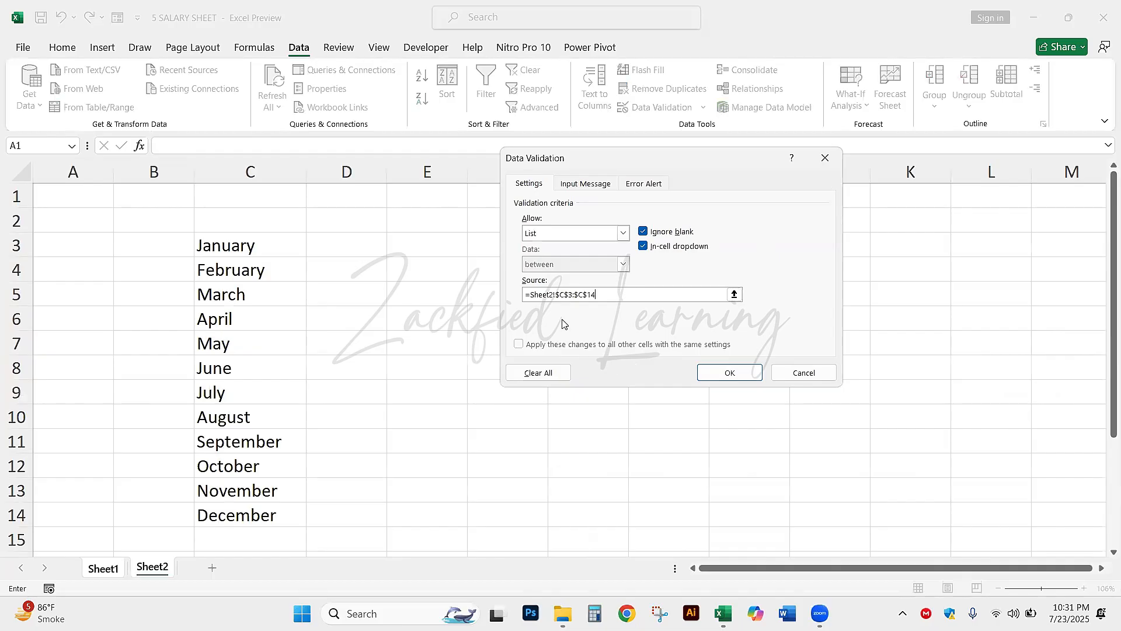
pyautogui.doubleClick(570, 291)
pyautogui.moveTo(738, 347)
pyautogui.mouseDown()
pyautogui.moveTo(704, 382)
pyautogui.moveTo(737, 343)
pyautogui.moveTo(703, 350)
pyautogui.mouseUp()
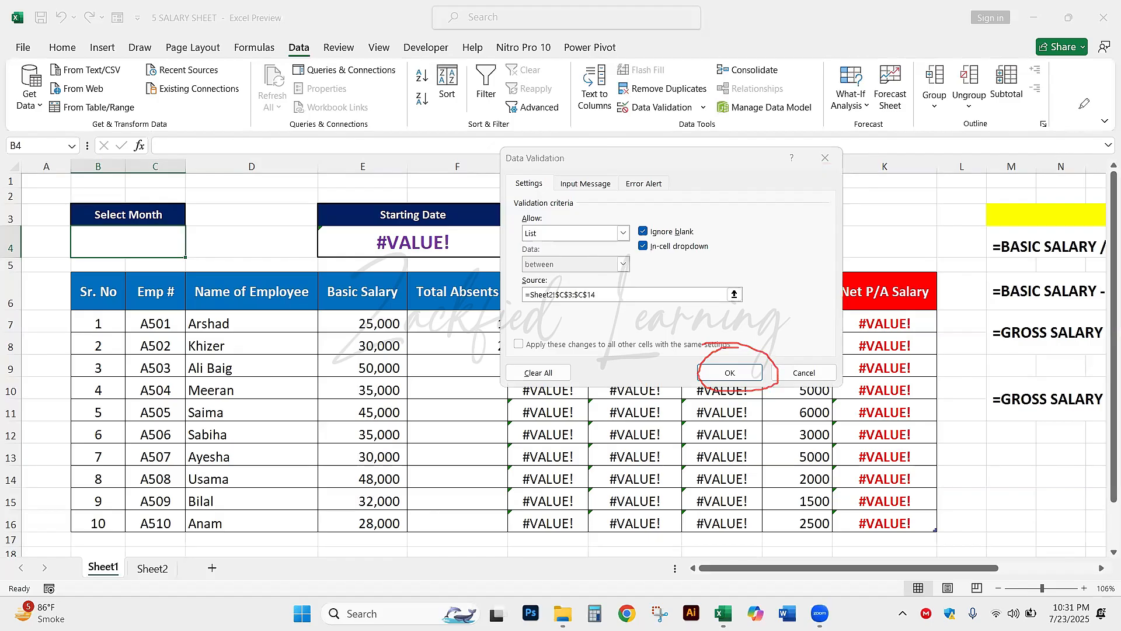
pyautogui.click(729, 373)
# Step: Choose April from the new month drop-down in B4
pyautogui.click(147, 254)
pyautogui.click(191, 250)
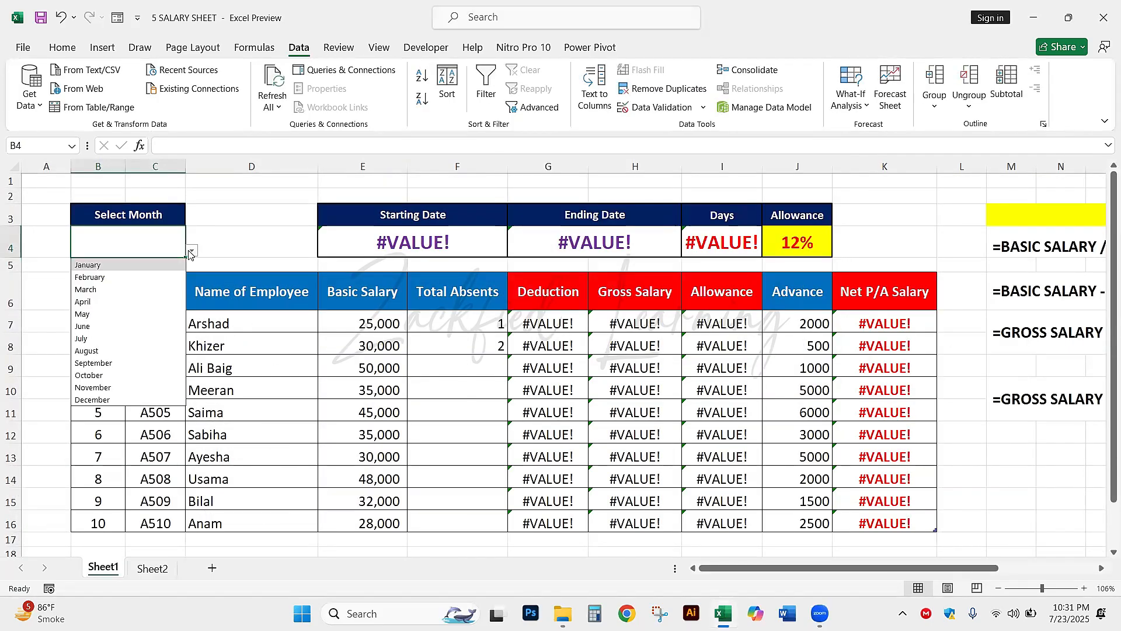
pyautogui.click(114, 303)
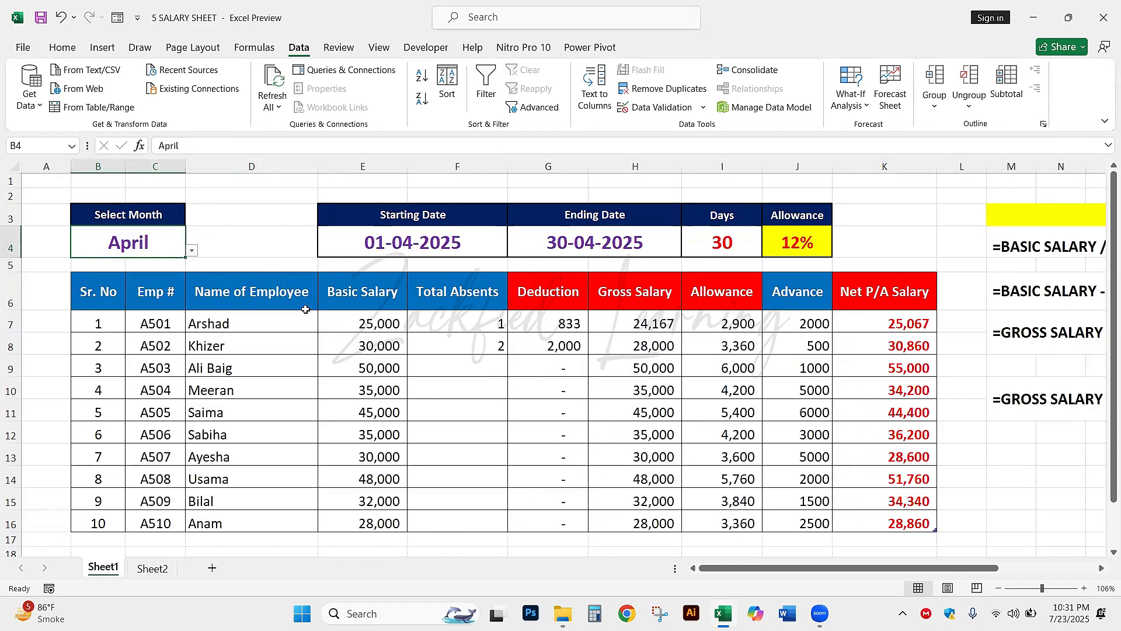
# Step: Change the selected month in B4 to January using its drop-down
pyautogui.click(198, 250)
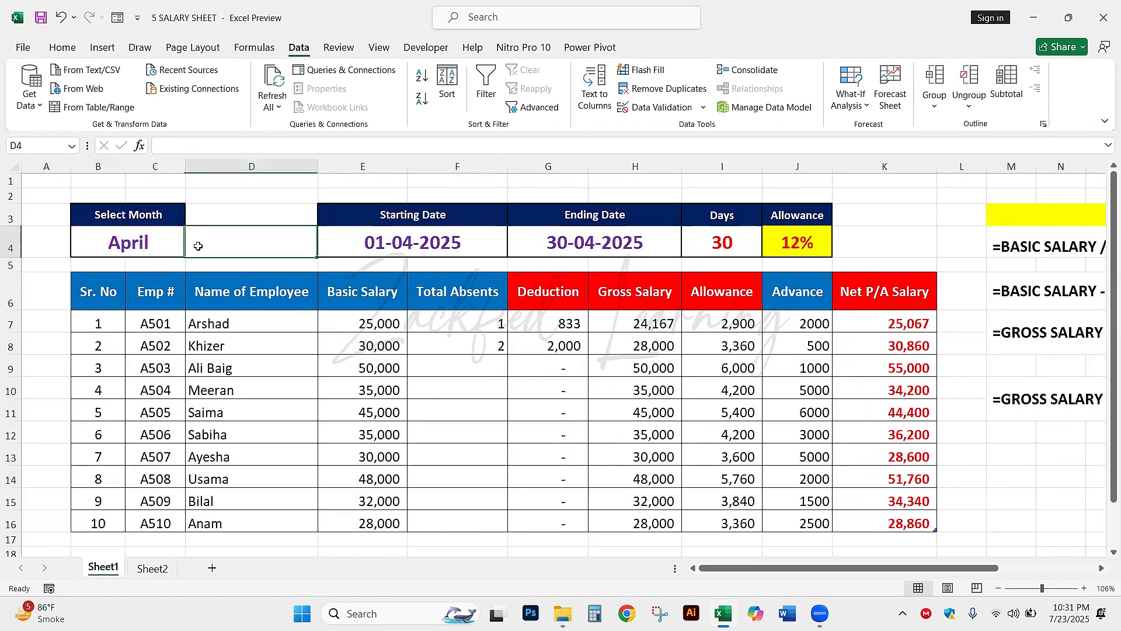
pyautogui.click(141, 245)
pyautogui.click(191, 250)
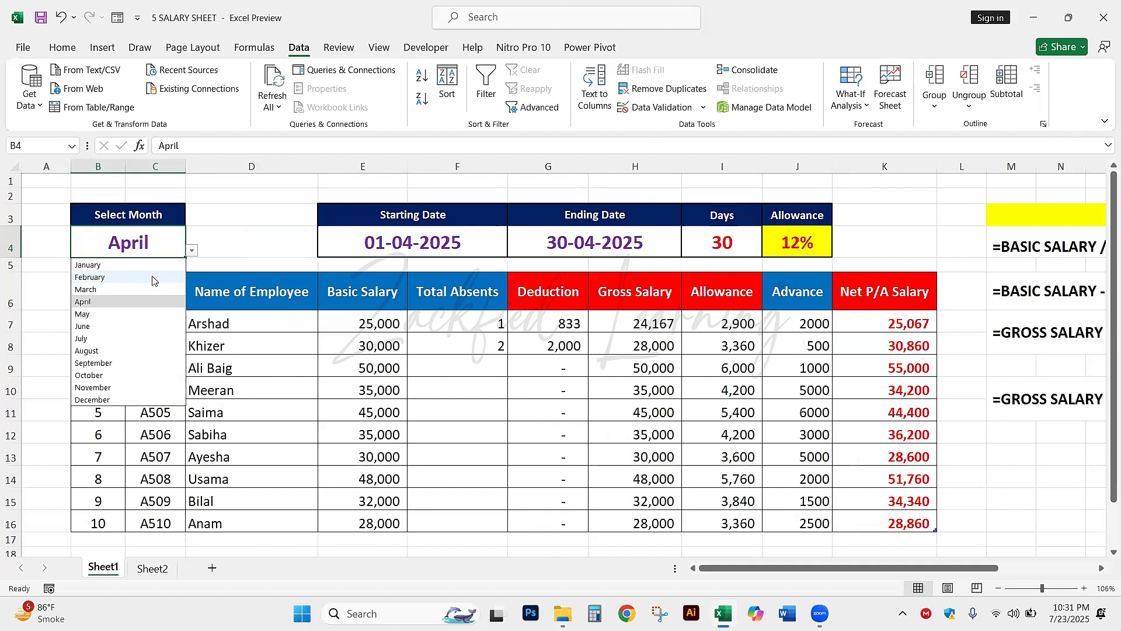
pyautogui.click(117, 264)
# Step: Enter the note Drop Down List in cell D4 beside the selected month
pyautogui.click(284, 255)
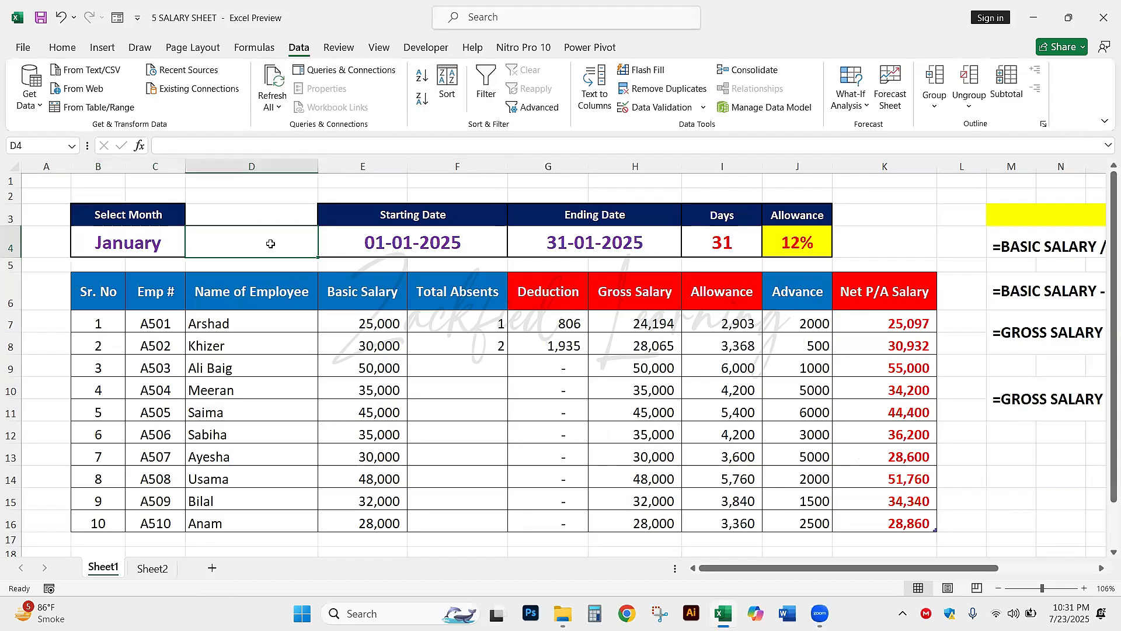
pyautogui.write(':')
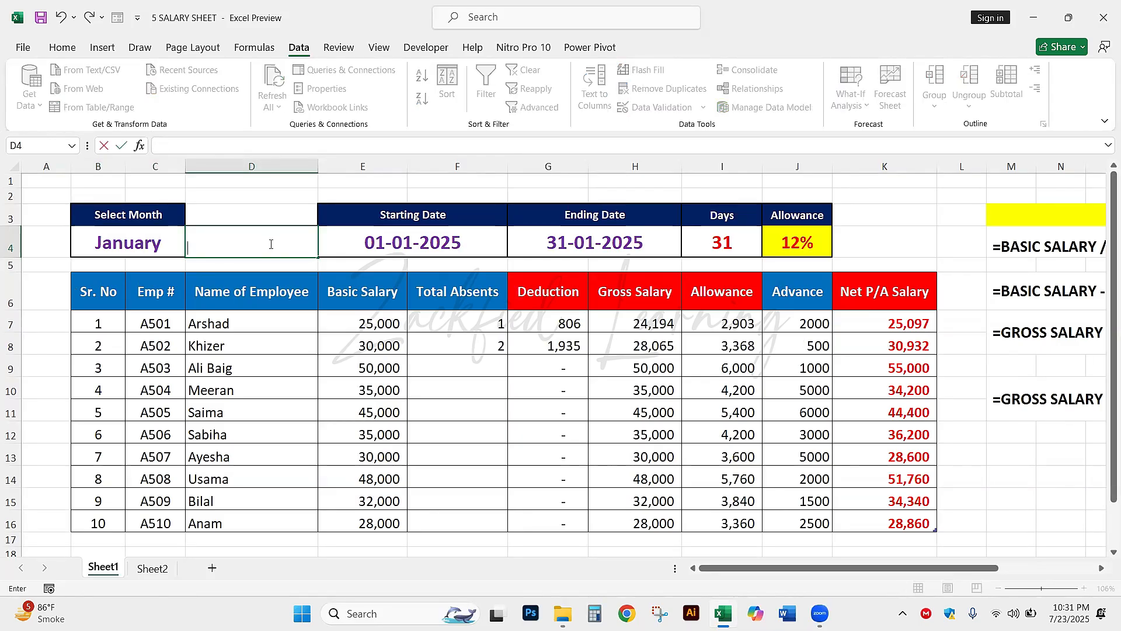
pyautogui.write('Drop Down List')
pyautogui.press('Return')
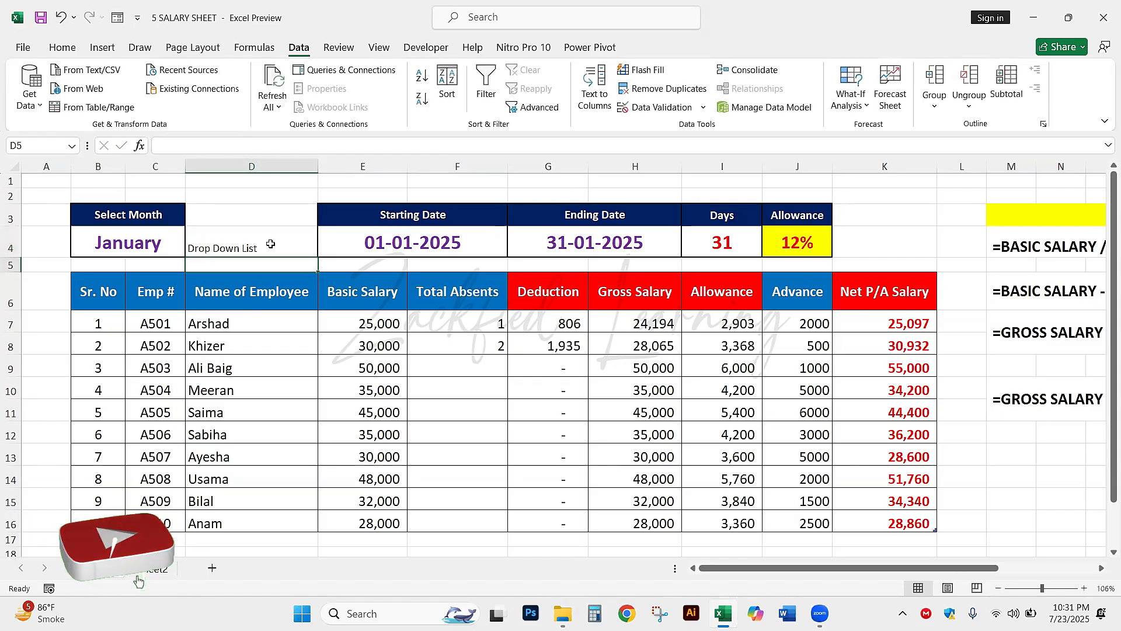
pyautogui.click(297, 250)
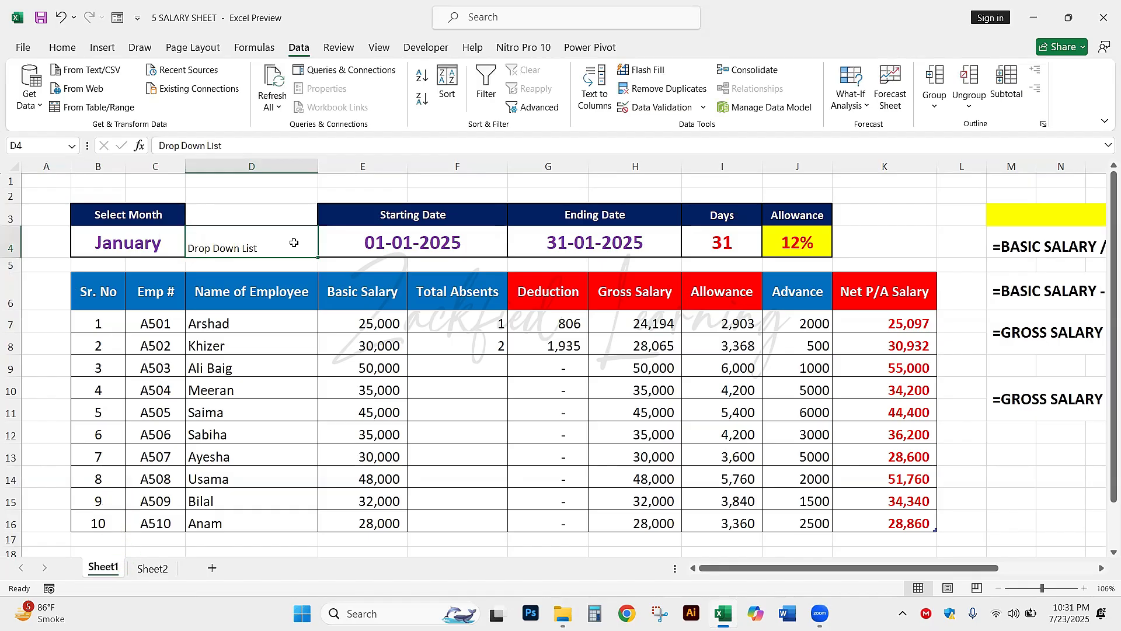
# Step: Set the month in B4 to August from its drop-down list
pyautogui.click(156, 240)
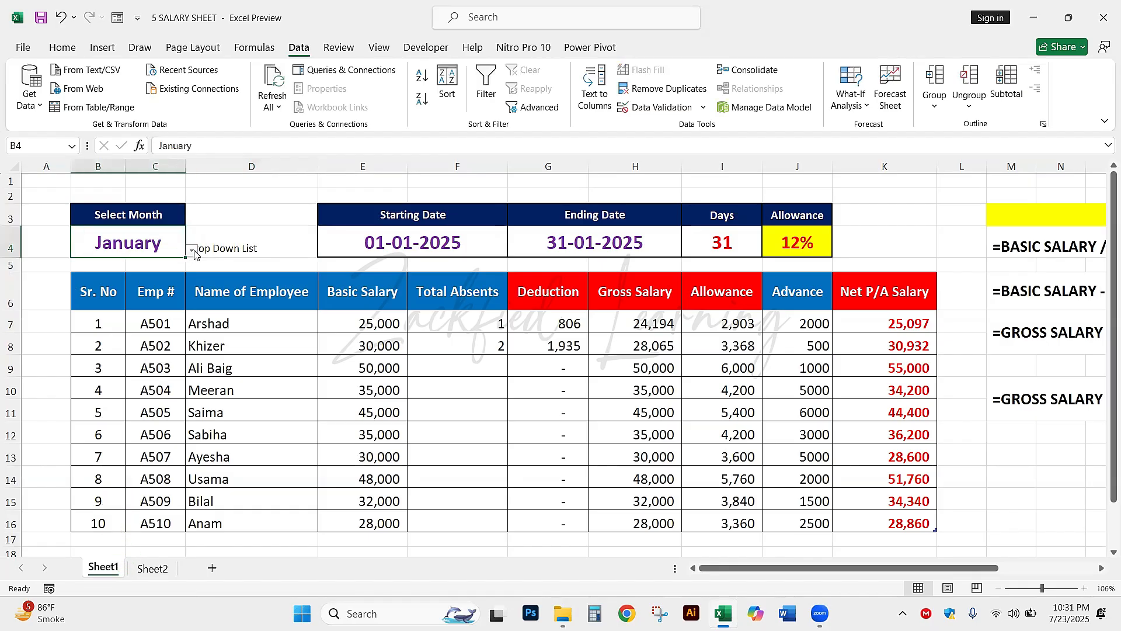
pyautogui.click(192, 251)
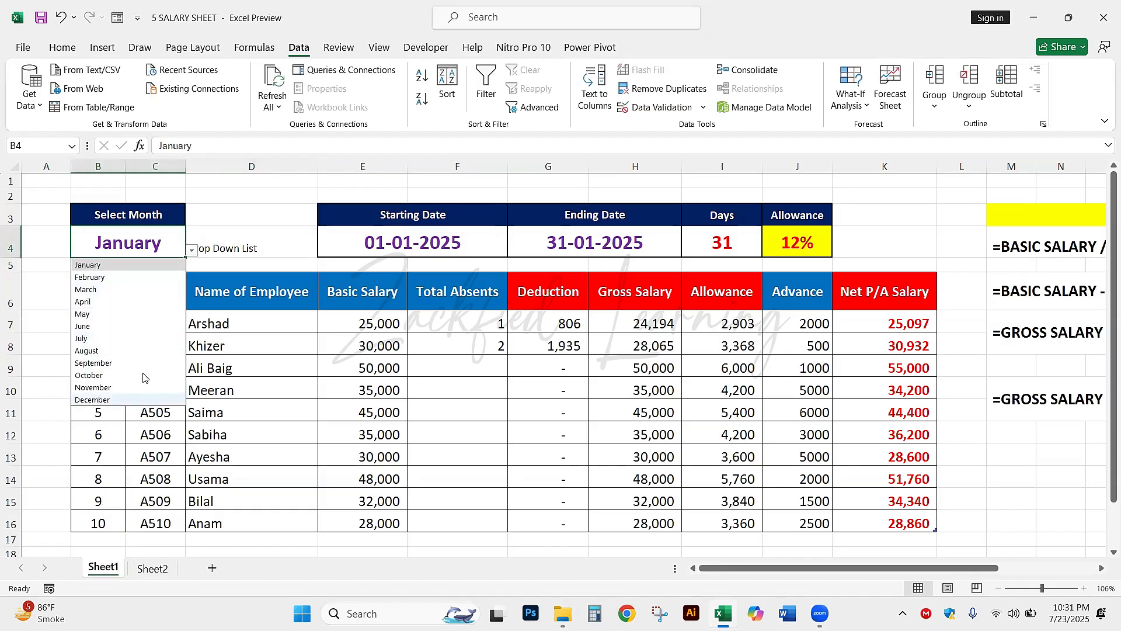
pyautogui.click(109, 350)
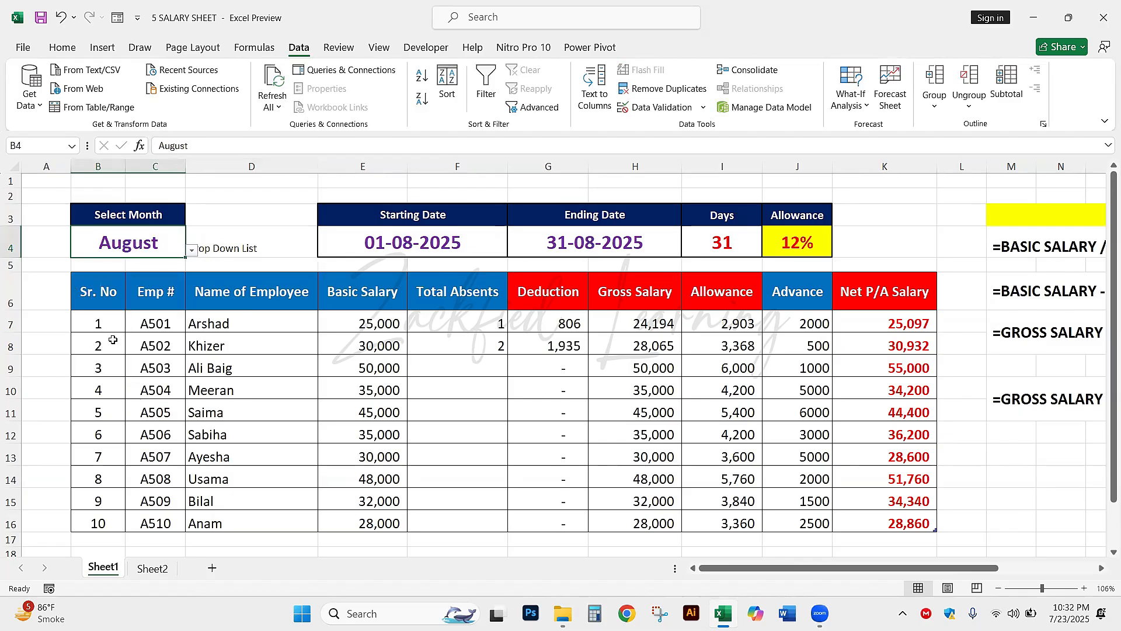
pyautogui.click(284, 383)
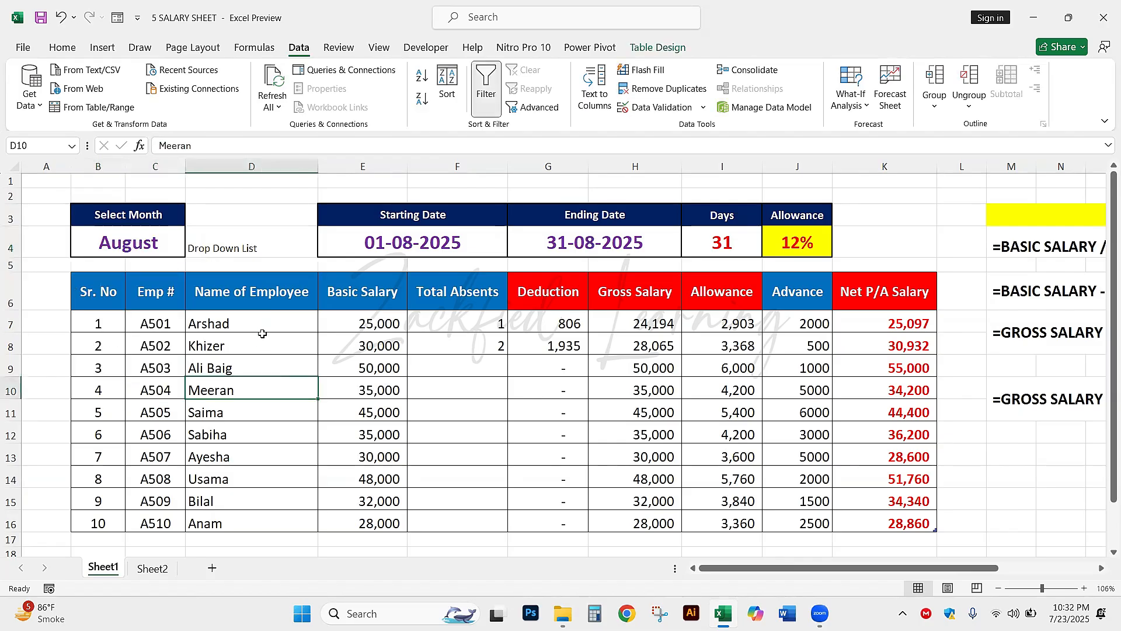
# Step: Delete the Drop Down List note from cell D4
pyautogui.click(278, 244)
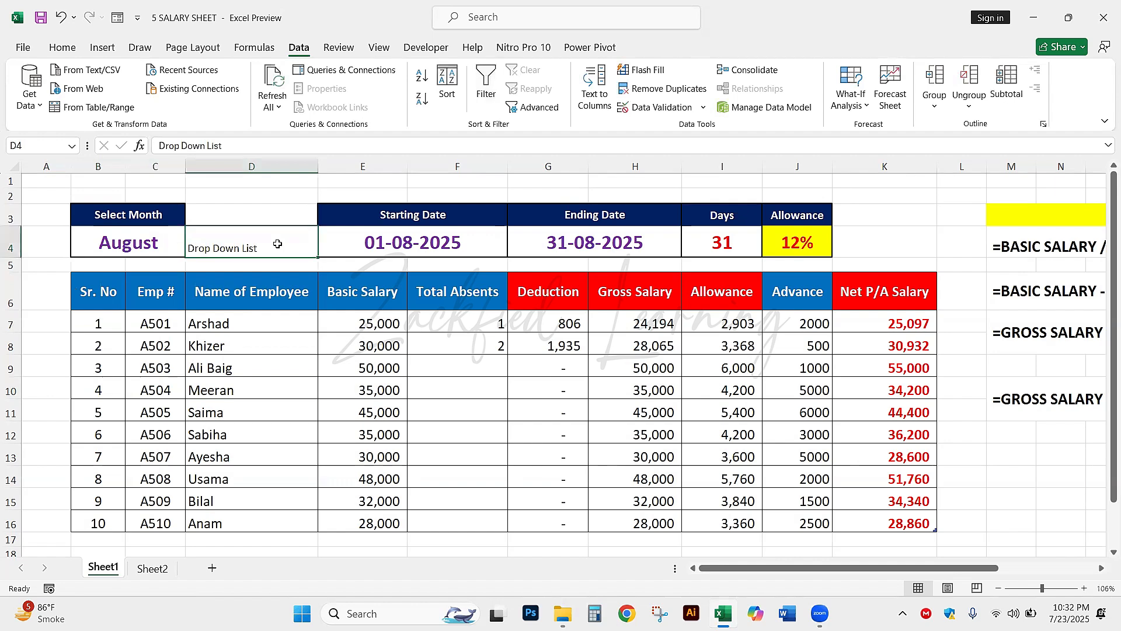
pyautogui.press('Delete')
pyautogui.press('Return')
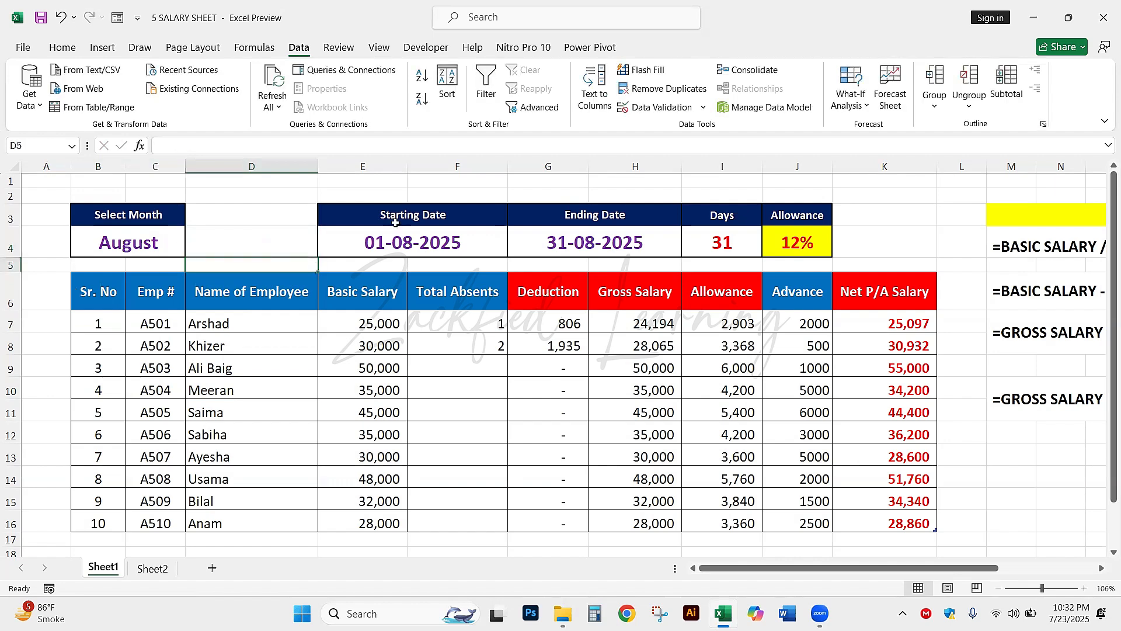
# Step: Examine the date, days and allowance cells in row 4, and the Total Absents through Net P/A Salary columns
pyautogui.click(430, 242)
pyautogui.click(546, 240)
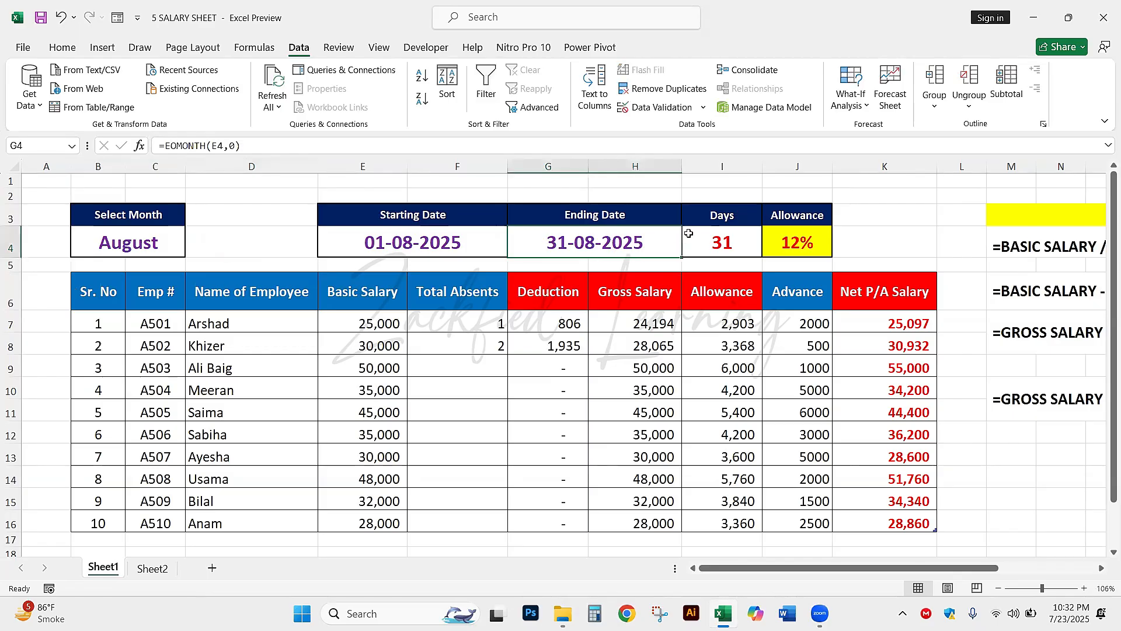
pyautogui.click(723, 238)
pyautogui.click(797, 234)
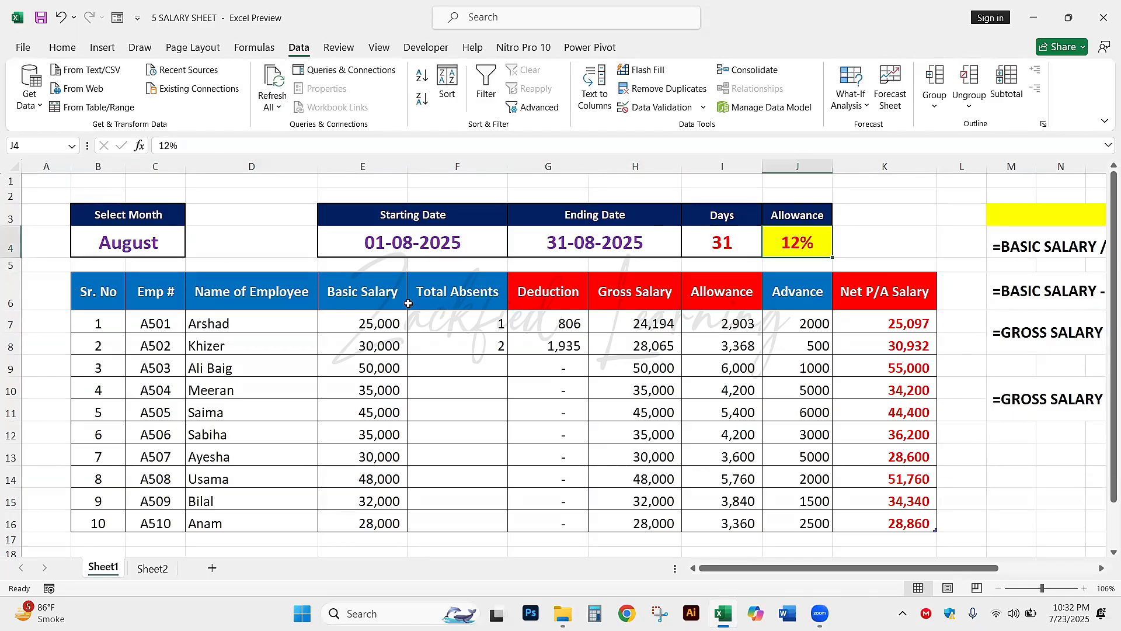
pyautogui.moveTo(455, 327); pyautogui.dragTo(456, 353)
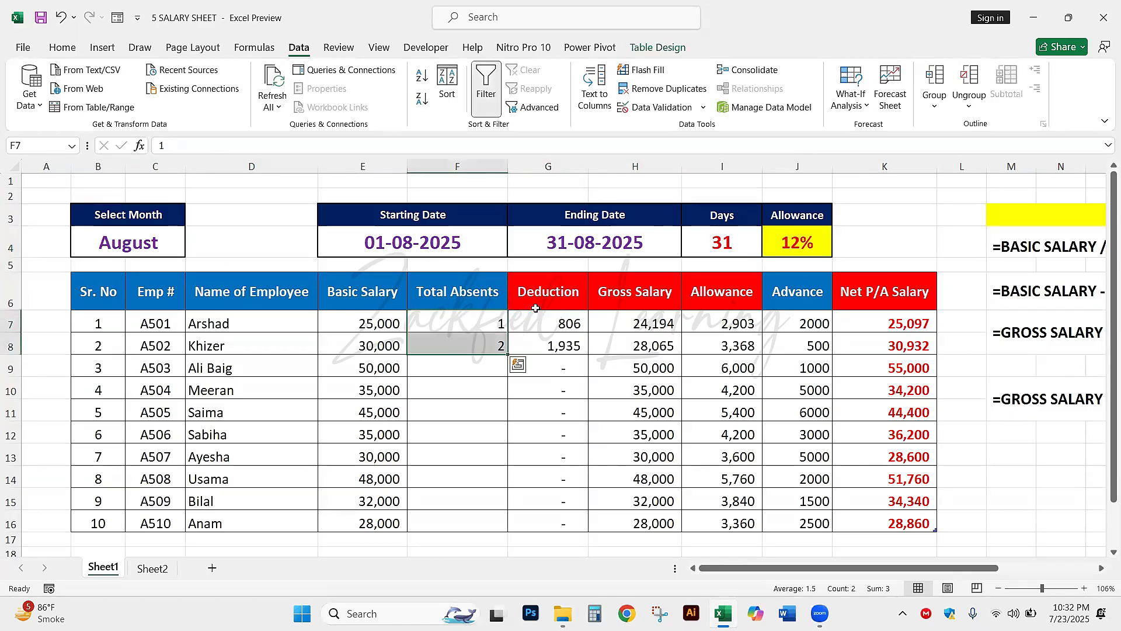
pyautogui.moveTo(535, 307); pyautogui.dragTo(546, 348)
pyautogui.moveTo(634, 299); pyautogui.dragTo(636, 433)
pyautogui.moveTo(722, 292); pyautogui.dragTo(724, 433)
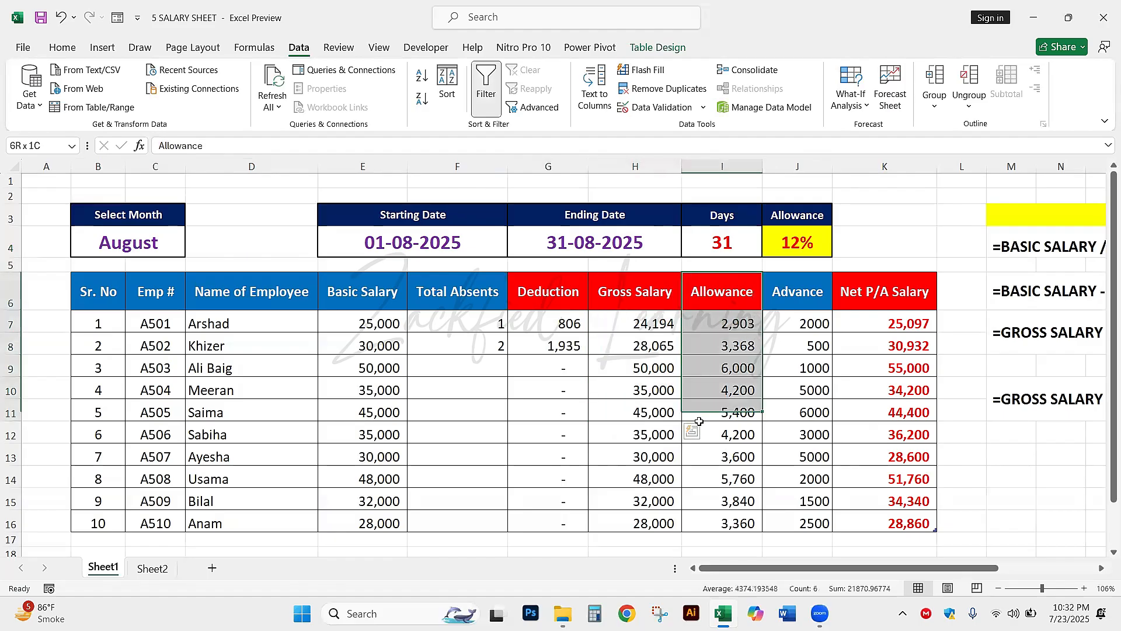
pyautogui.moveTo(853, 310); pyautogui.dragTo(864, 435)
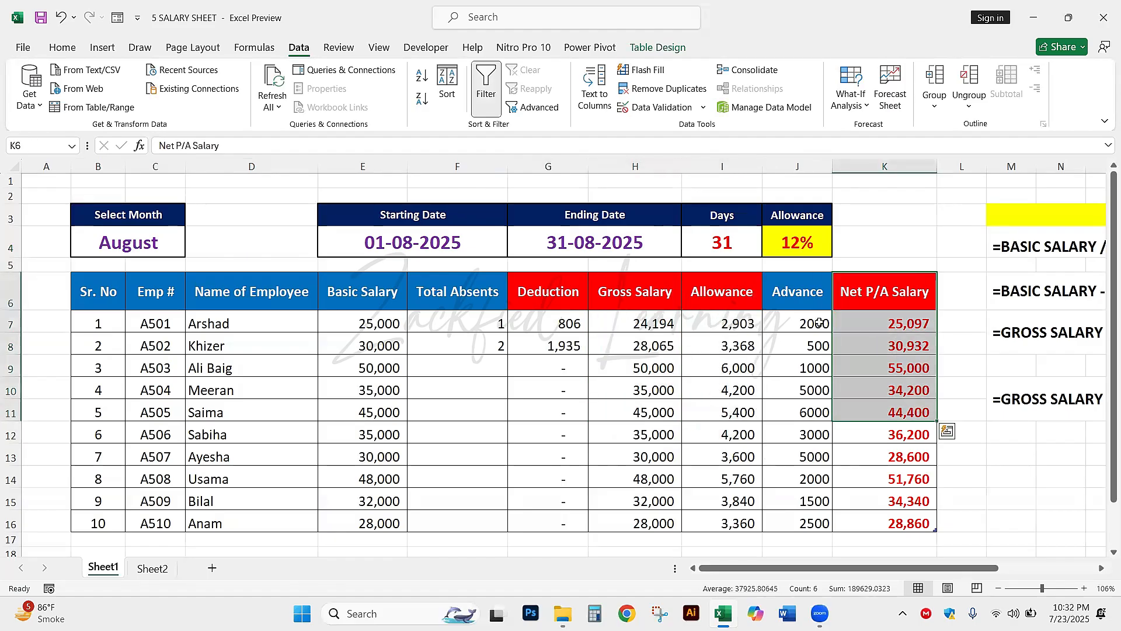
pyautogui.moveTo(812, 304); pyautogui.dragTo(813, 531)
pyautogui.click(799, 381)
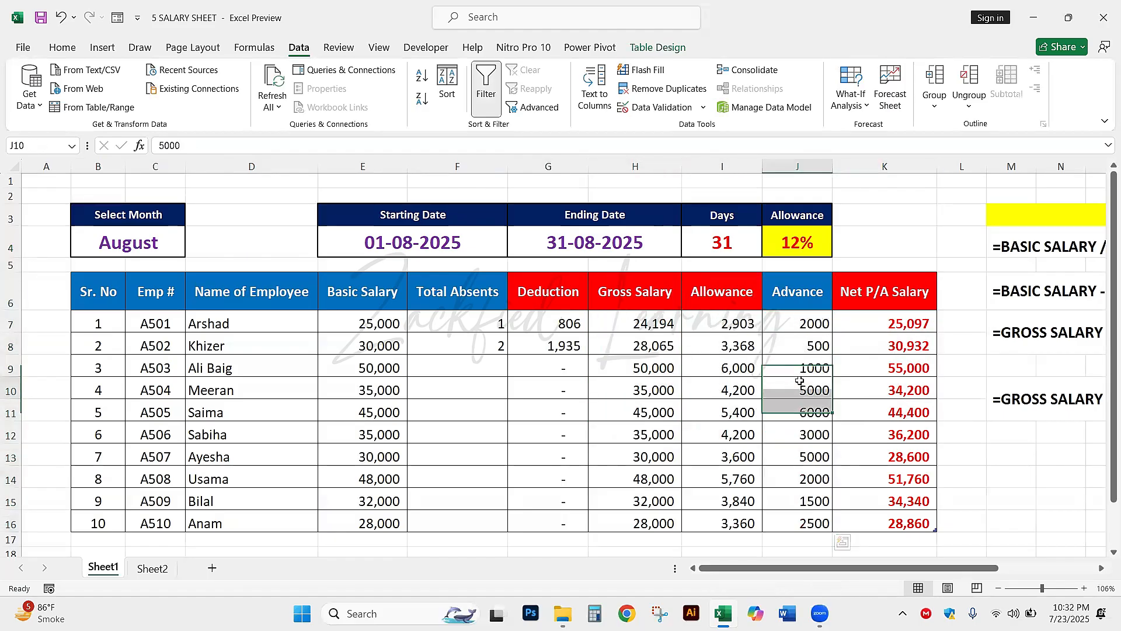
# Step: Draw red boxes around the whole formula reference table and its Deduction, Gross Salary, Allowance and Net P/A Salary result names
pyautogui.hscroll(6, 798, 383)
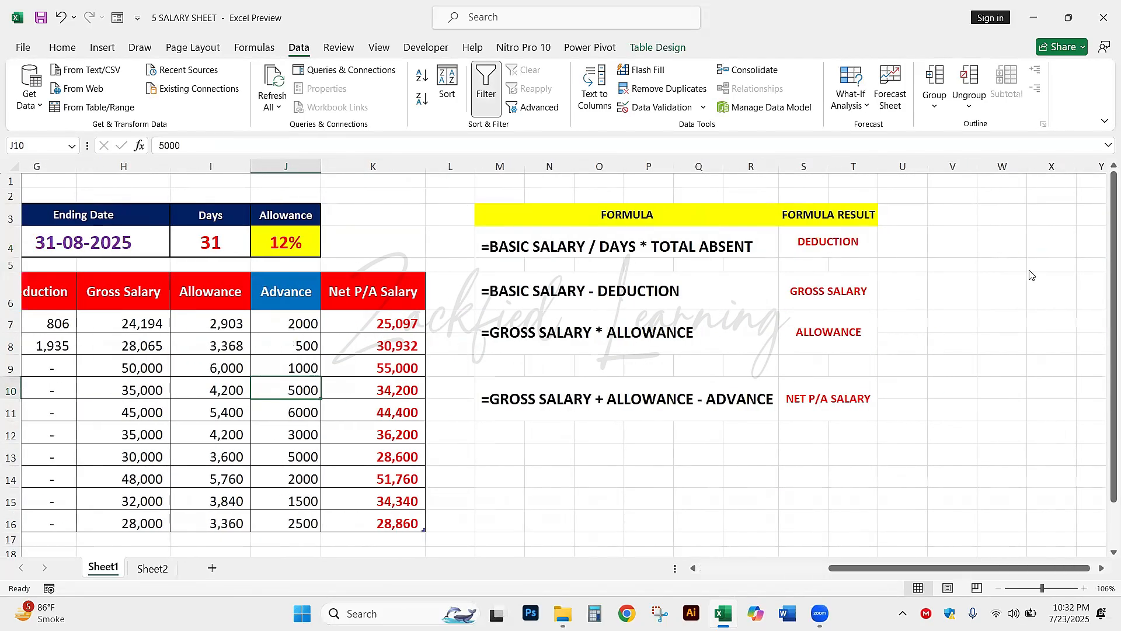
pyautogui.moveTo(471, 183)
pyautogui.mouseDown()
pyautogui.moveTo(587, 300)
pyautogui.moveTo(923, 420)
pyautogui.moveTo(892, 423)
pyautogui.mouseUp()
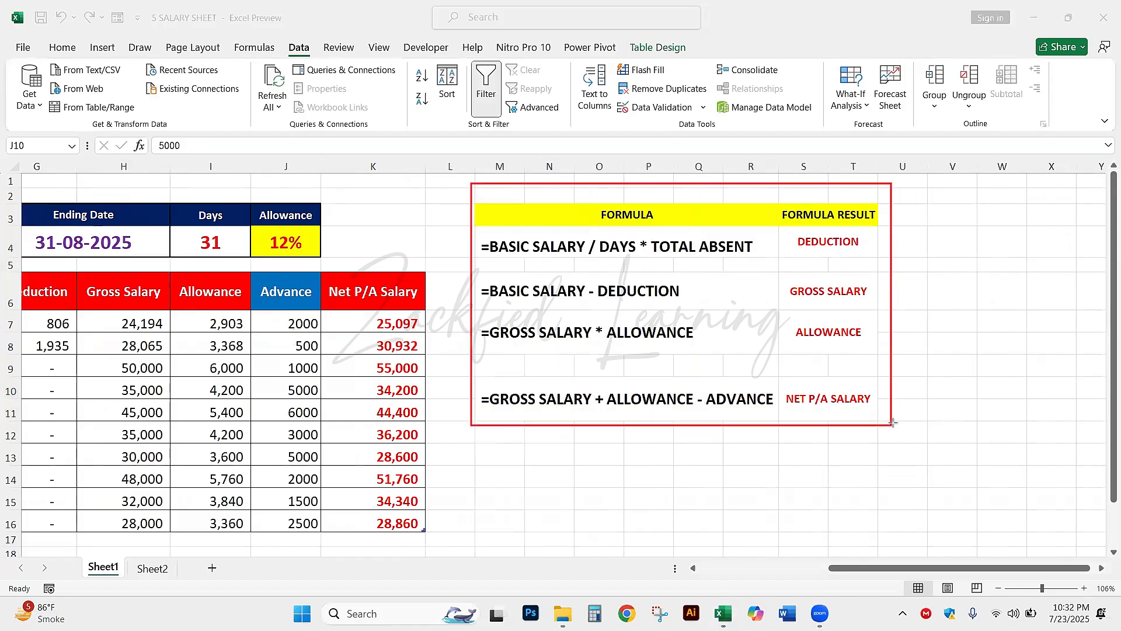
pyautogui.moveTo(781, 232); pyautogui.dragTo(881, 253)
pyautogui.moveTo(782, 274); pyautogui.dragTo(884, 308)
pyautogui.moveTo(773, 318)
pyautogui.mouseDown()
pyautogui.moveTo(860, 348)
pyautogui.moveTo(884, 343)
pyautogui.mouseUp()
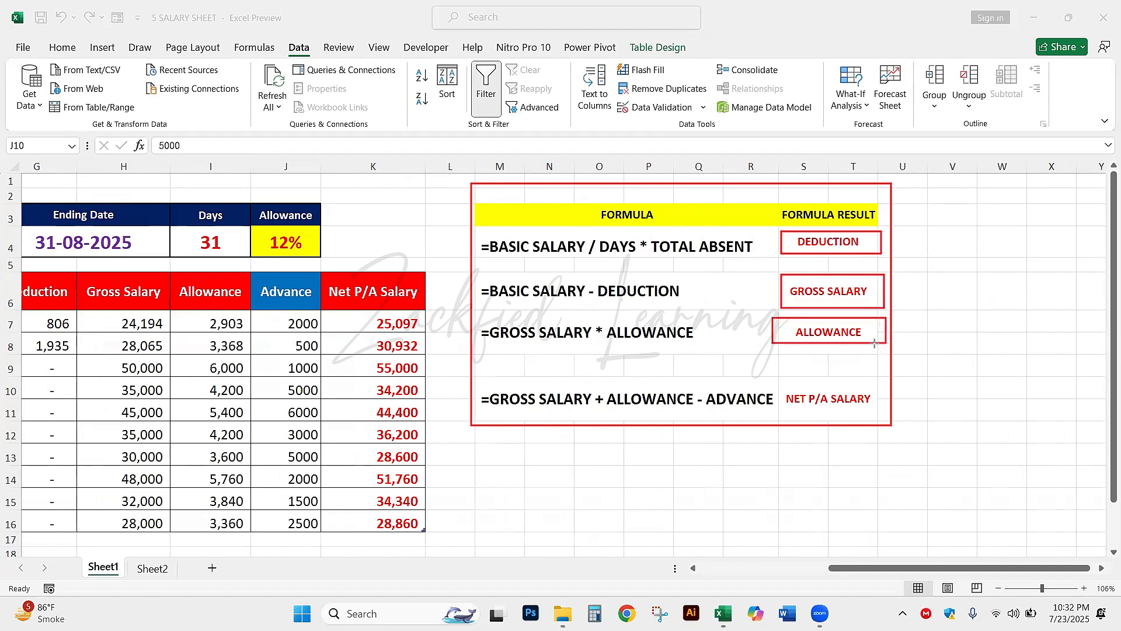
pyautogui.moveTo(778, 383)
pyautogui.mouseDown()
pyautogui.moveTo(806, 401)
pyautogui.moveTo(882, 413)
pyautogui.mouseUp()
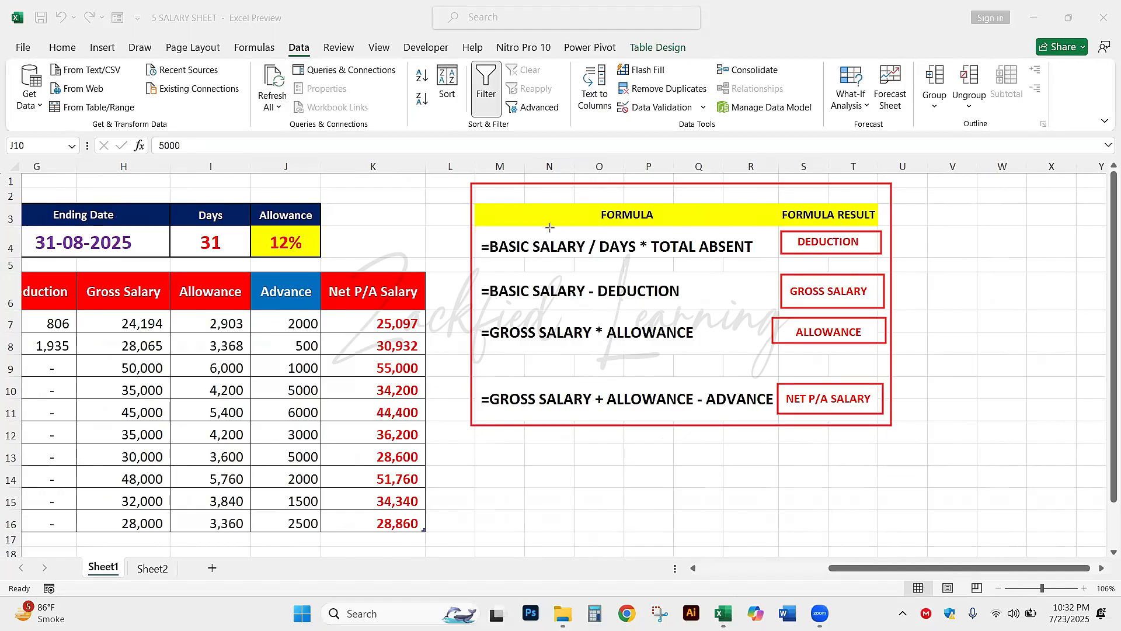
# Step: Draw red boxes around each of the four written formulas, from the basic salary and absents formula to the net salary formula
pyautogui.moveTo(479, 231)
pyautogui.mouseDown()
pyautogui.moveTo(505, 261)
pyautogui.moveTo(760, 265)
pyautogui.mouseUp()
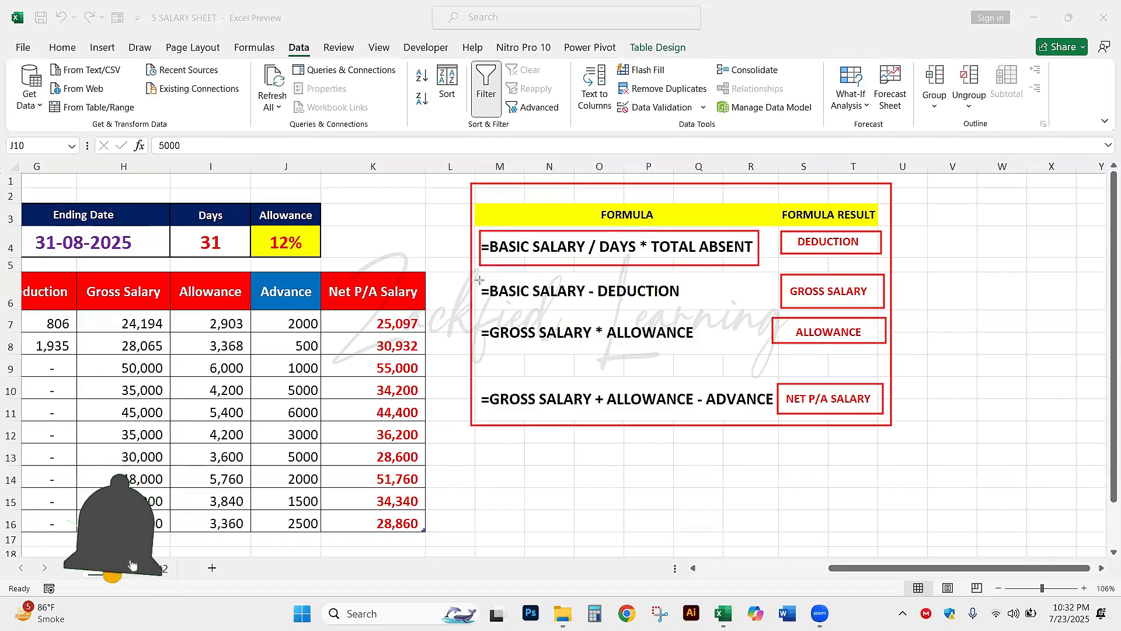
pyautogui.moveTo(480, 281)
pyautogui.mouseDown()
pyautogui.moveTo(584, 301)
pyautogui.moveTo(687, 303)
pyautogui.mouseUp()
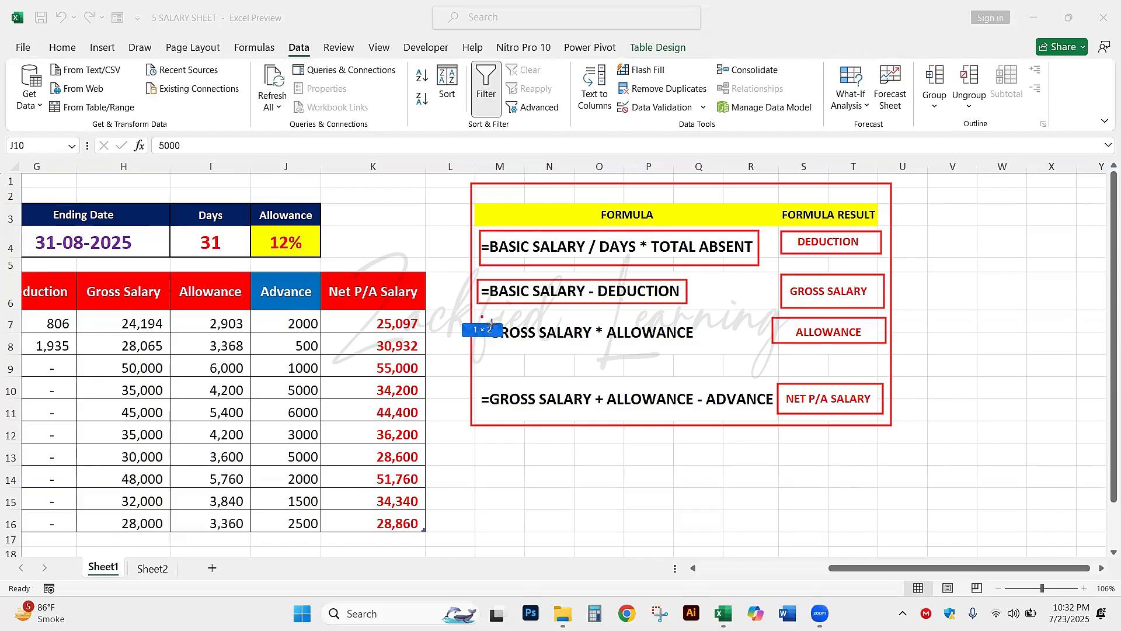
pyautogui.moveTo(482, 315); pyautogui.dragTo(706, 347)
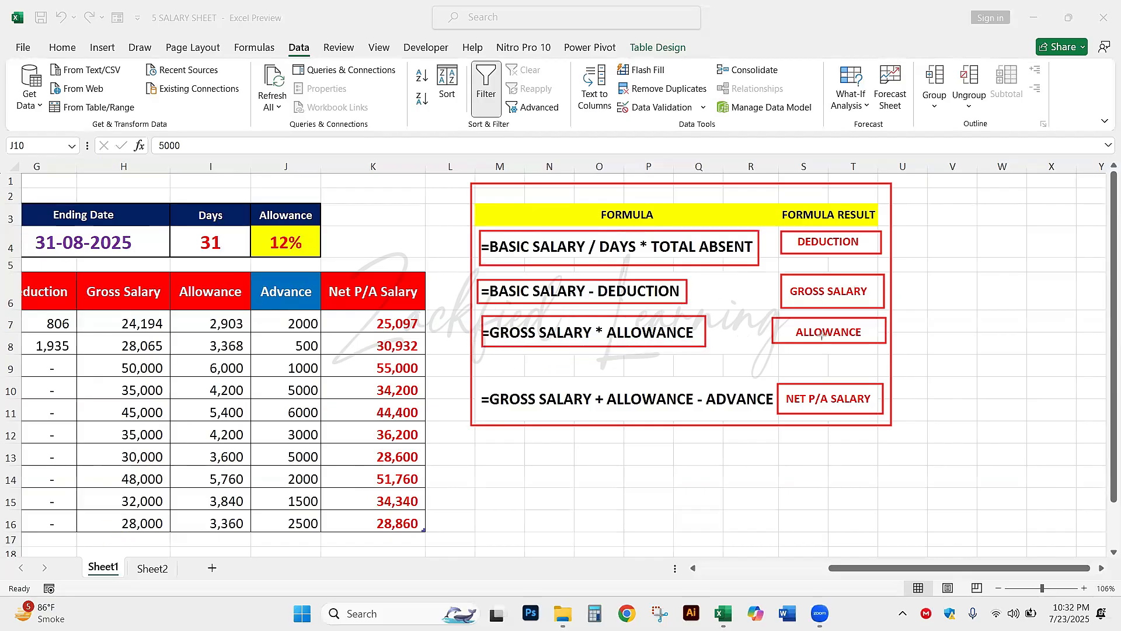
pyautogui.moveTo(480, 386)
pyautogui.mouseDown()
pyautogui.moveTo(620, 414)
pyautogui.moveTo(775, 409)
pyautogui.mouseUp()
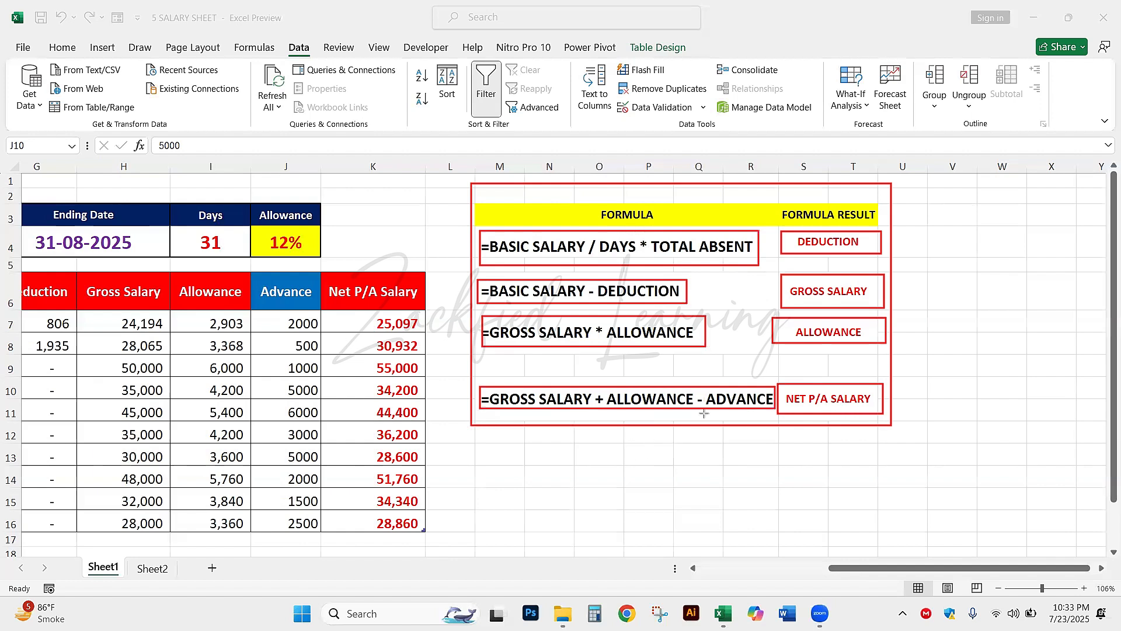
# Step: Undo all the red box annotations on the formula reference table and leave drawing mode
pyautogui.hotkey('ctrl', 'z')
pyautogui.hotkey('ctrl', 'z')
pyautogui.hotkey('ctrl', 'z')
pyautogui.hotkey('ctrl', 'z')
pyautogui.hotkey('ctrl', 'z')
pyautogui.hotkey('ctrl', 'z')
pyautogui.hotkey('ctrl', 'z')
pyautogui.hotkey('ctrl', 'z')
pyautogui.hotkey('ctrl', 'z')
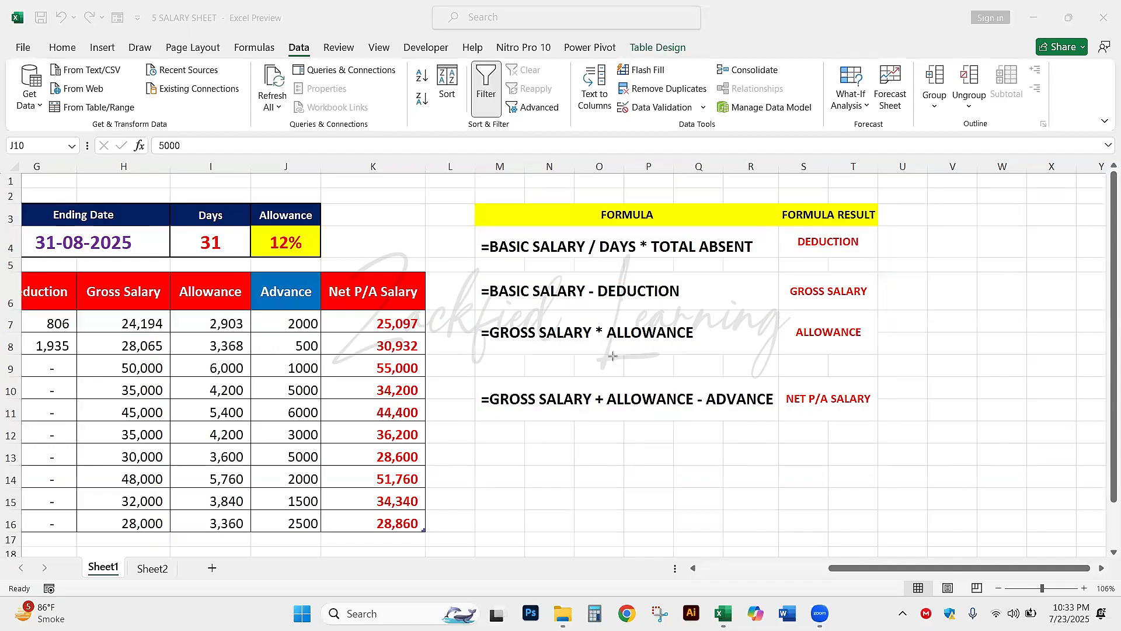
pyautogui.press('Escape')
# Step: Review the full salary sheet from the Select Month header through the Net P/A Salary column
pyautogui.hscroll(-5, 890, 244)
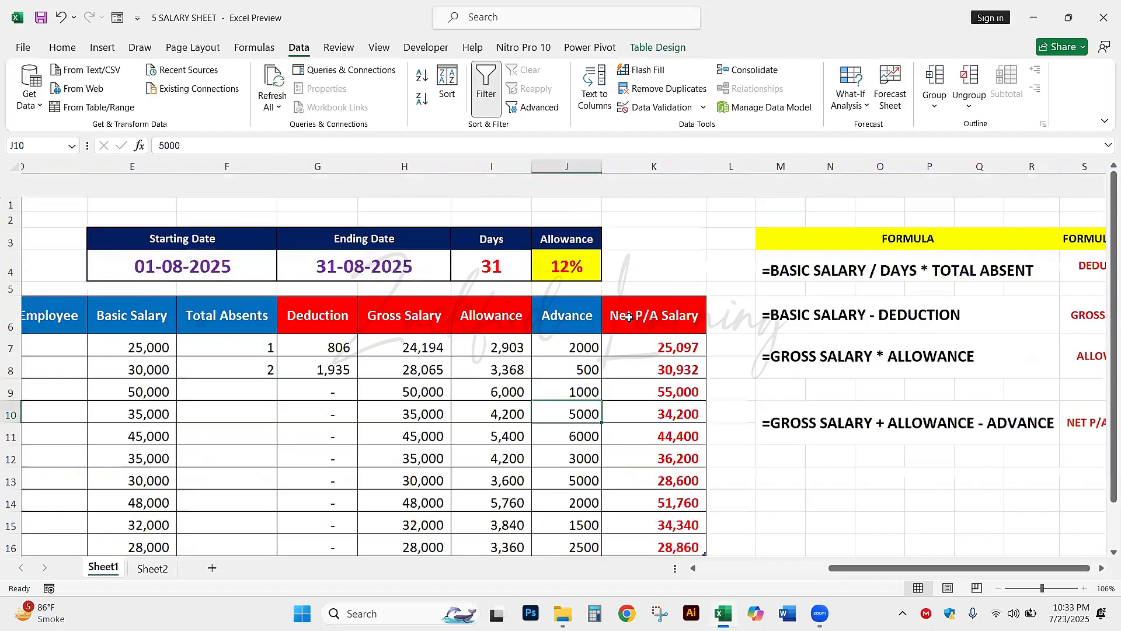
pyautogui.click(629, 318)
pyautogui.moveTo(116, 214); pyautogui.dragTo(881, 517)
pyautogui.click(812, 499)
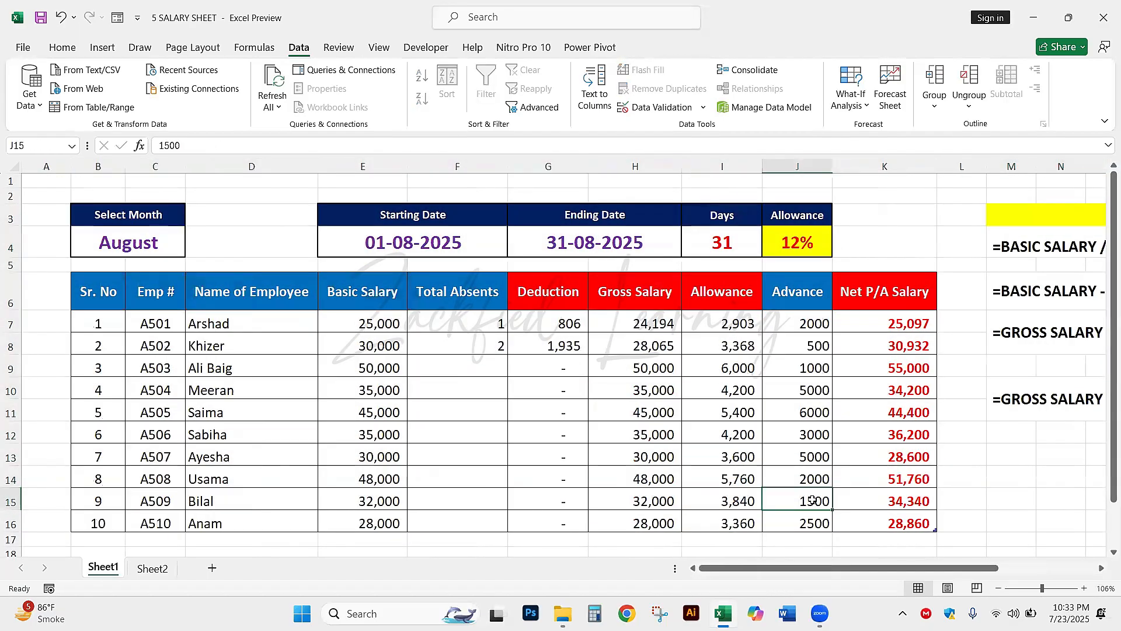